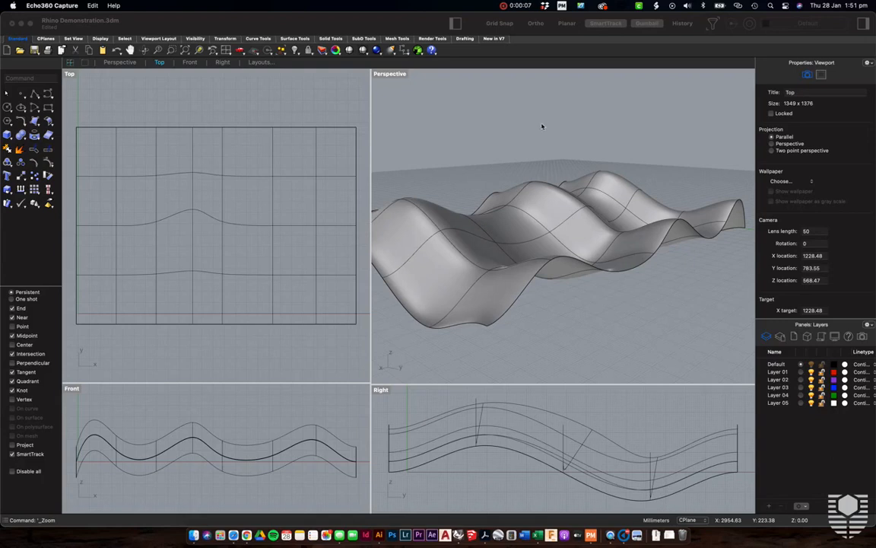
Maximize the Perspective viewport and examine the wavy surface from several angles
left_click(623, 185)
right_click_drag(627, 183, 626, 183)
right_click_drag(422, 241, 422, 241)
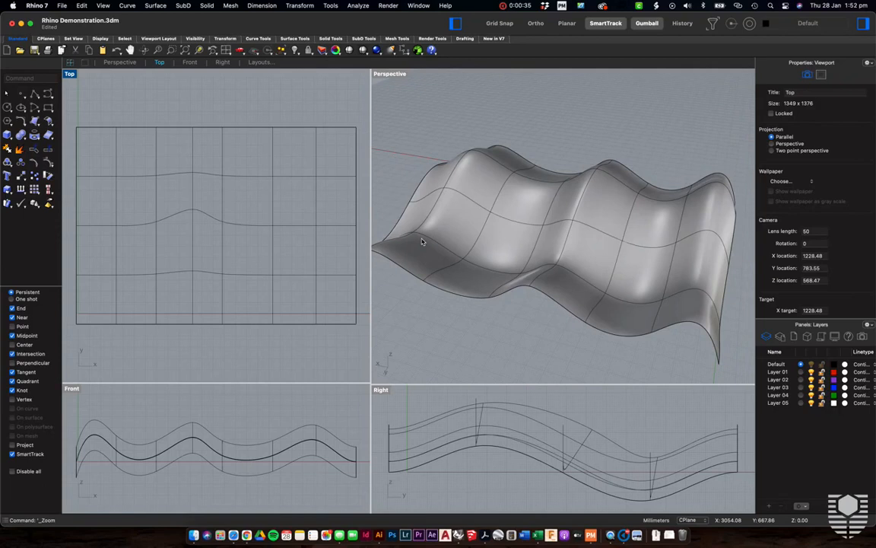
right_click_drag(556, 193, 555, 193)
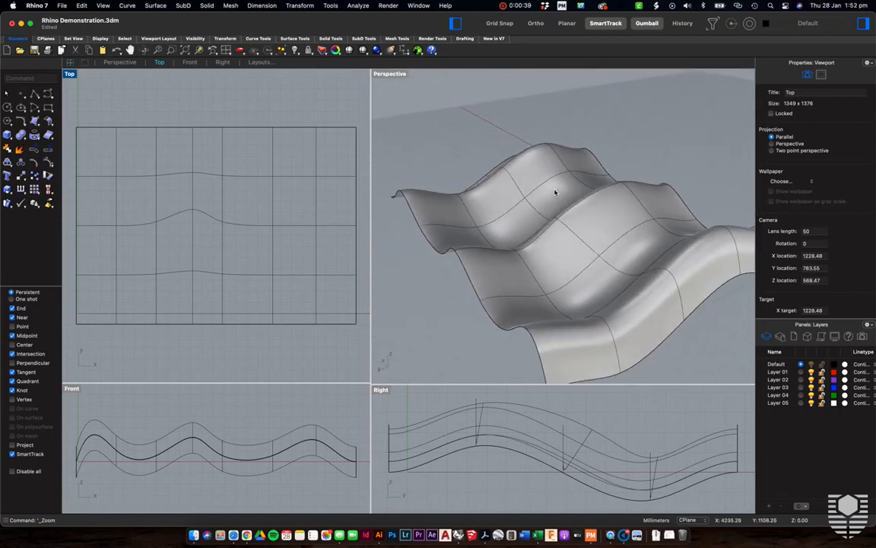
double_click(390, 74)
scroll(464, 295, "down", 2)
scroll(464, 296, "down", 4)
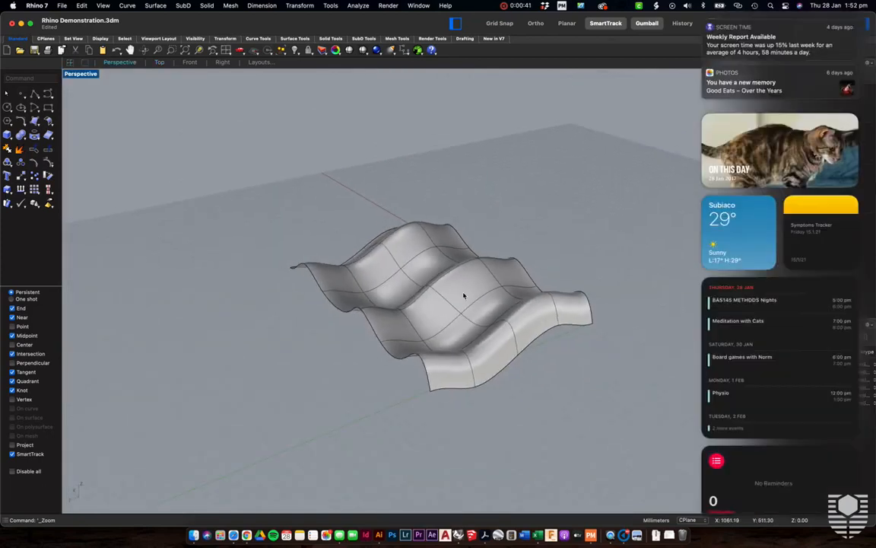
left_click(553, 274)
right_click_drag(573, 270, 574, 270)
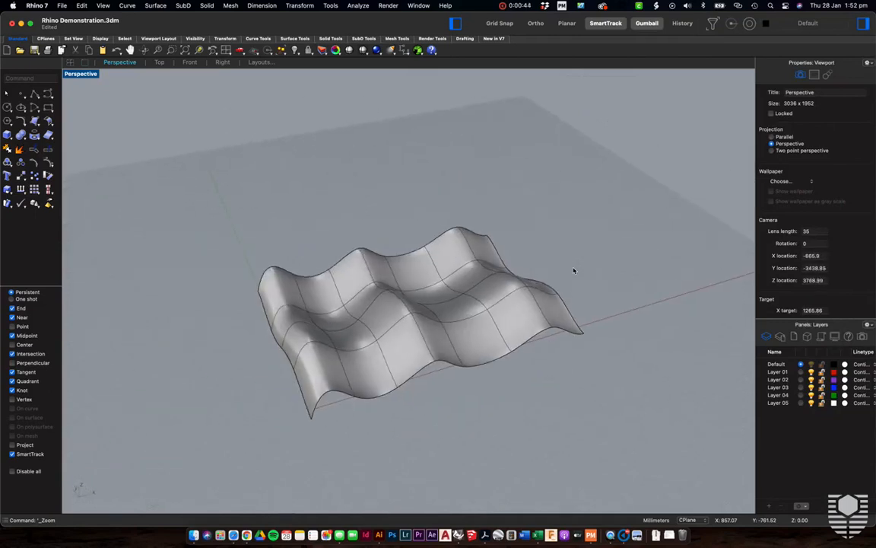
right_click_drag(447, 299, 446, 299, "shift")
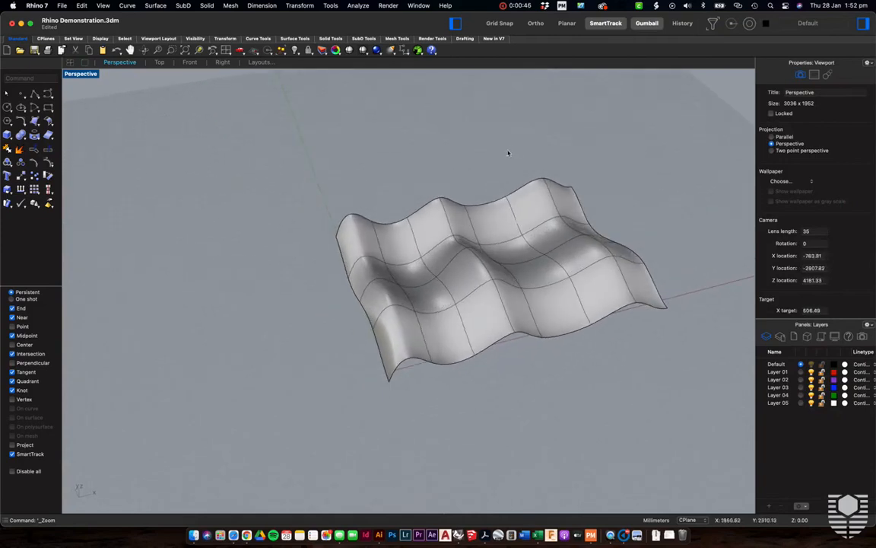
right_click_drag(515, 251, 513, 252)
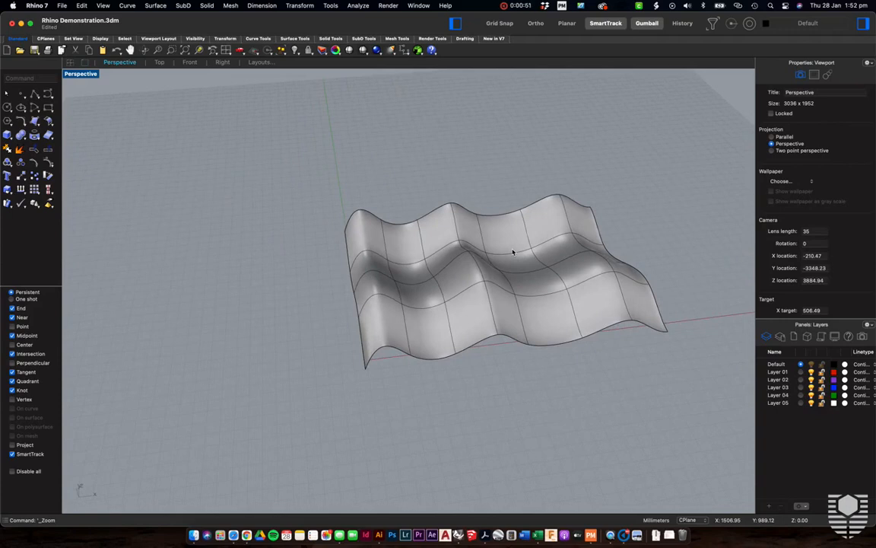
Draw a flat four-corner surface from corner points on the empty ground beside the wavy surface
right_click_drag(513, 252, 512, 252, "shift")
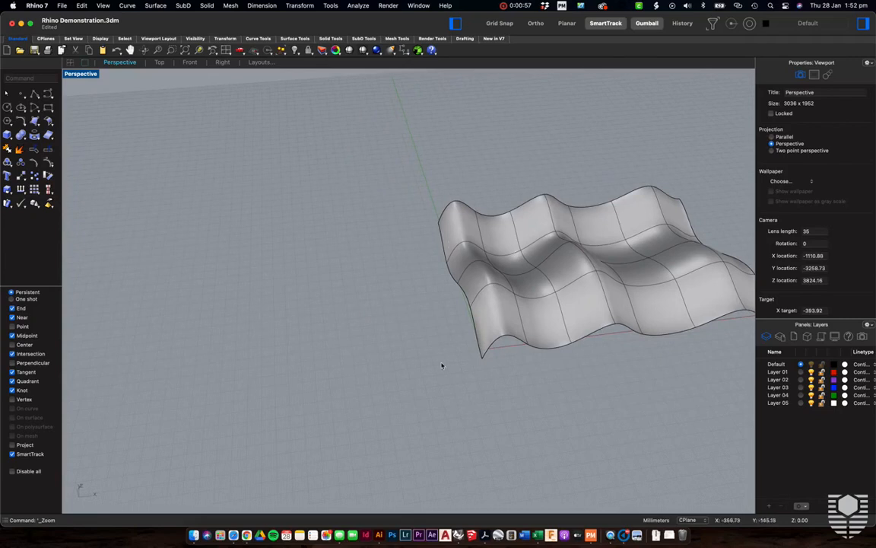
right_click_drag(473, 360, 478, 358, "shift")
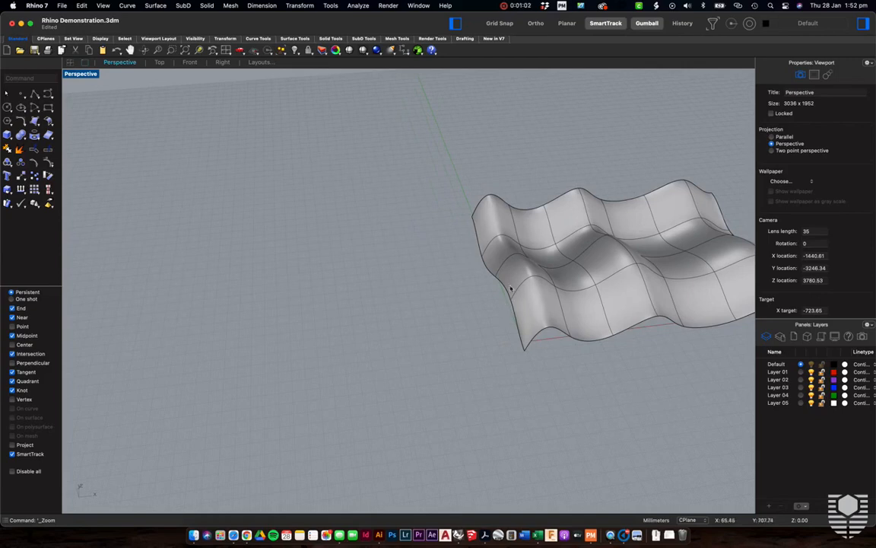
right_click_drag(370, 294, 432, 283, "shift")
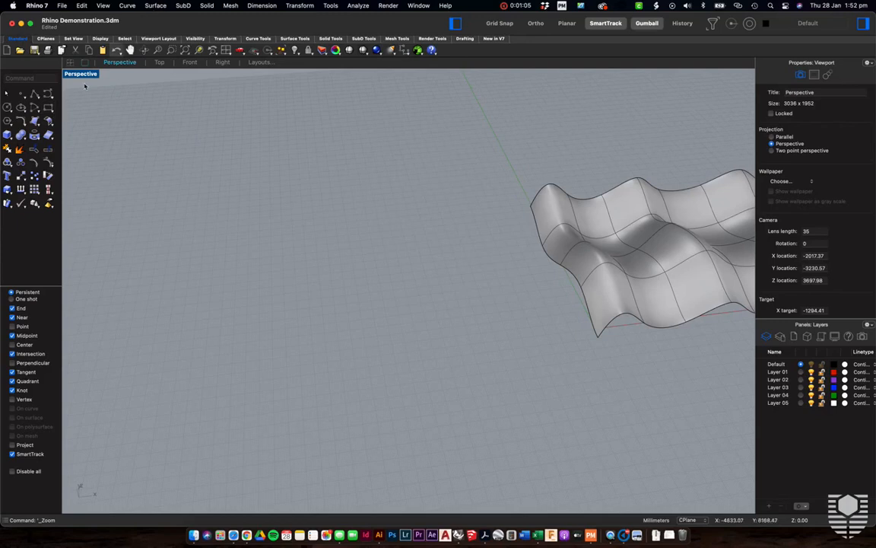
left_click(35, 121)
left_click(149, 215)
left_click(318, 200)
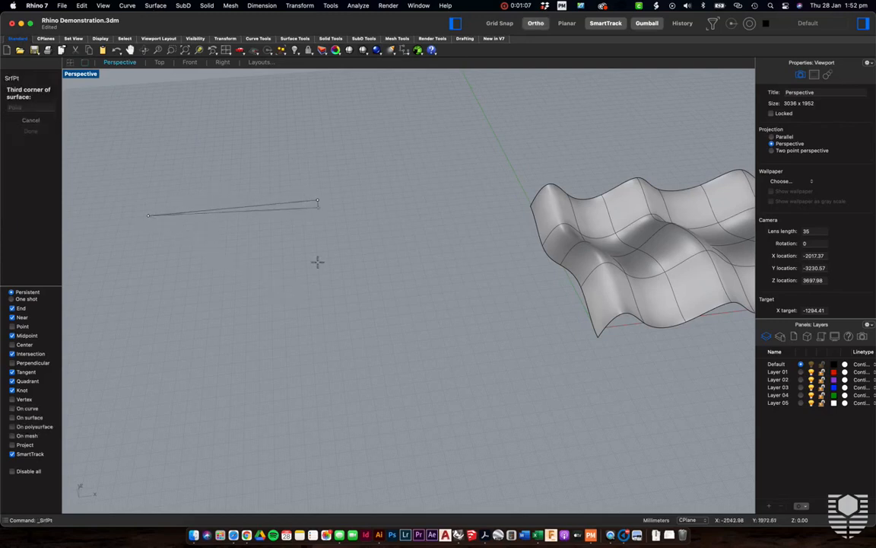
left_click(329, 303)
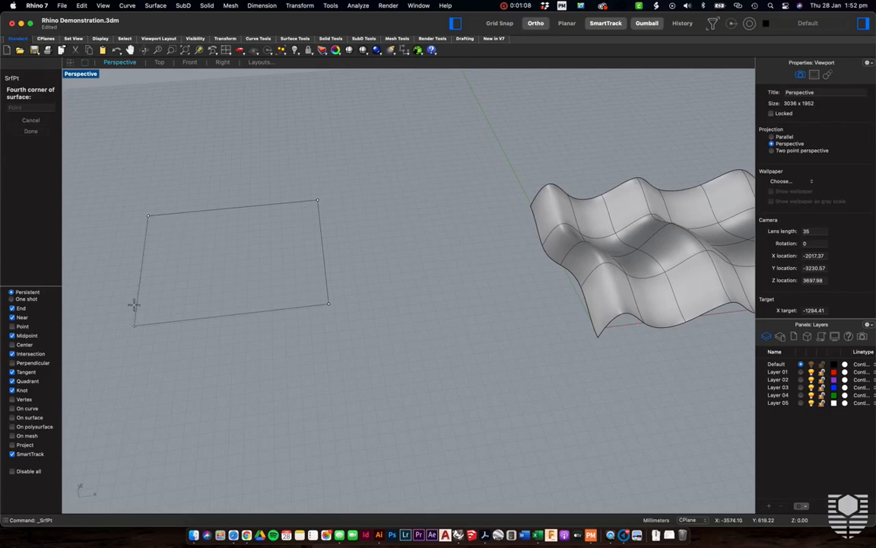
left_click(149, 216, "shift")
Preview rebuilding the flat surface with U point counts of 6, 8 and 10 and V counts of 5 and 7, and cancel
right_click_drag(230, 246, 231, 245)
scroll(231, 246, "left", 5)
left_click(364, 251)
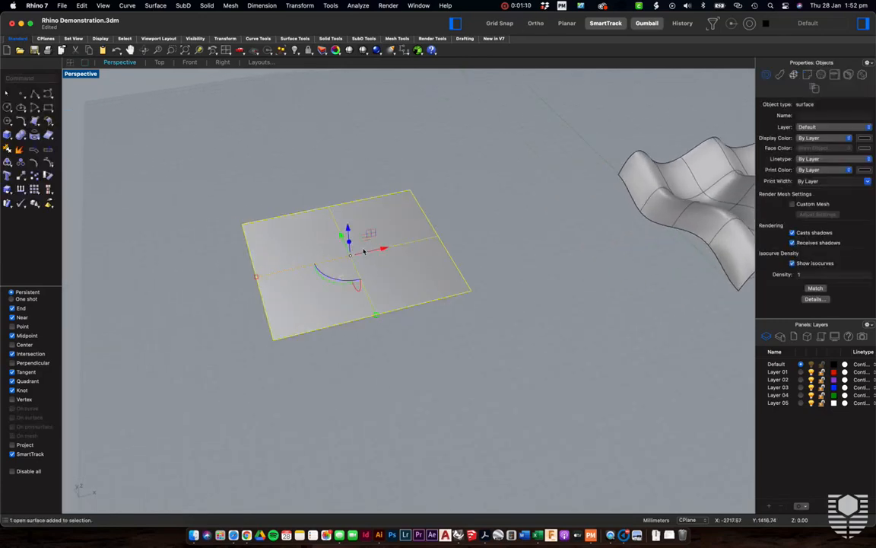
type("Rebuild")
key("Return")
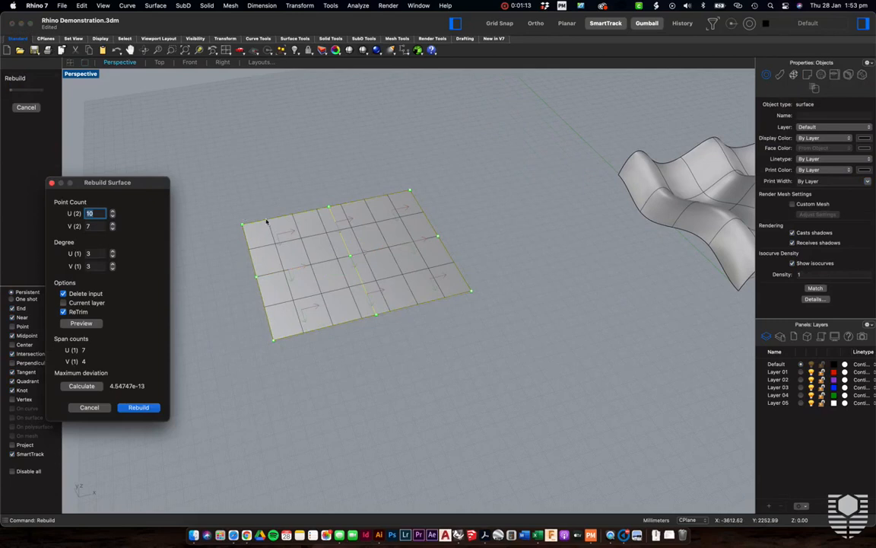
left_click(112, 216)
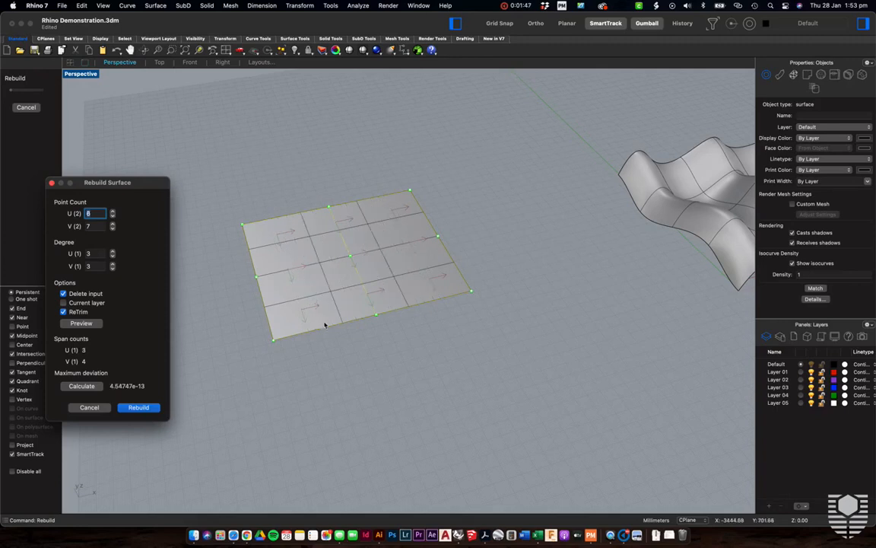
left_click(113, 212)
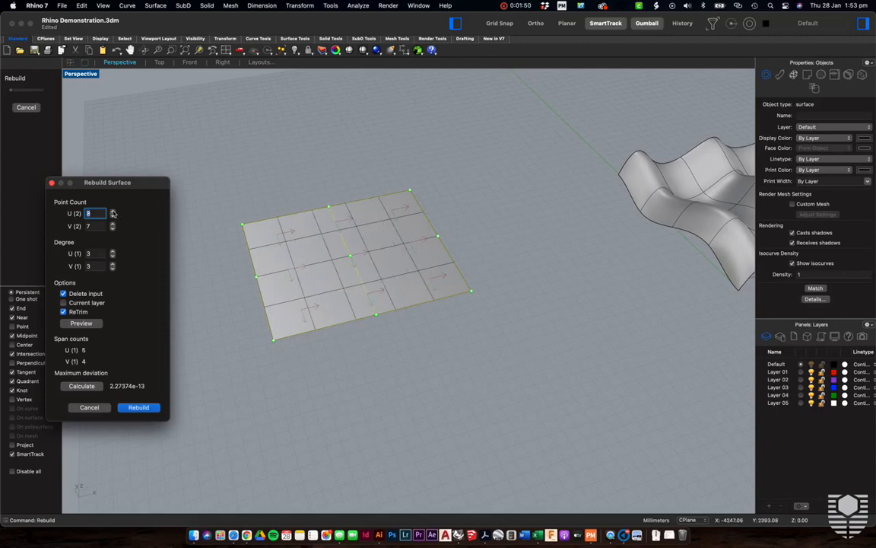
left_click(113, 211)
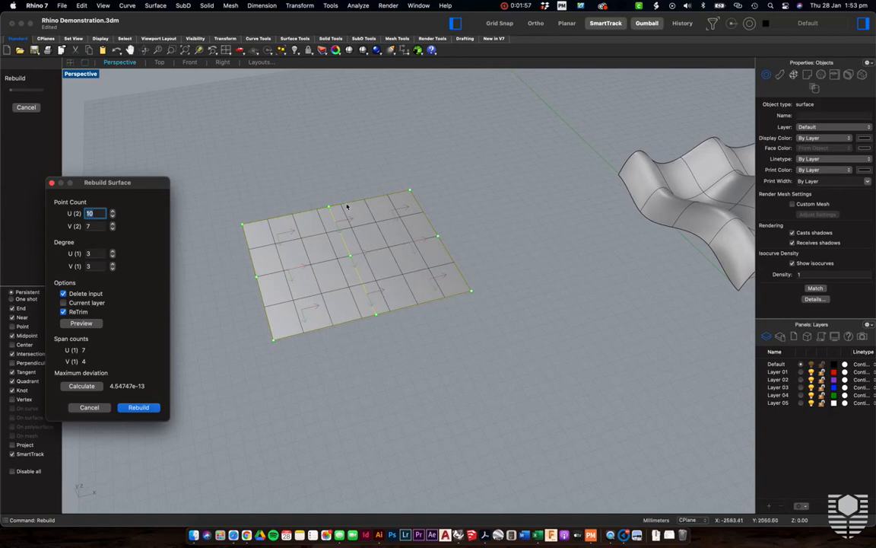
left_click(113, 229)
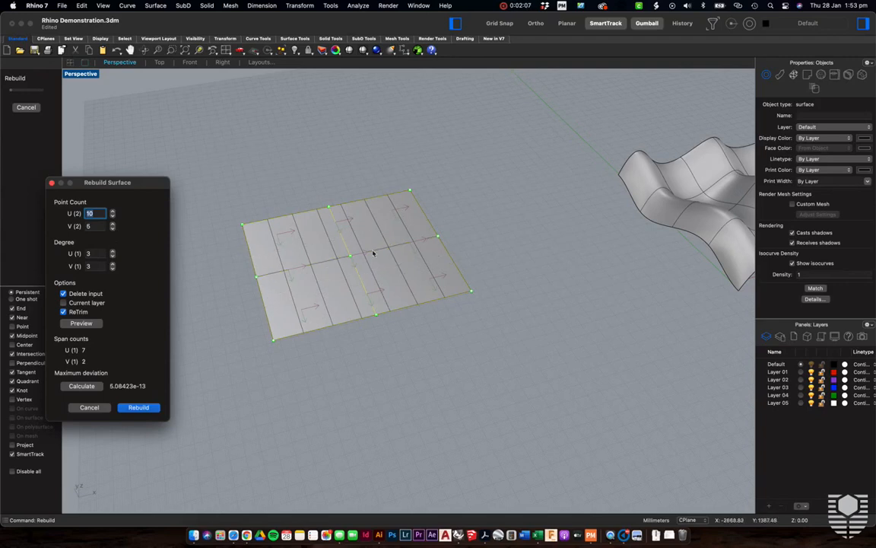
left_click(113, 224)
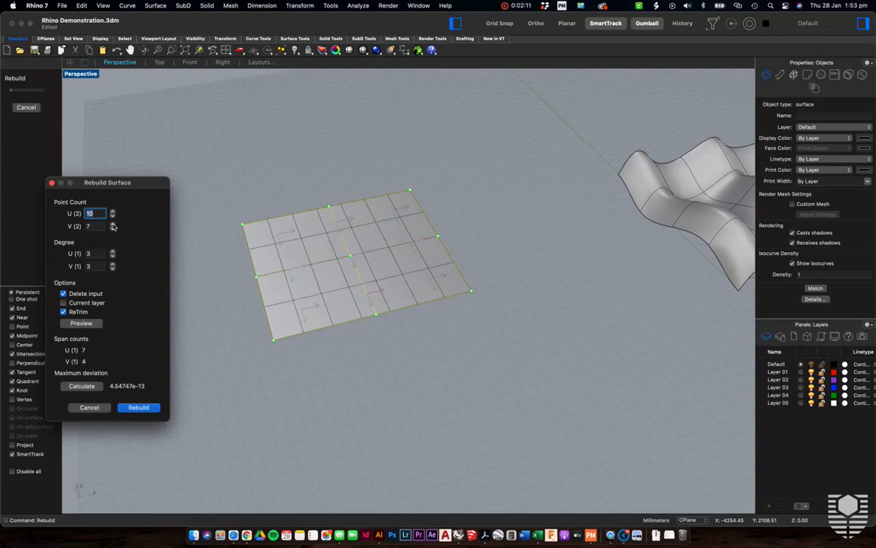
left_click(52, 183)
left_click(493, 146)
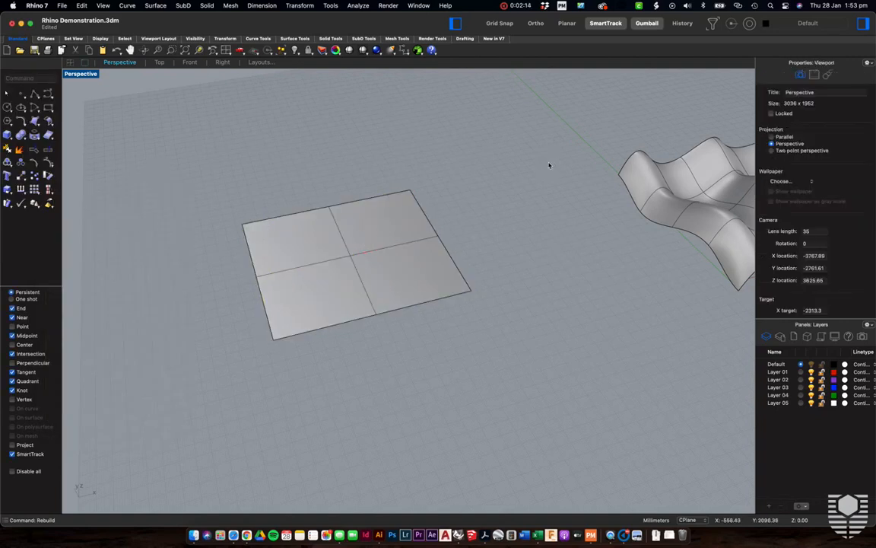
Delete the flat four-corner surface
left_click(343, 264)
left_click(470, 223)
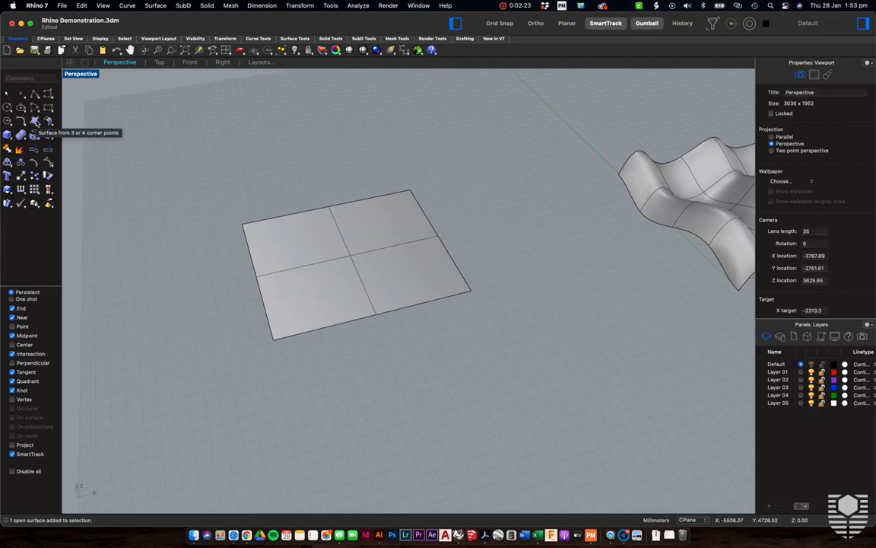
left_click(35, 122)
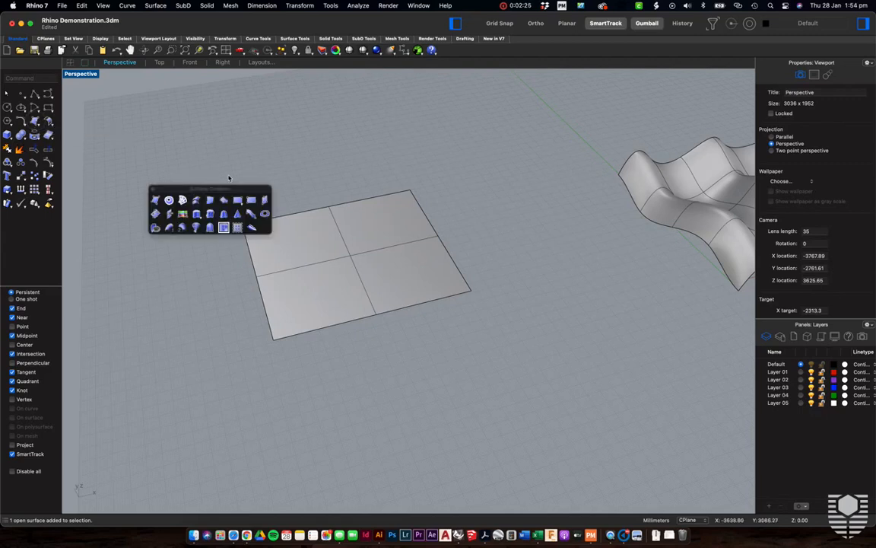
left_click(327, 221)
key("Delete")
Create a rectangular plane from two opposite corners on the empty ground beside the wavy surface
left_click(237, 200)
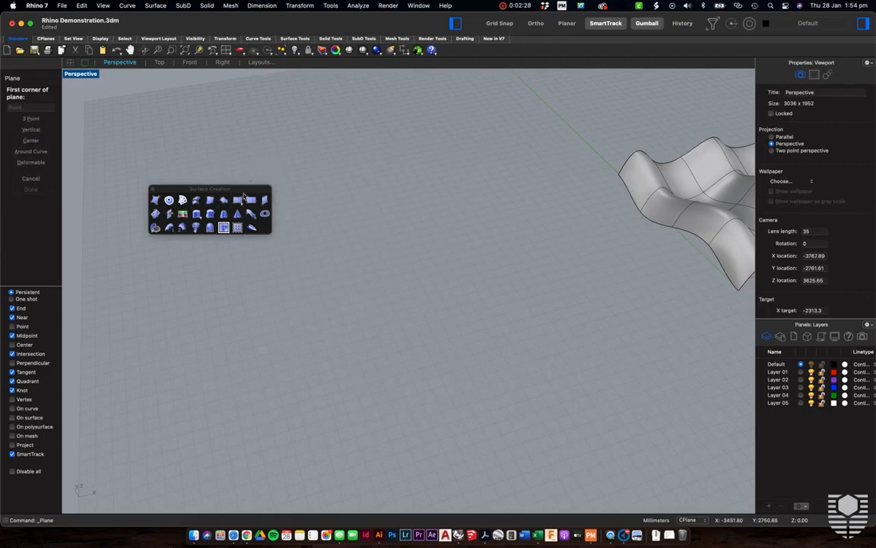
left_click(252, 163)
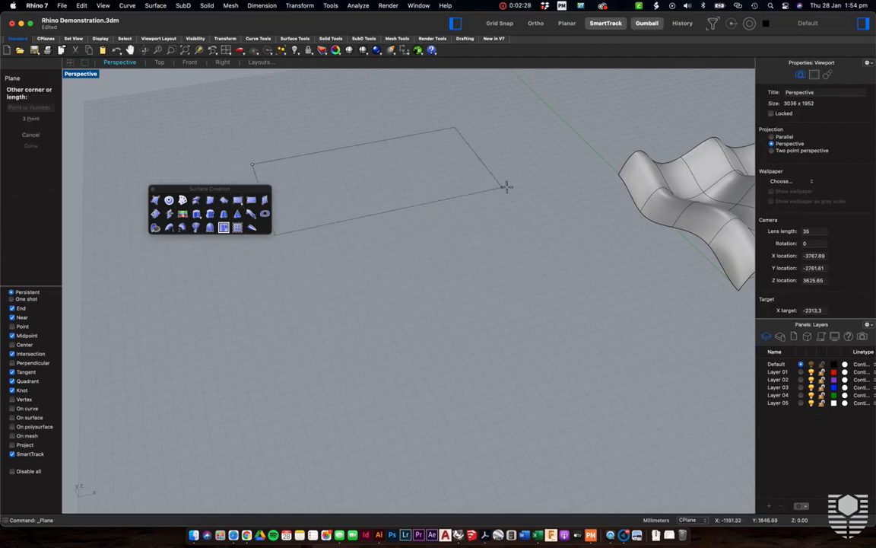
left_click(493, 278)
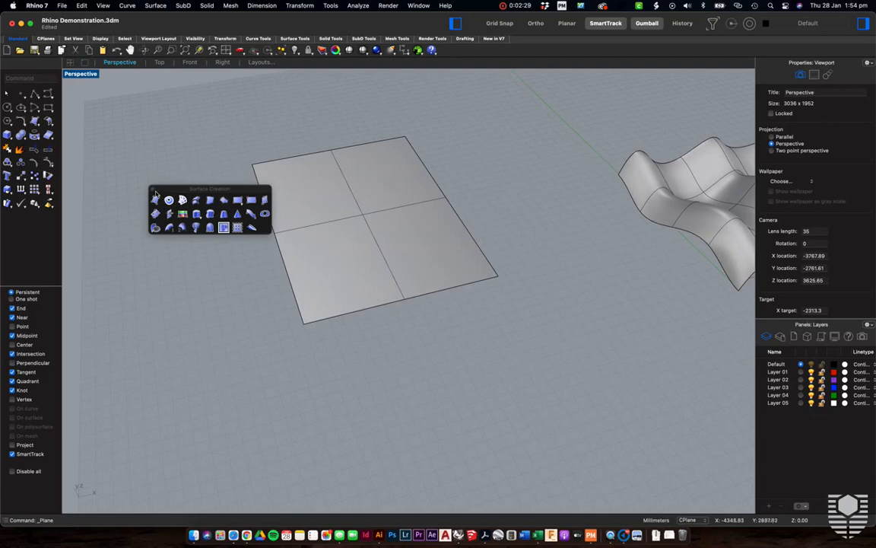
left_click(152, 189)
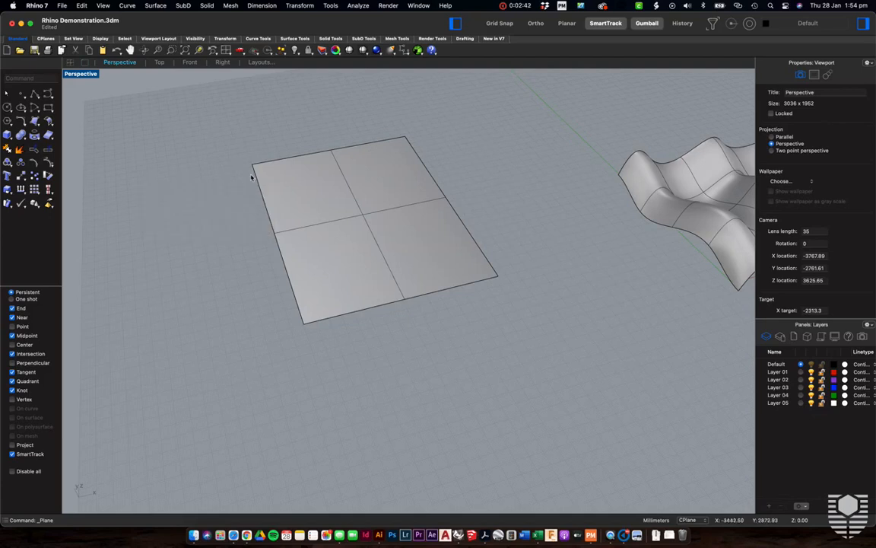
Turn on the control points of the new rectangular plane
left_click(254, 177)
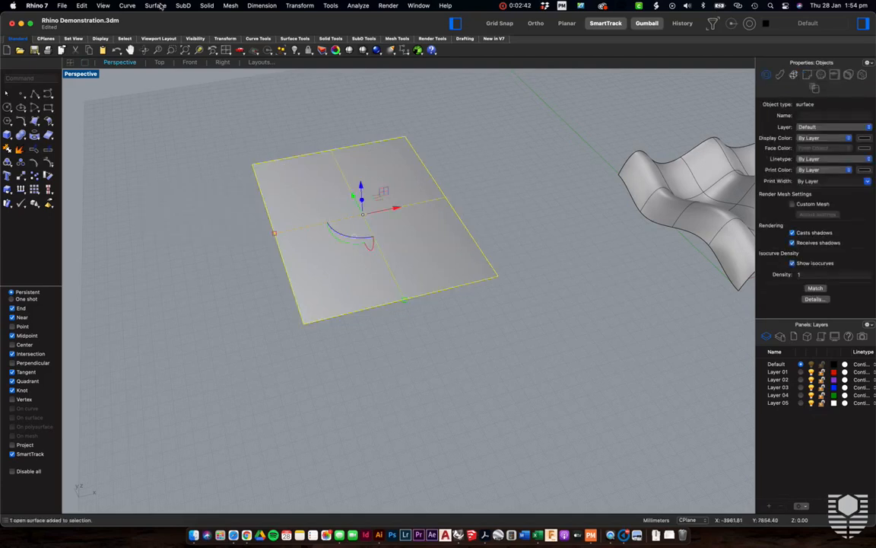
left_click(81, 5)
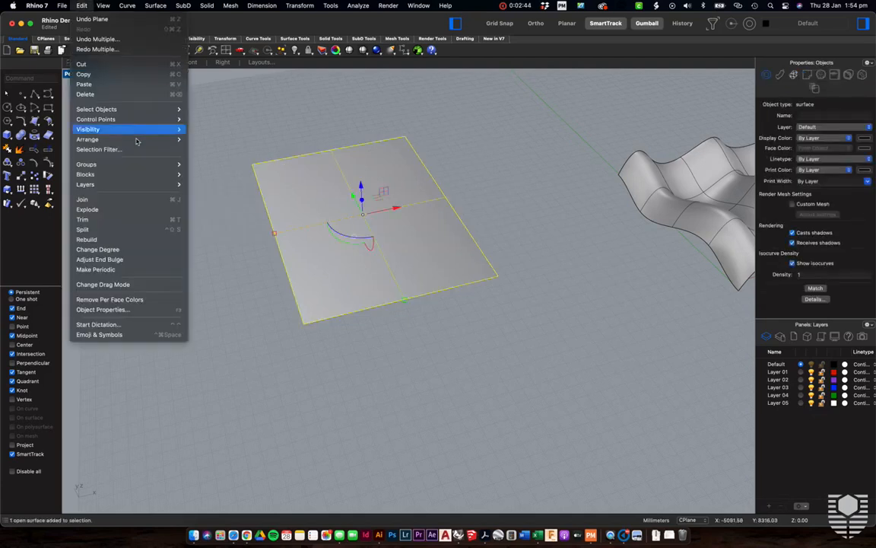
mouse_move(141, 130)
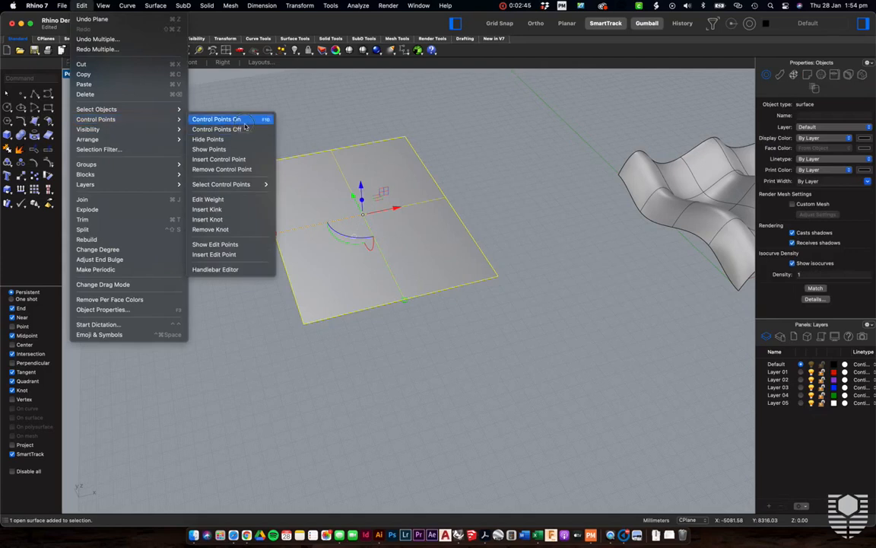
left_click(222, 118)
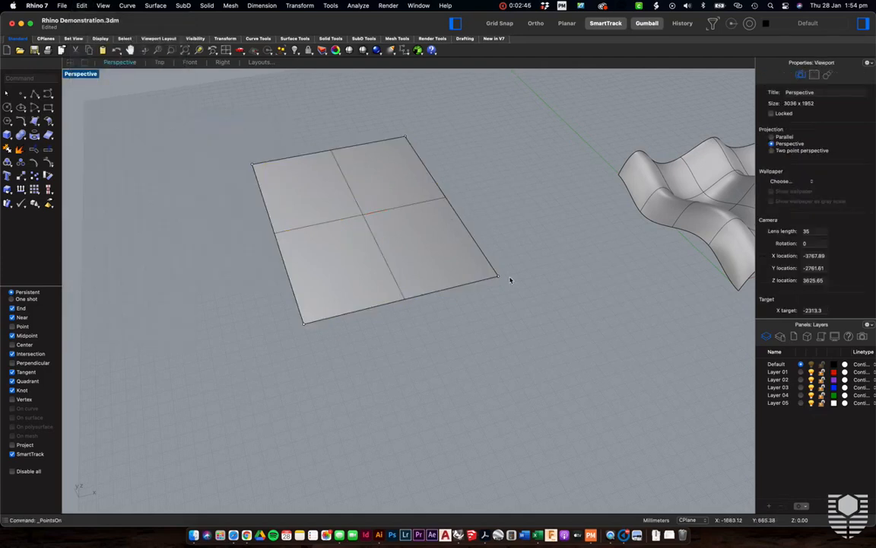
Try moving the plane's front corner control point nearest the wavy surface and undo the move
left_click_drag(507, 305, 466, 143)
right_click_drag(337, 299, 383, 276)
right_click_drag(443, 242, 443, 242)
key("super+z")
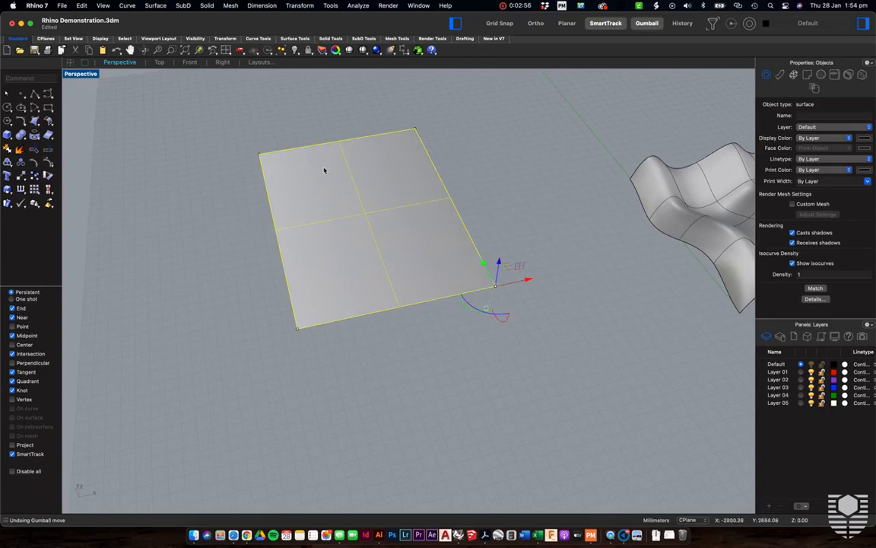
Rebuild the flat rectangular plane with point counts of 10 in U and 6 in V, keeping degree 3 in both directions
right_click_drag(332, 221, 181, 238, "shift")
right_click_drag(498, 232, 587, 242, "shift")
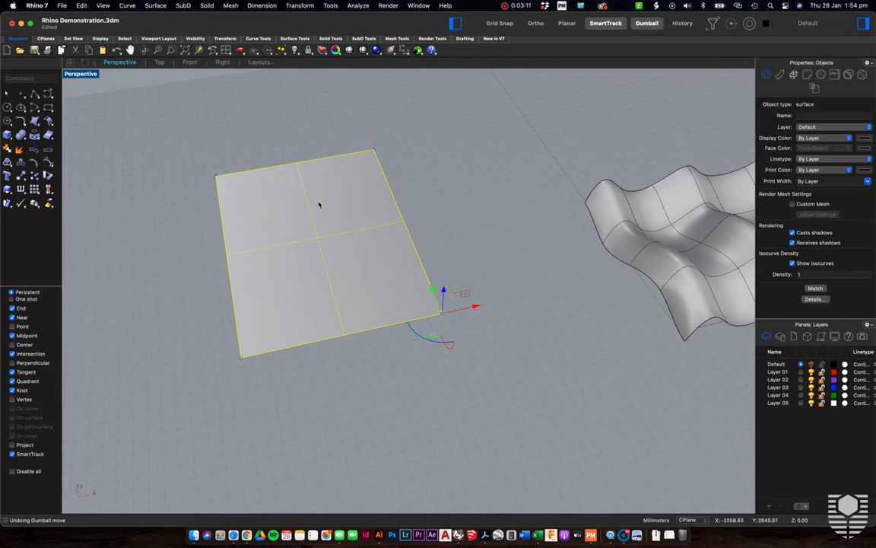
right_click_drag(394, 265, 441, 274, "shift")
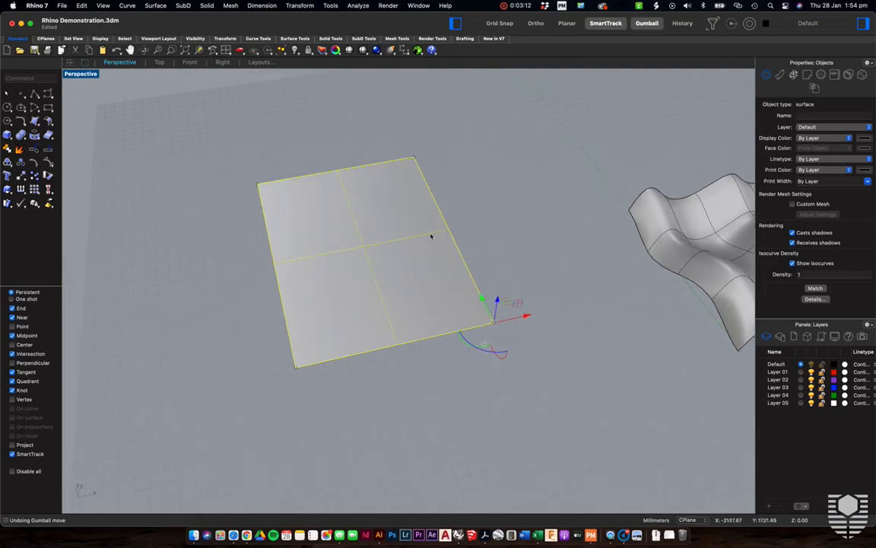
left_click(480, 218)
left_click(405, 236)
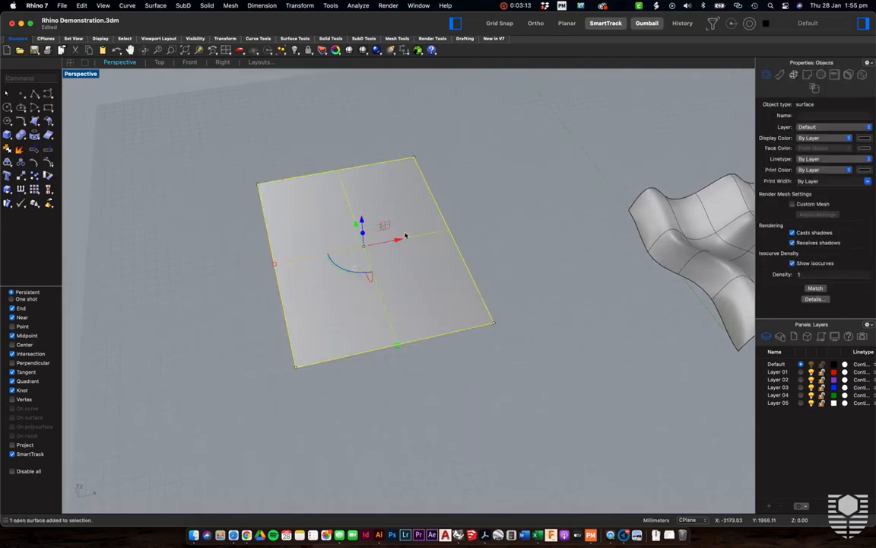
type("rebuld")
key("Return")
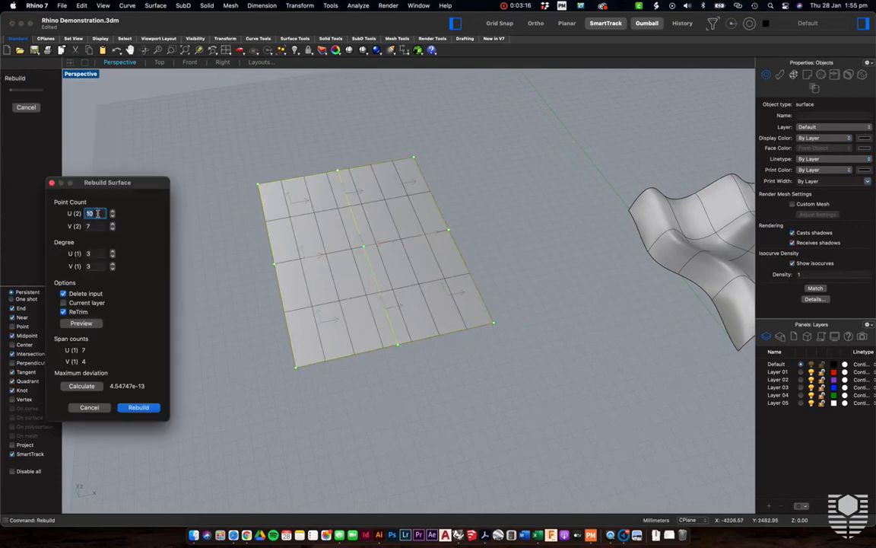
key("Tab")
type("5")
key("Tab")
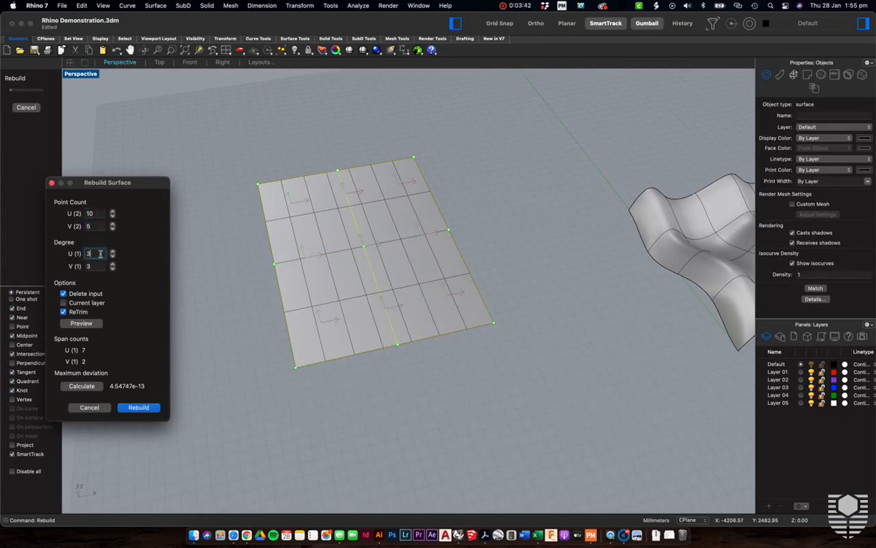
left_click(92, 225)
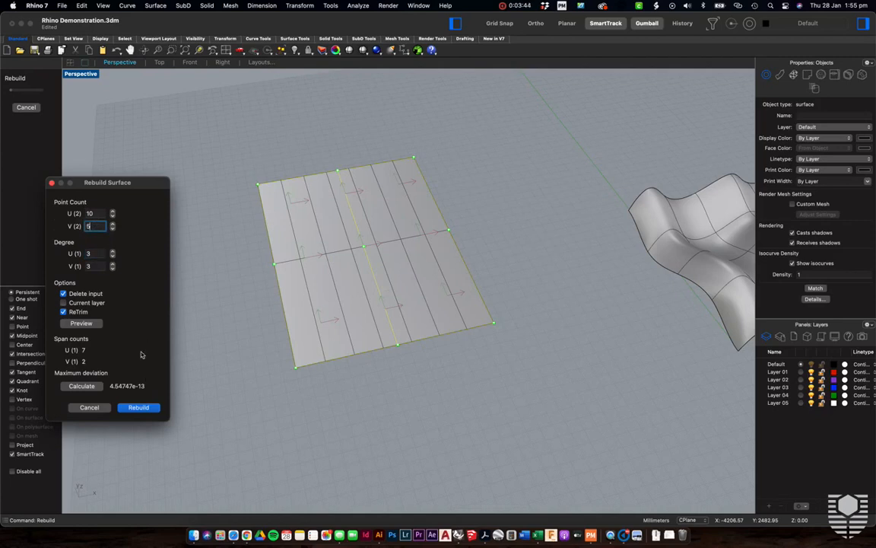
left_click(113, 223)
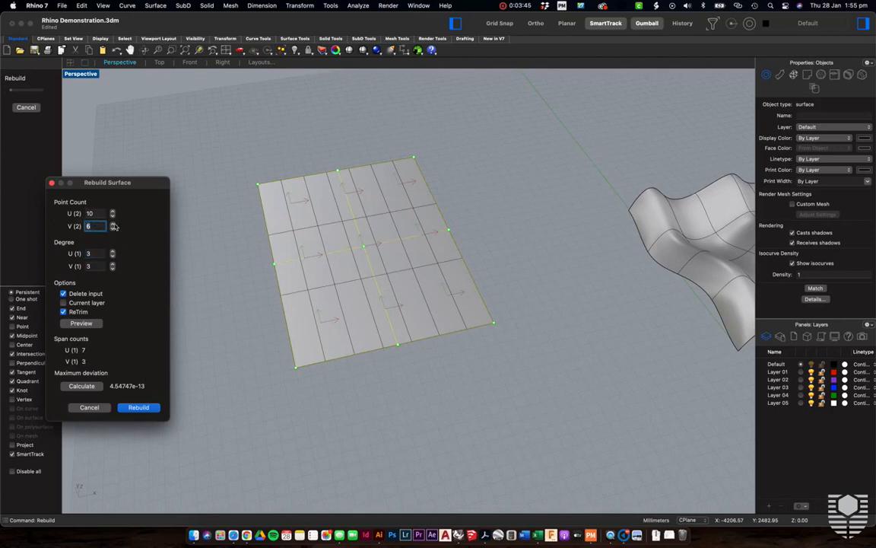
left_click(139, 407)
Raise an interior control point of the rebuilt plane vertically to form a smooth hump
right_click_drag(467, 279, 439, 287)
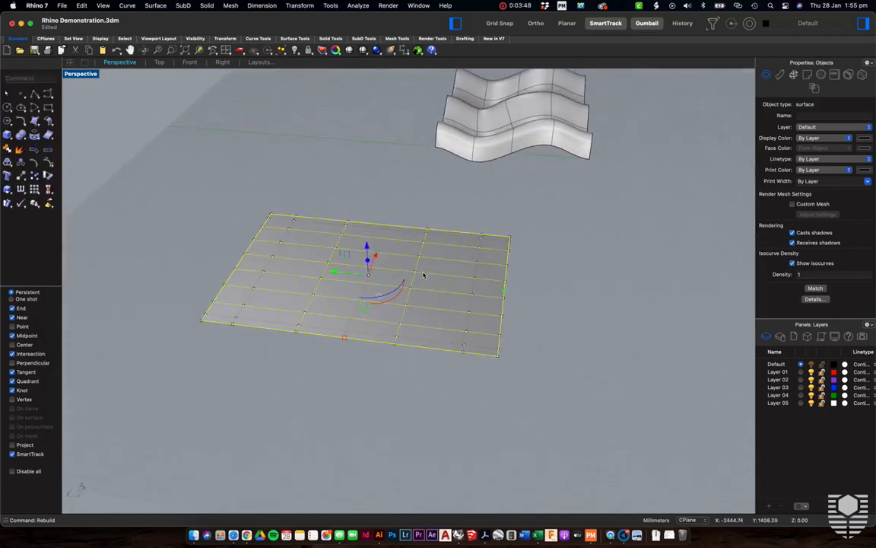
left_click(415, 271)
left_click_drag(415, 243, 400, 158)
left_click(487, 242)
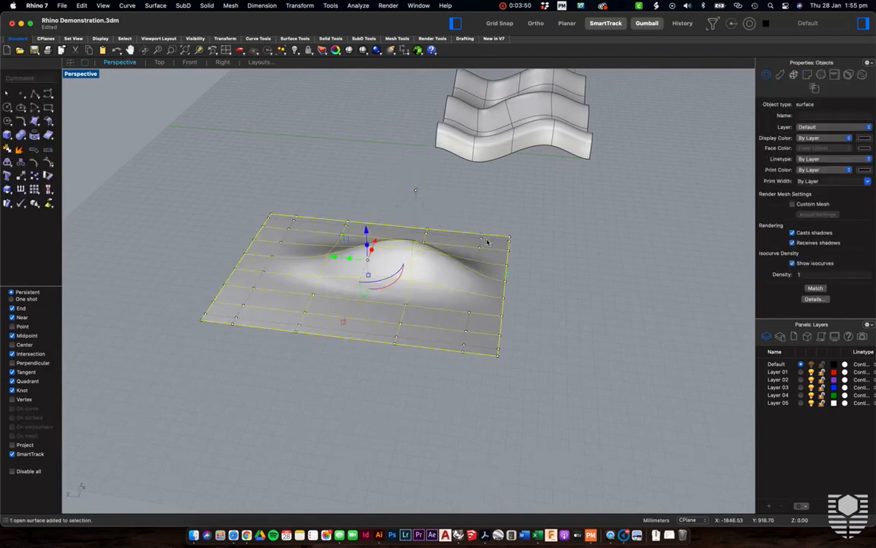
right_click_drag(488, 242, 437, 248)
left_click(510, 184)
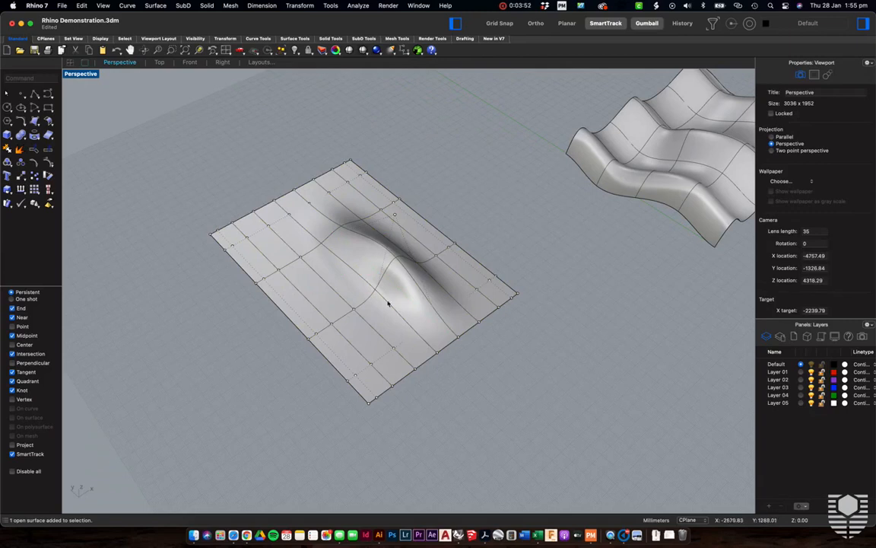
Lower a control point near the plane's long edge opposite the hump to form a smooth hollow
scroll(315, 302, "up", 3)
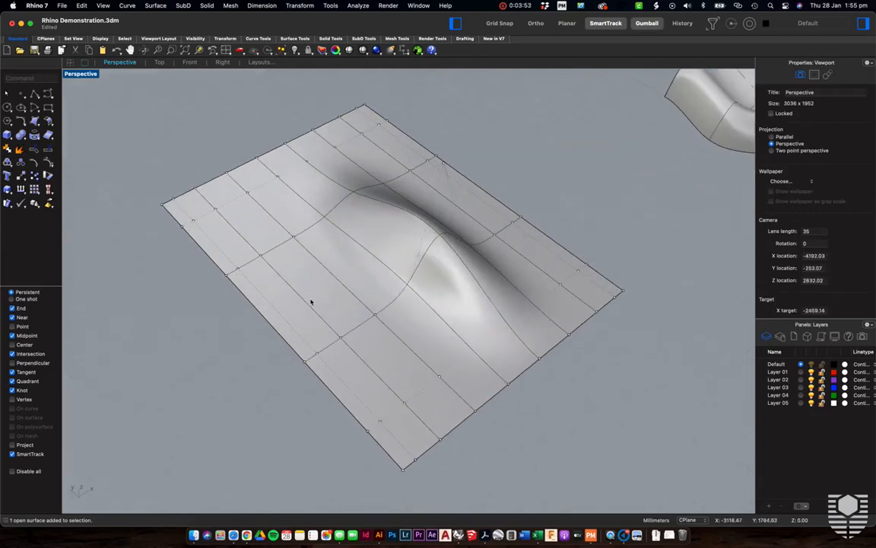
left_click(260, 258)
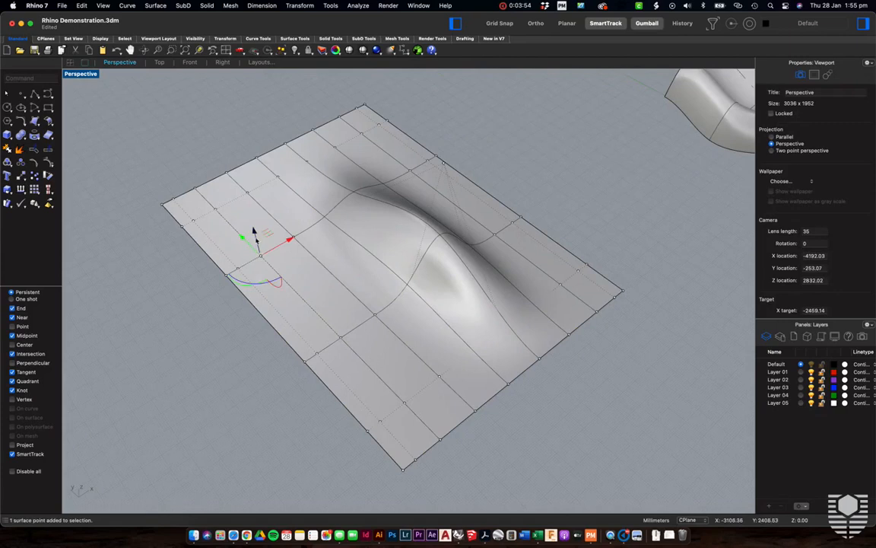
left_click_drag(254, 233, 266, 274)
left_click(330, 105)
right_click_drag(522, 229, 524, 233)
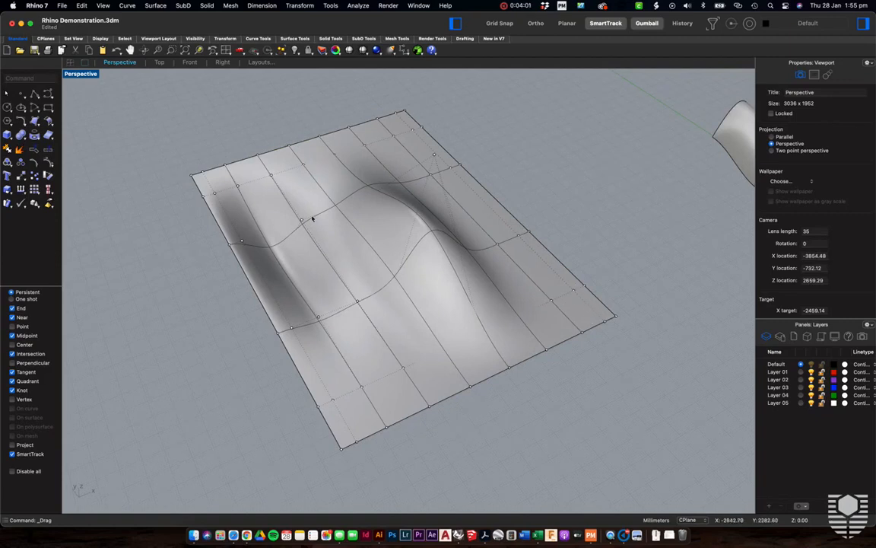
right_click_drag(381, 225, 307, 224)
scroll(286, 223, "down", 3)
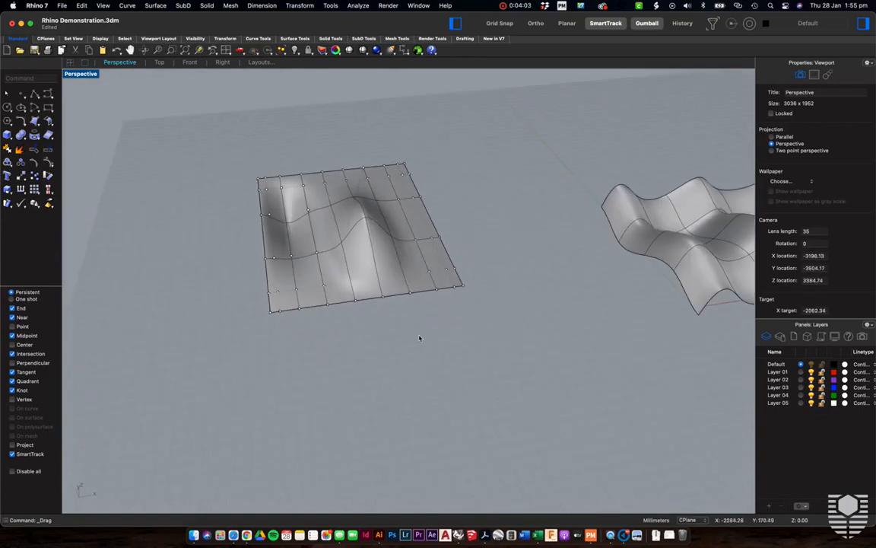
Raise the control points around the plane's corner facing the wavy surface and reshape the other front corner
left_click_drag(417, 335, 451, 176)
left_click(501, 195)
right_click_drag(502, 195, 504, 196)
left_click_drag(225, 309, 302, 288)
left_click(392, 369)
right_click_drag(356, 335, 451, 289)
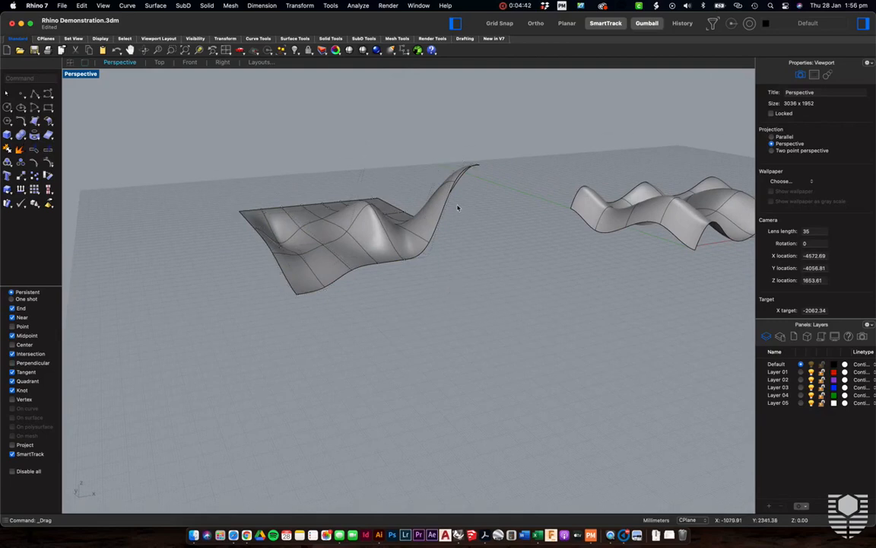
Delete both the reshaped plane and the neighbouring wavy surface
right_click_drag(458, 209, 372, 207)
right_click_drag(285, 161, 338, 159)
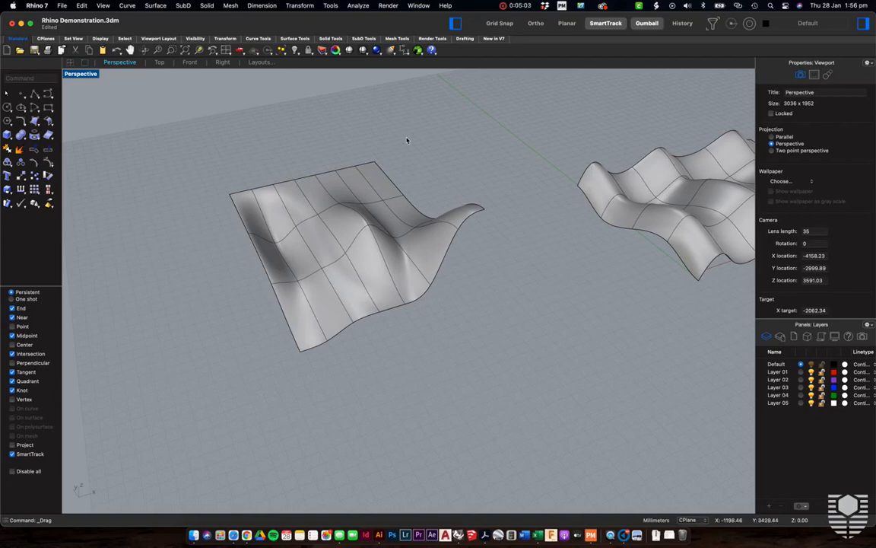
left_click_drag(585, 329, 363, 158)
key("Delete")
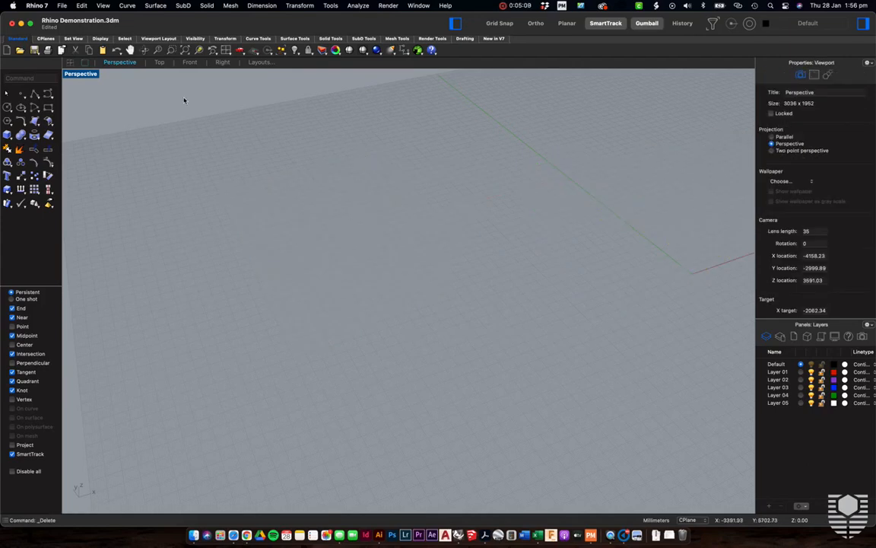
Draw a closed free-form control point curve with nine points as an irregular wavy outline on the empty ground
left_click(127, 5)
mouse_move(175, 83)
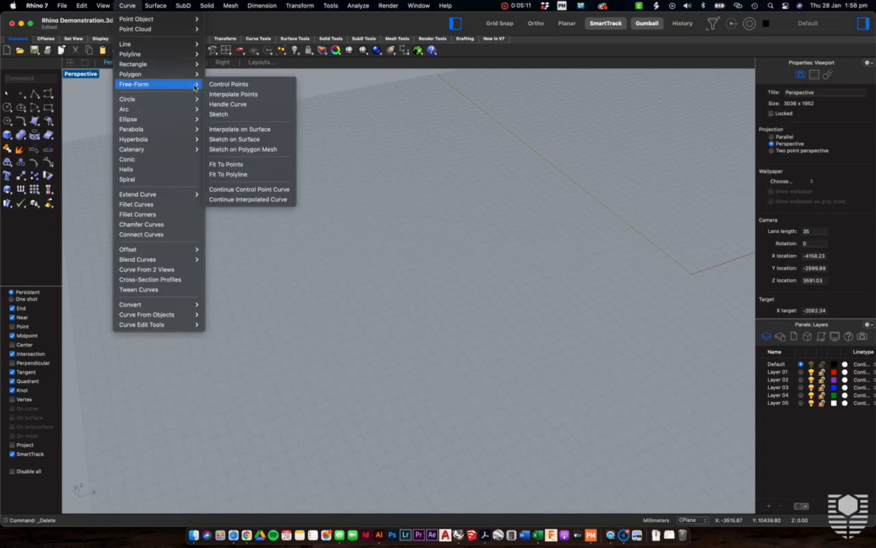
left_click(255, 83)
left_click(372, 228)
left_click(314, 204)
left_click(250, 260)
left_click(362, 374)
left_click(362, 290)
left_click(461, 357)
left_click(522, 243)
left_click(419, 260)
left_click(417, 181)
left_click(388, 231)
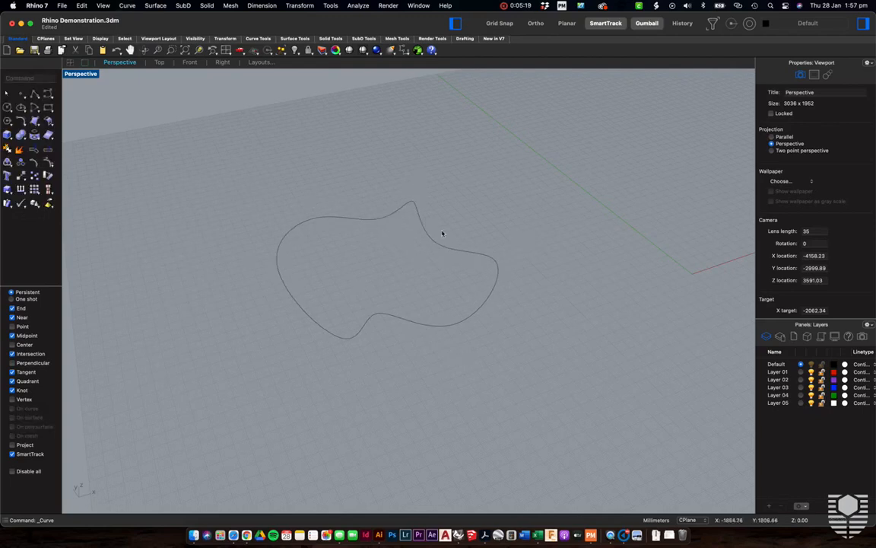
Offset the closed wavy outline inward by 20 mm
left_click(487, 256)
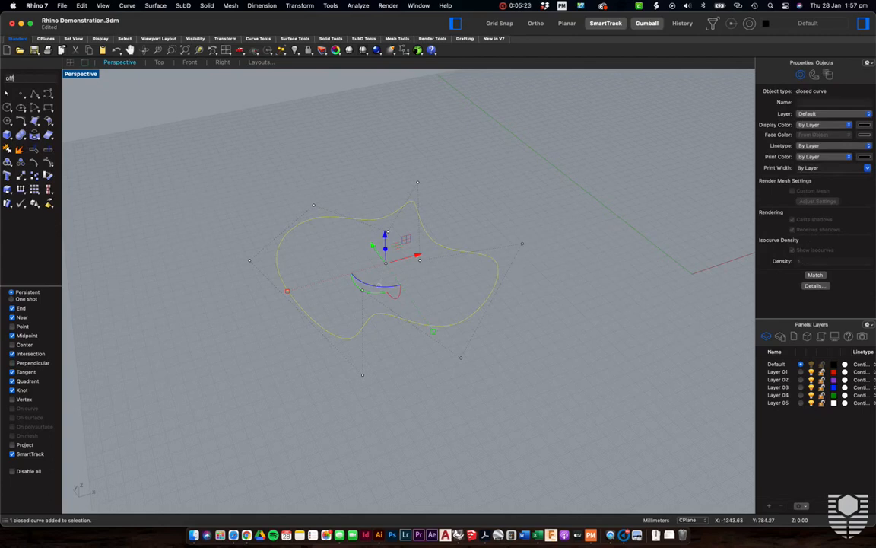
type("off")
key("Return")
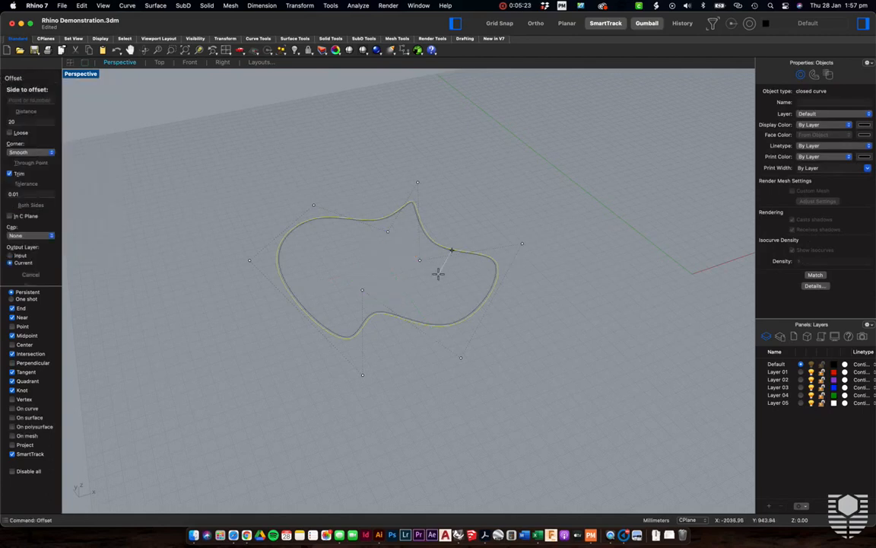
left_click(438, 275)
key("Return")
key("Escape")
key("Escape")
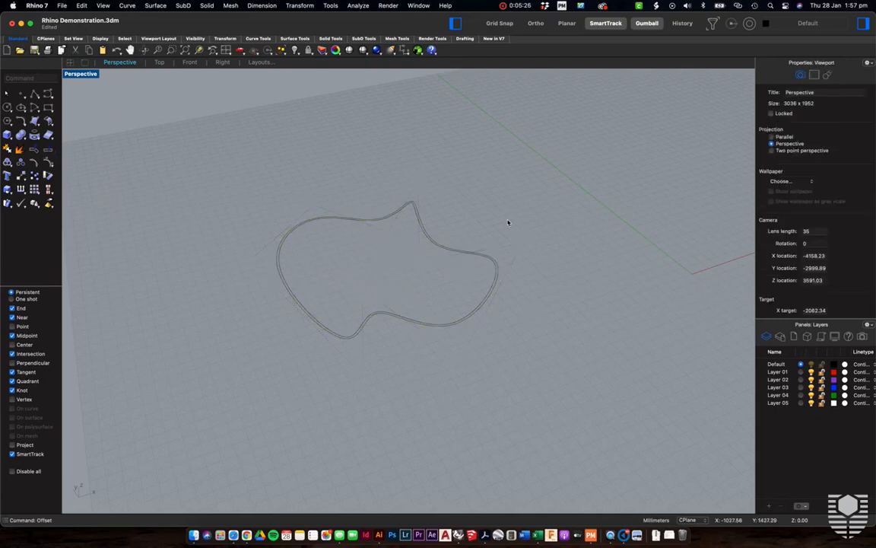
Extrude the outline and its offset together about 862 mm upward as a solid wall
left_click_drag(507, 221, 437, 278)
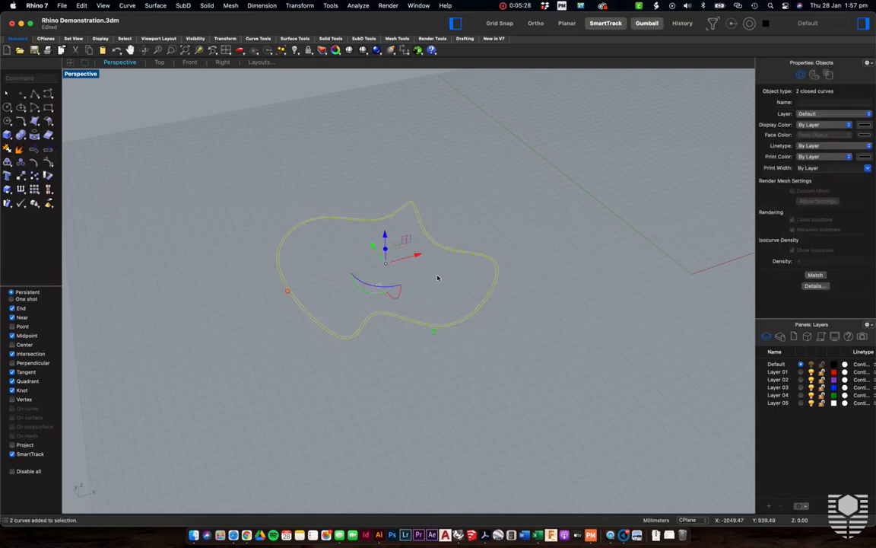
type("ExtrudeCrv")
key("Return")
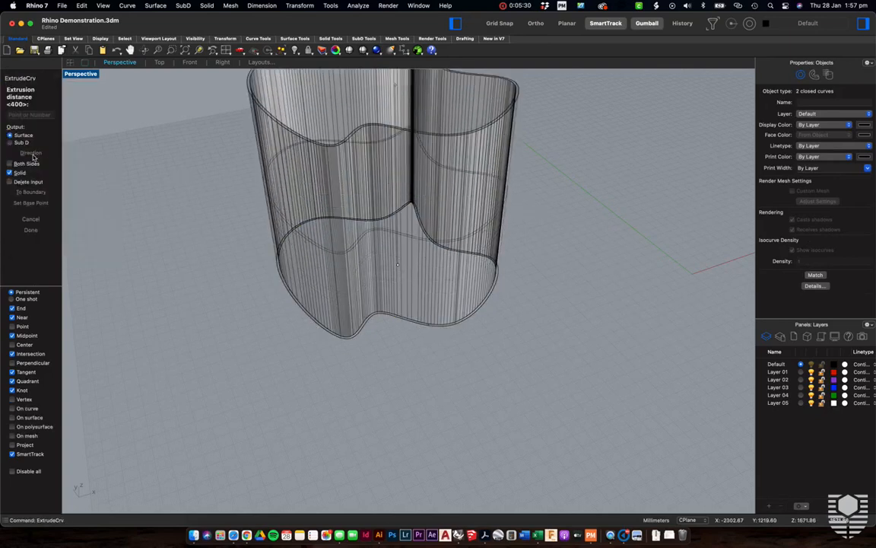
left_click(531, 194)
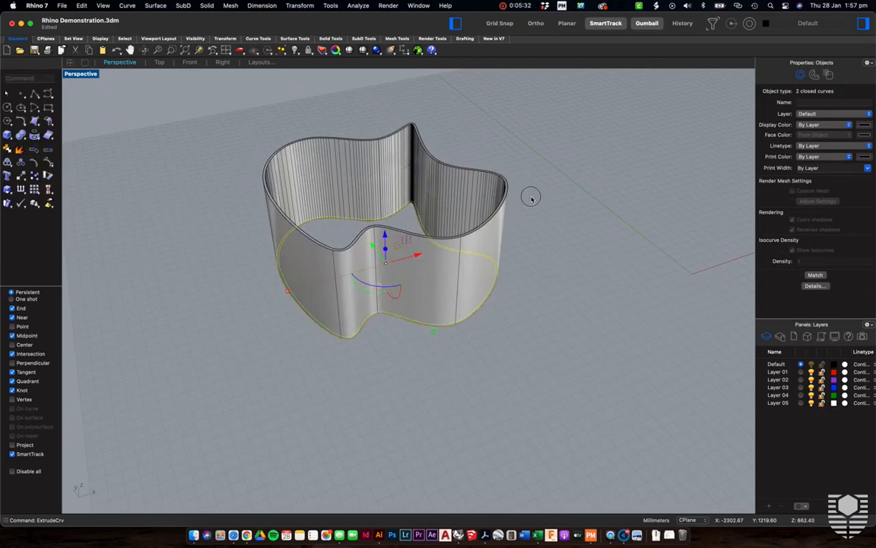
left_click(559, 247)
left_click(457, 288)
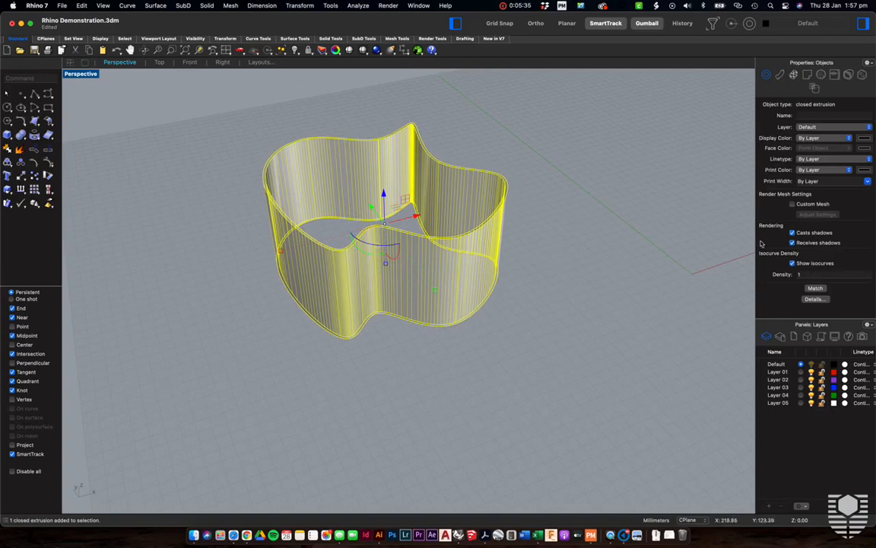
Inspect the solid wall's thickness and undo both the extrusion and the inward offset
left_click(650, 283)
right_click_drag(370, 253, 388, 253)
scroll(439, 247, "up", 10)
scroll(473, 248, "down", 8)
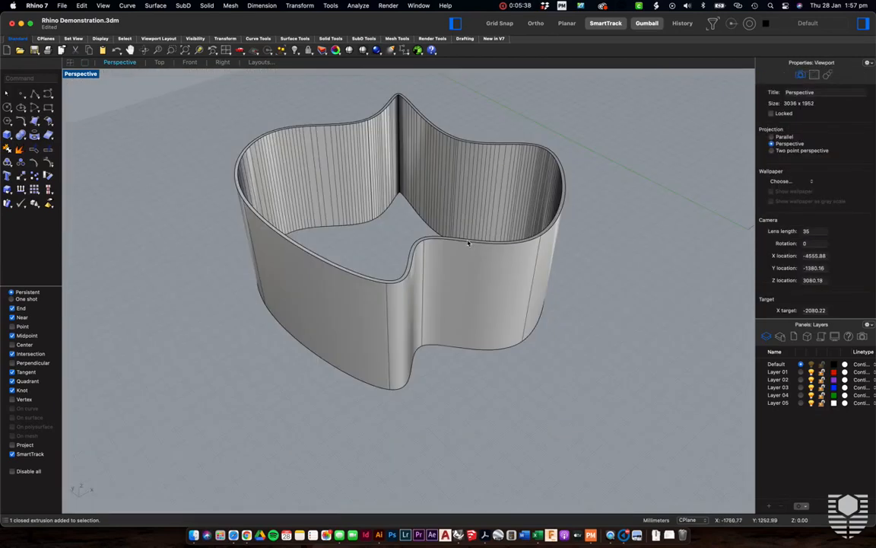
scroll(472, 247, "up", 10)
scroll(469, 243, "down", 8)
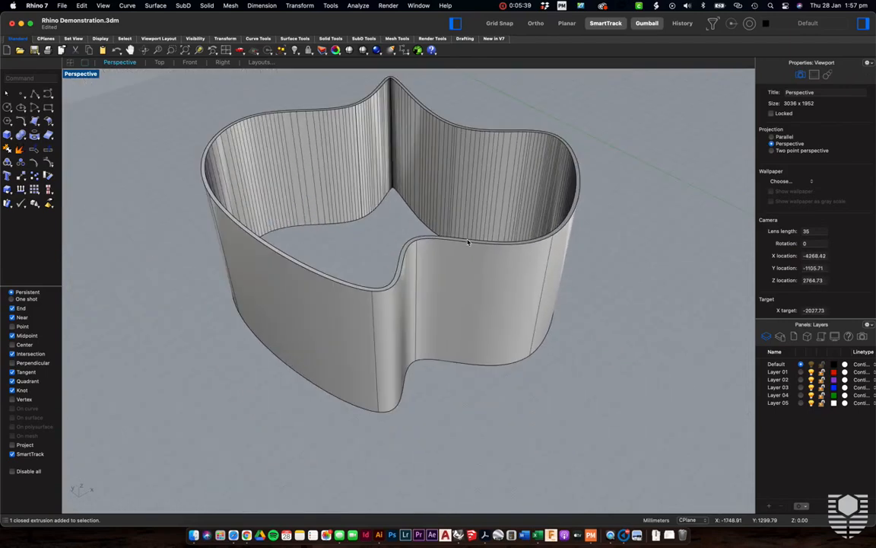
key("super+z")
key("super+z")
Extrude the single wavy outline about 951 mm upward as an open surface with the Solid option off
left_click_drag(607, 218, 357, 302)
type("extrudecrv")
key("Return")
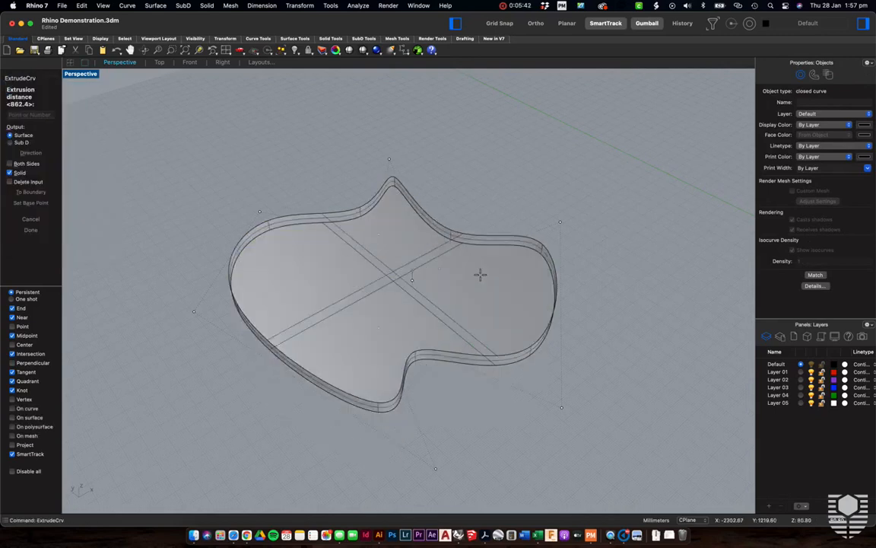
left_click(20, 175)
left_click(340, 153)
scroll(342, 155, "down", 6)
left_click(542, 187)
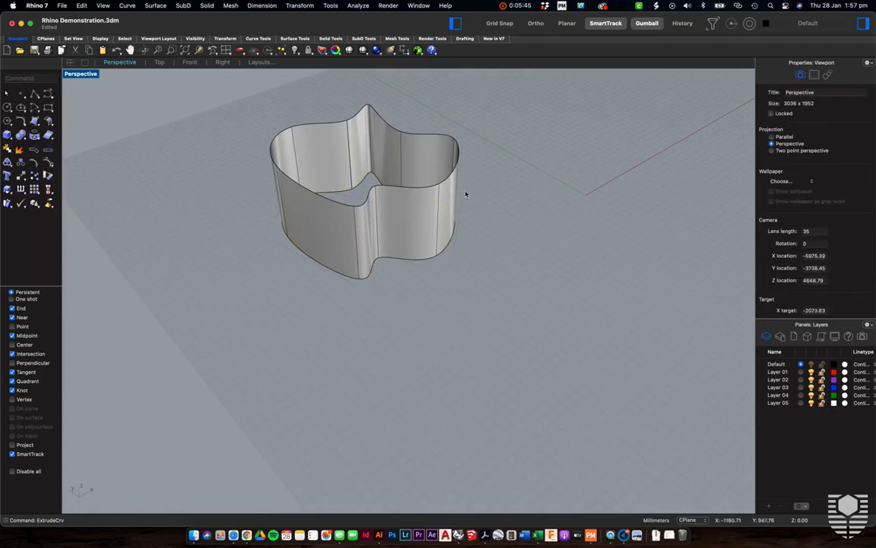
Draw a circle from its centre on the ground beside the extruded wavy wall
right_click_drag(471, 212, 472, 212)
left_click(423, 206)
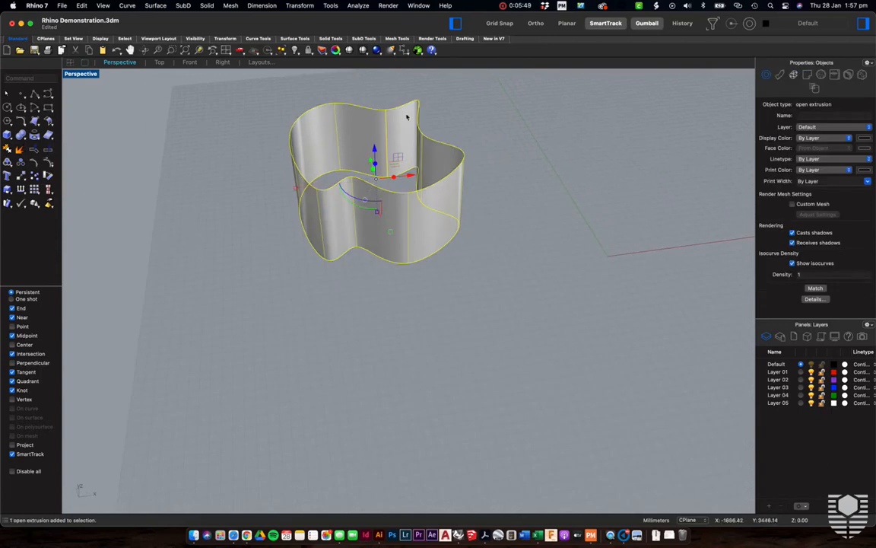
right_click_drag(388, 130, 281, 149)
right_click_drag(384, 153, 715, 233)
left_click(508, 192)
right_click_drag(508, 191, 445, 229)
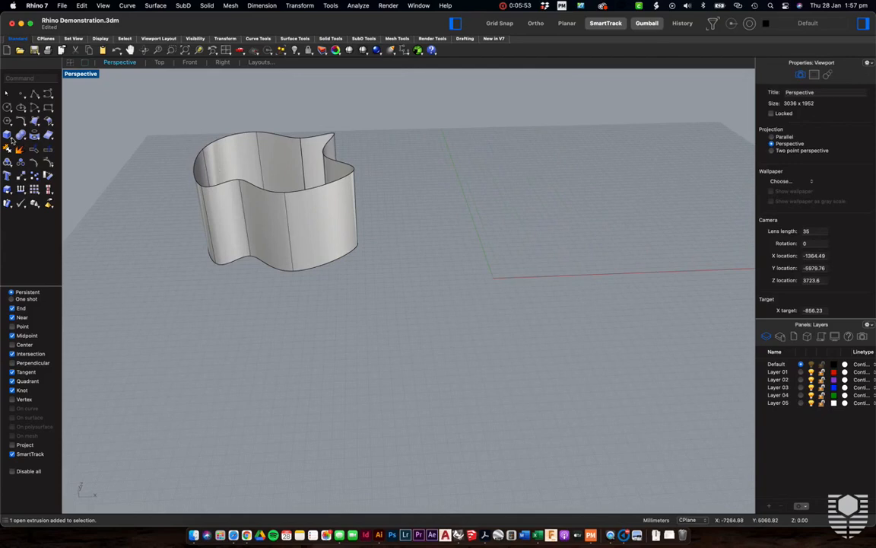
left_click(7, 108)
left_click(423, 280)
left_click(473, 280)
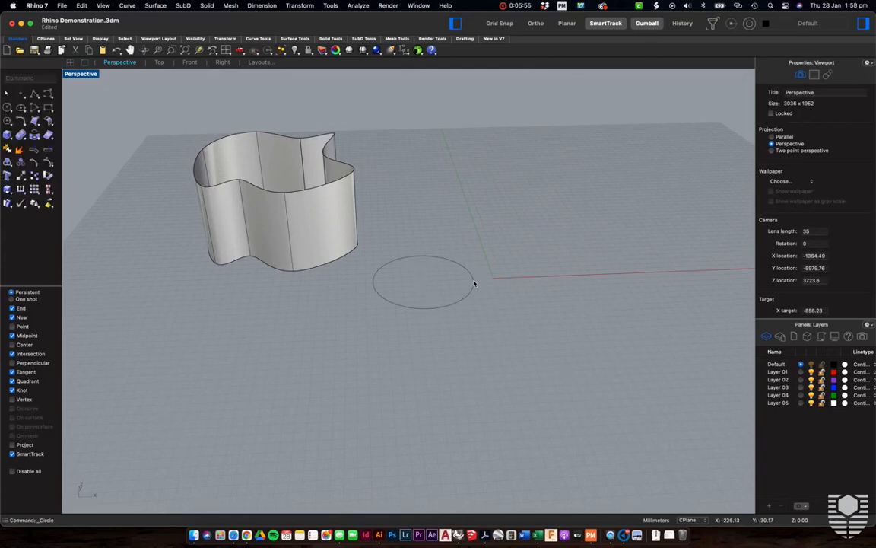
Extrude the ground circle upward into an open cylindrical surface with the Solid option off
left_click(473, 280)
type("Extra")
key("BackSpace")
key("BackSpace")
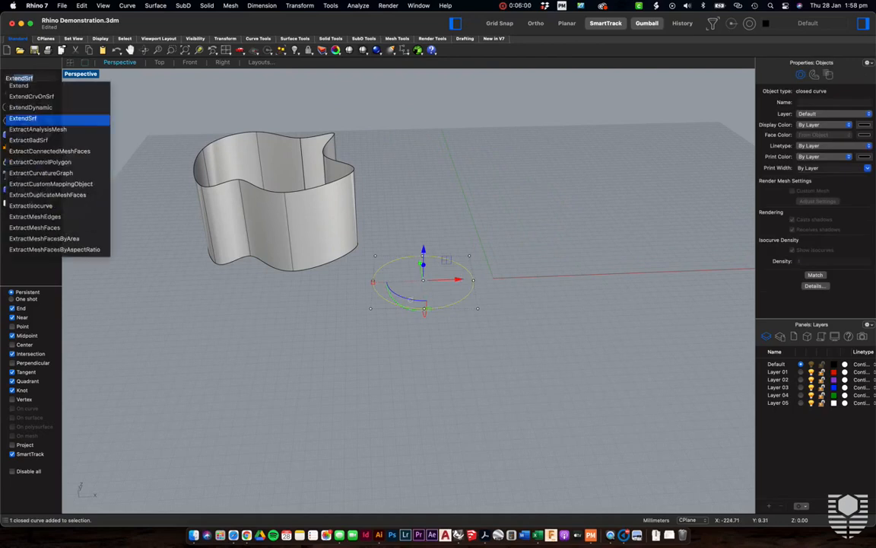
type("ud")
key("Down")
key("Down")
key("Return")
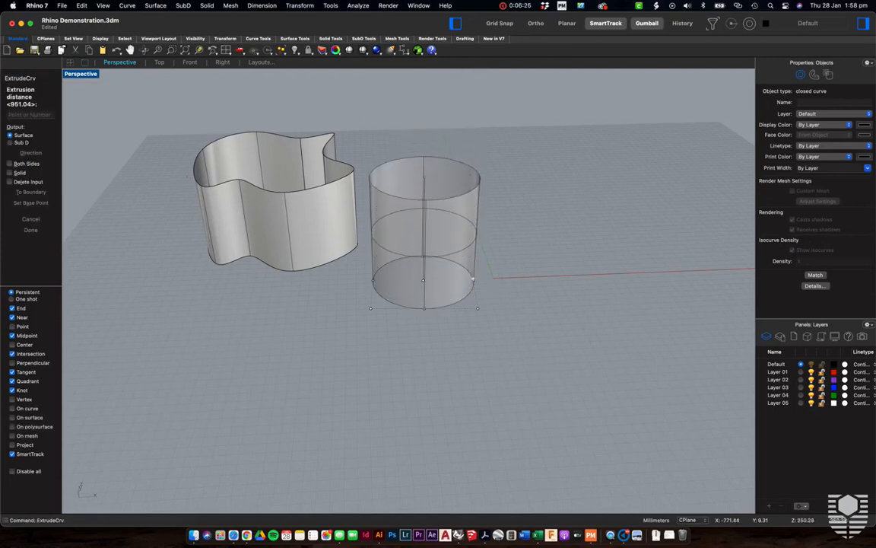
left_click(382, 195)
Select the extruded cylinder and turn on its control points
left_click(518, 223)
left_click(461, 224)
right_click_drag(461, 223, 571, 254)
left_click(580, 215)
left_click(490, 313)
right_click_drag(490, 313, 488, 312)
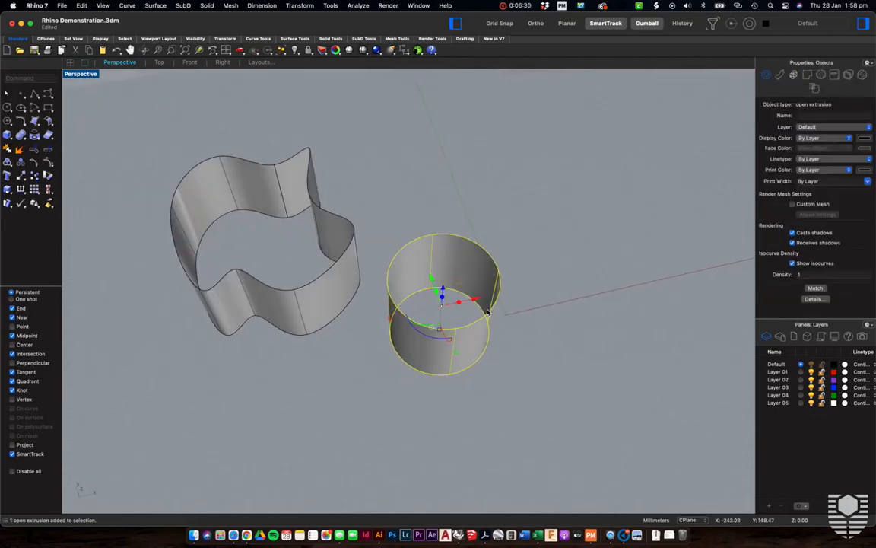
right_click_drag(410, 206, 348, 184)
left_click(82, 5)
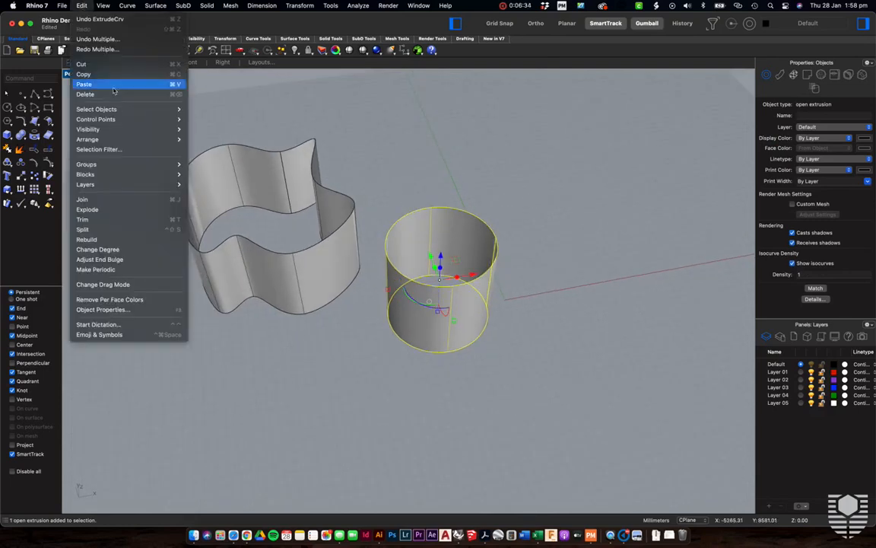
mouse_move(114, 123)
left_click(217, 129)
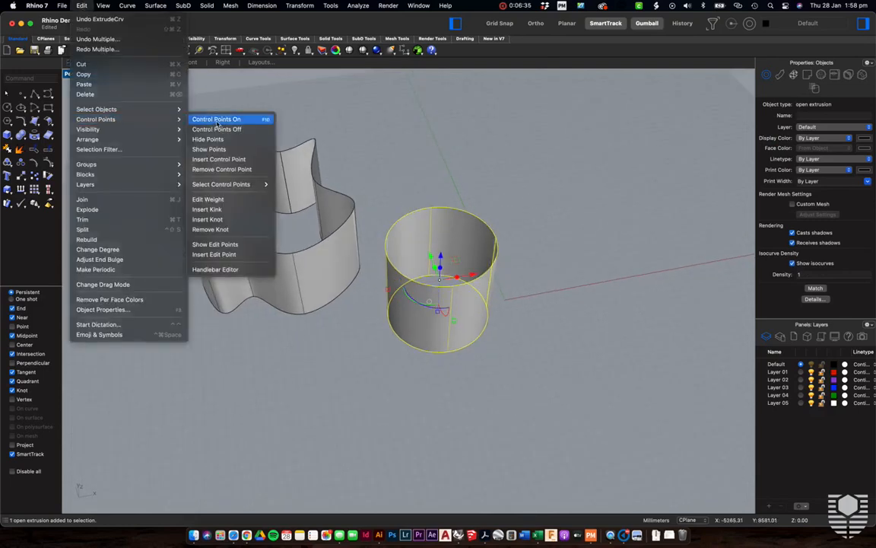
left_click(448, 250)
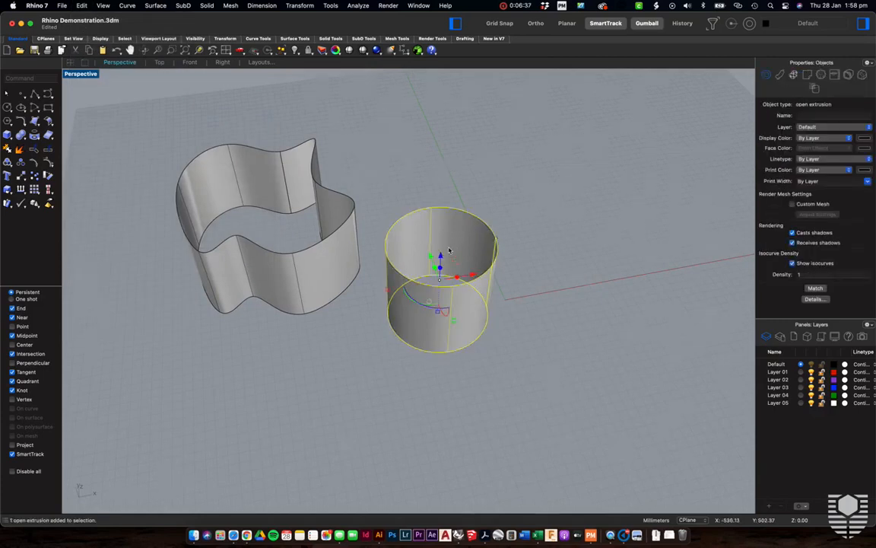
Try raising a single extrusion point on the cylinder's upper rim, and undo the move
scroll(448, 250, "up", 5)
right_click_drag(532, 213, 505, 199)
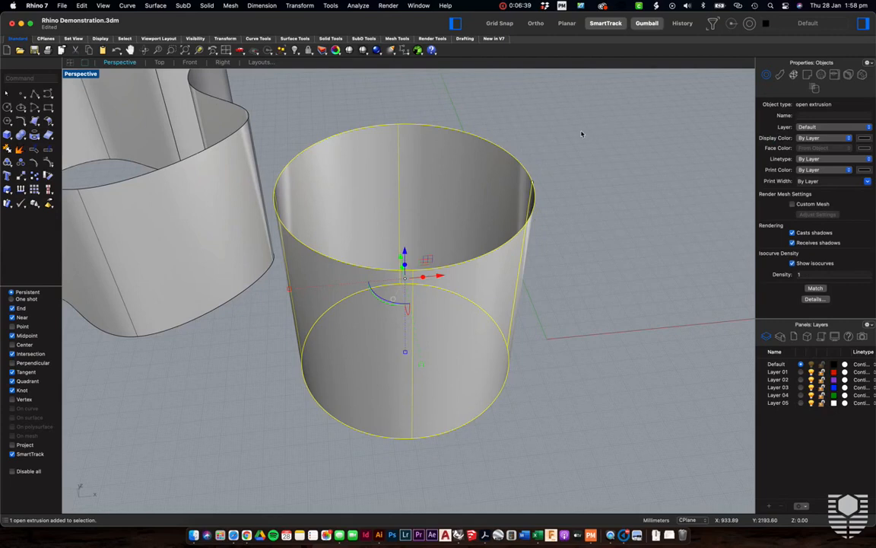
right_click_drag(513, 192, 521, 210)
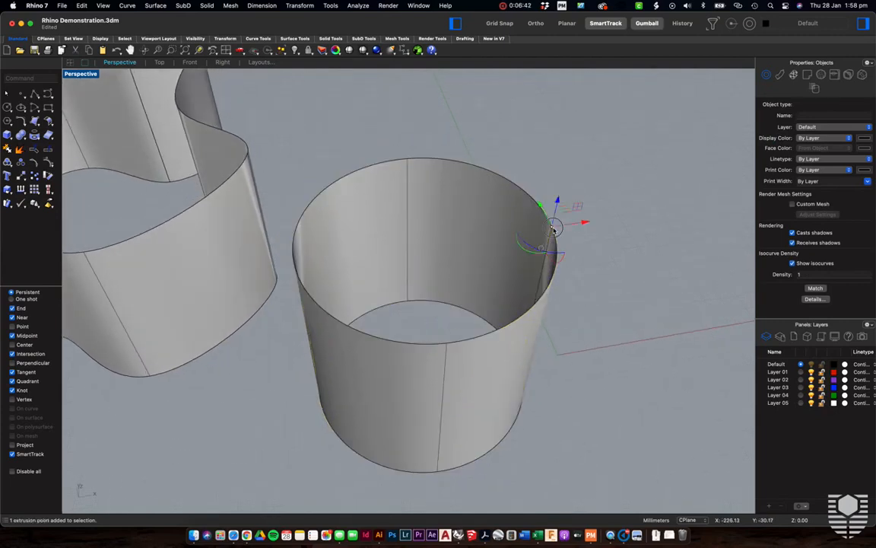
left_click(553, 227, "shift+super")
left_click_drag(559, 204, 571, 145)
key("super+z")
scroll(571, 145, "down", 3)
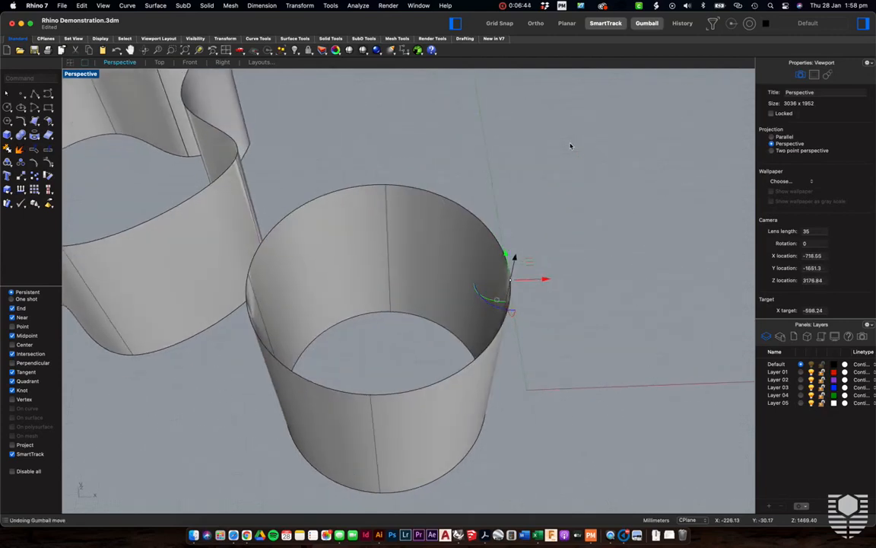
scroll(571, 144, "down", 3)
left_click(544, 277)
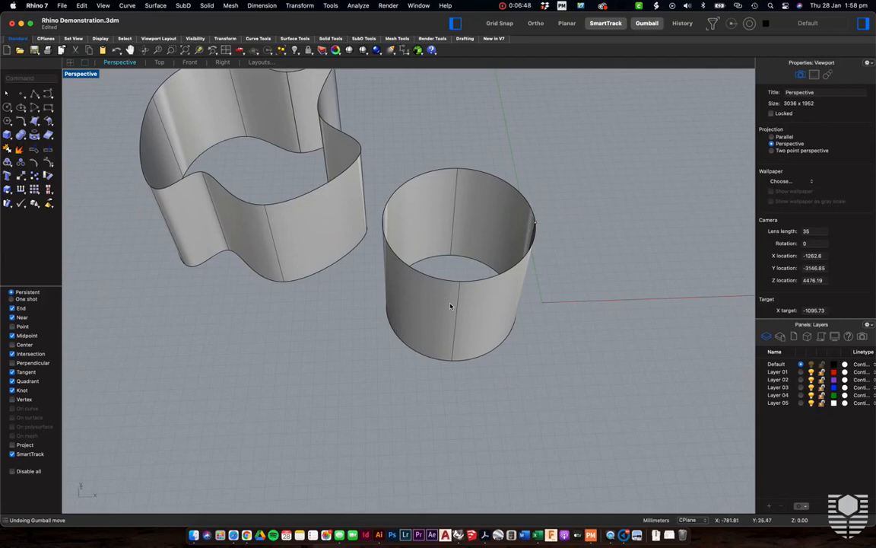
Delete the extruded cylindrical surface and select the circle it was made from
right_click_drag(497, 279, 527, 328)
left_click(497, 278)
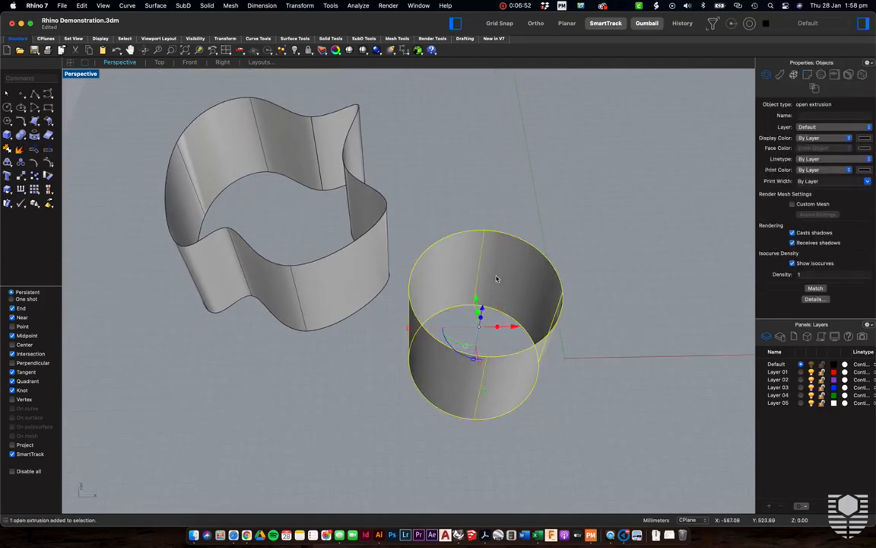
key("Delete")
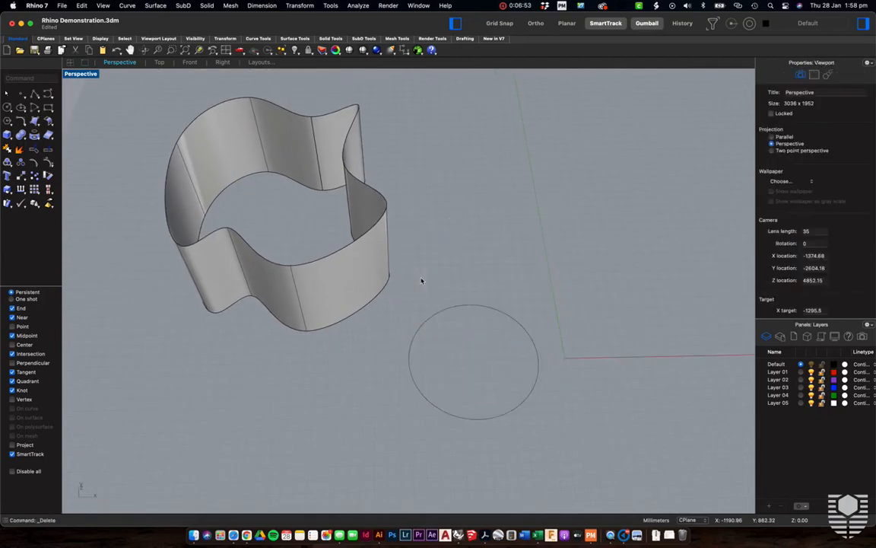
left_click(460, 346)
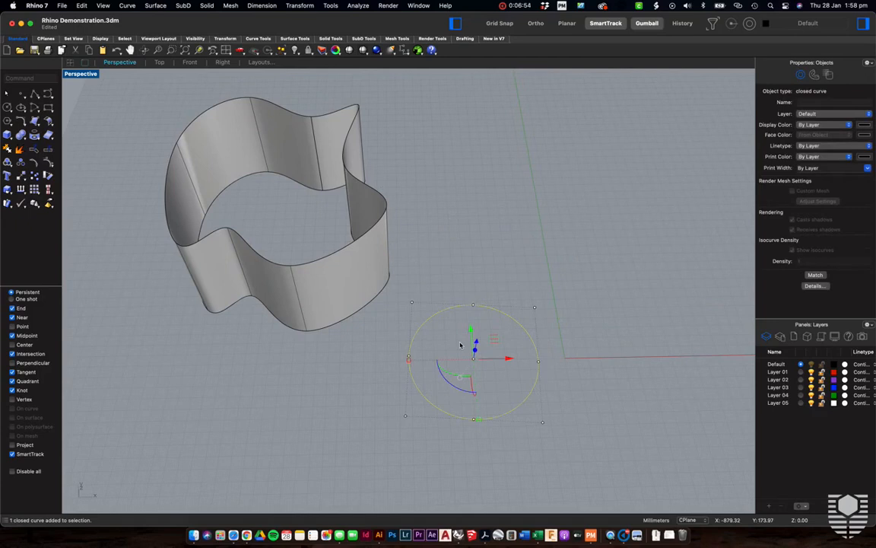
left_click(461, 345)
left_click_drag(459, 343, 242, 193)
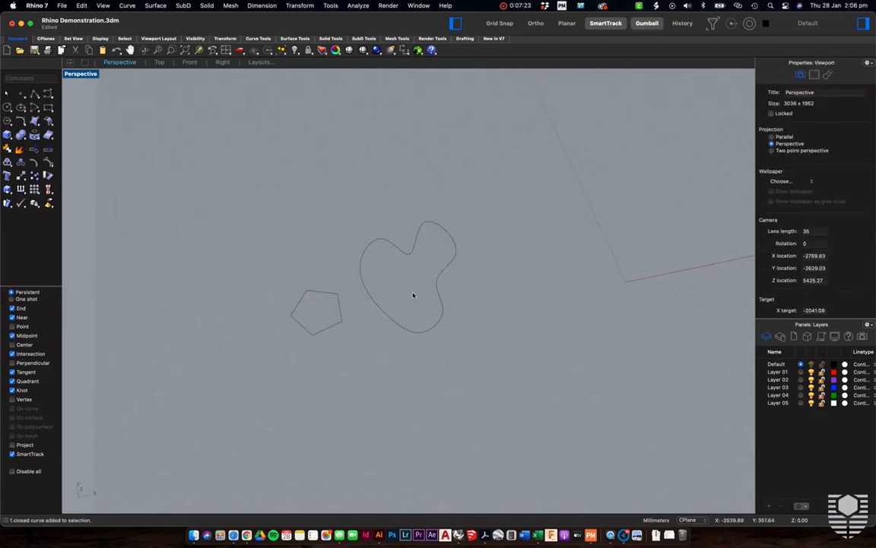
Rotate the pentagon curve 90 degrees around the Y axis so it stands upright
scroll(333, 293, "up", 5)
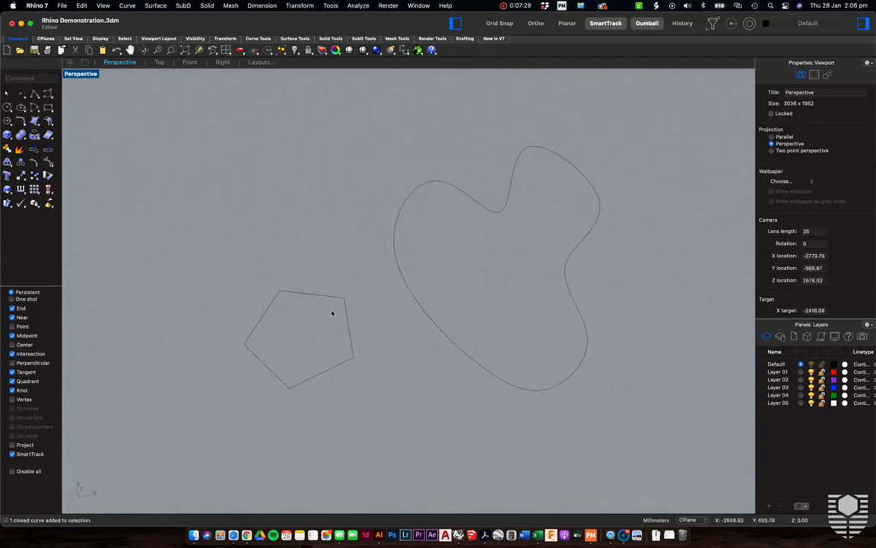
right_click_drag(442, 339, 443, 338)
right_click_drag(524, 292, 489, 293)
right_click_drag(383, 332, 383, 330)
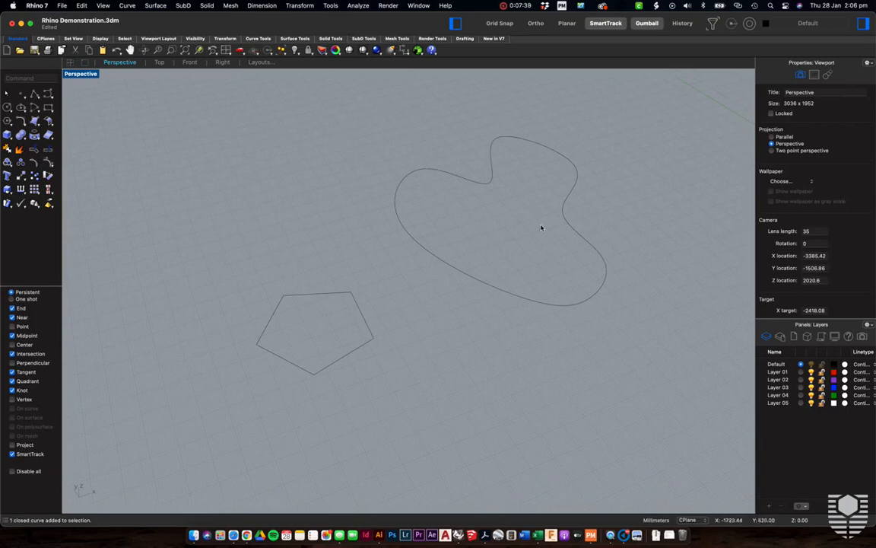
left_click(366, 326)
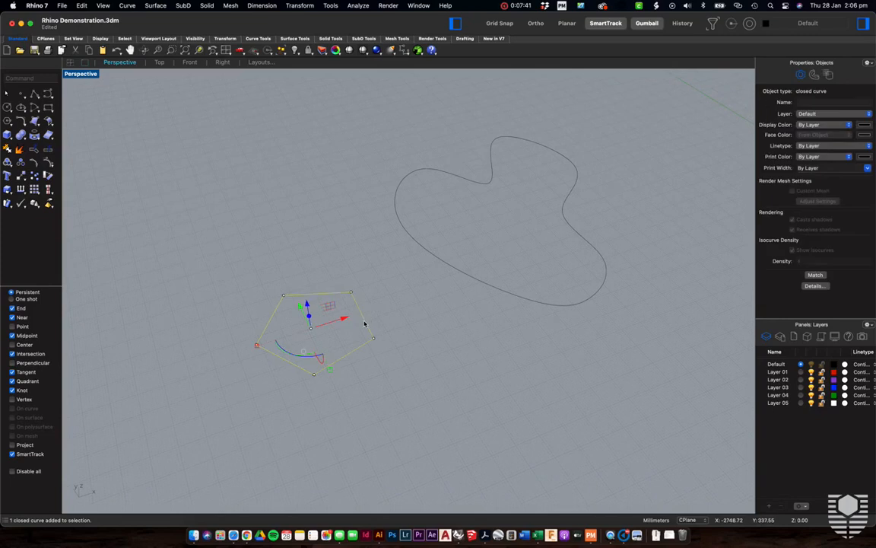
right_click_drag(297, 369, 298, 364)
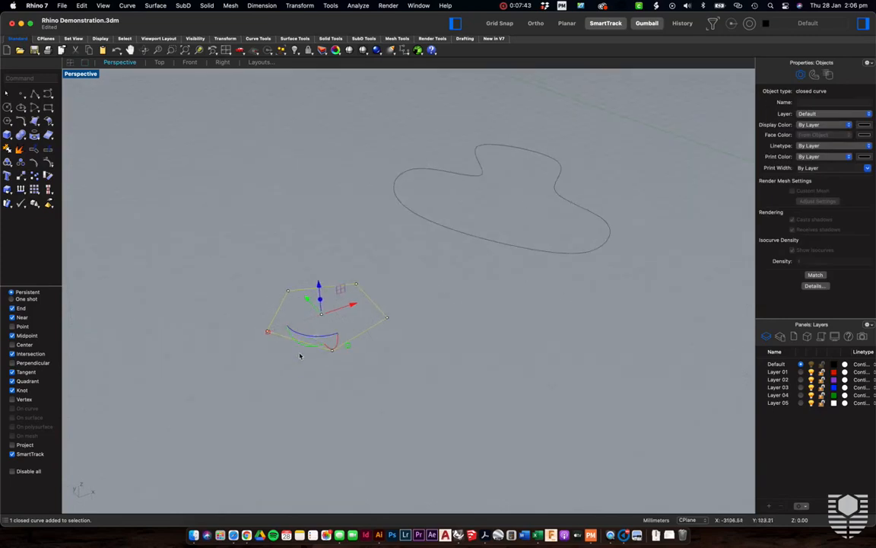
left_click(300, 349)
key("Return")
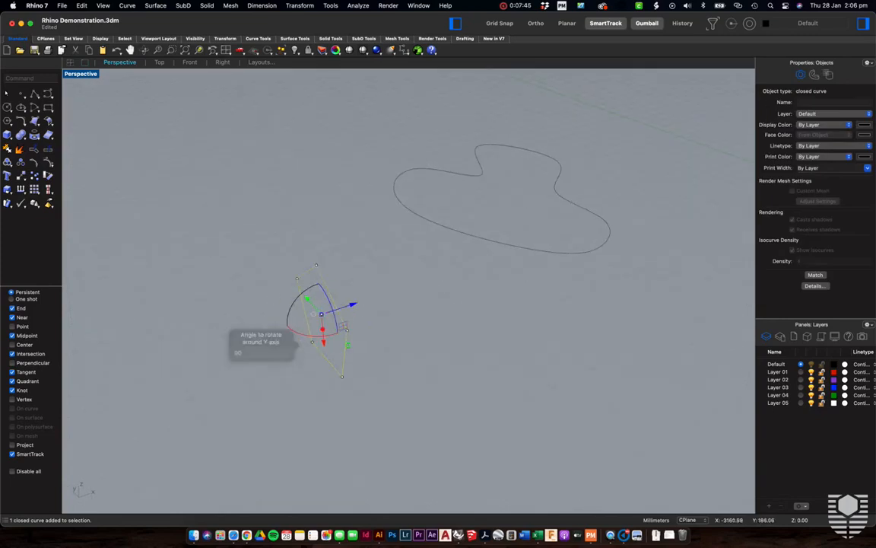
Rotate the closed freeform curve 90 degrees around the Y axis to stand upright behind the pentagon
left_click(532, 254)
left_click(488, 225)
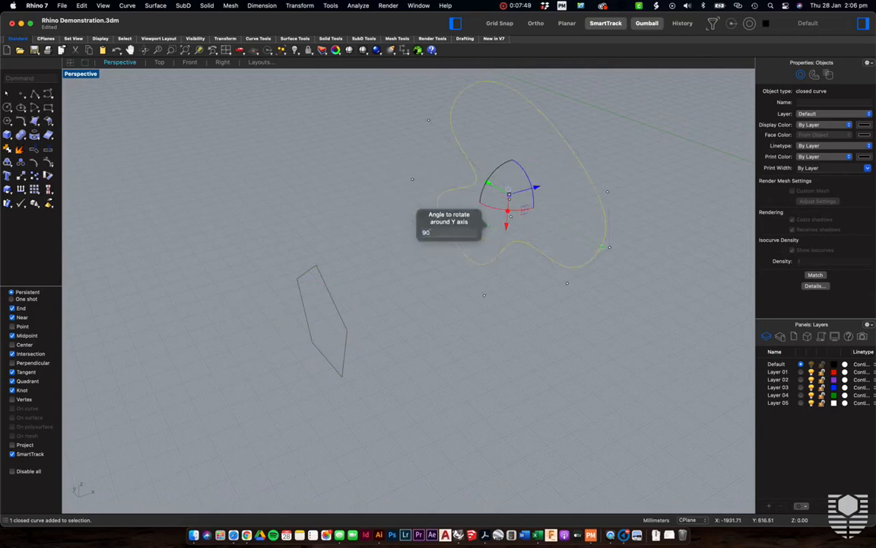
key("Return")
left_click(534, 335)
Move the upright freeform curve slightly downward along its vertical axis
right_click_drag(534, 335, 536, 309)
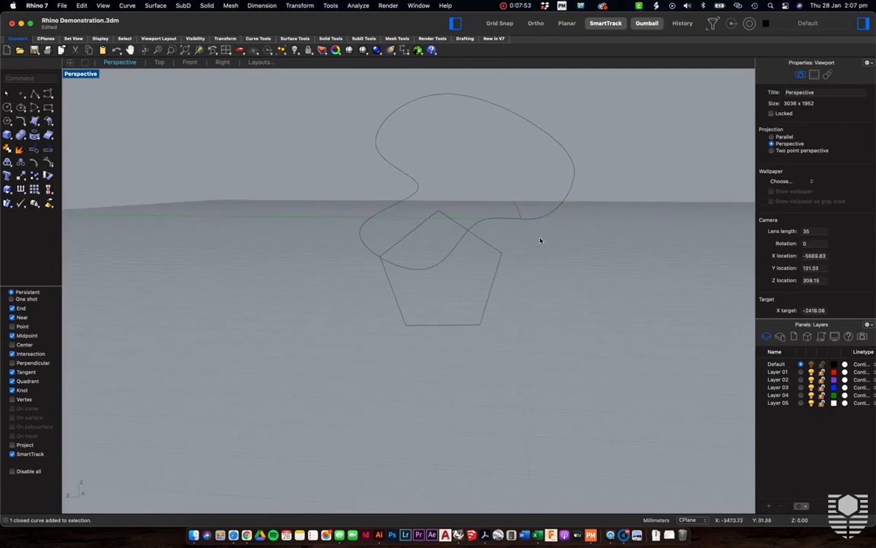
left_click(545, 215)
left_click_drag(466, 155, 466, 174)
left_click(549, 300)
right_click_drag(549, 300, 549, 270)
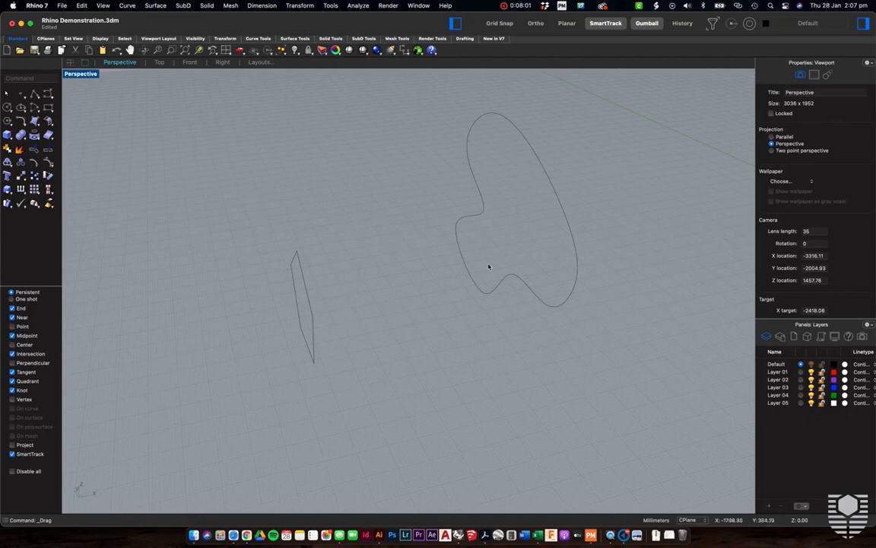
right_click_drag(490, 207, 493, 208)
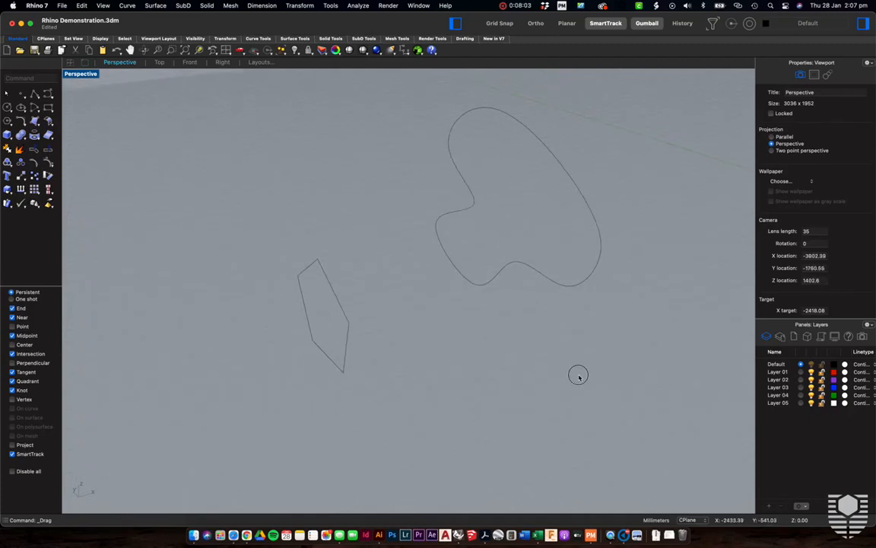
Start a Loft between the pentagon and the freeform curve and move the pentagon's seam point to its adjacent lower corner
left_click_drag(578, 375, 278, 234)
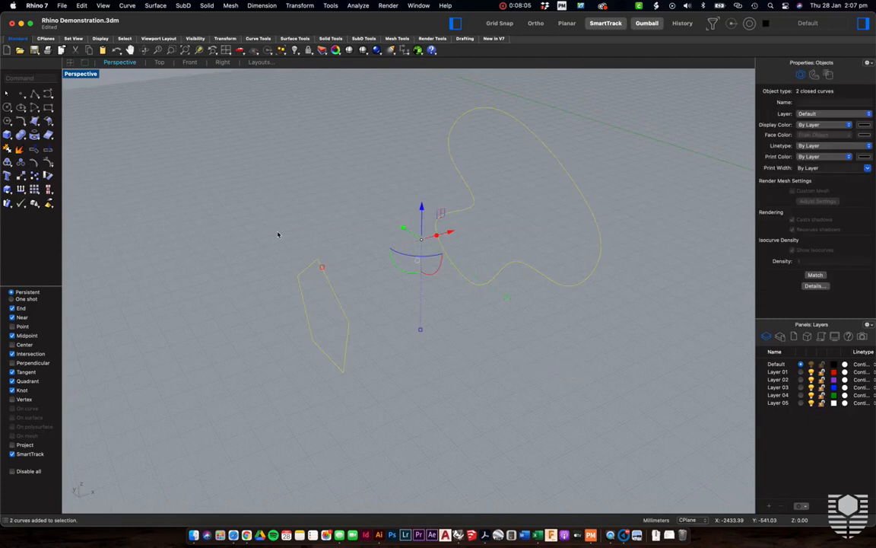
type("Loft")
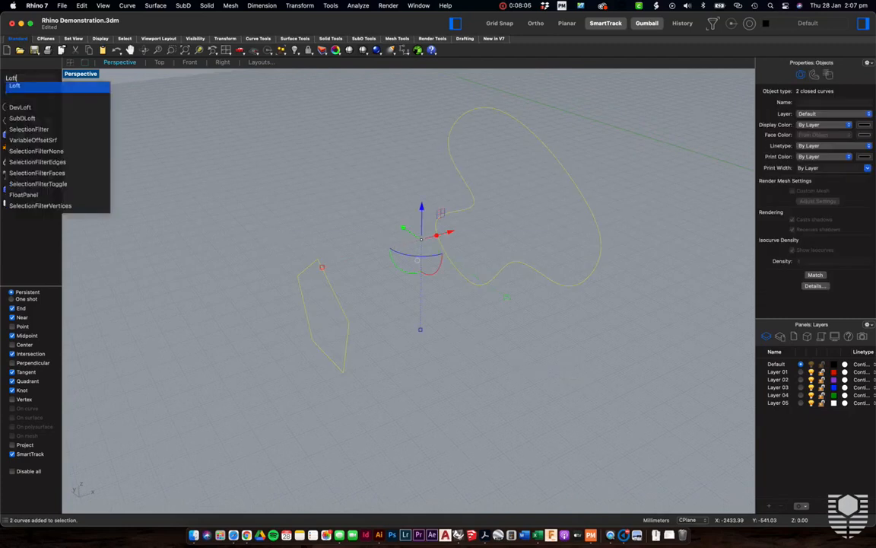
key("Return")
right_click_drag(437, 275, 449, 276)
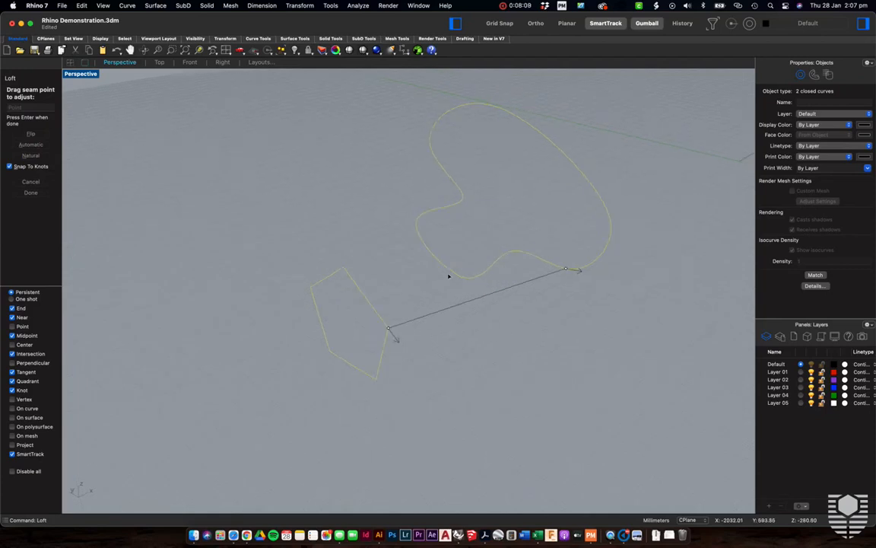
left_click(390, 329)
left_click_drag(390, 329, 375, 379)
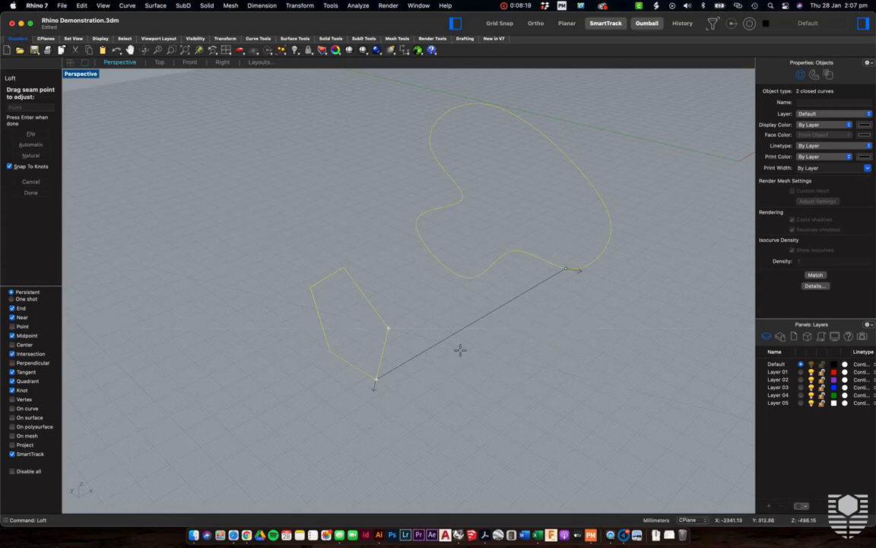
right_click_drag(445, 364, 594, 268)
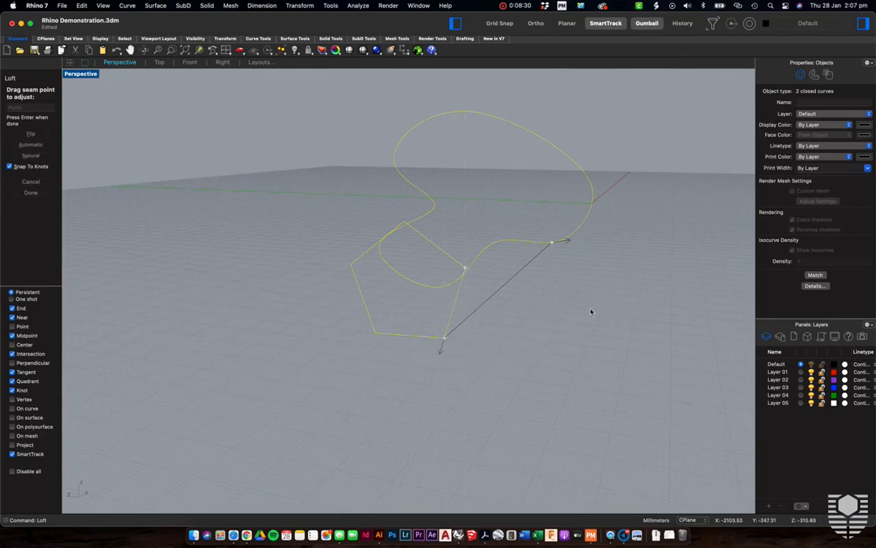
Create the loft with Straight sections and Do not simplify, inspect the twisted surface, and undo it
key("Return")
left_click(661, 356)
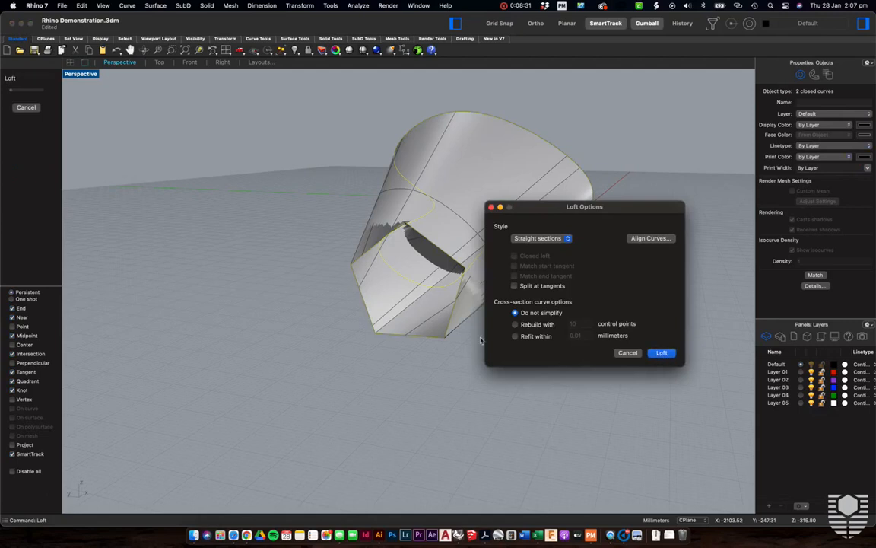
right_click_drag(469, 340, 430, 255)
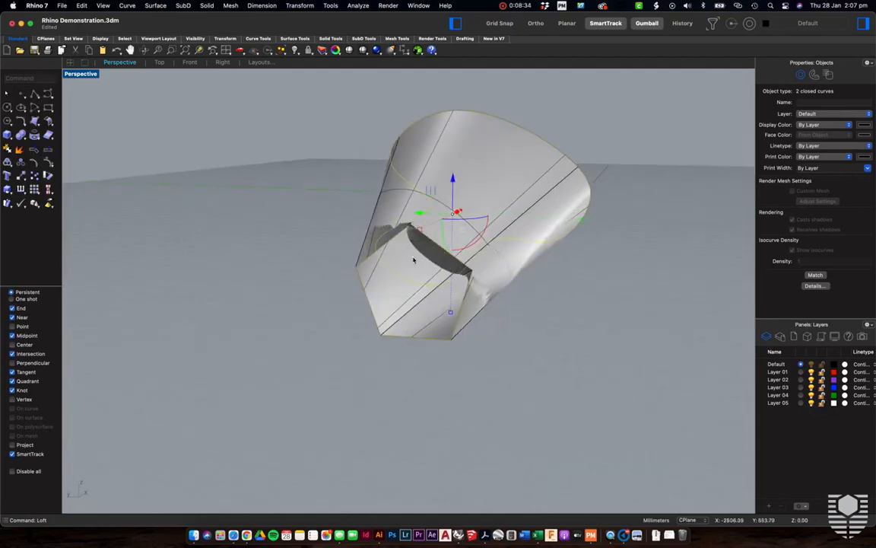
key("super+z")
Select both closed curves, start another Loft, and move the pentagon's seam point to the lower corner below its default position
left_click(557, 251)
left_click_drag(553, 311, 418, 209)
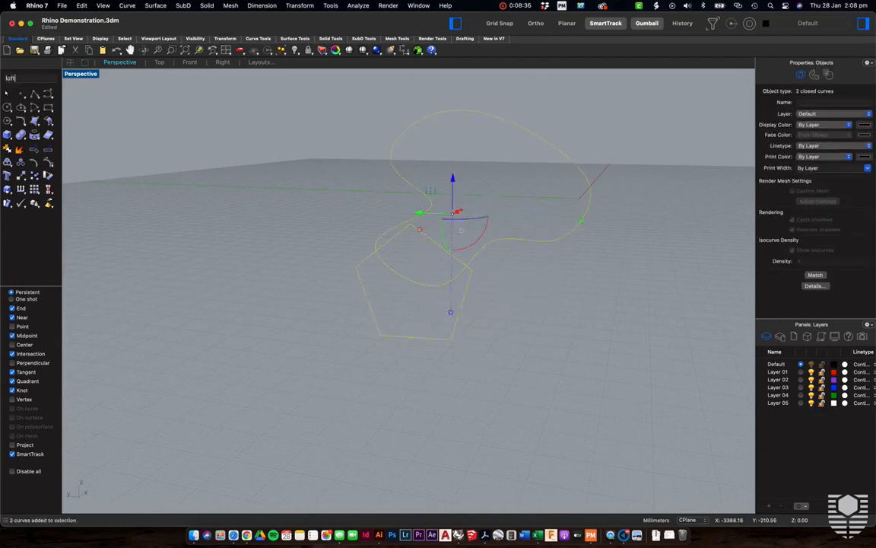
type("loft")
key("Return")
right_click_drag(462, 240, 474, 294)
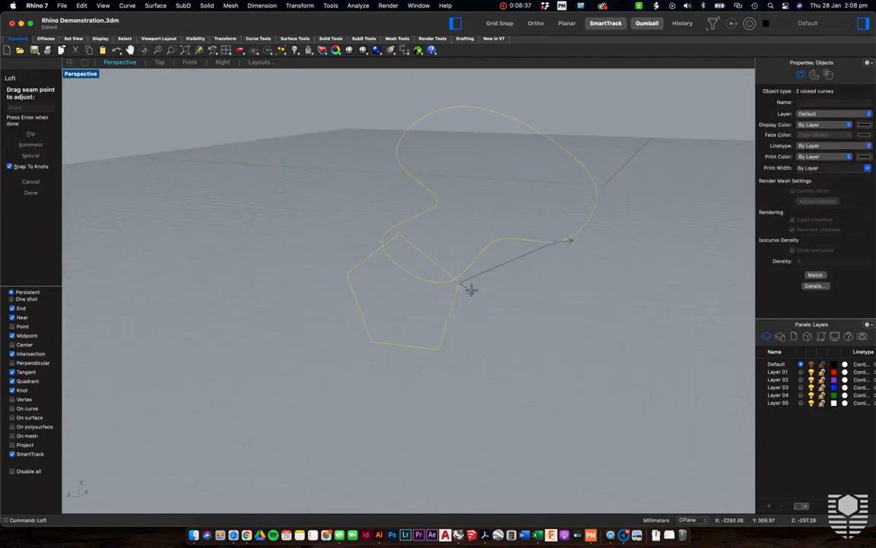
left_click_drag(459, 283, 439, 350)
left_click(31, 136)
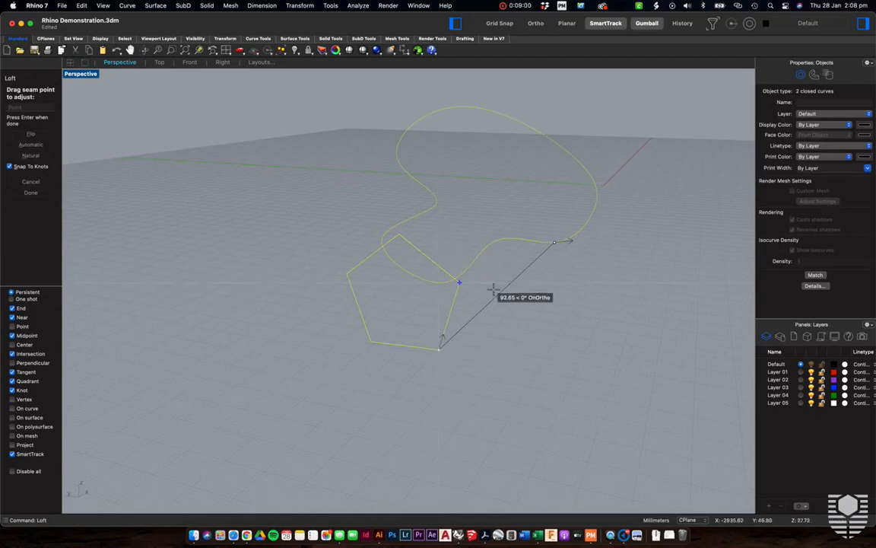
left_click_drag(439, 349, 531, 380)
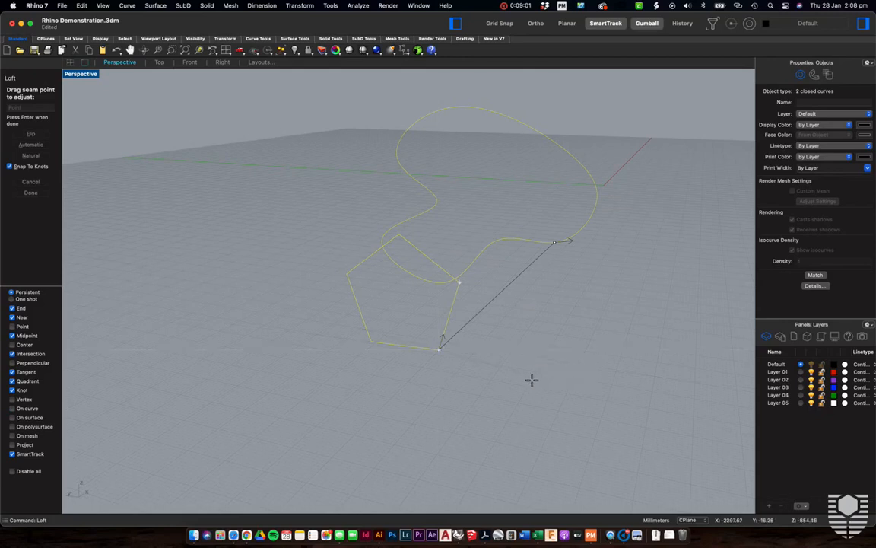
key("Return")
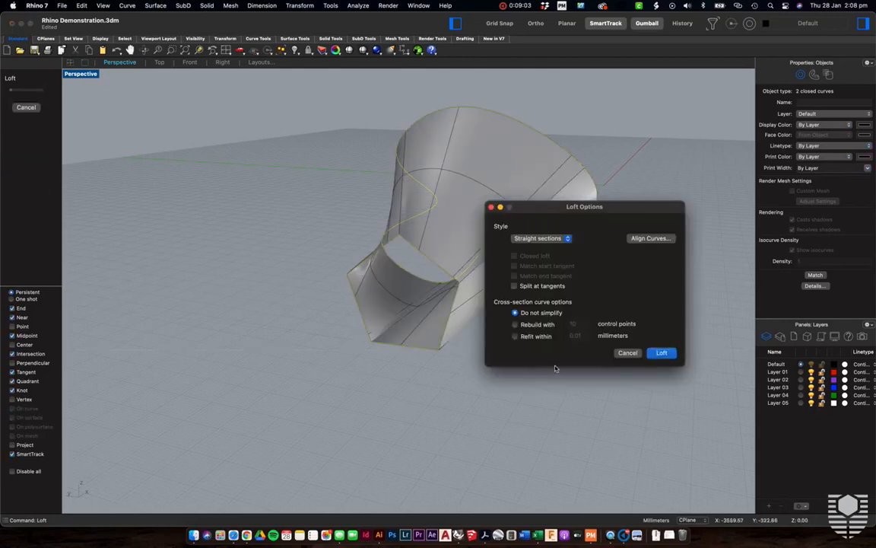
Preview the Loose and Tight loft styles on the two closed curves and return the style to Straight sections
left_click_drag(606, 213, 678, 221)
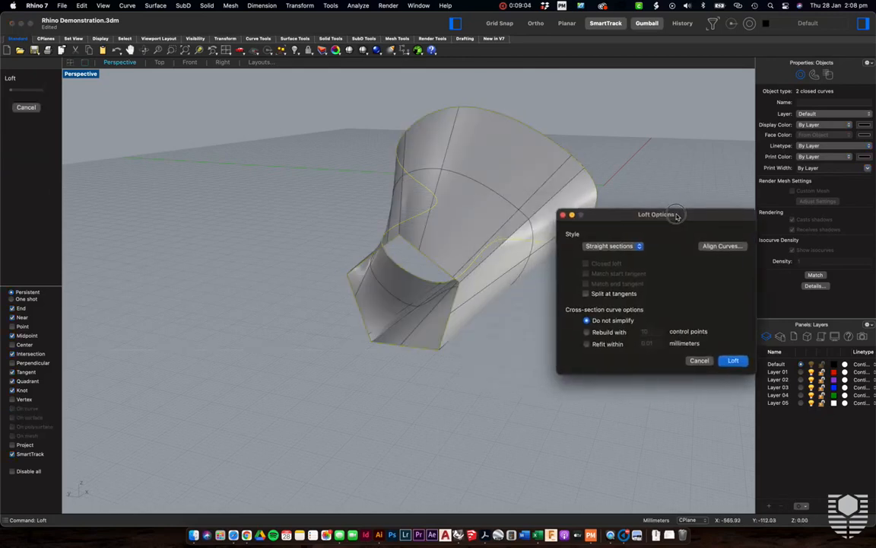
left_click(627, 250)
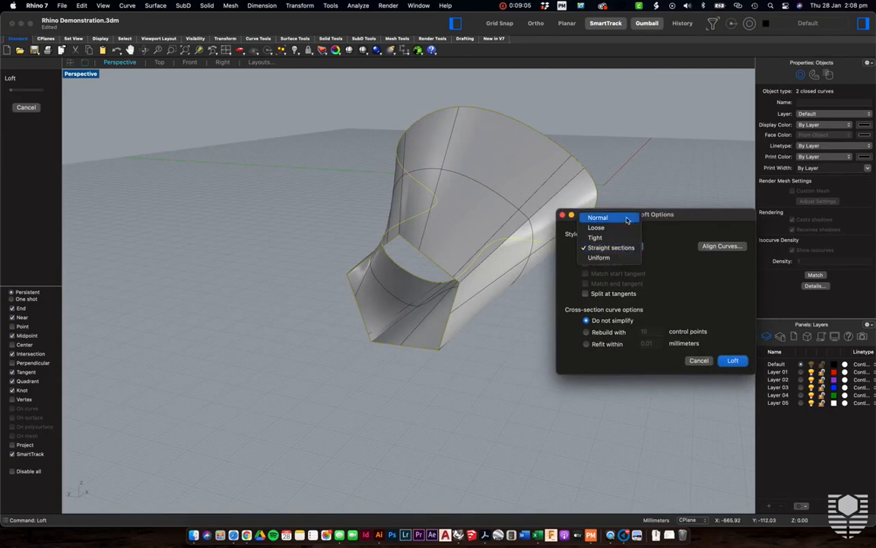
left_click(627, 227)
left_click(620, 247)
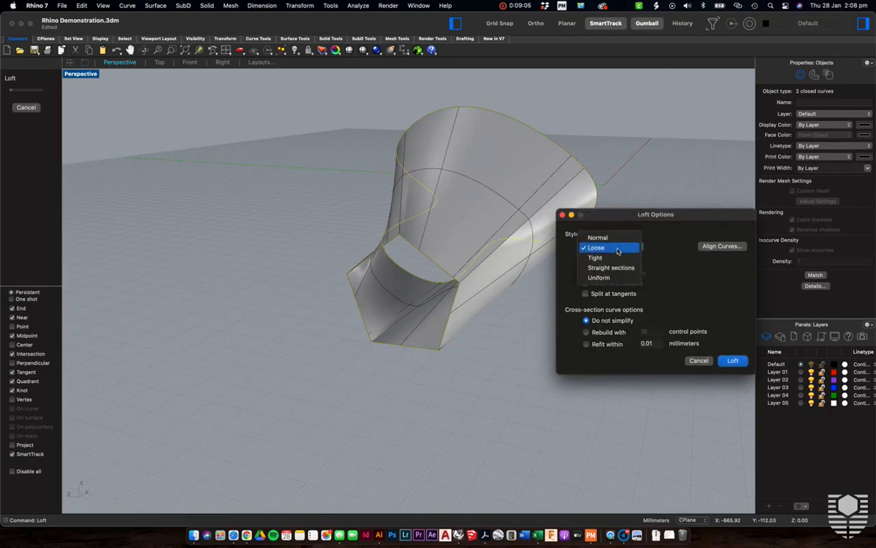
left_click(616, 259)
left_click(613, 246)
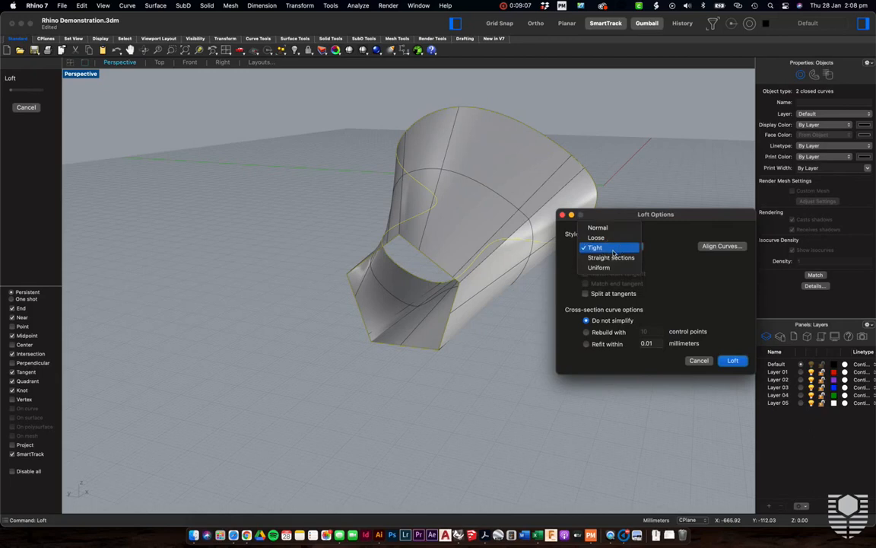
left_click(613, 256)
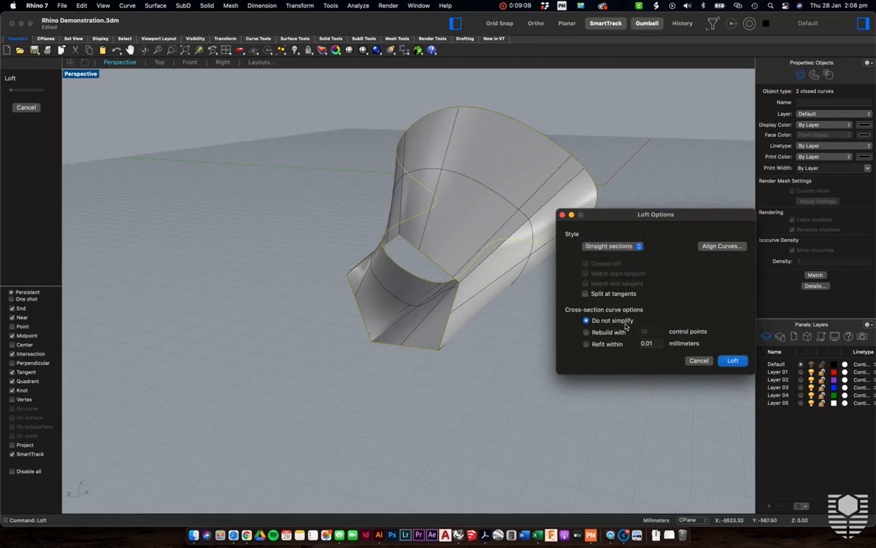
Try rebuilding the loft's cross-section curves with 15 control points and return to Do not simplify
left_click(587, 332)
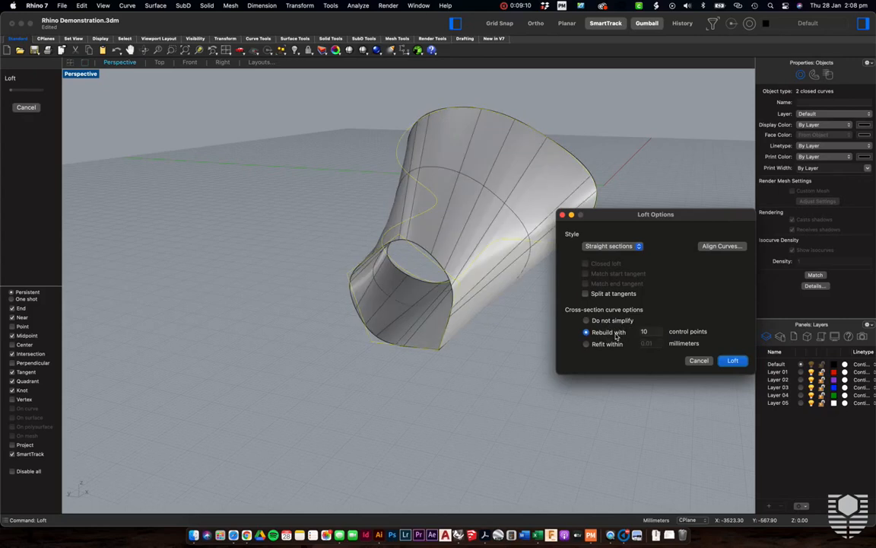
double_click(657, 331)
type("15")
left_click(651, 344)
left_click(612, 336)
left_click(610, 321)
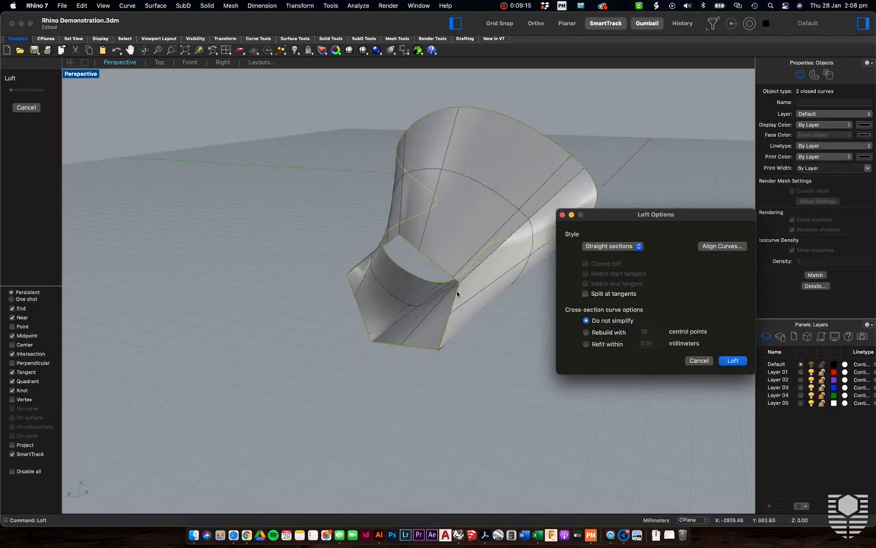
Create the loft with Straight sections, inspect the surface from the pentagon end, and undo it
left_click(735, 363)
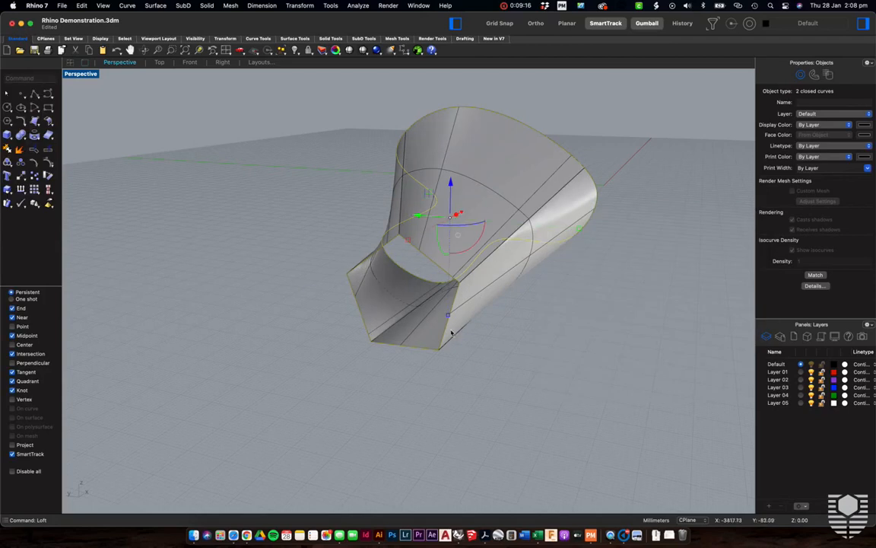
left_click(533, 320)
right_click_drag(533, 320, 534, 321)
right_click_drag(409, 355, 409, 356)
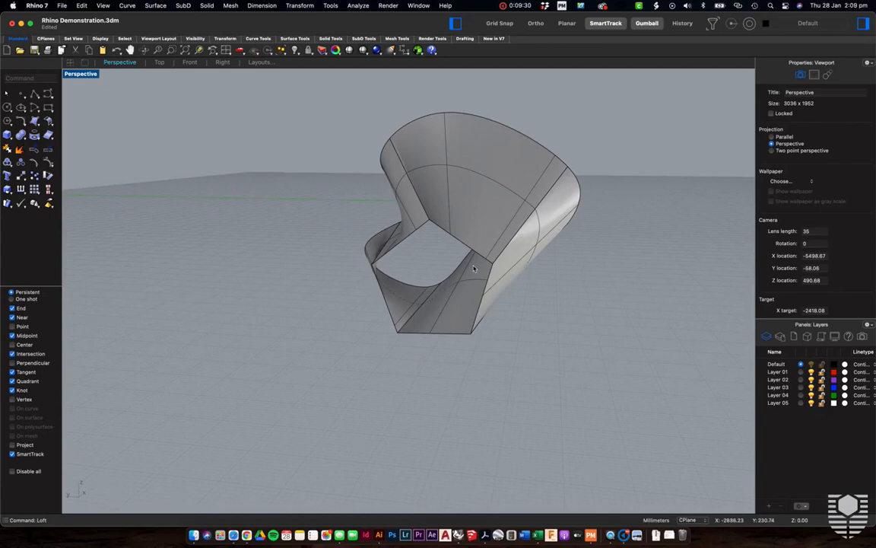
key("super+z")
right_click_drag(515, 277, 497, 275)
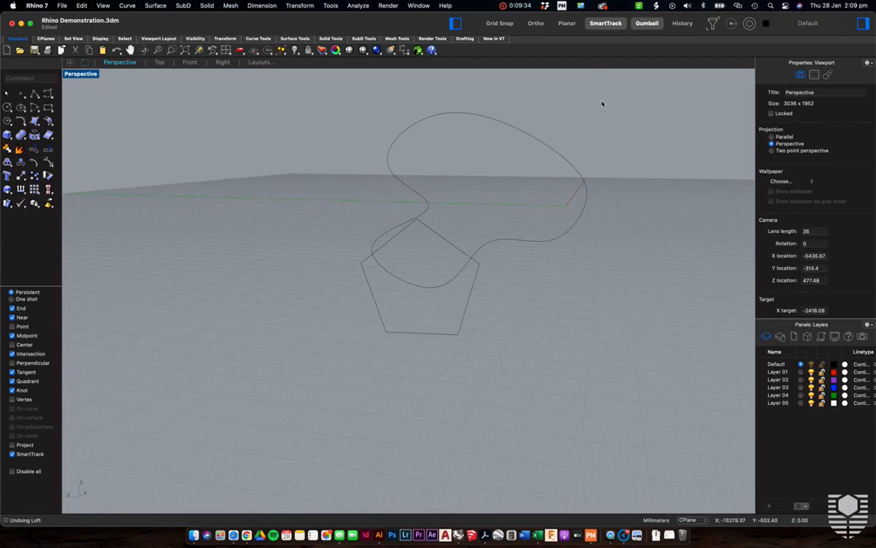
Enable History and loft the two closed curves with the pentagon's seam at its lower corner, using Straight sections and Do not simplify
left_click(682, 23)
left_click_drag(567, 312, 411, 221)
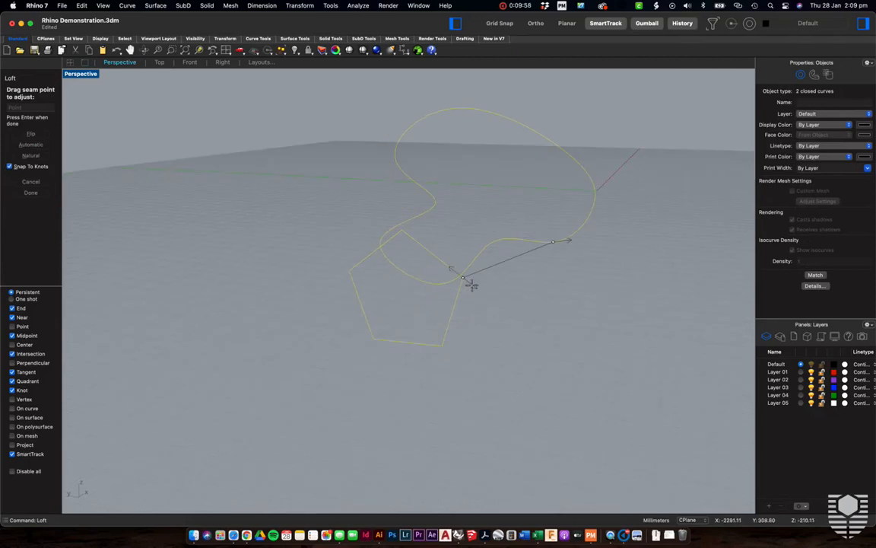
left_click_drag(465, 279, 442, 346)
left_click(442, 346)
right_click_drag(514, 338, 515, 340)
key("Return")
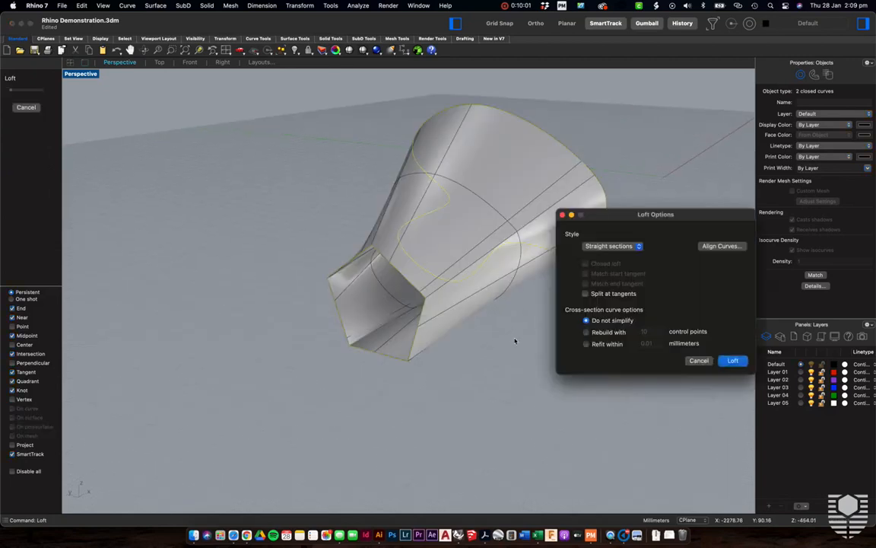
left_click(738, 363)
right_click_drag(326, 346, 430, 331)
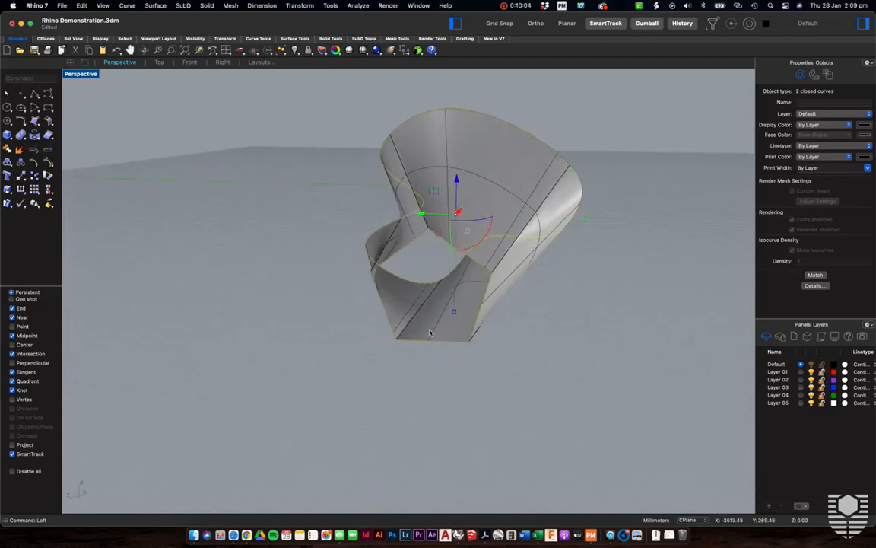
Rotate the pentagon slightly around the X axis to update the history-linked loft
left_click(488, 348)
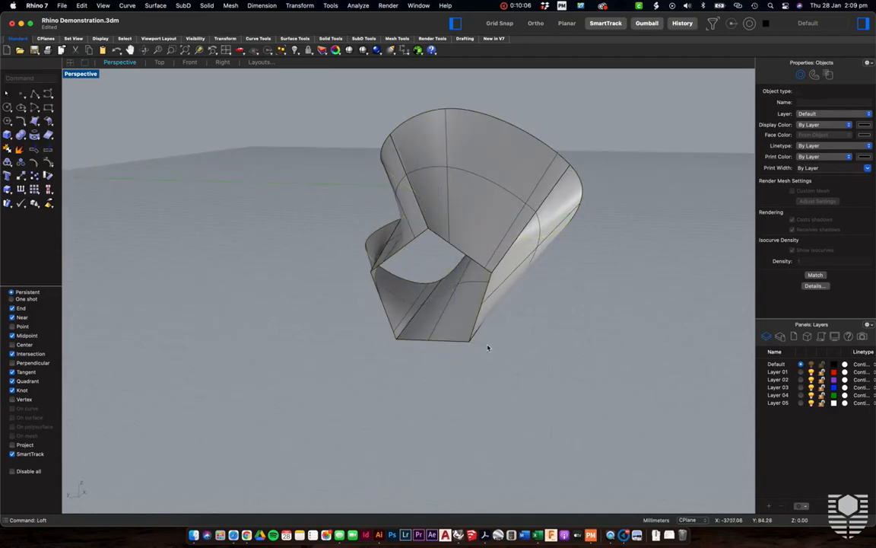
left_click(489, 259)
left_click(517, 275)
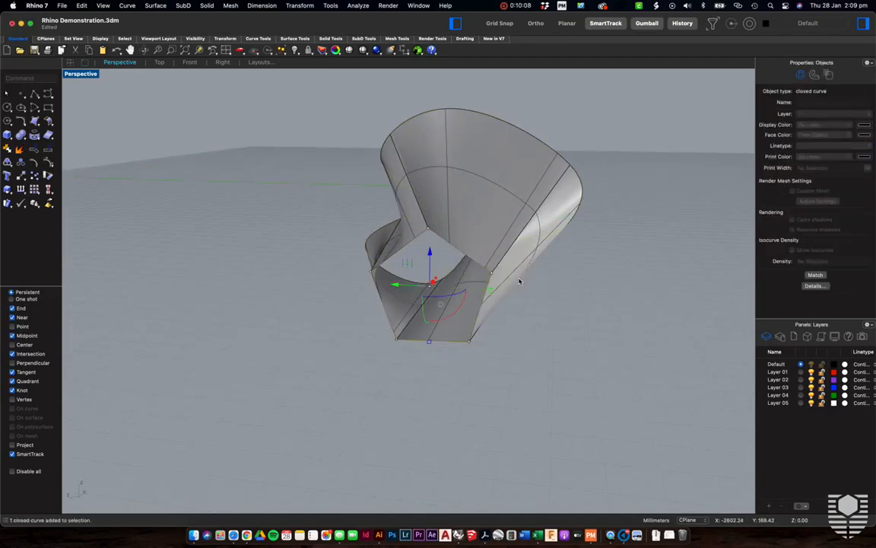
mouse_move(476, 304)
right_mouse_down()
mouse_move(454, 313)
mouse_move(482, 292)
right_mouse_up()
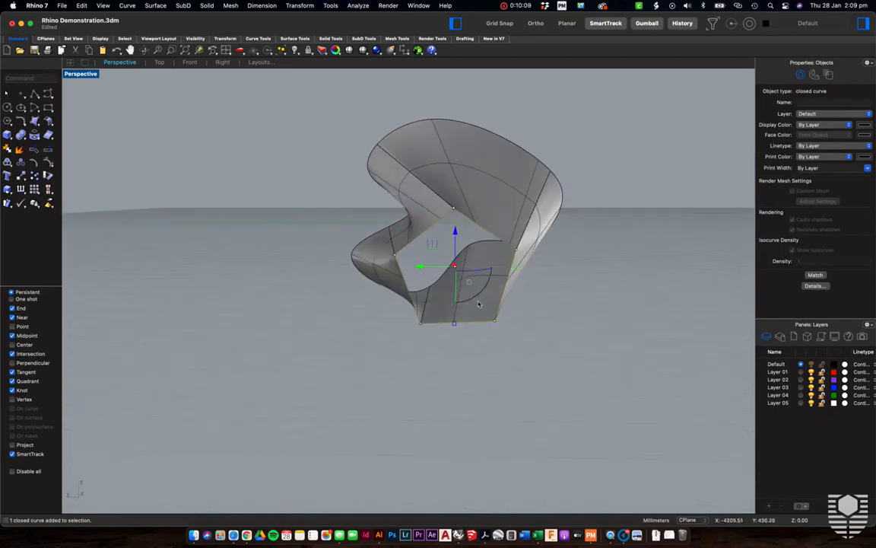
left_click_drag(485, 290, 493, 277)
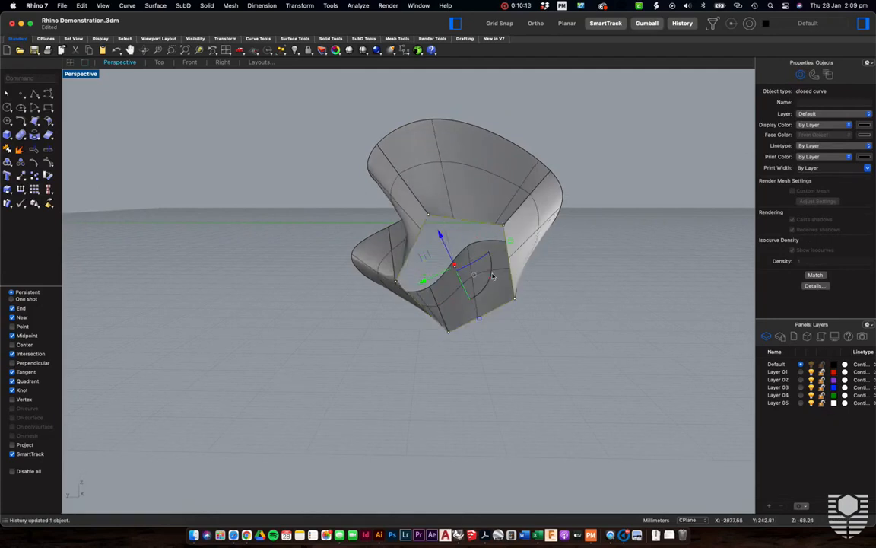
right_click_drag(493, 276, 527, 213)
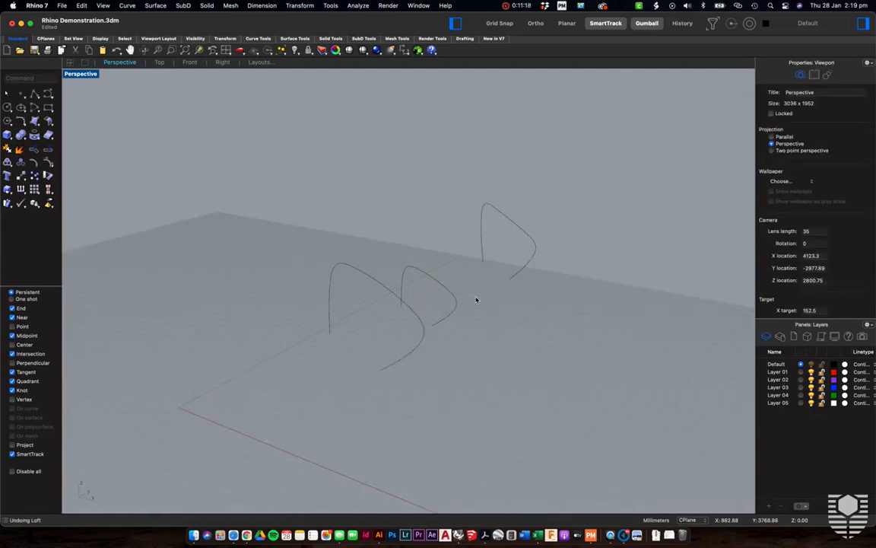
Loft the three open arched curves with Straight sections, picking them out of order: front, far, and middle
right_click_drag(476, 300, 477, 300)
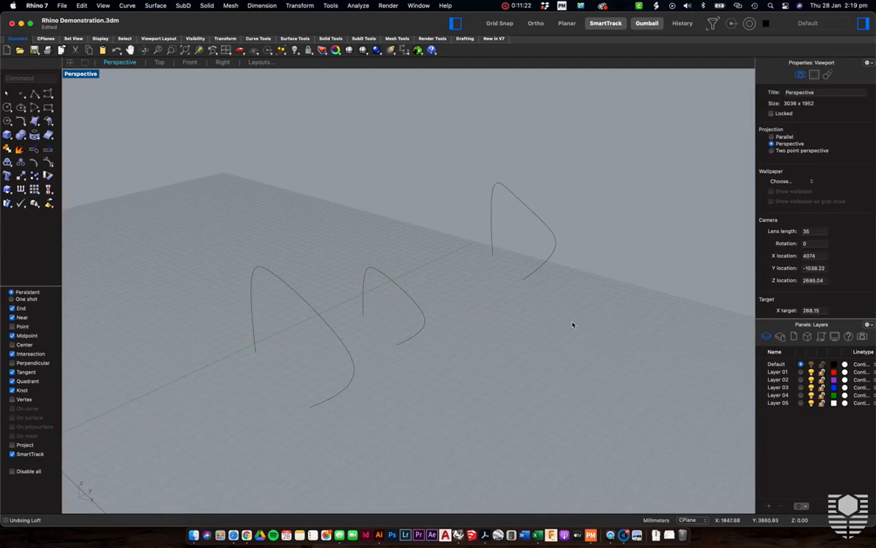
type("loft")
key("Return")
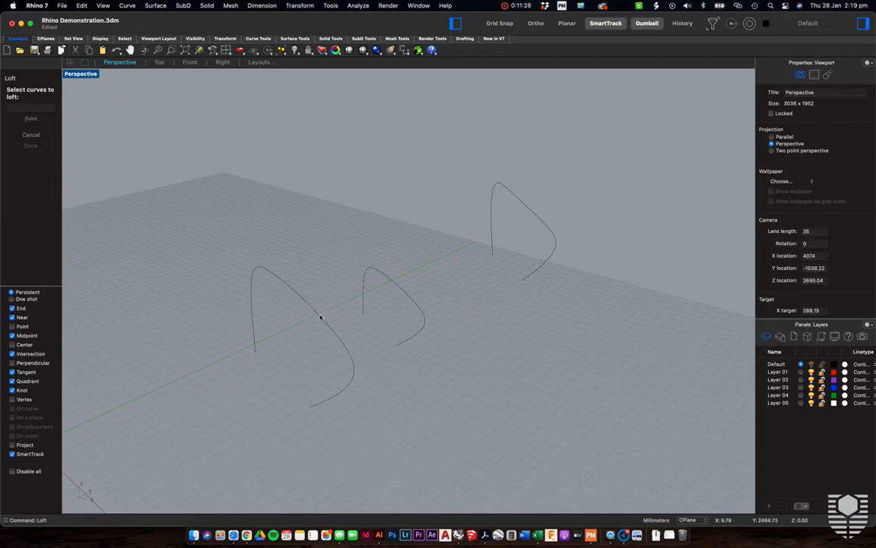
left_click(319, 317)
left_click(541, 222)
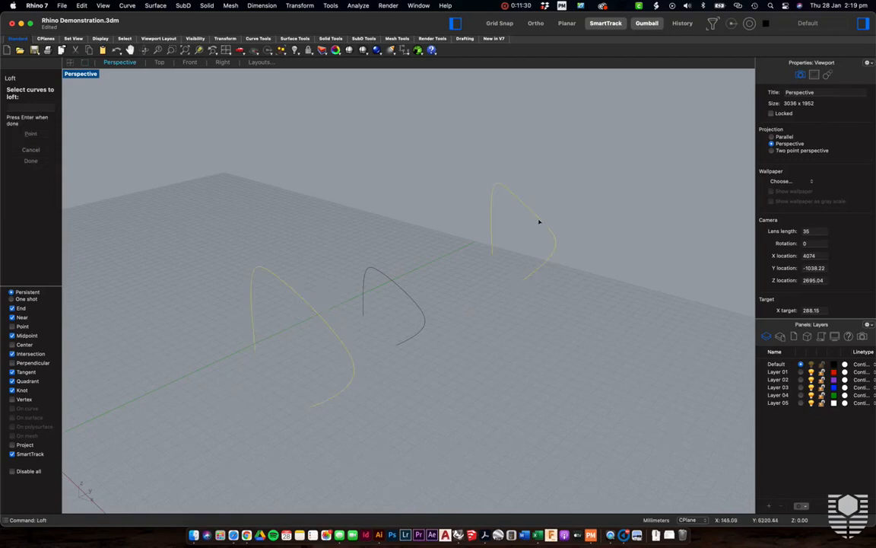
left_click(401, 289)
key("Return")
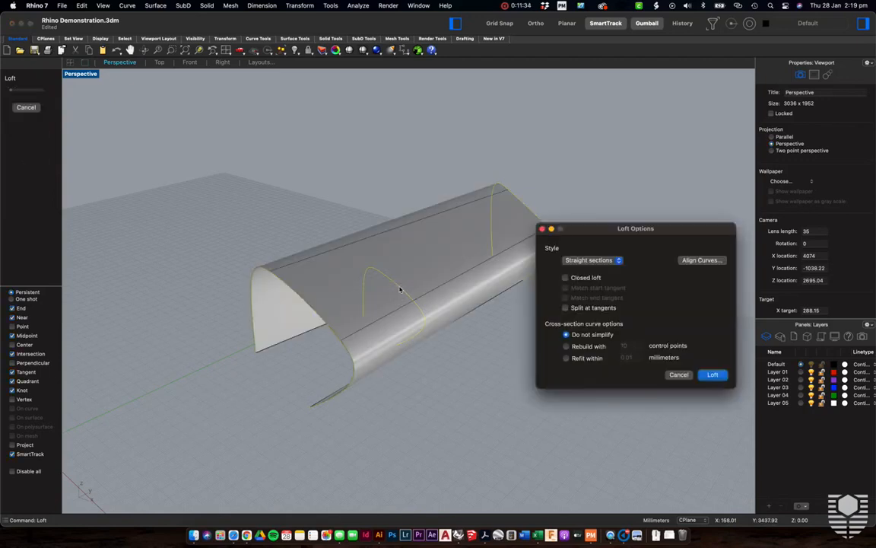
key("Return")
Inspect the out-of-order loft from several angles and undo it
mouse_move(528, 326)
right_mouse_down()
mouse_move(541, 323)
mouse_move(528, 326)
right_mouse_up()
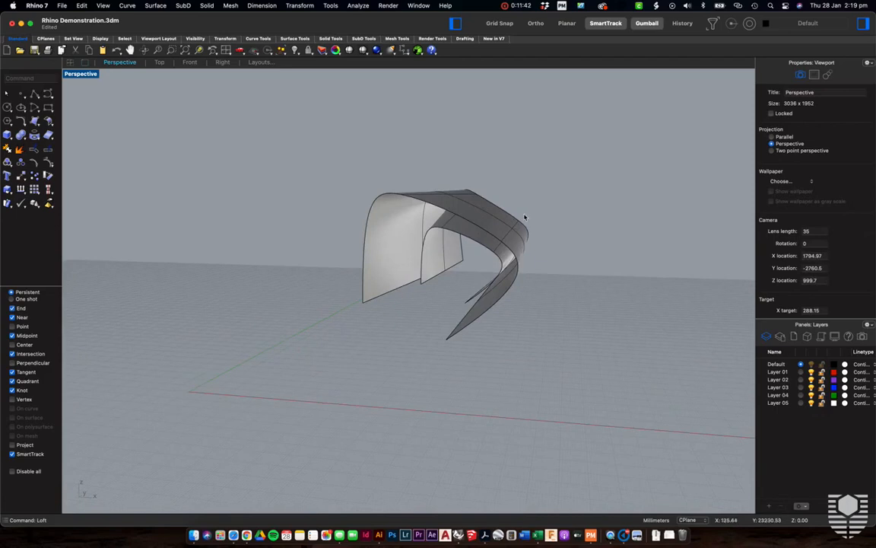
right_click_drag(479, 250, 479, 249)
left_click(478, 249)
key("super+z")
type("loft")
key("Return")
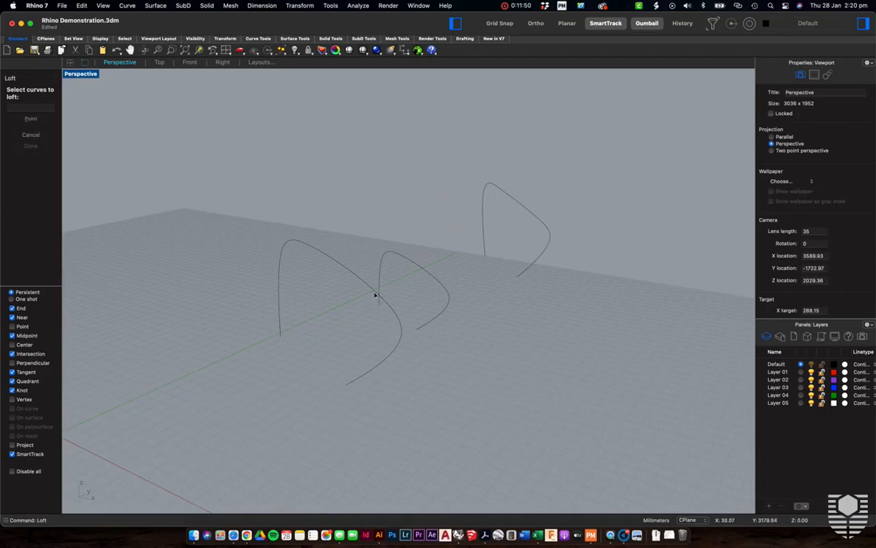
left_click(388, 296)
key("Escape")
key("Escape")
Start a Loft through the three open arched curves, picking them in spatial order from front to middle to far
key("Return")
left_click(390, 309)
left_click(445, 287)
left_click(535, 217)
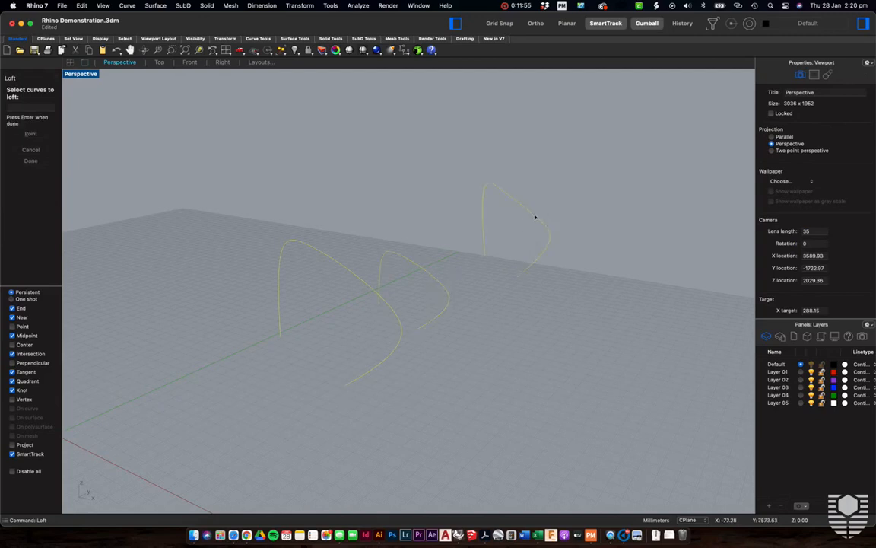
key("Return")
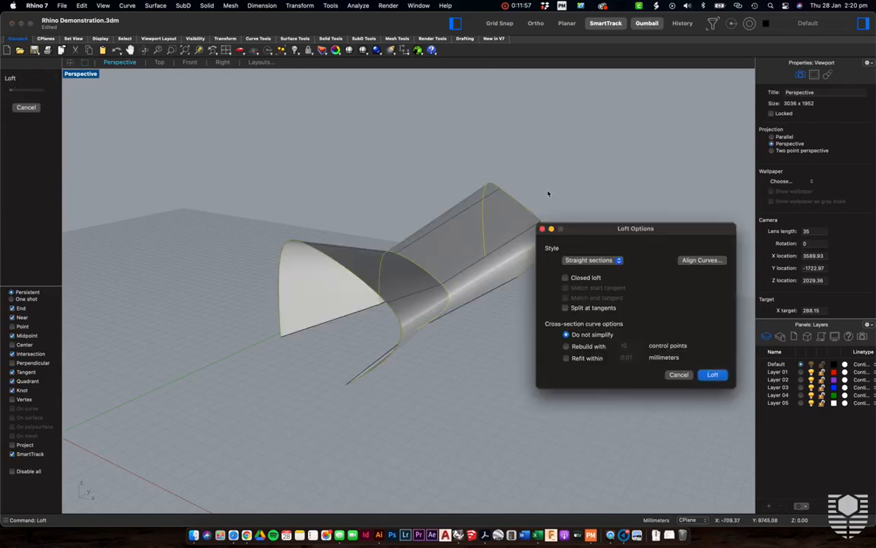
Move the Loft Options dialog clear of the preview and set the loft style to Normal
scroll(547, 193, "down", 12)
scroll(548, 193, "up", 10)
scroll(548, 193, "down", 5)
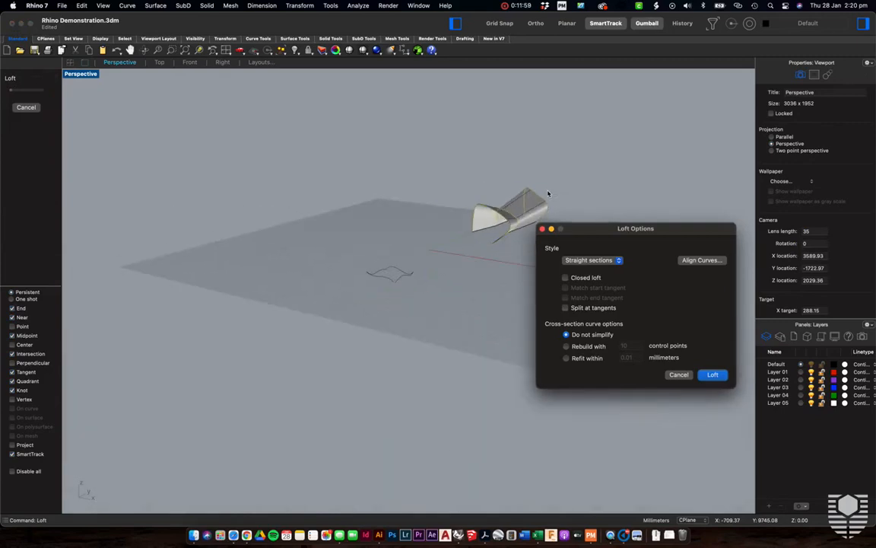
scroll(547, 193, "up", 6)
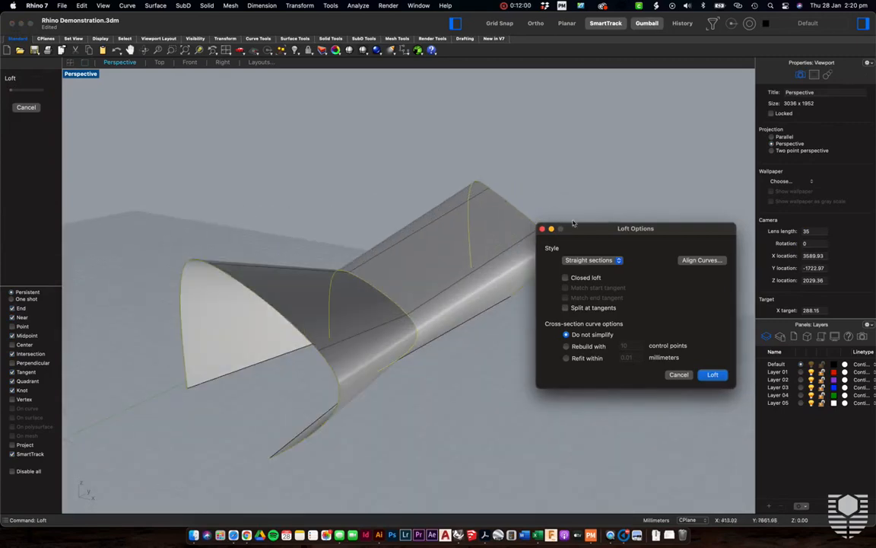
left_click_drag(593, 229, 648, 289)
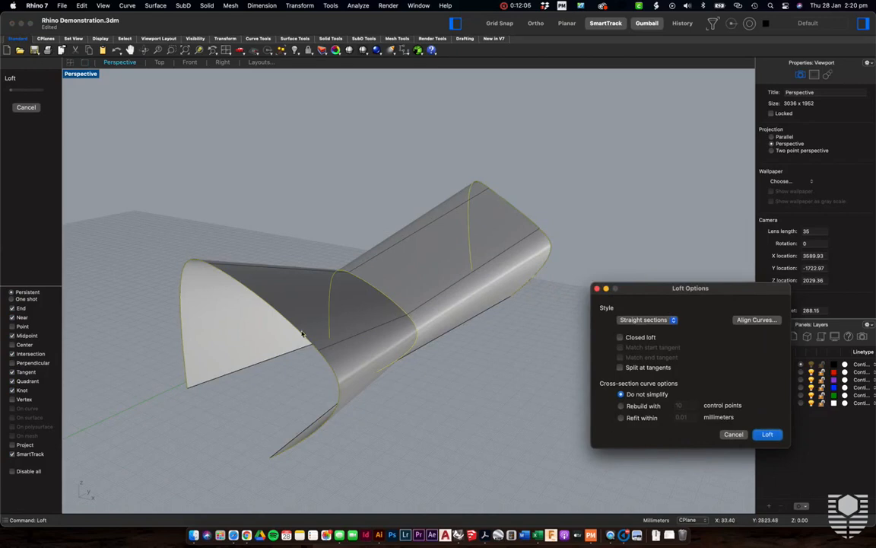
left_click(673, 319)
left_click(654, 291)
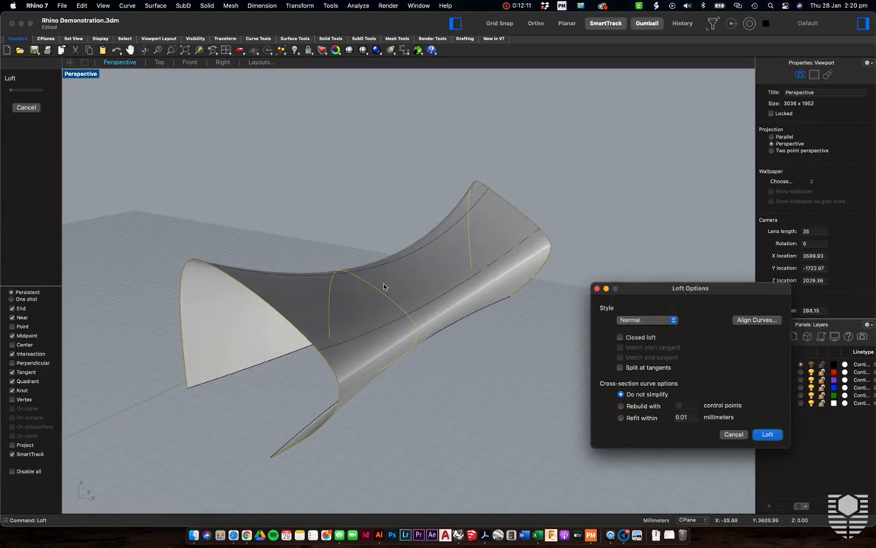
Preview the arched-curve loft in the Loose and Tight styles, and return the style to Normal
left_click(648, 321)
left_click(647, 331)
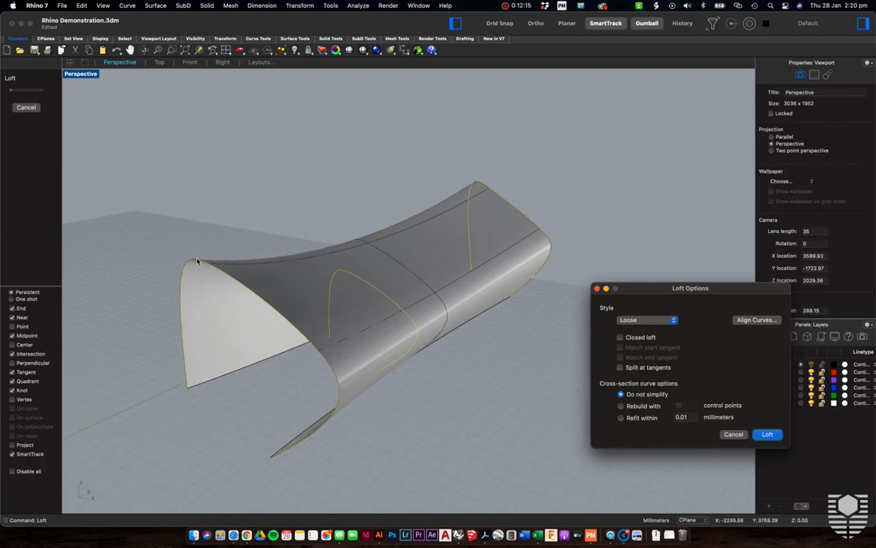
left_click(639, 320)
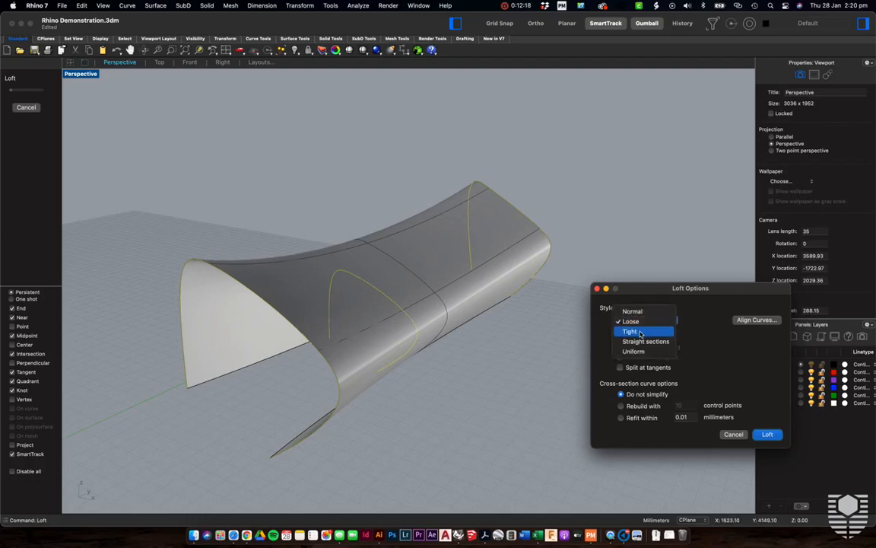
left_click(640, 332)
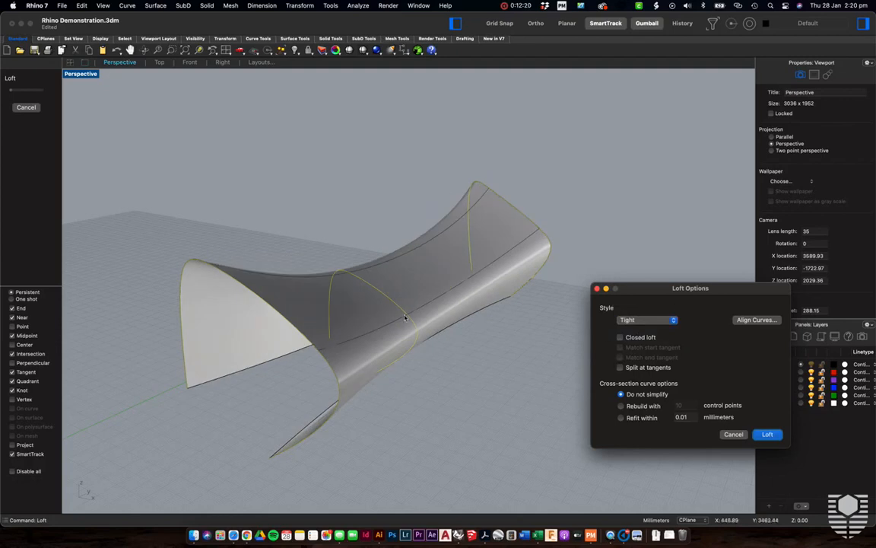
left_click(663, 320)
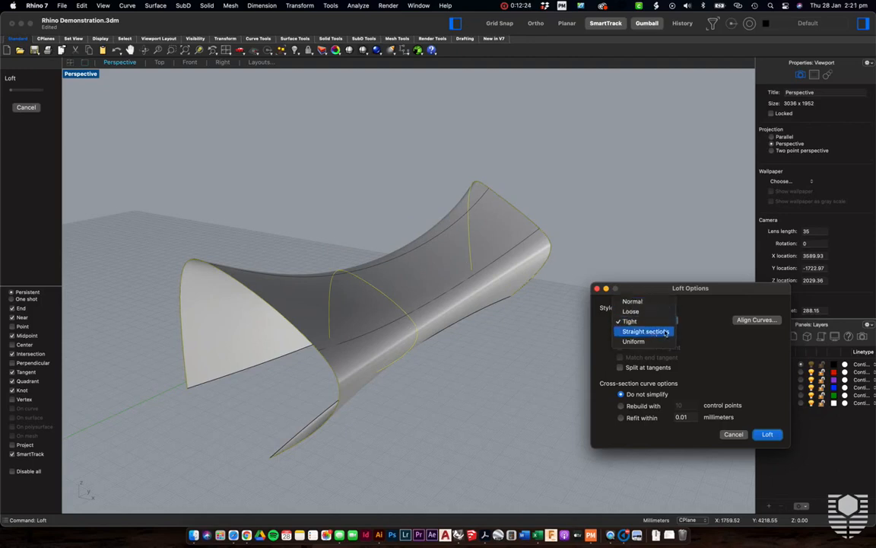
left_click(632, 301)
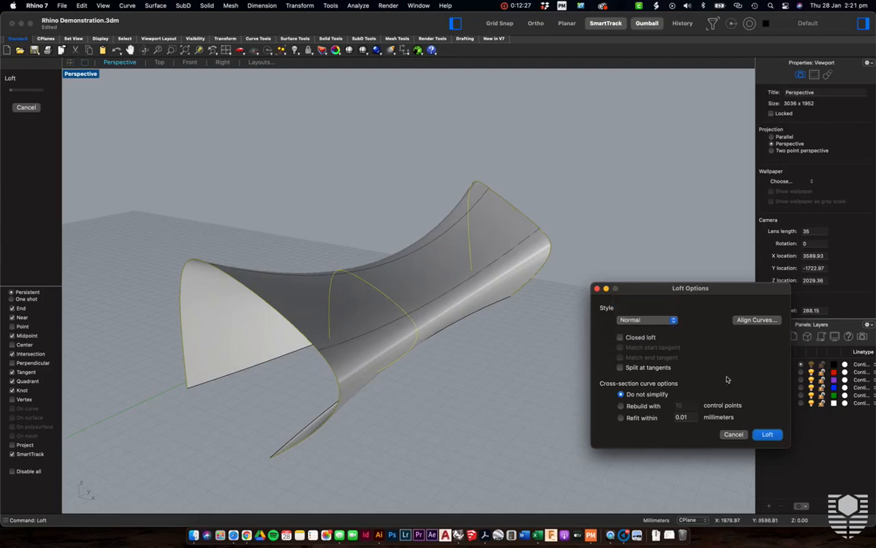
Compare the loft's cross-section options: rebuild with 20 control points, Do not simplify, rebuild with 50 control points, and Refit within
left_click(621, 406)
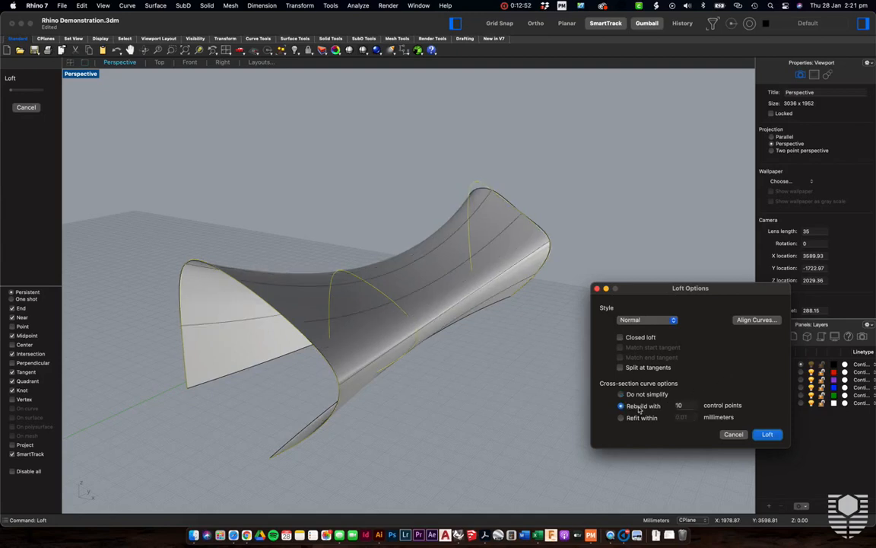
left_click(682, 405)
key("Return")
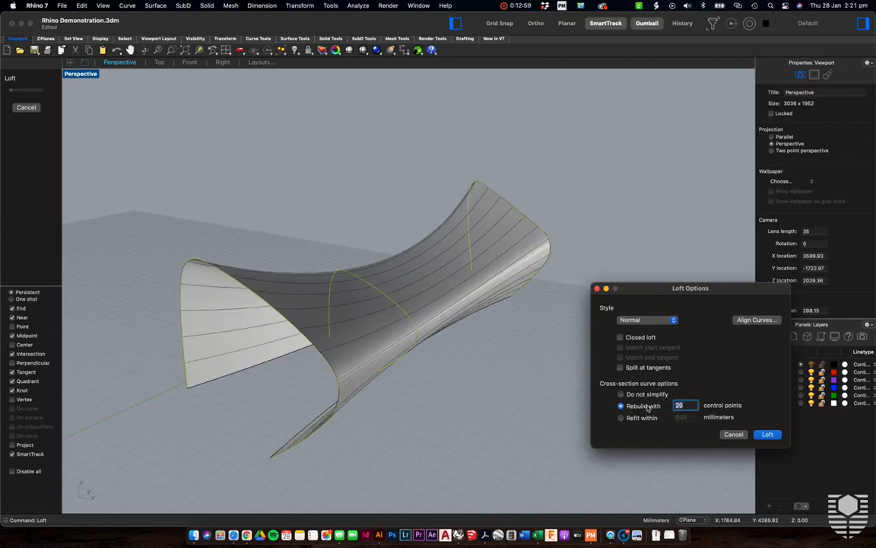
left_click(645, 394)
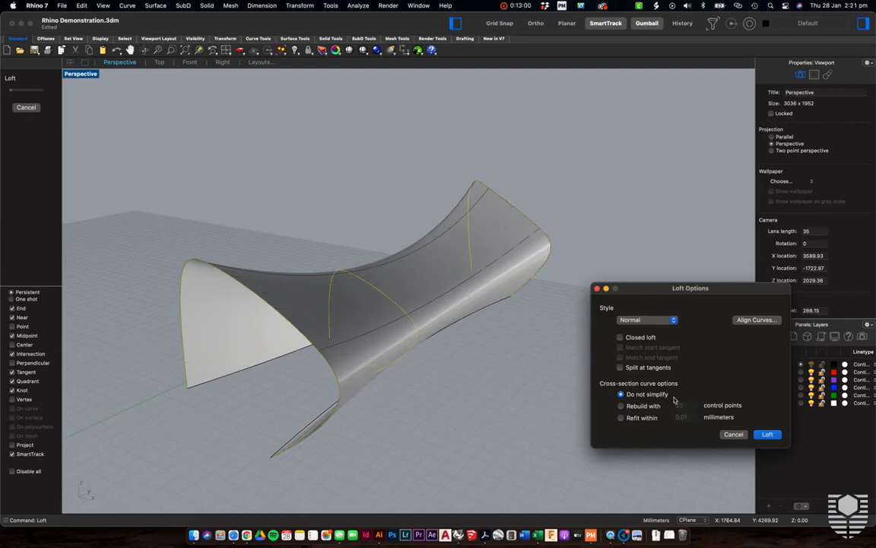
left_click(651, 406)
left_click_drag(691, 407, 648, 407)
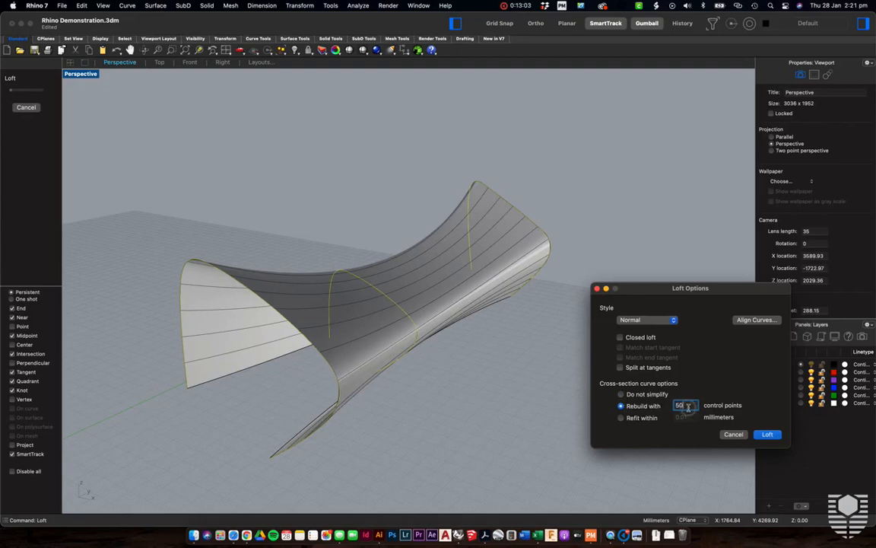
left_click(651, 418)
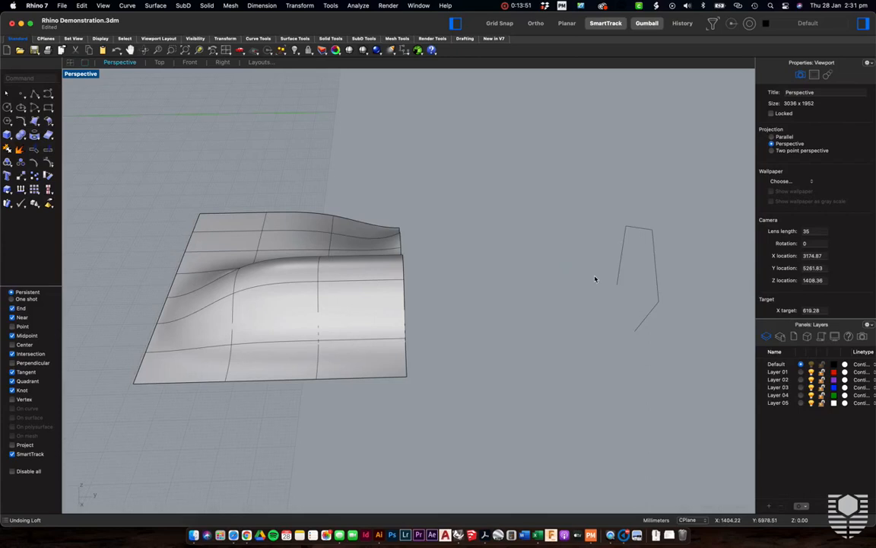
Start a Loft from the wavy surface's edge to the facing open polyline and move the Loft Options dialog clear of the preview
right_click_drag(454, 306, 450, 308)
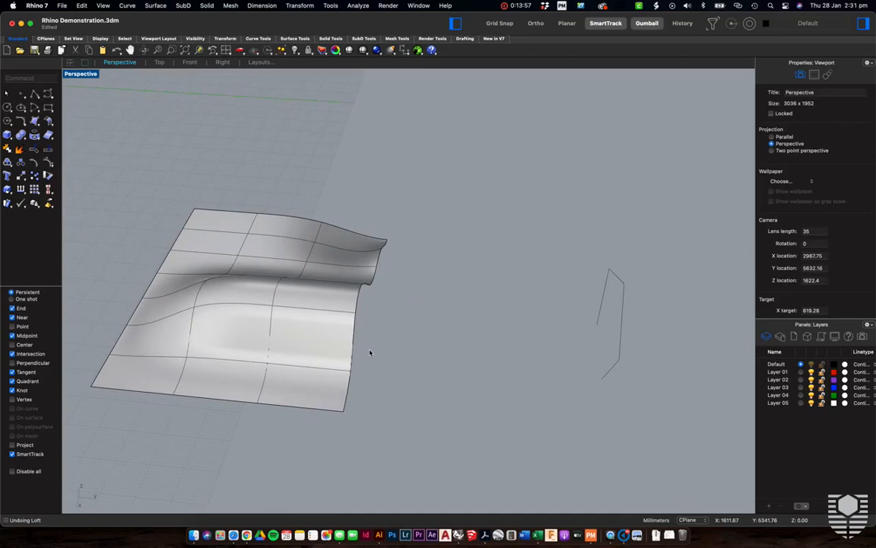
type("loft")
key("Return")
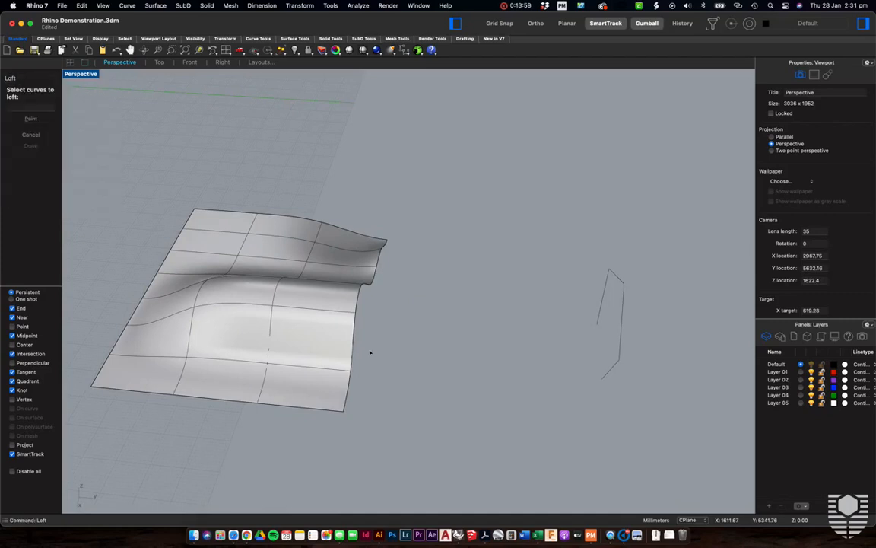
left_click(355, 324)
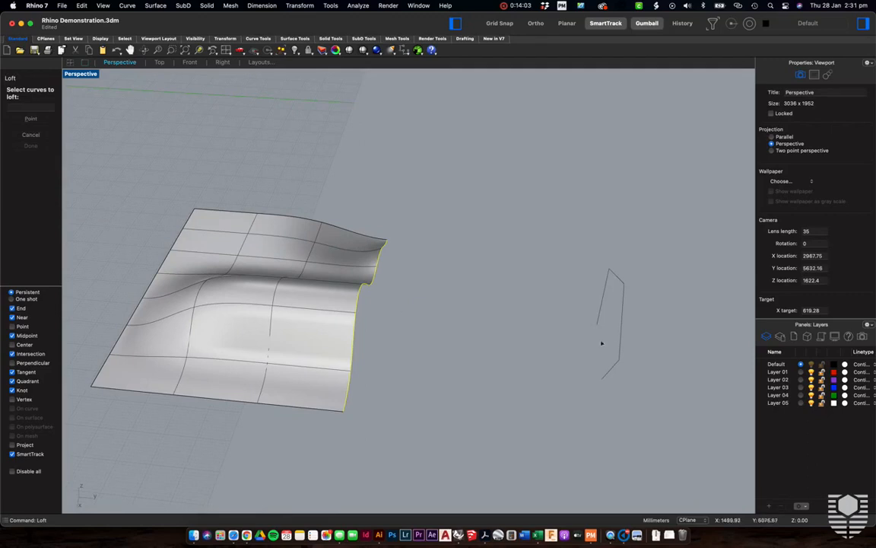
left_click(621, 330)
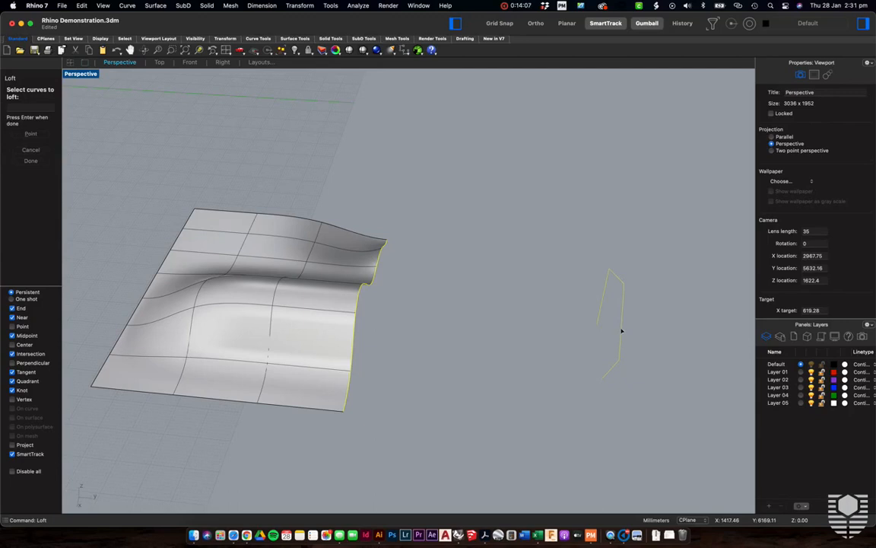
key("Return")
left_click_drag(650, 296, 672, 106)
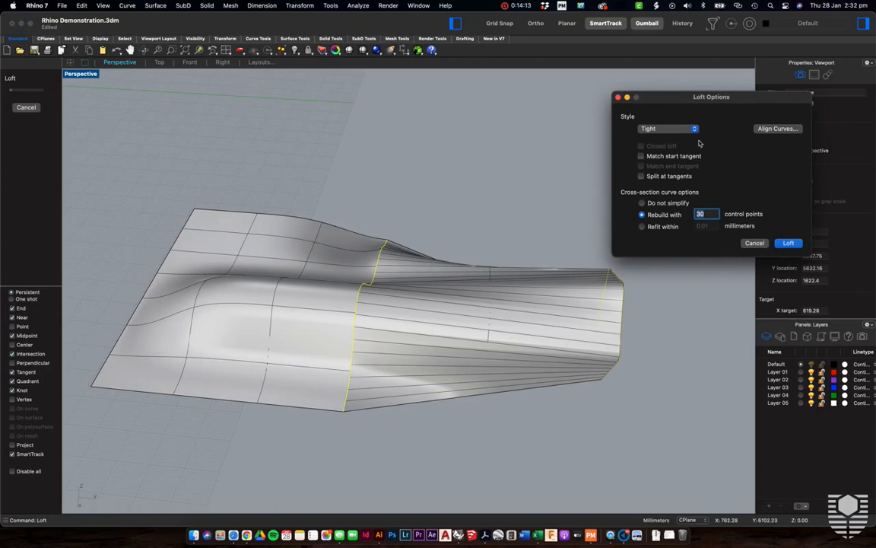
Set the loft's cross-section curves to Do not simplify and compare Match start tangent on and off, leaving it on
left_click(672, 206)
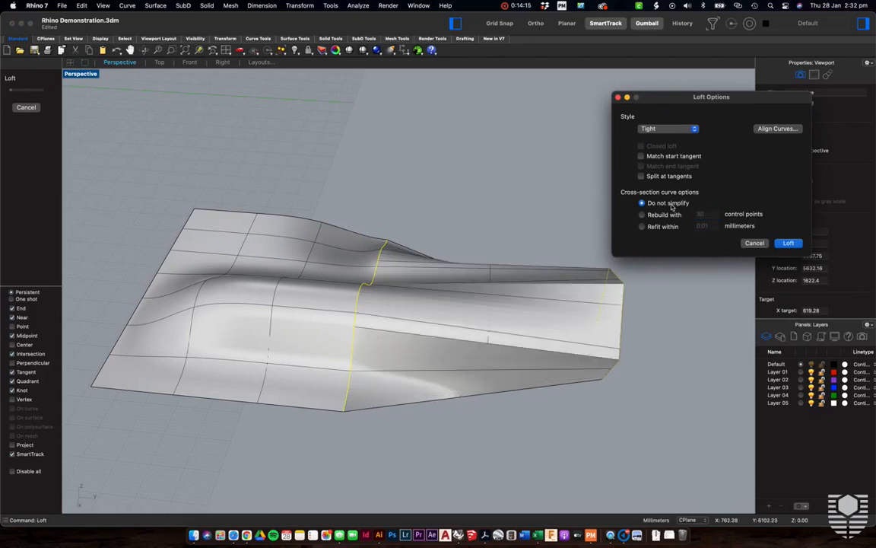
left_click(665, 158)
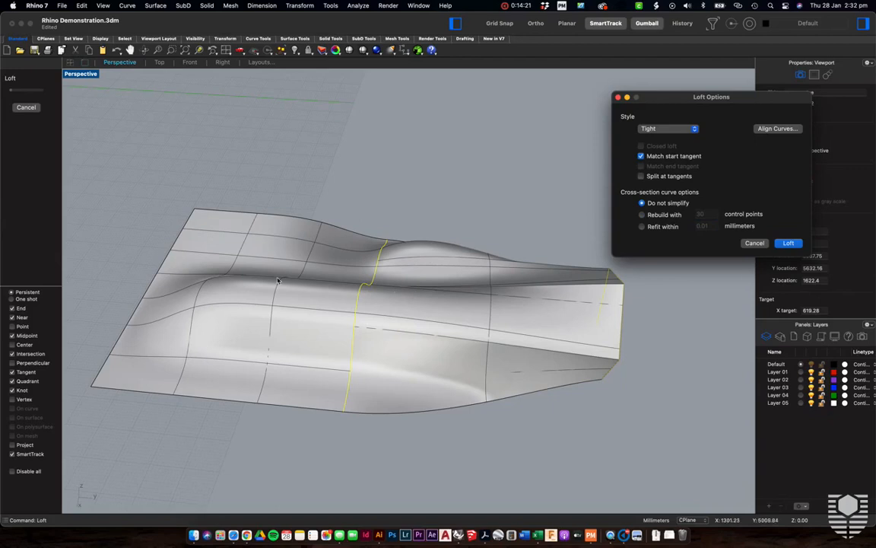
left_click(641, 155)
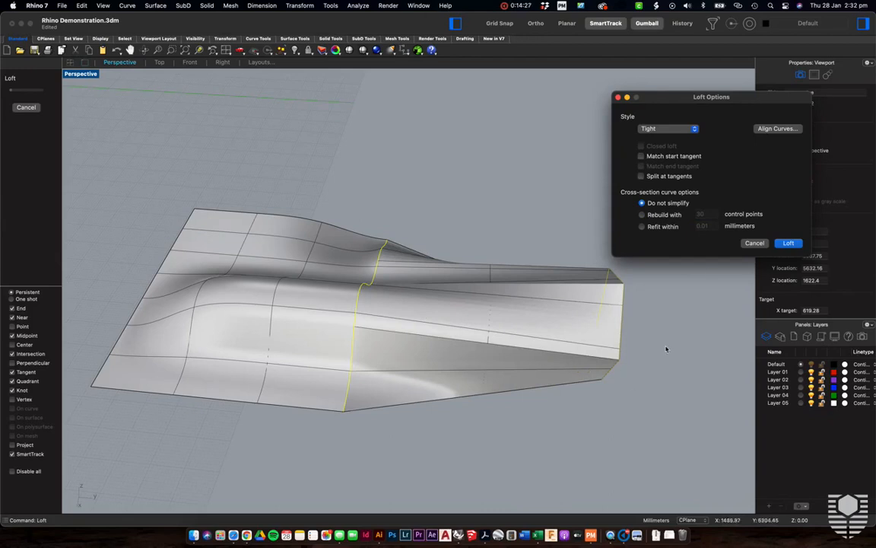
left_click(641, 156)
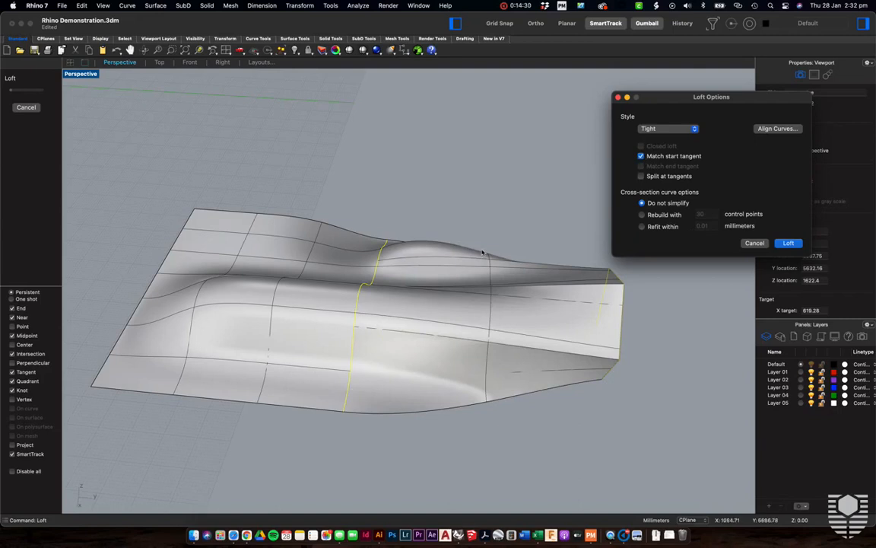
Preview the tangent-matched loft rebuilt with 30 control points, restore Do not simplify, and create the loft
left_click(643, 215)
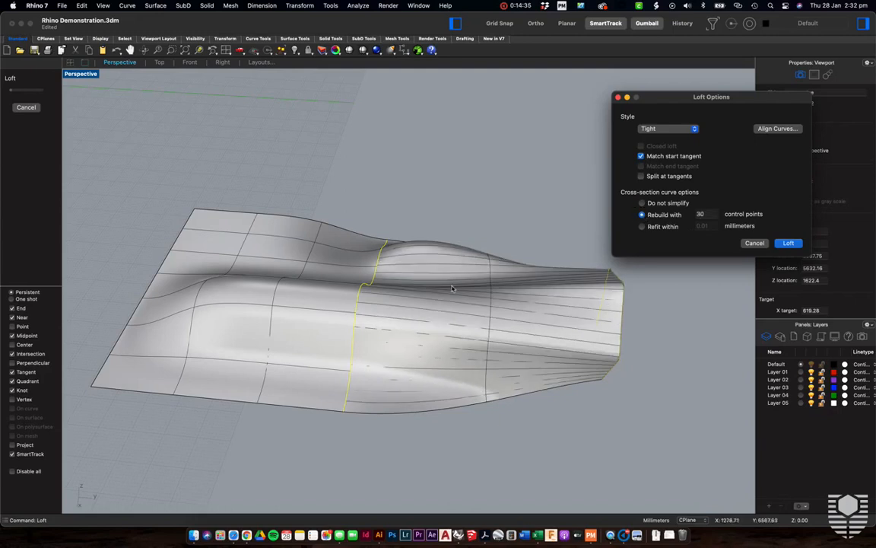
left_click(643, 204)
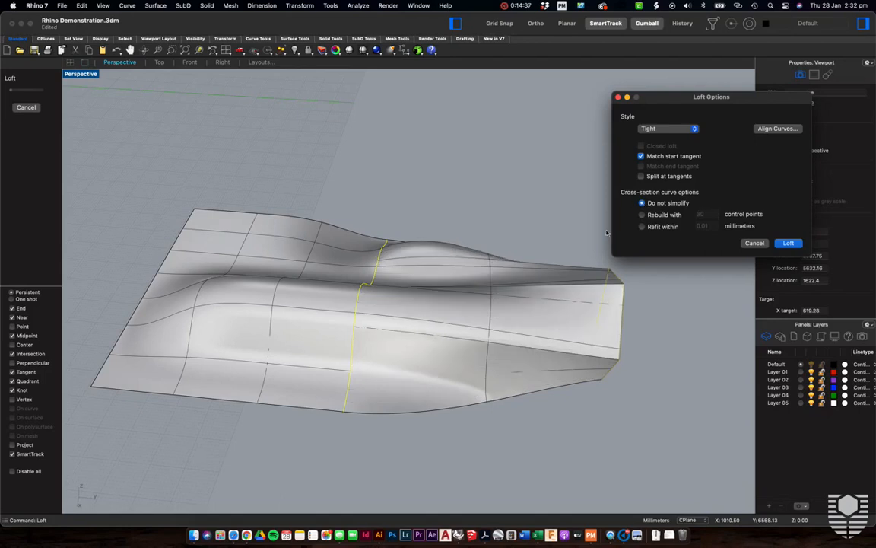
left_click(788, 244)
Create an Edge Curves surface from two adjacent curves of the four-curve outline: the far wavy curve and the side curve meeting it
scroll(408, 254, "down", 5)
mouse_move(409, 254)
right_mouse_down()
mouse_move(487, 243)
mouse_move(476, 251)
mouse_move(559, 295)
mouse_move(642, 296)
right_mouse_up()
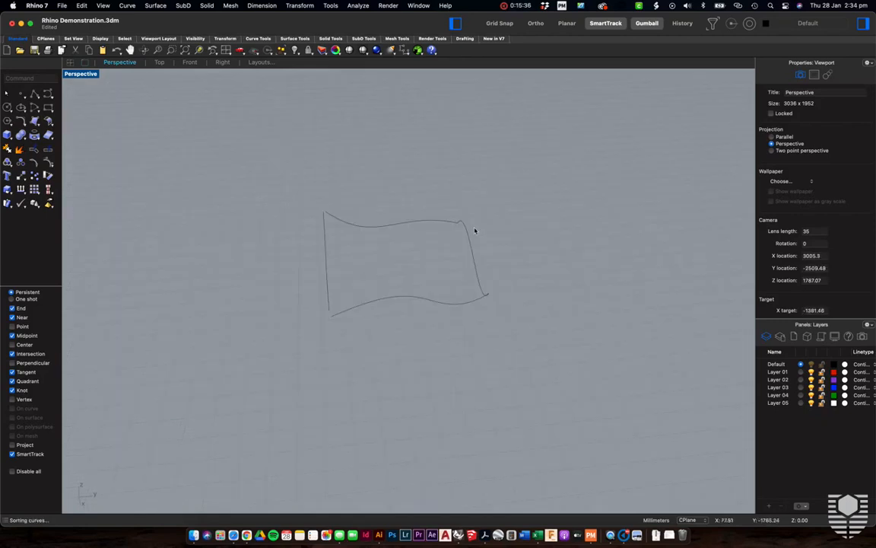
scroll(474, 233, "right", 10)
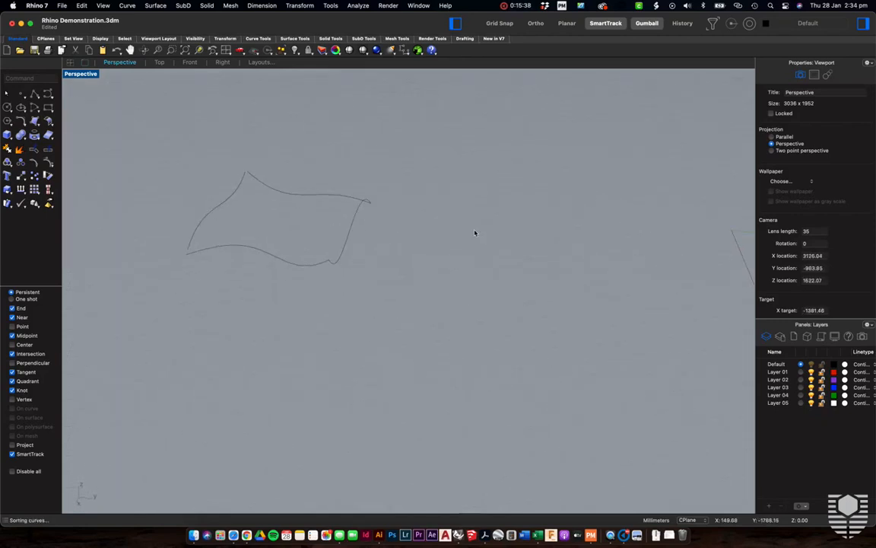
scroll(456, 144, "left", 10)
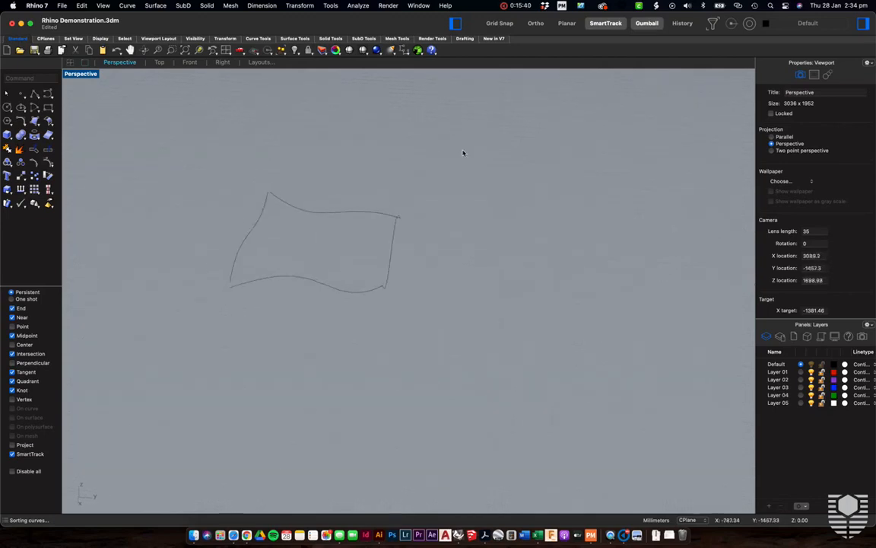
right_click_drag(465, 154, 372, 231)
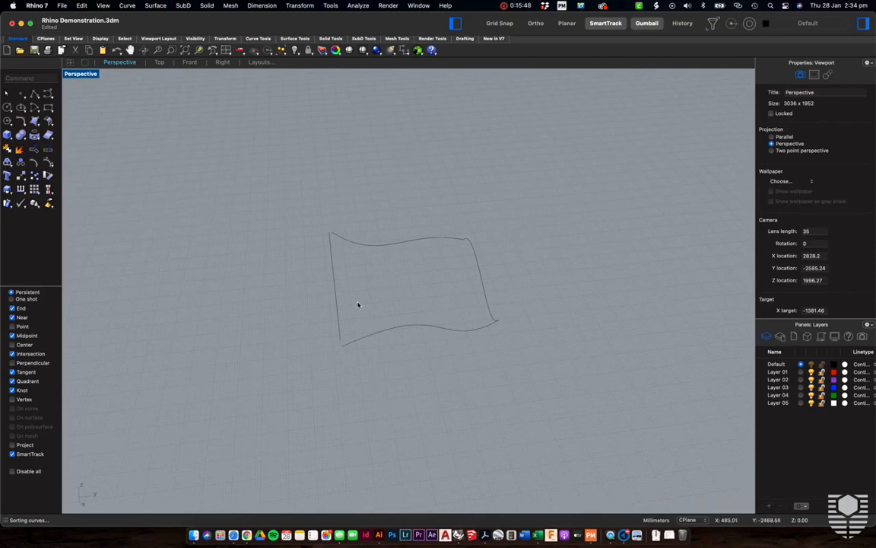
left_click(154, 6)
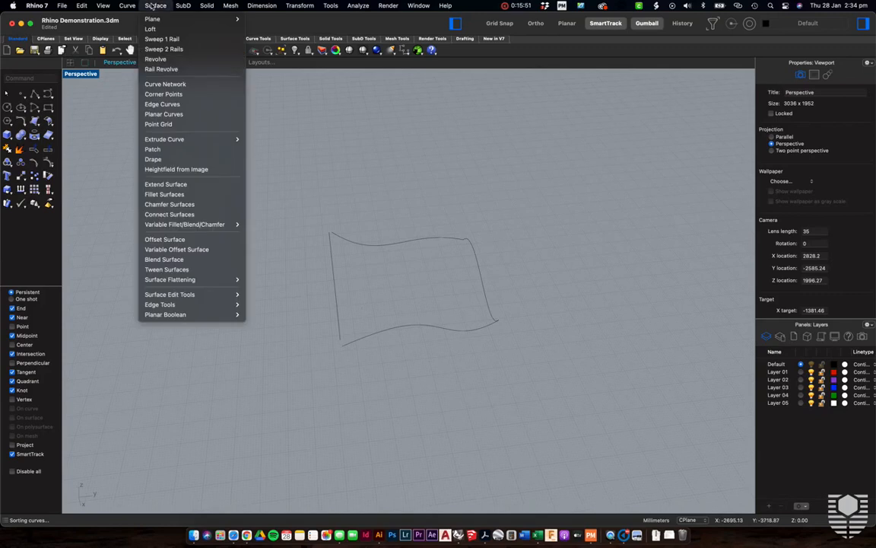
left_click(188, 103)
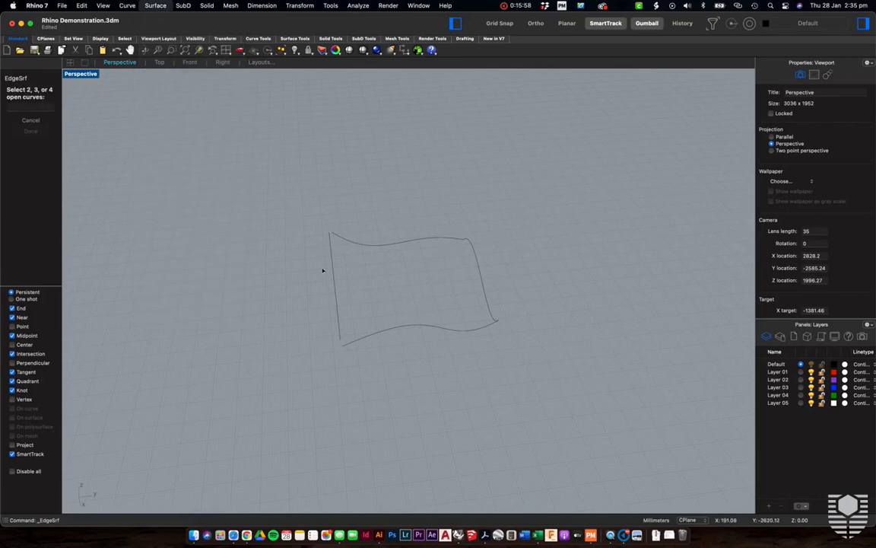
left_click(436, 239)
left_click(474, 253)
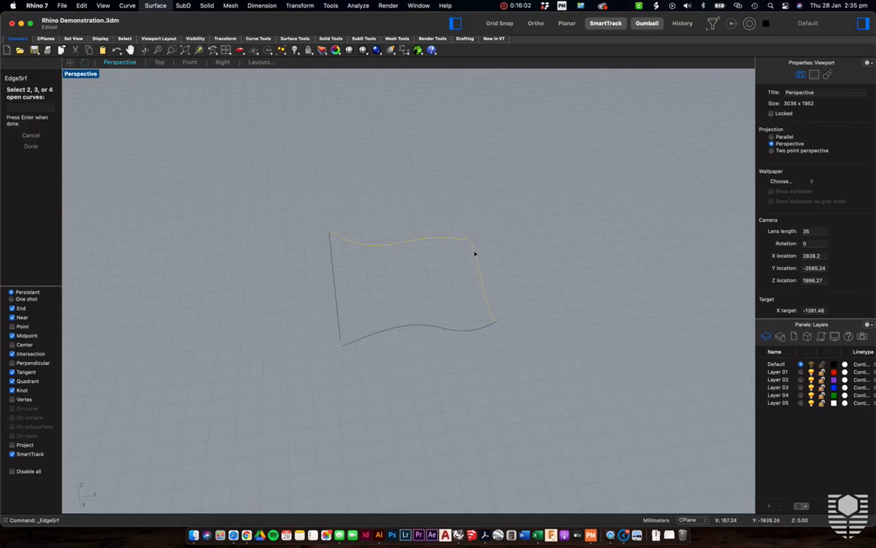
key("Return")
Move the two-curve edge surface along the red axis, well beyond the far side of the outline curves
right_click_drag(474, 267, 403, 309)
left_click(382, 302)
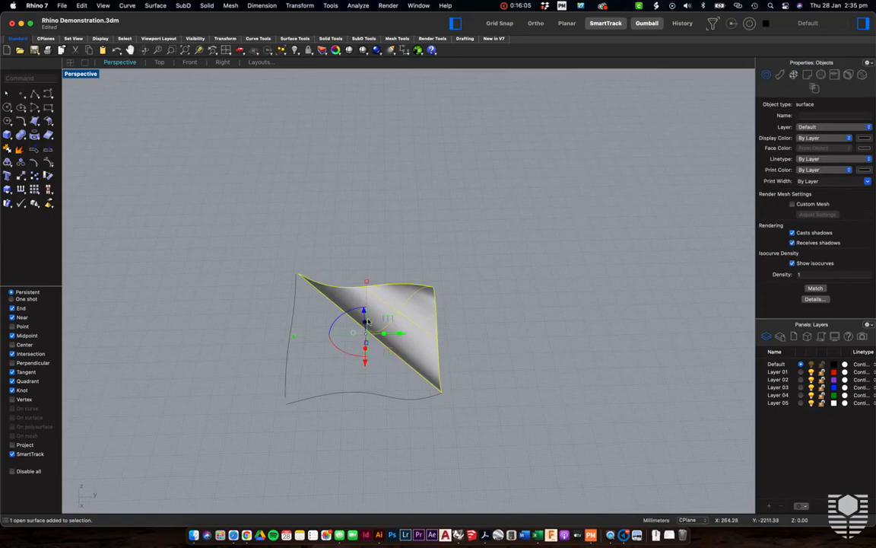
left_click_drag(365, 359, 371, 132)
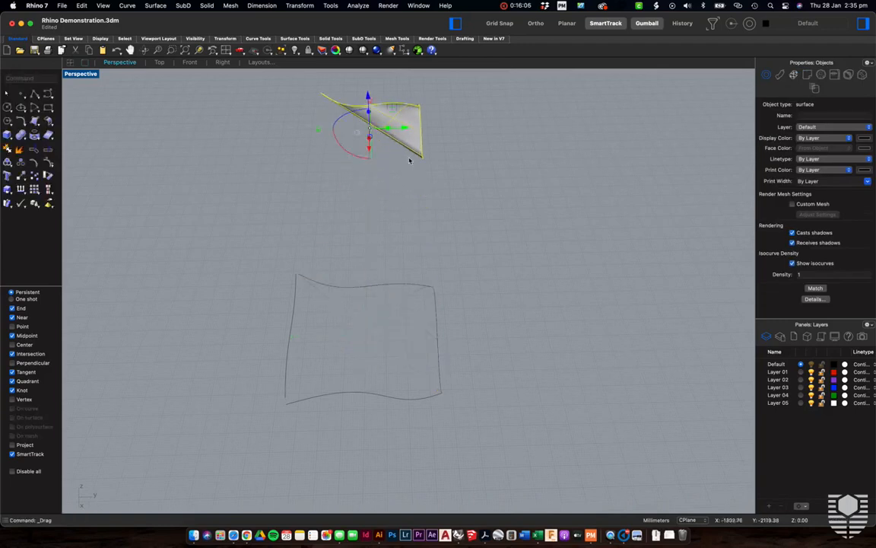
Create an Edge Curves surface from three consecutive outline curves: the far curve, the adjoining side curve, and the near curve
left_click(427, 304)
right_click(448, 306)
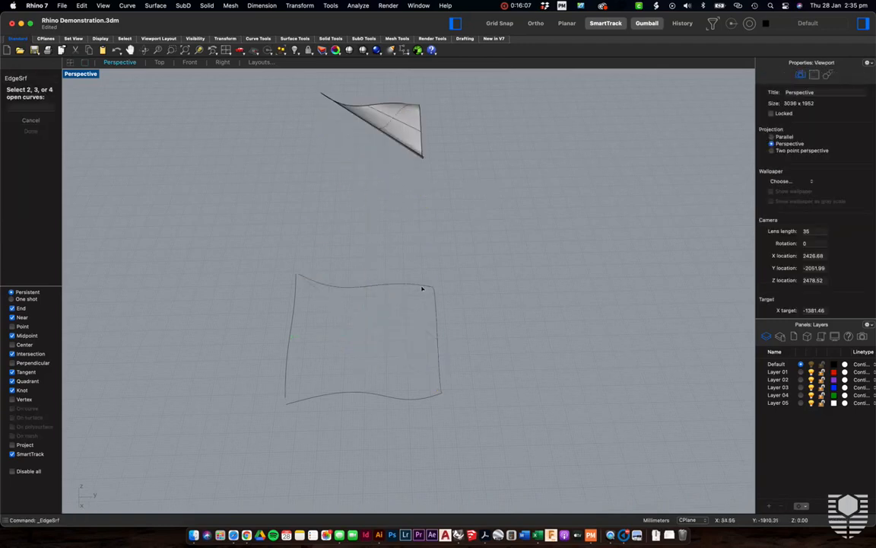
left_click(422, 287)
left_click(438, 315)
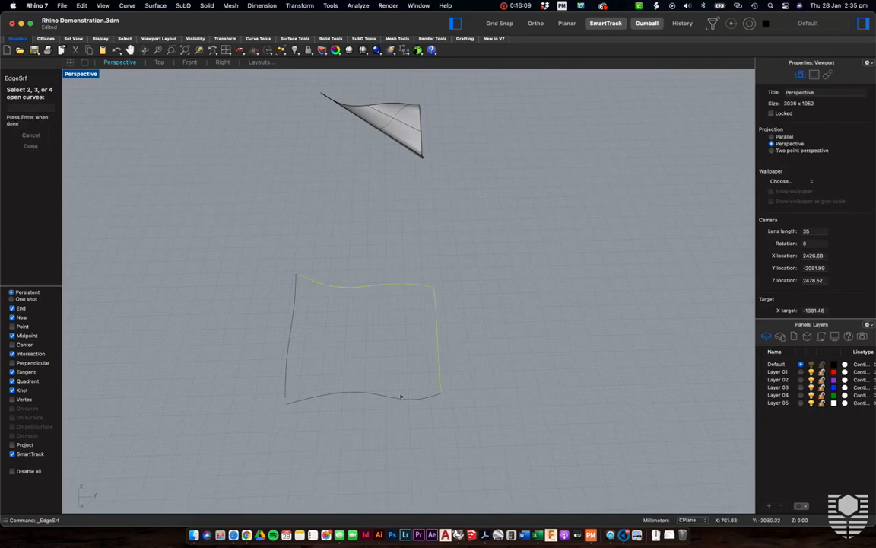
left_click(405, 400)
right_click(405, 400)
Move the three-curve edge surface off the outline, placing it between the curves and the two-curve surface
right_click_drag(417, 384, 418, 384)
left_click(380, 375)
left_click_drag(329, 385, 362, 224)
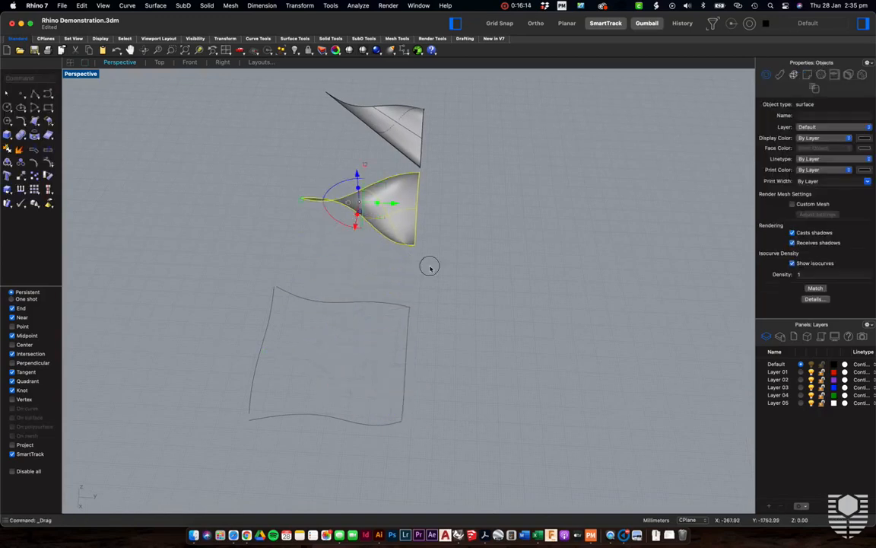
Create an Edge Curves surface from all four curves of the outline
left_click(420, 333)
key("Return")
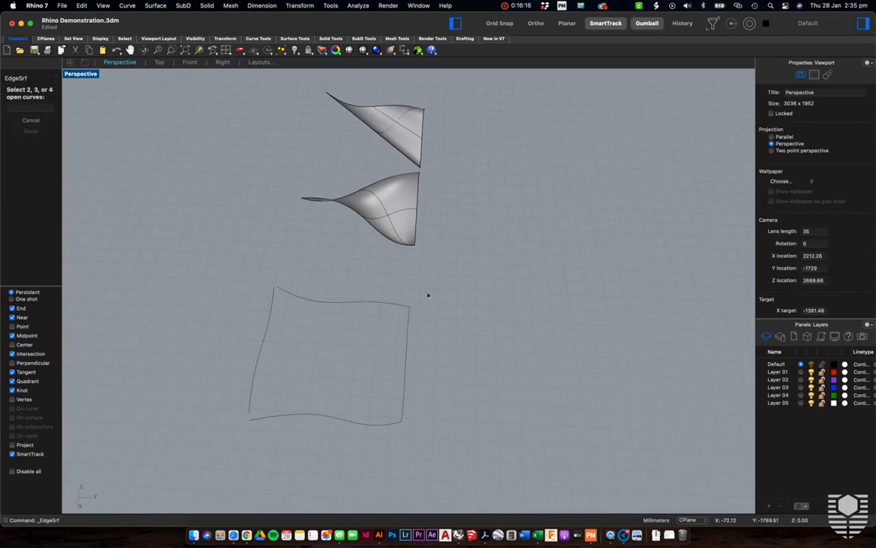
left_click(400, 304)
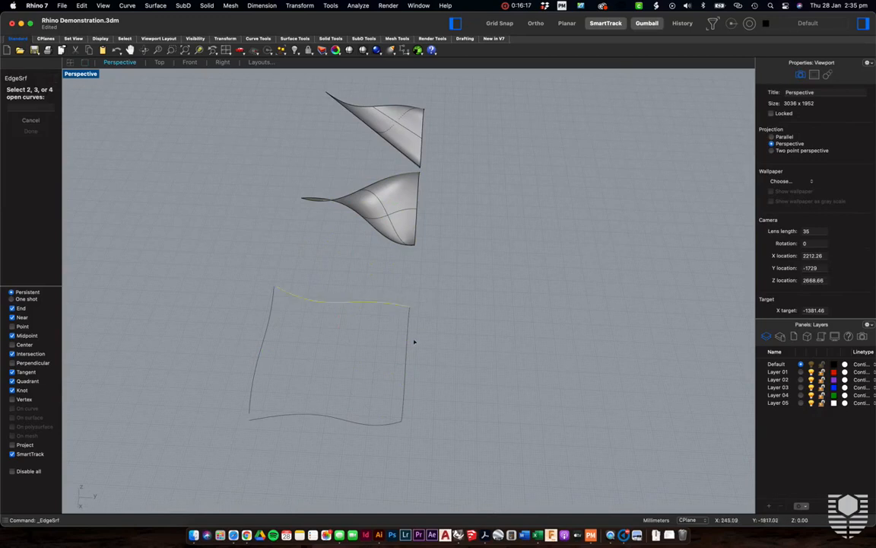
left_click(406, 347)
left_click(315, 417)
left_click(256, 372)
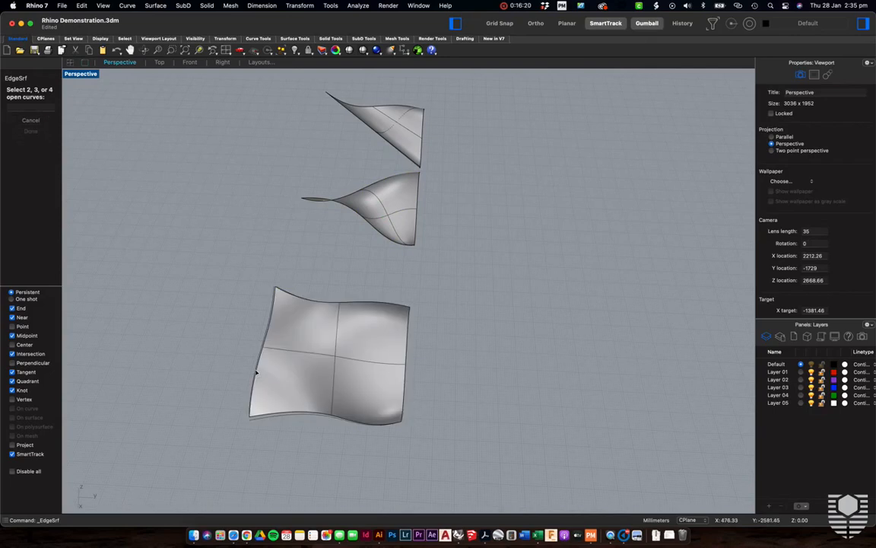
key("Escape")
Move the four-curve edge surface sideways along the green axis, clear of the outline curves
right_click_drag(256, 372, 229, 380)
left_click(410, 333)
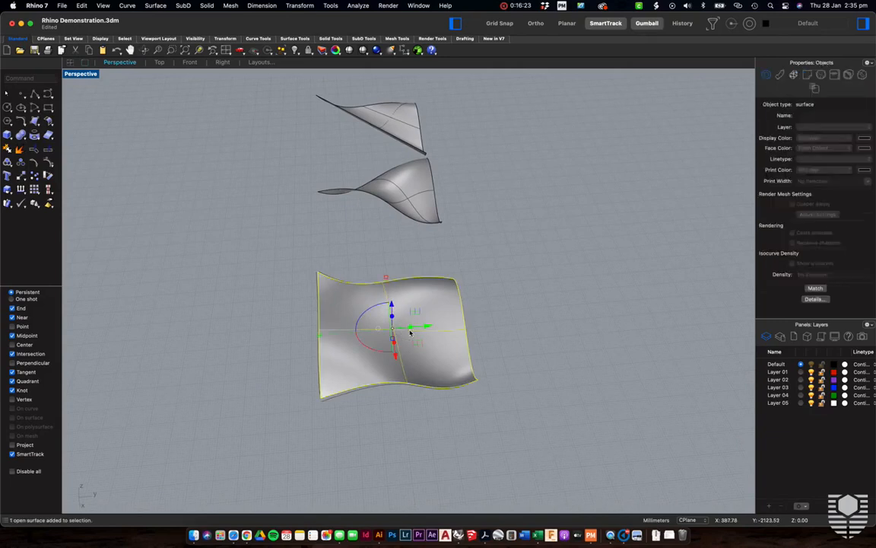
left_click_drag(410, 333, 187, 346)
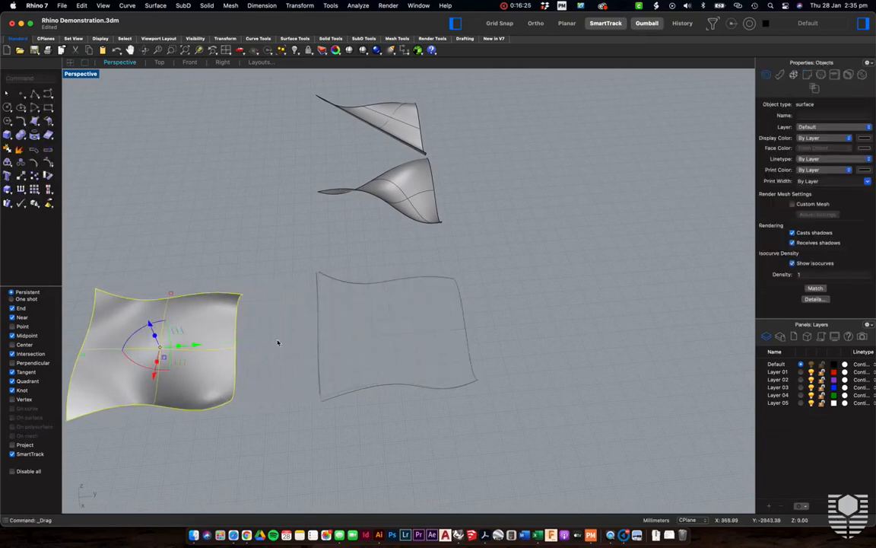
Close the gaps at the outline's two open corners by snapping the side curve's end points onto the ends of the adjoining wavy curves
scroll(374, 343, "up", 5)
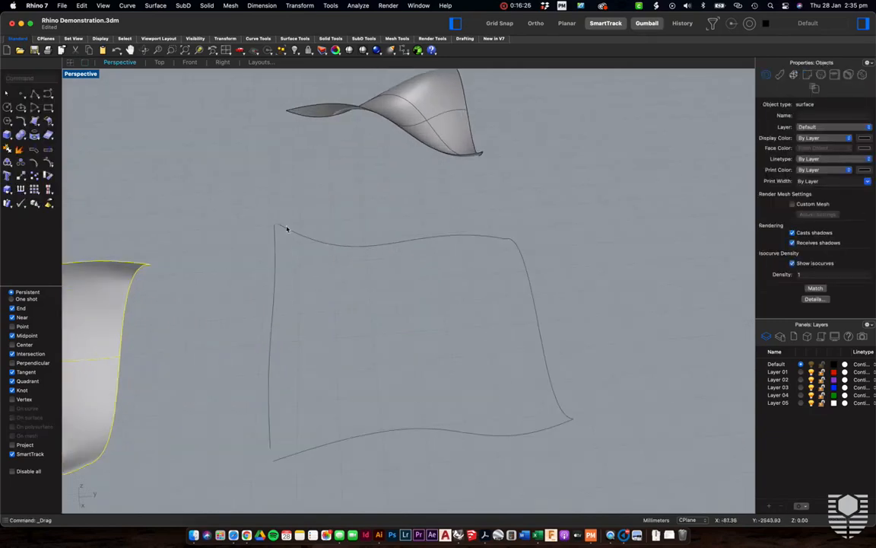
right_click_drag(387, 400, 395, 405)
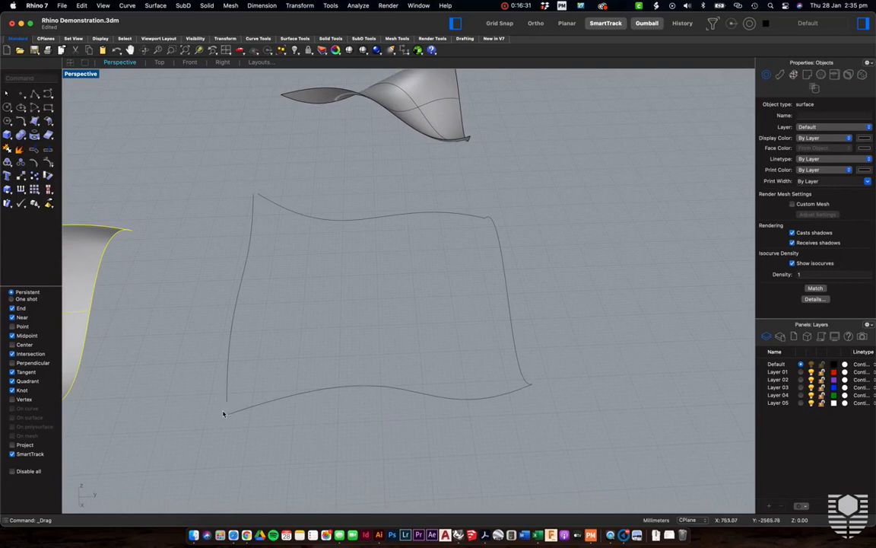
right_click_drag(301, 408, 290, 402)
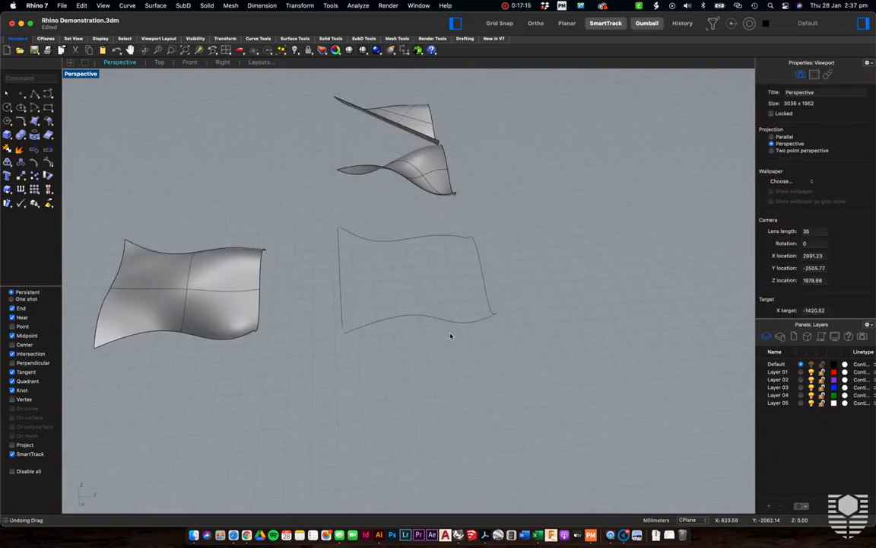
scroll(449, 336, "up", 5)
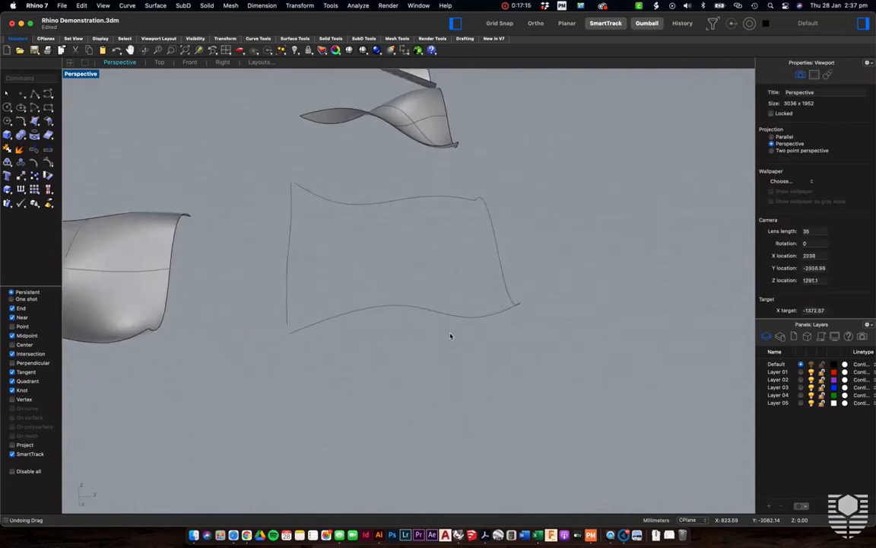
left_click_drag(262, 224, 229, 248)
left_click_drag(241, 324, 242, 333)
left_click(255, 151)
left_click_drag(256, 151, 260, 150)
left_click(546, 196)
Create an Edge Curves surface from the four outline curves with closed corners, and undo it
left_click(155, 5)
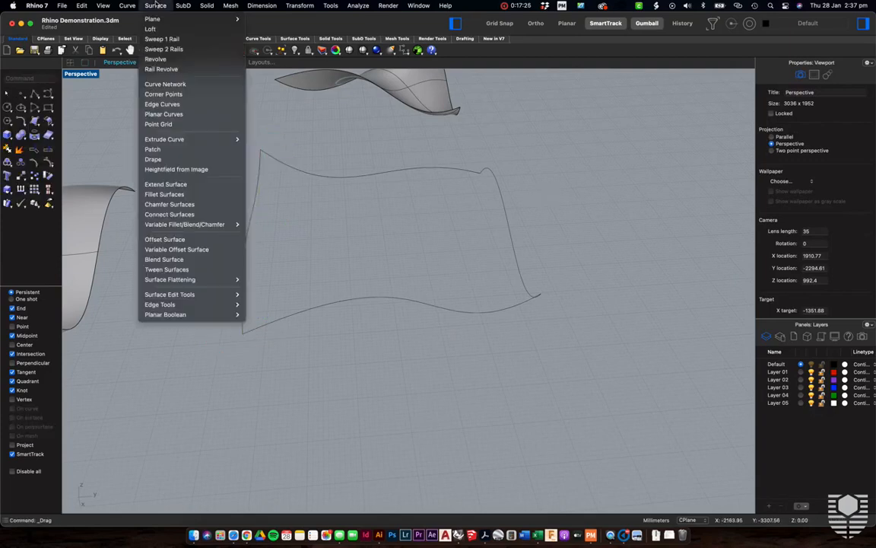
left_click(174, 104)
left_click_drag(537, 166, 230, 399)
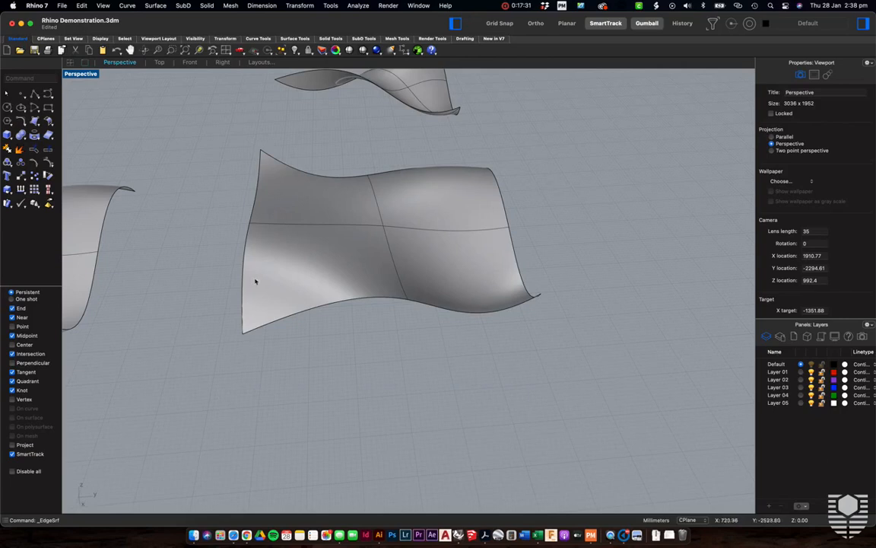
key("super+z")
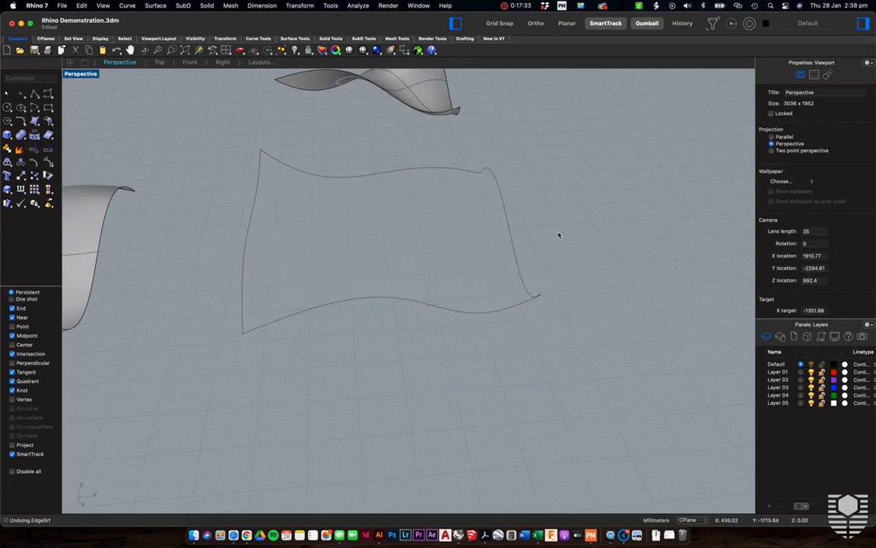
Join the four outline curves into one closed curve
left_click_drag(526, 154, 240, 382)
type("join")
key("Return")
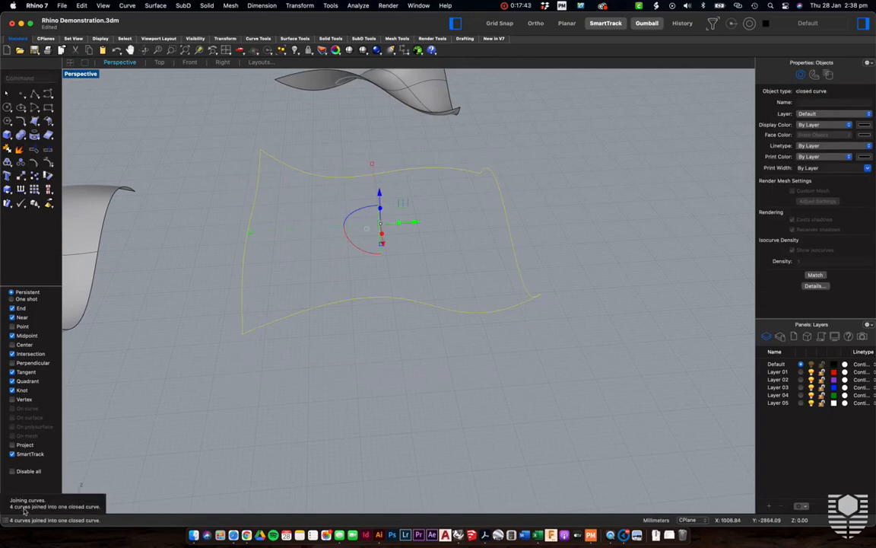
left_click(356, 388)
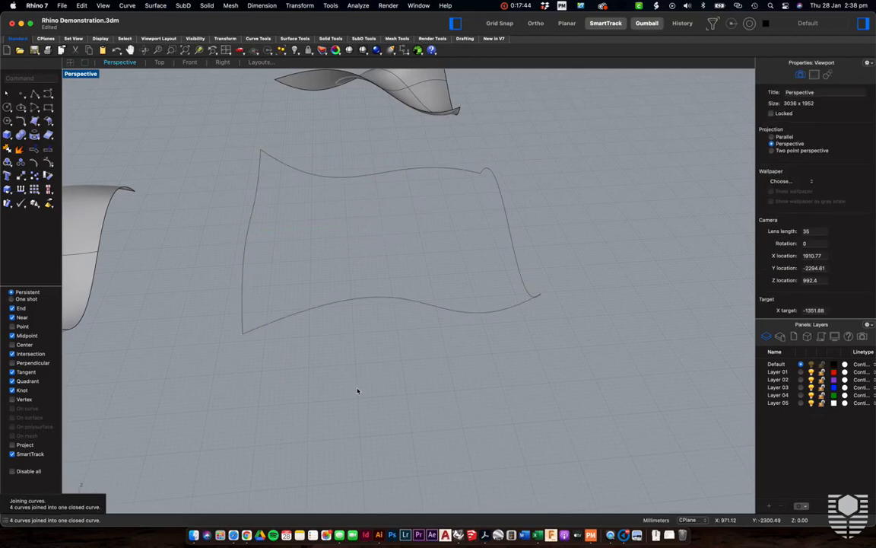
Try to create an Edge Curves surface from the joined closed outline curve
left_click_drag(396, 326, 356, 276)
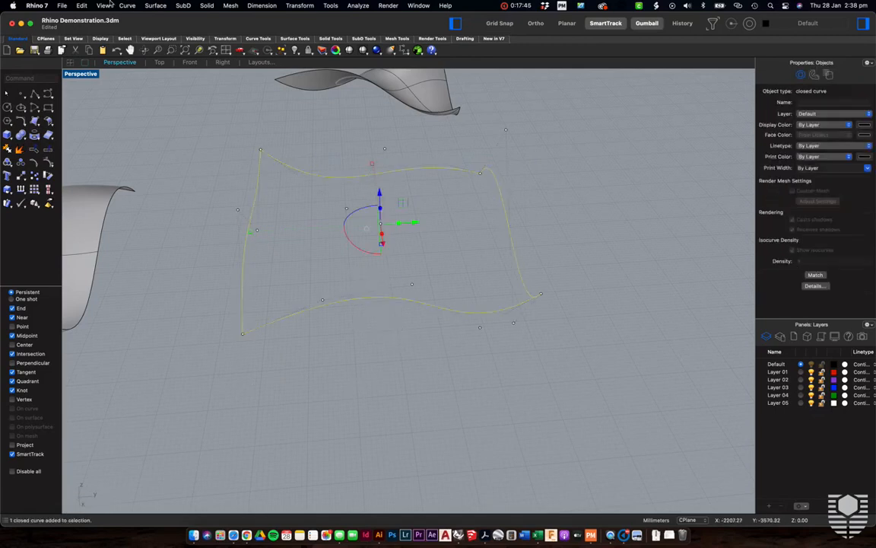
left_click(153, 6)
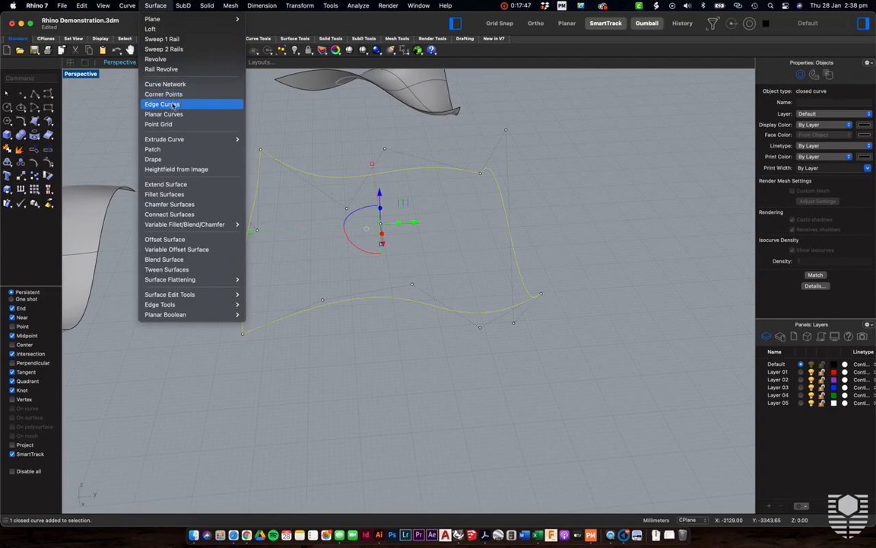
left_click(162, 103)
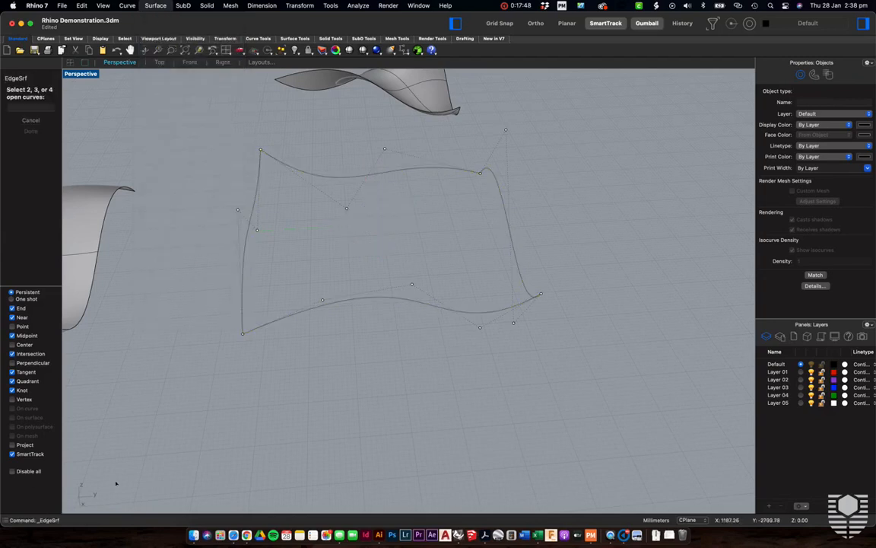
left_click(496, 211)
left_click(377, 169)
key("Escape")
Explode the closed outline curve into its separate curves and select individual segments to check them
left_click(505, 199)
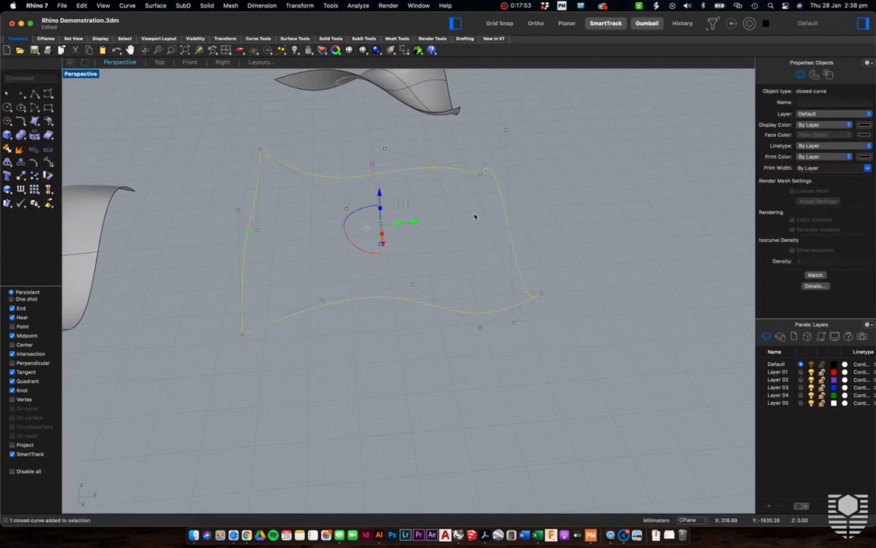
key("Escape")
left_click_drag(541, 214, 481, 226)
type("Explode")
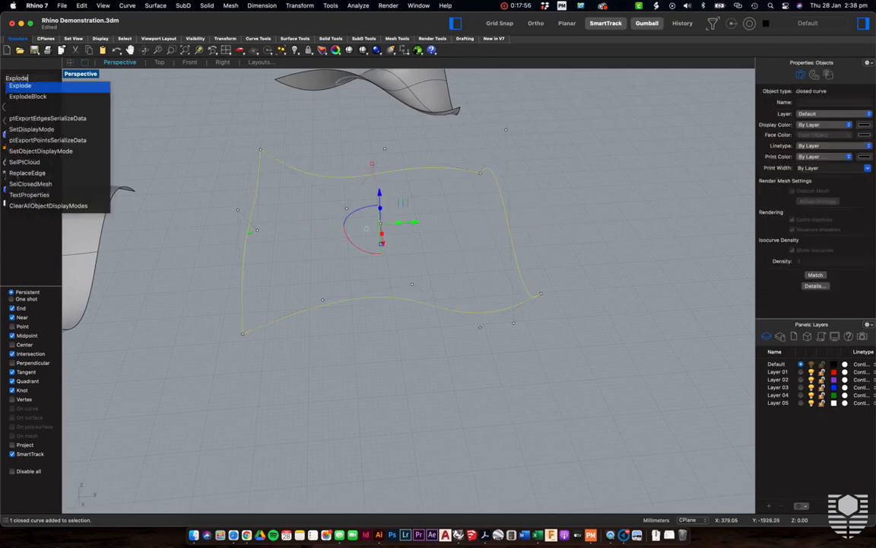
key("Return")
left_click(544, 204)
left_click(477, 173)
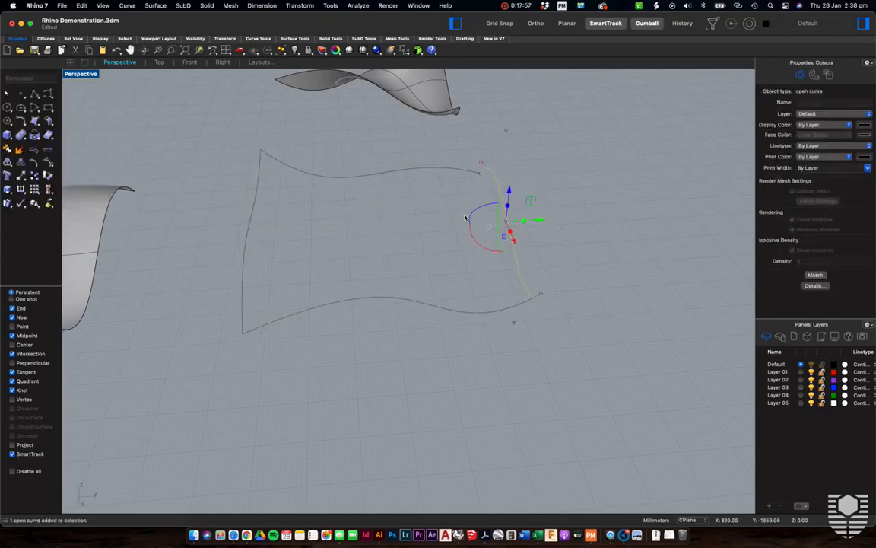
left_click(394, 180)
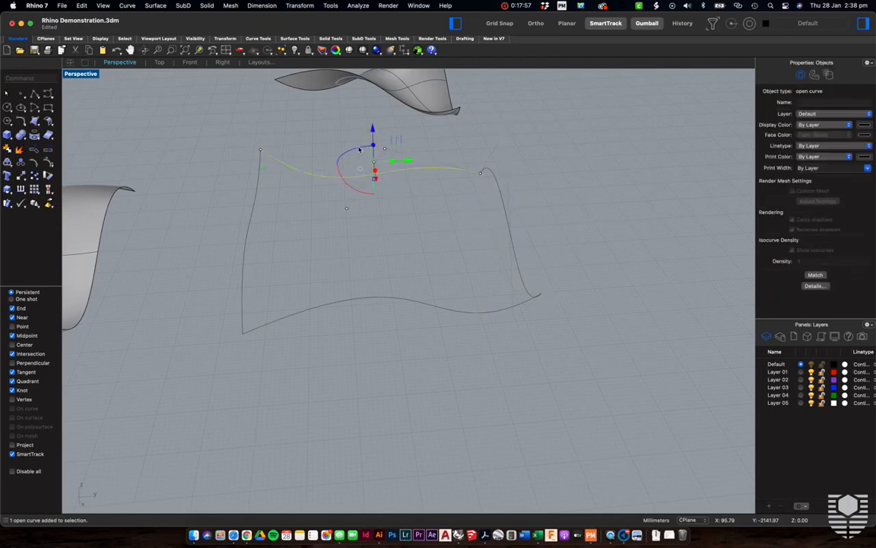
left_click(308, 225)
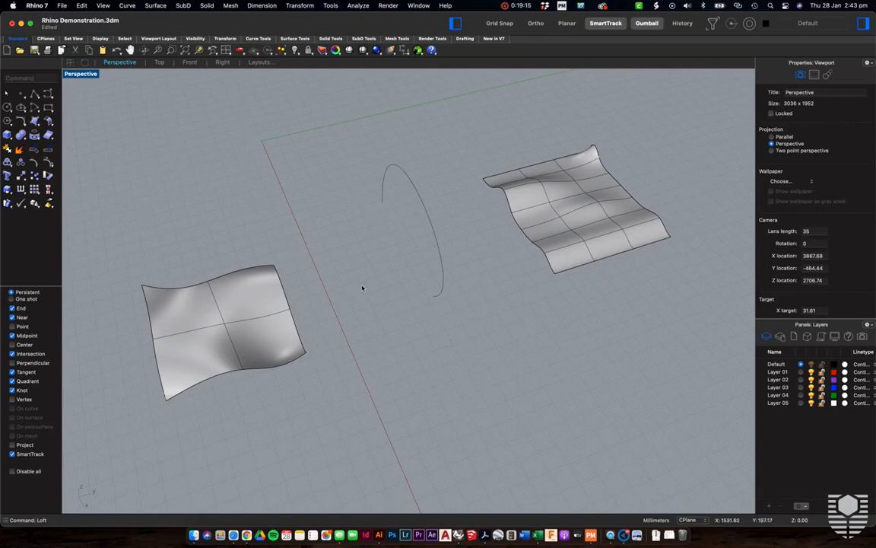
Start a loft from one wavy surface's facing edge through the arched curve to the other surface's facing edge
type("loft")
key("Return")
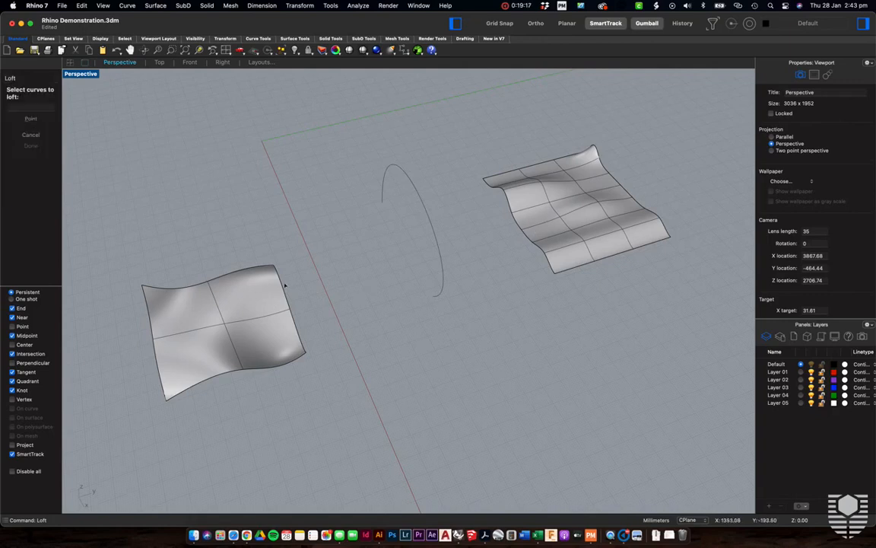
left_click(281, 282)
left_click(427, 210)
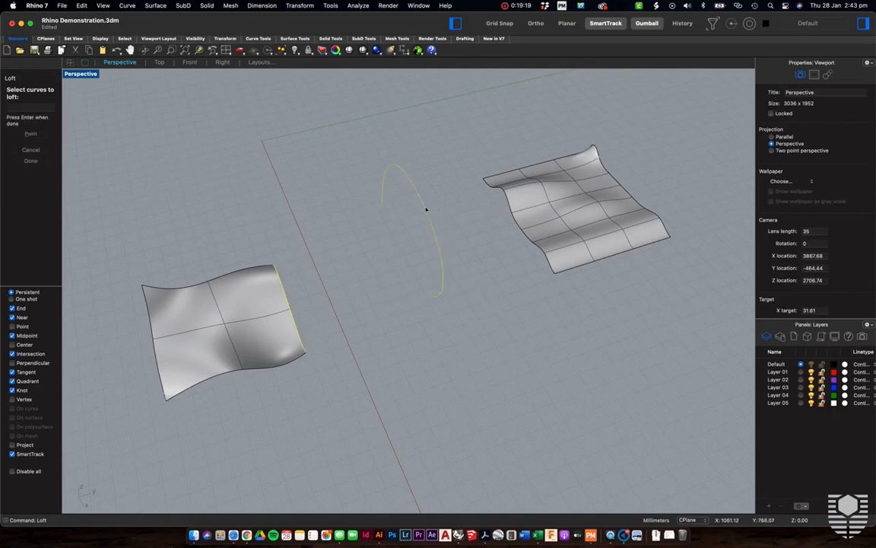
left_click(512, 199)
key("Return")
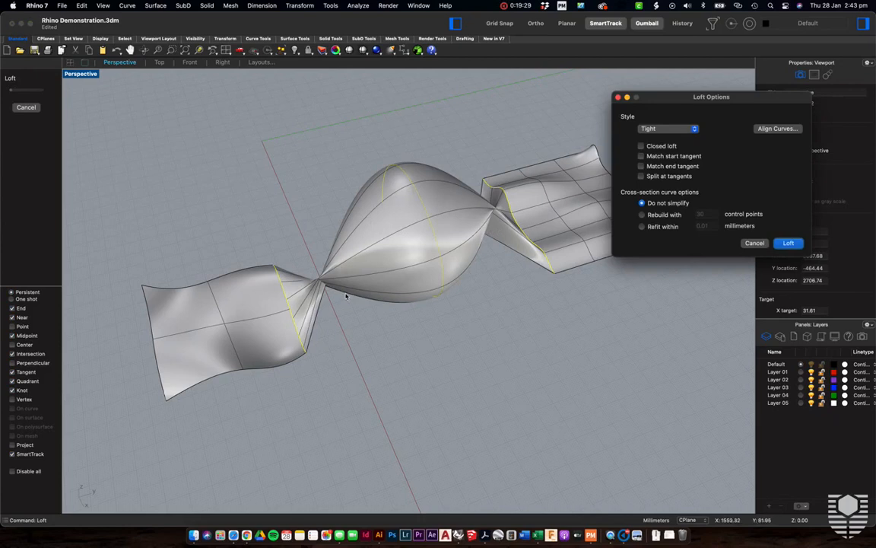
Align the loft's cross-section curves by reversing the direction of the arched middle curve
left_click(785, 129)
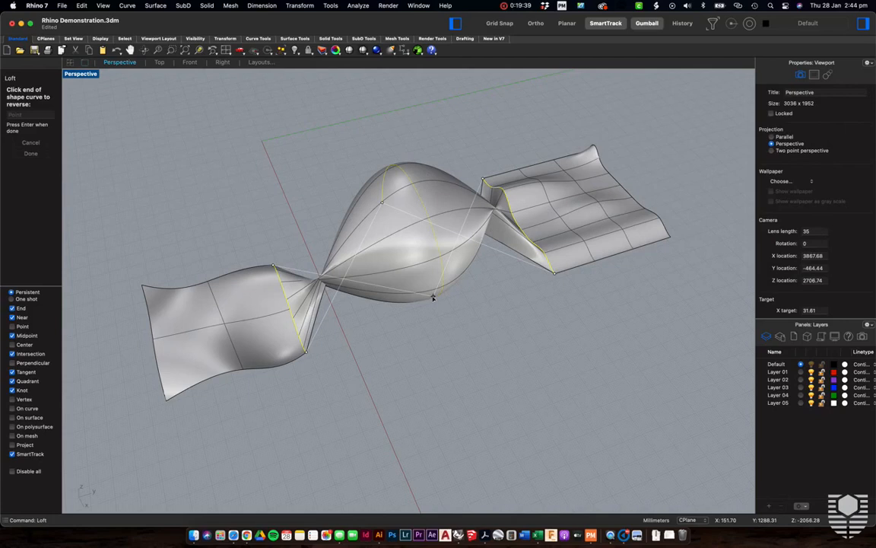
left_click(433, 298)
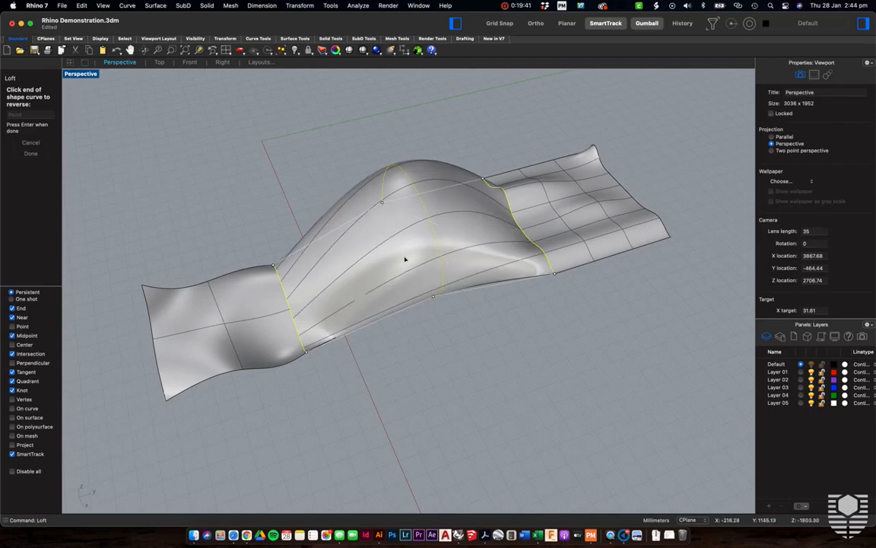
key("Return")
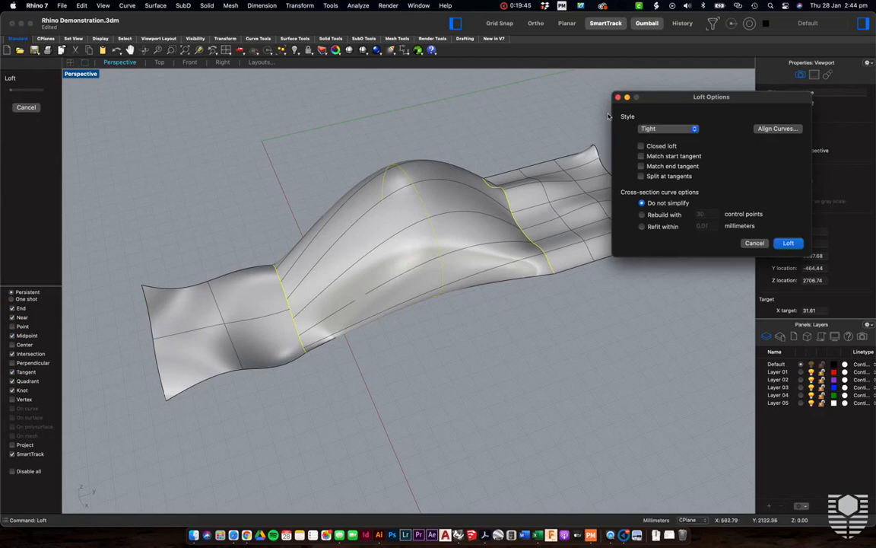
Match the loft's start and end tangents to the adjoining surfaces and create the loft in Tight style
left_click(642, 155)
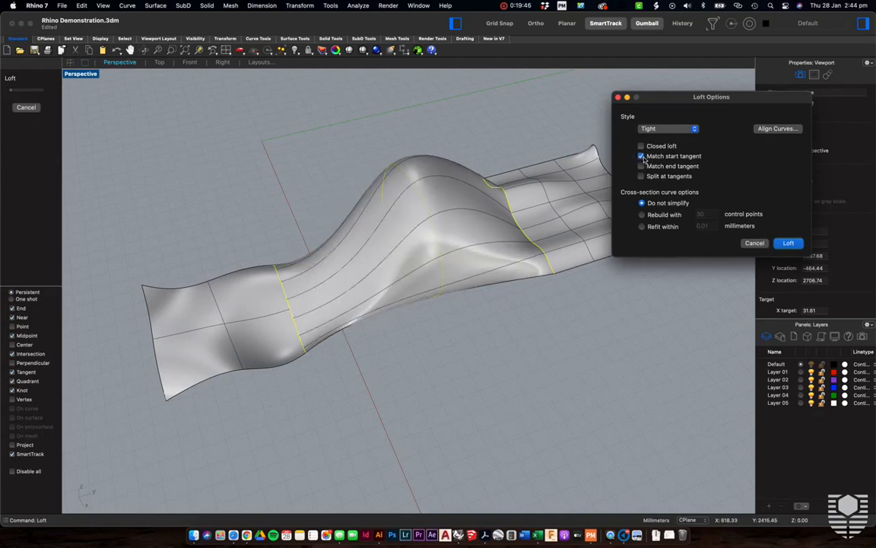
left_click(641, 166)
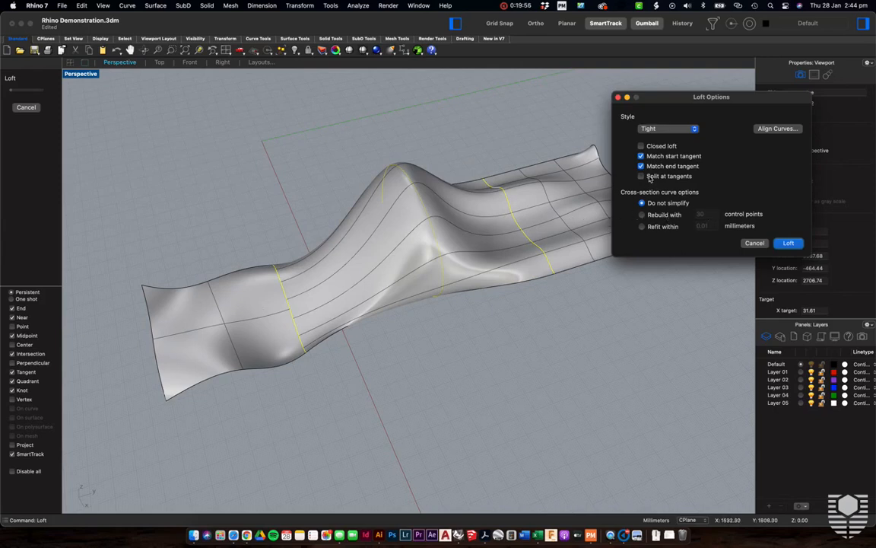
left_click(792, 243)
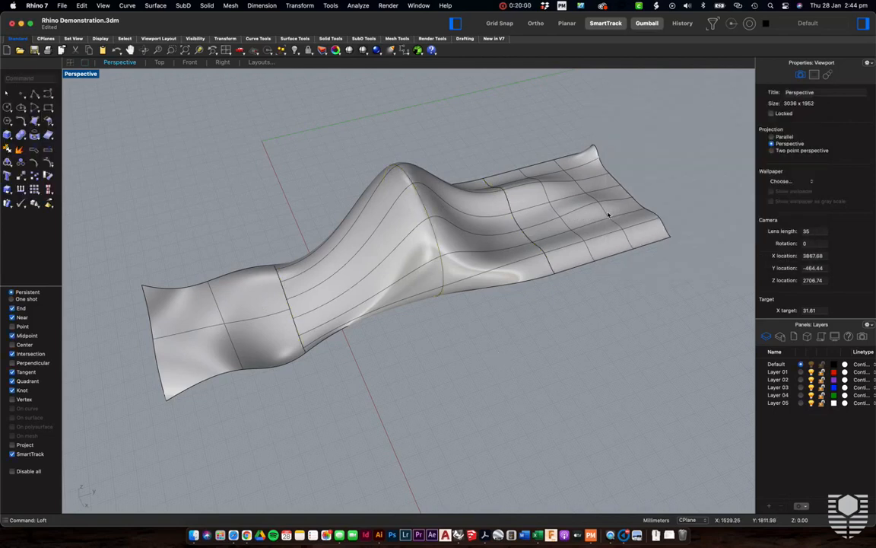
right_click_drag(440, 229, 439, 229)
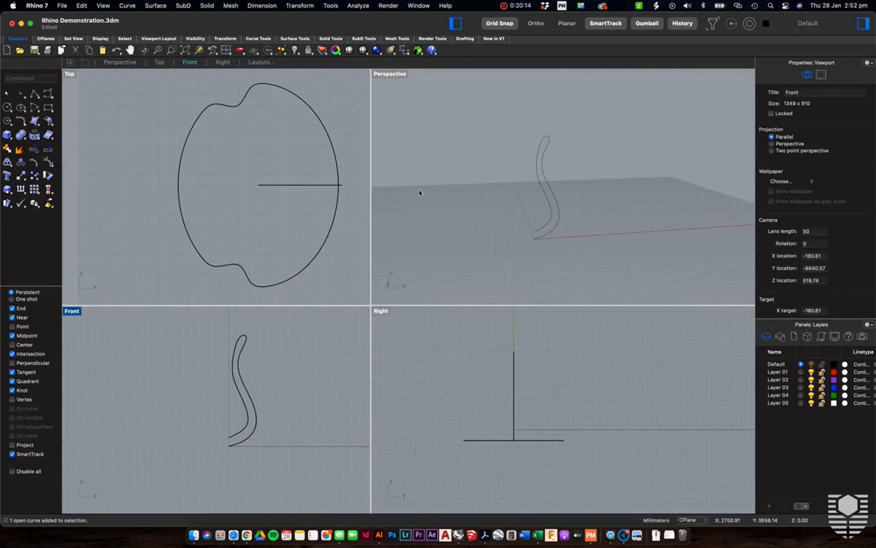
Start a Revolve of the vase profile curve about the construction plane's z-axis through the curve's bottom endpoint
left_click(156, 6)
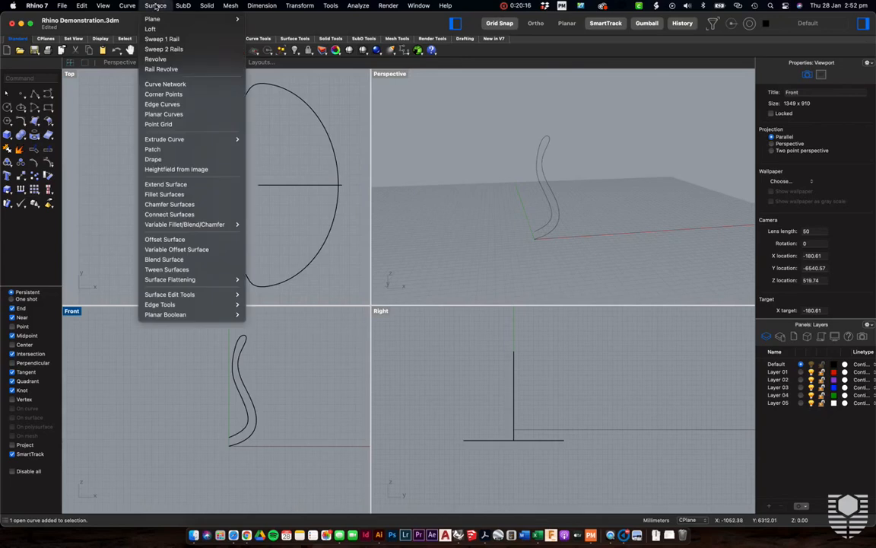
left_click(168, 61)
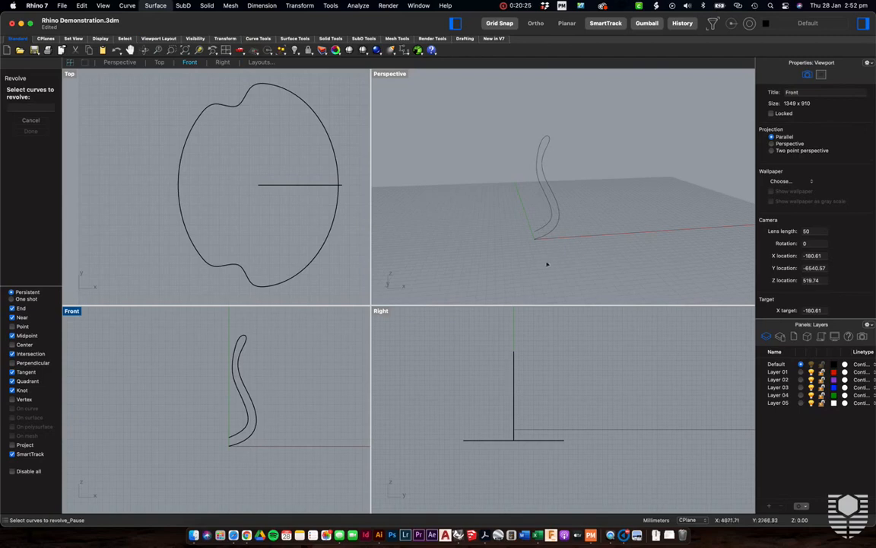
left_click(542, 174)
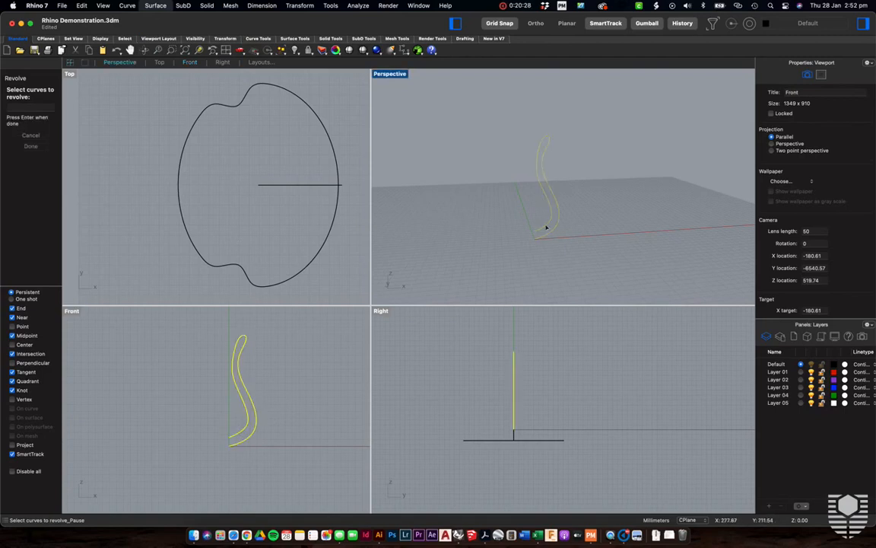
key("Return")
scroll(565, 259, "up", 10)
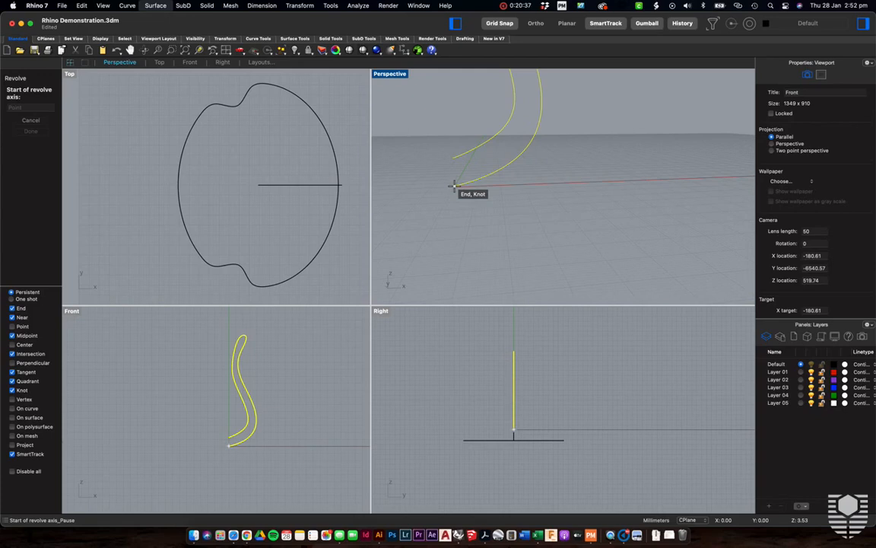
left_click(454, 185)
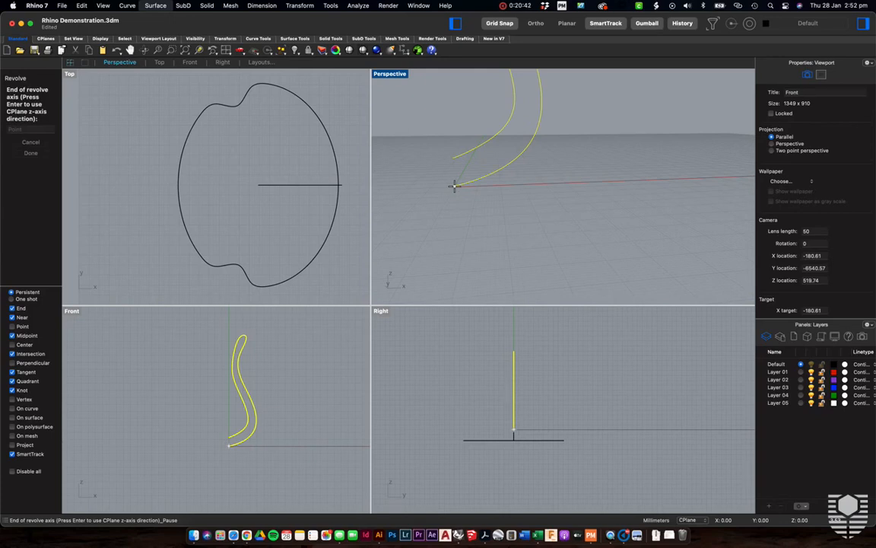
key("Return")
Turn on Ortho, set the start angle along the red x-axis, and create the full 360-degree revolved surface
scroll(454, 186, "down", 3)
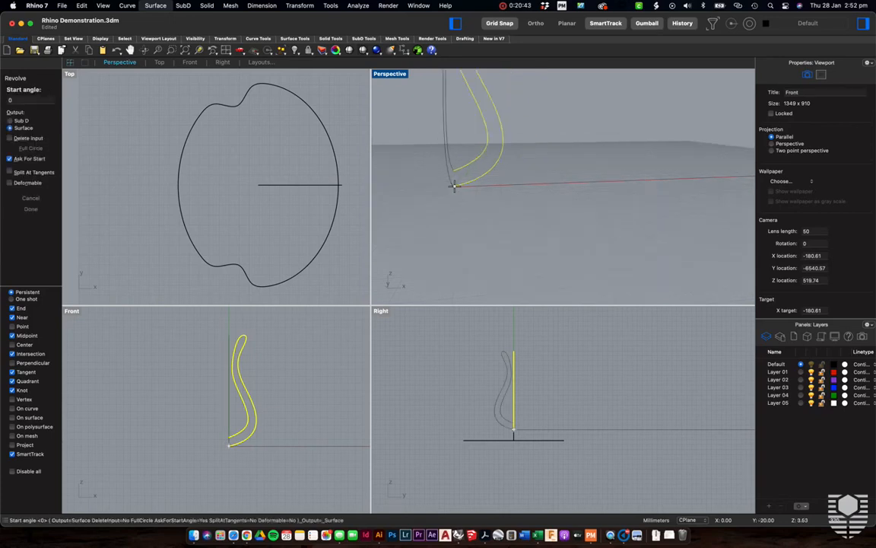
right_click_drag(454, 186, 456, 189)
left_click(465, 217)
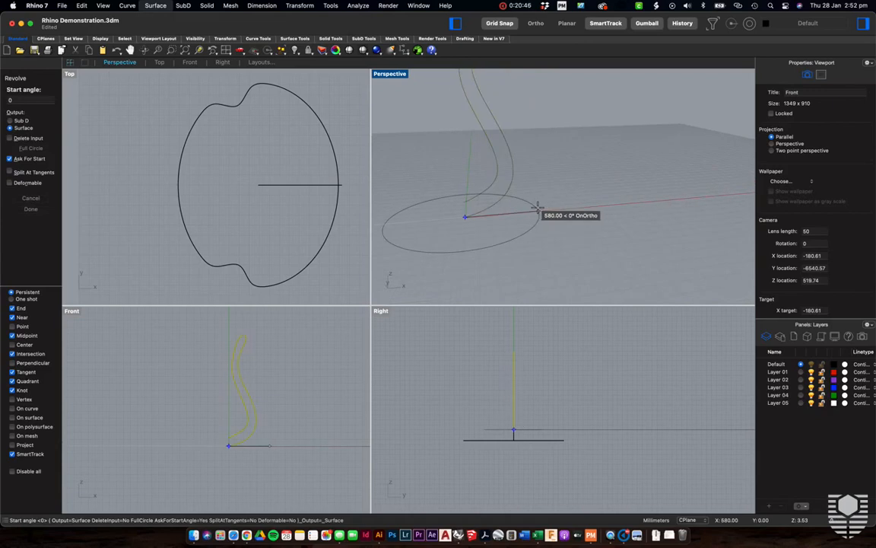
left_click(536, 26)
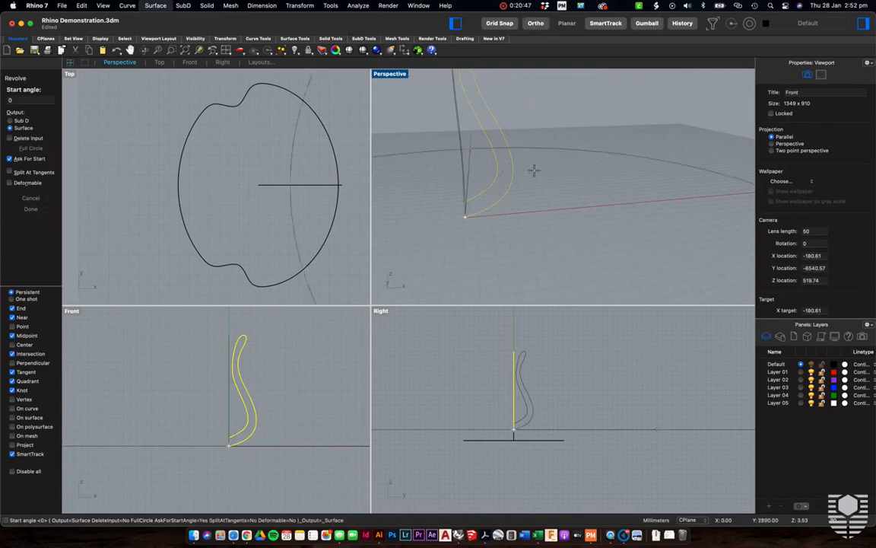
left_click(551, 204)
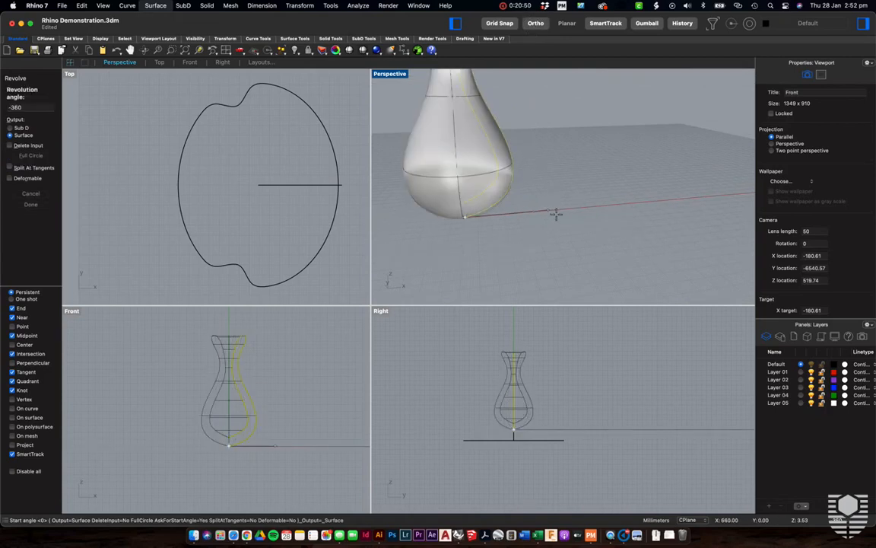
left_click(556, 215)
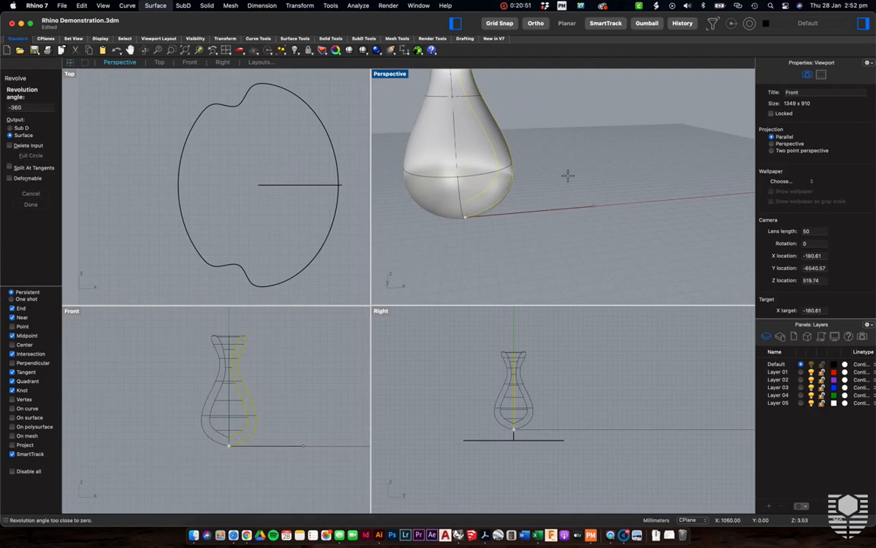
key("Return")
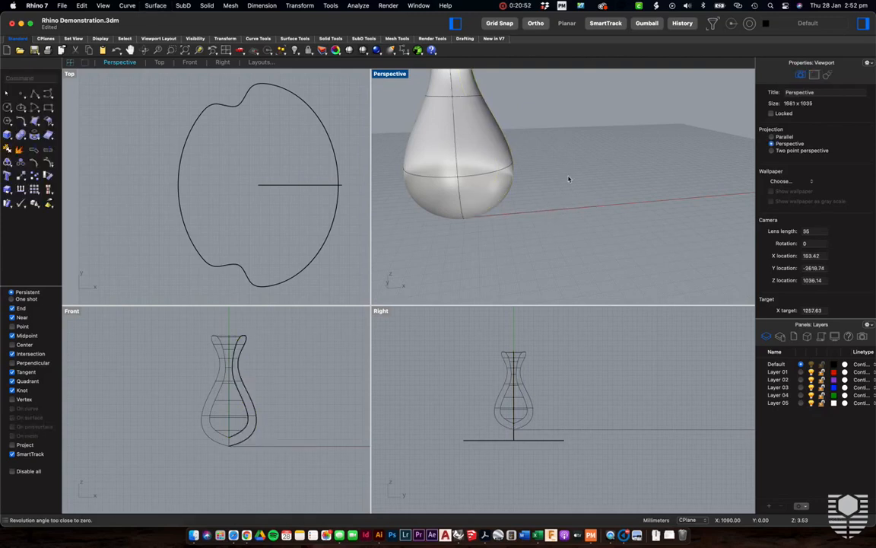
Maximize the perspective view and widen the vase's body by moving its profile curve's lower outer control point outward along x
double_click(390, 73)
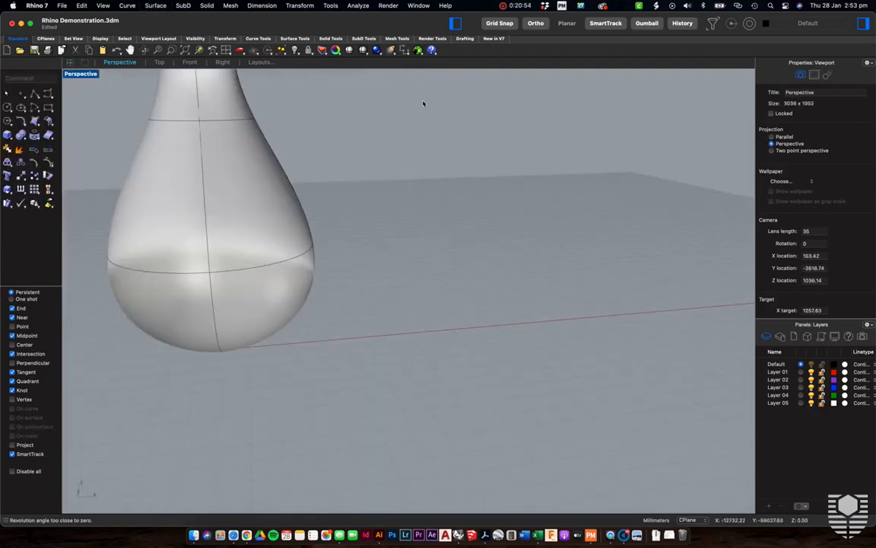
scroll(455, 148, "down", 5)
scroll(454, 149, "down", 8)
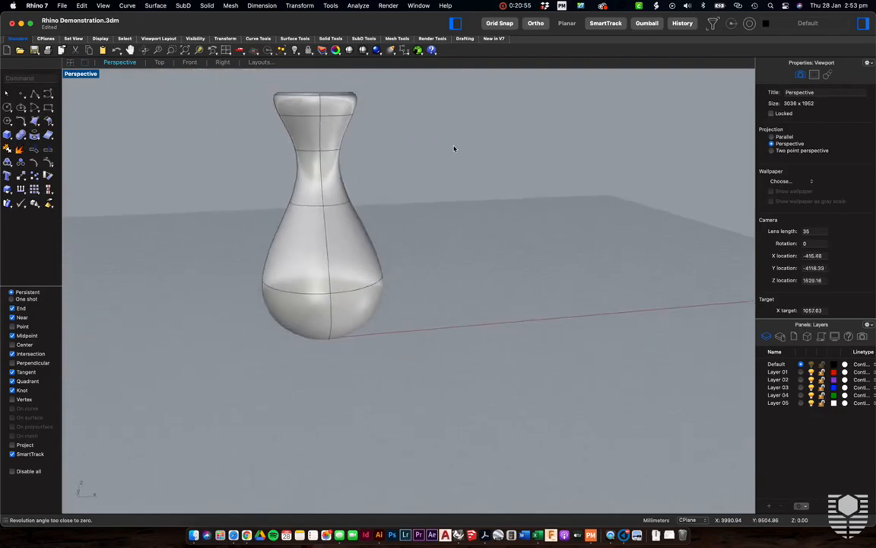
scroll(455, 148, "left", 4, "shift")
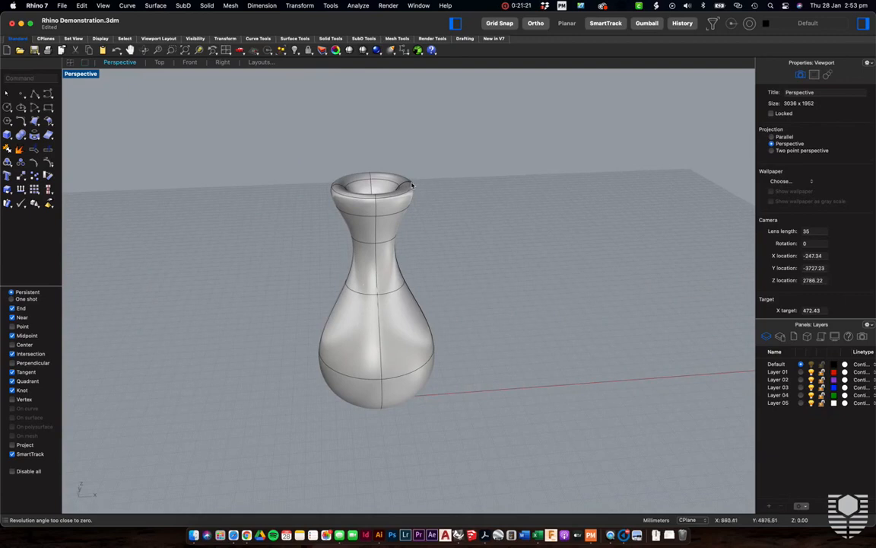
left_click(411, 185)
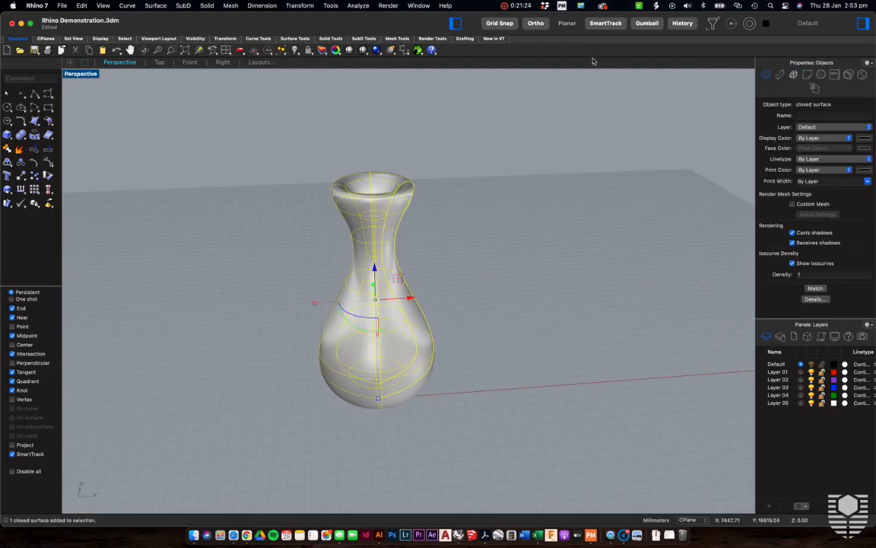
left_click(430, 328)
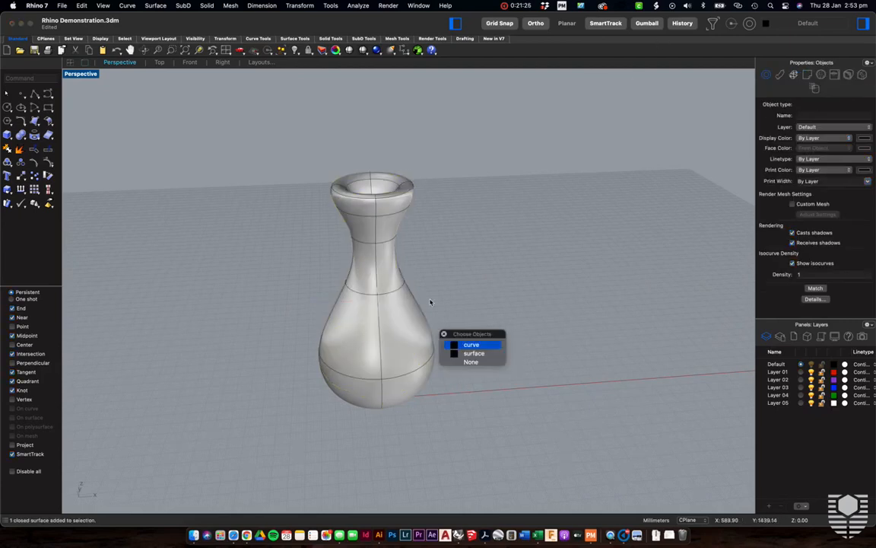
left_click(472, 345)
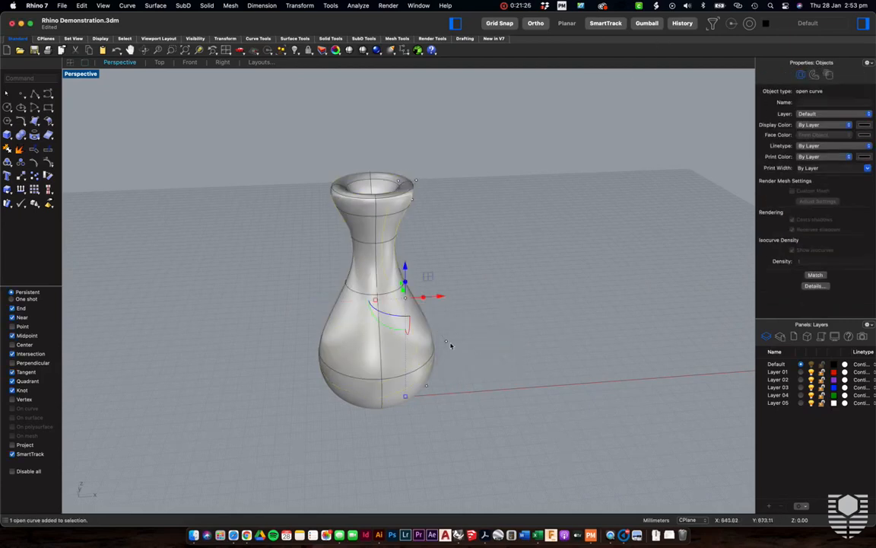
left_click_drag(447, 343, 515, 343)
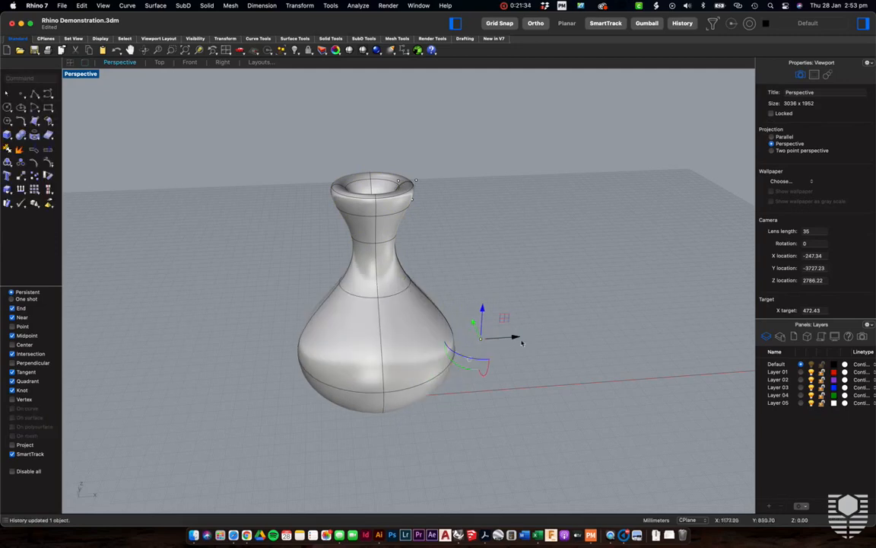
left_click(566, 328)
Rail-revolve the bowl profile along the closed wavy outline about a vertical axis through the profile's lower inner endpoint
scroll(566, 327, "left", 10, "shift")
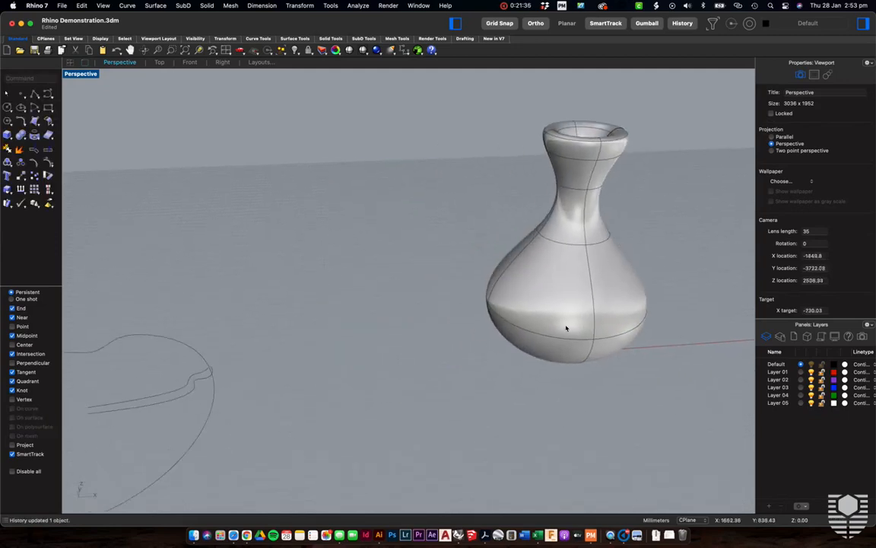
scroll(565, 328, "left", 10, "shift")
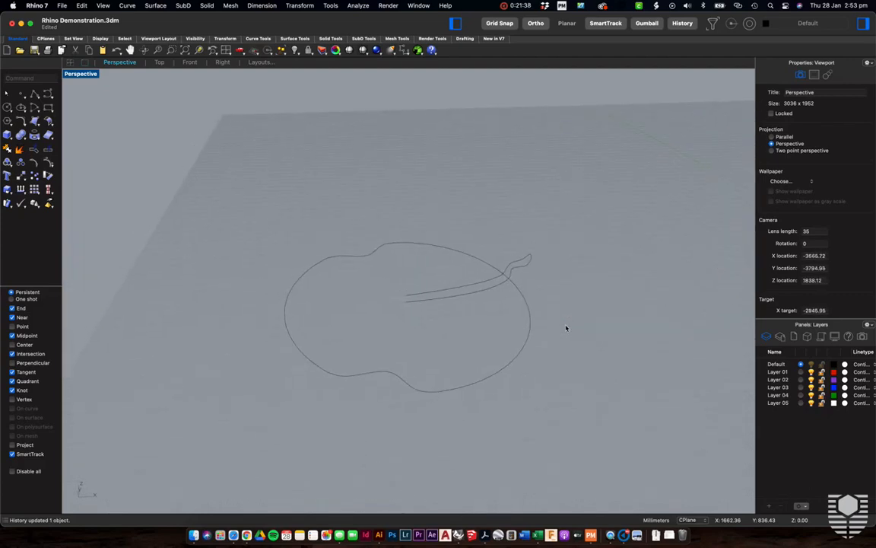
left_click(155, 5)
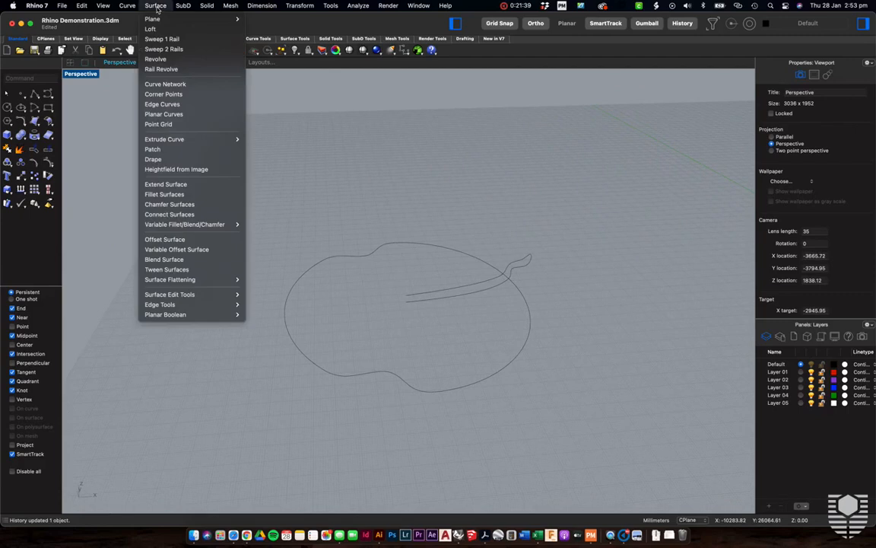
left_click(162, 69)
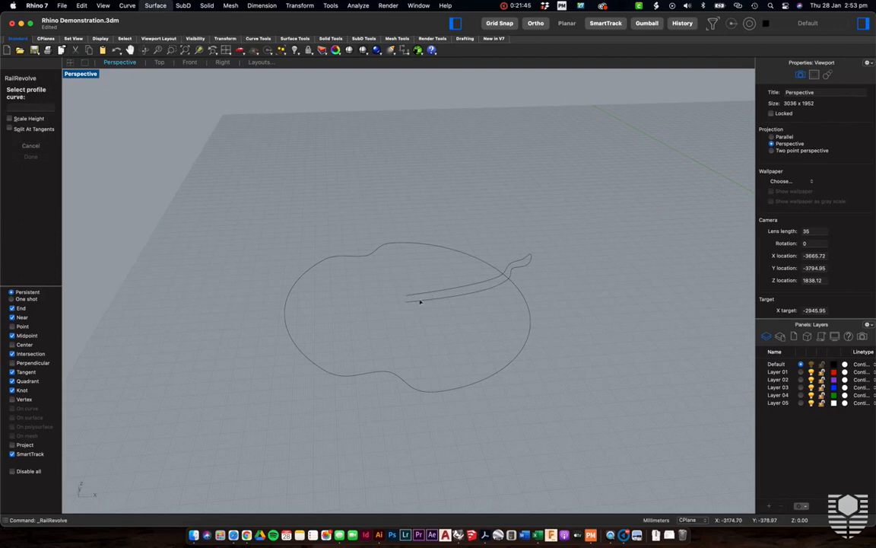
left_click(429, 301)
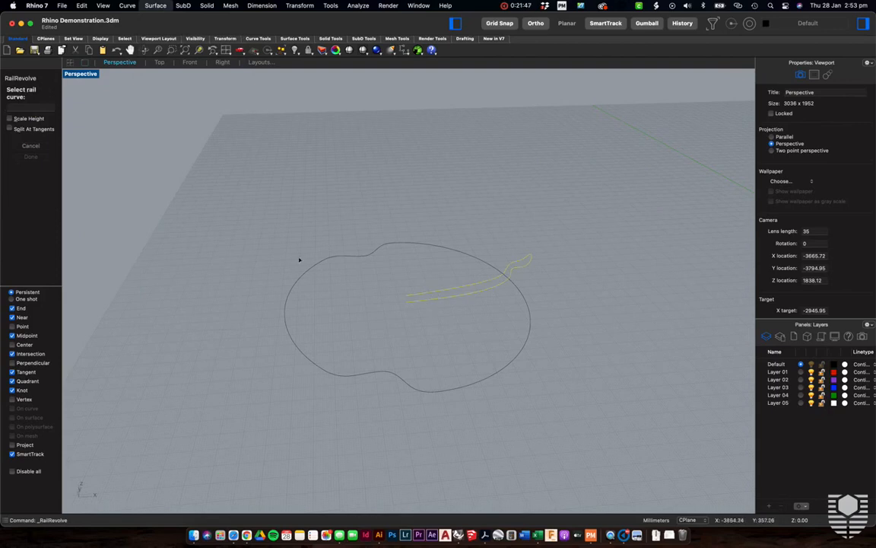
left_click(474, 257)
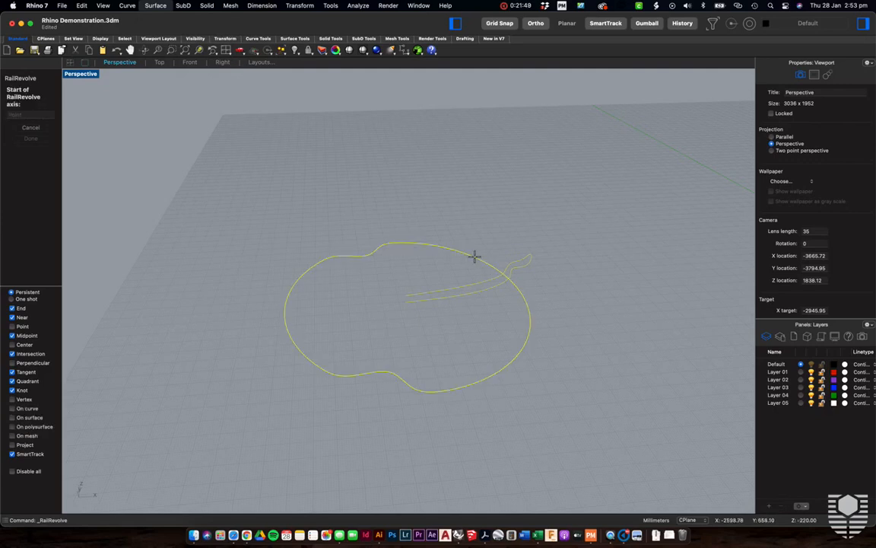
left_click(407, 302)
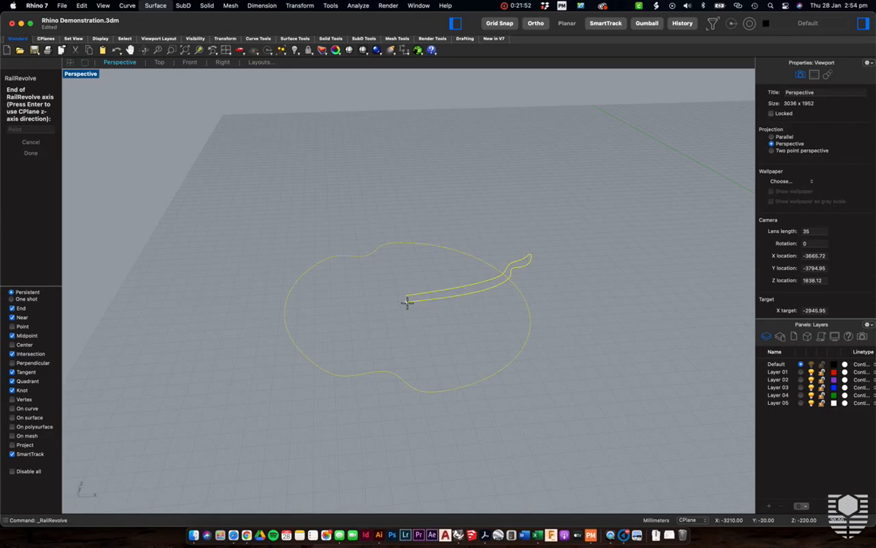
key("Return")
Select the bowl's profile curve and move its control point near the rim upward to reshape the bowl's edge
right_click_drag(483, 285, 482, 284)
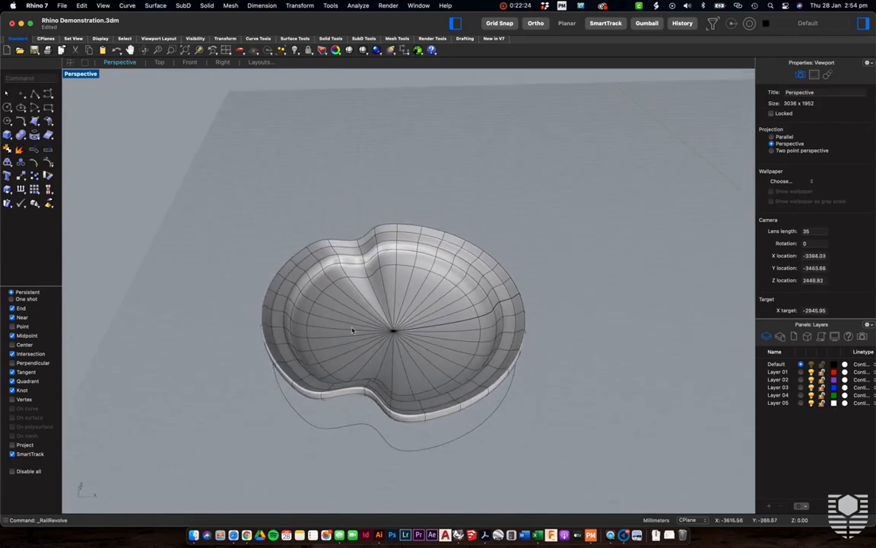
right_click_drag(309, 467, 309, 468)
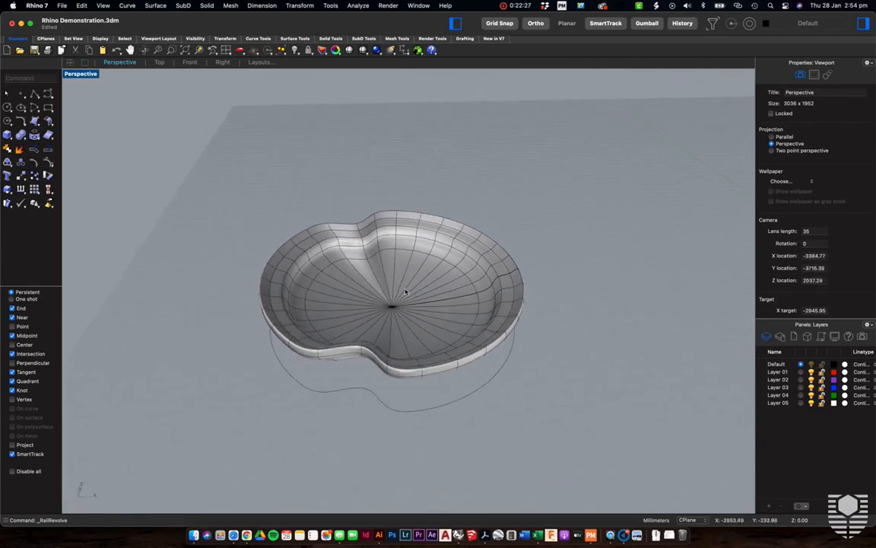
left_click(499, 286)
key("Escape")
left_click(512, 277)
key("Escape")
left_click(520, 277)
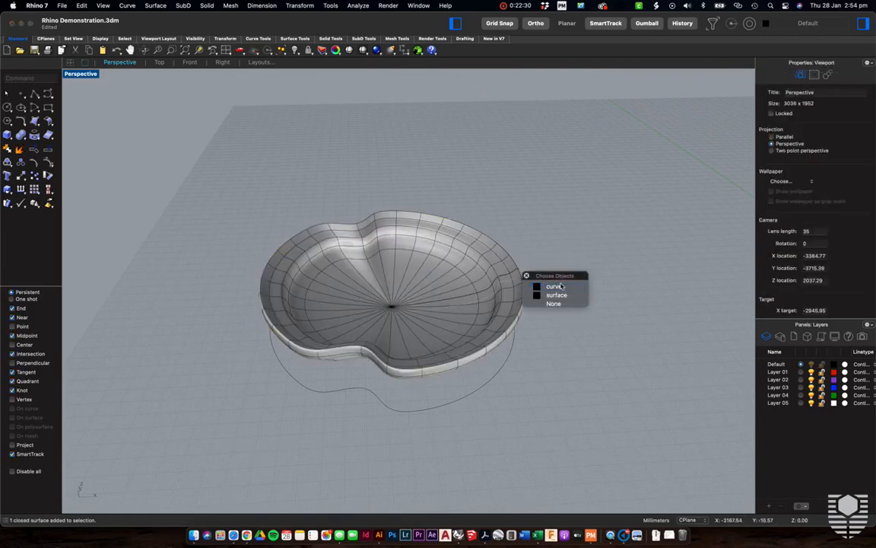
left_click(553, 286)
left_click_drag(497, 280, 499, 219)
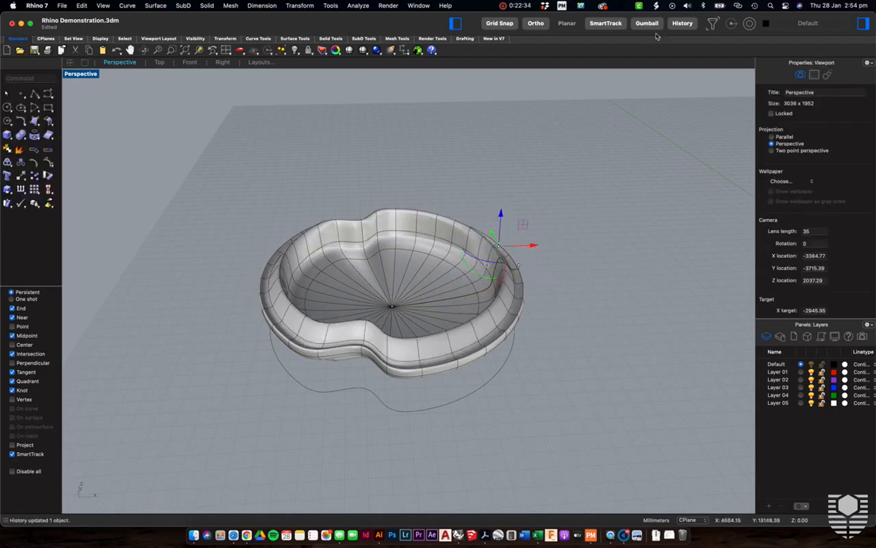
left_click_drag(501, 213, 503, 158)
right_click_drag(556, 260, 556, 260)
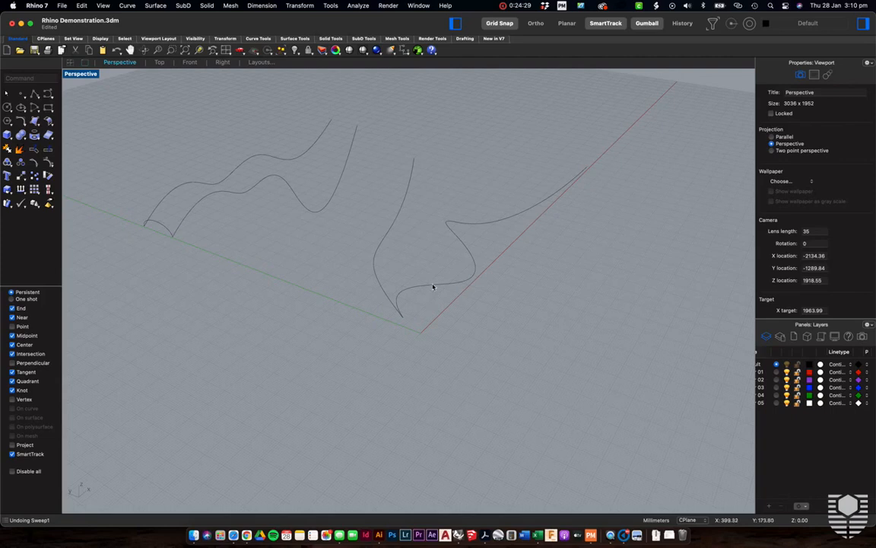
Sweep the upright curved profile along the wavy rail beside the red axis with Sweep 1 Rail, keeping Freeform style and unchanged cross sections
left_click(432, 288)
left_click(441, 298)
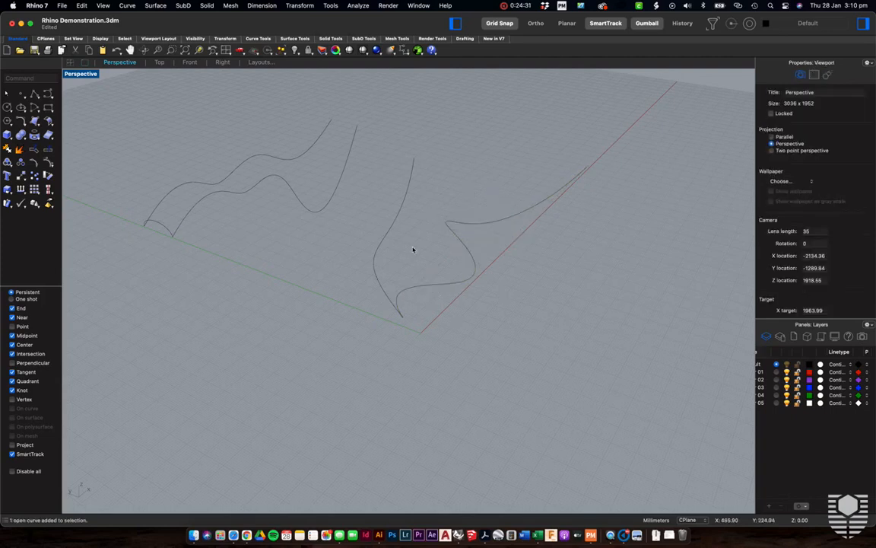
left_click(393, 221)
left_click(456, 305)
left_click(155, 5)
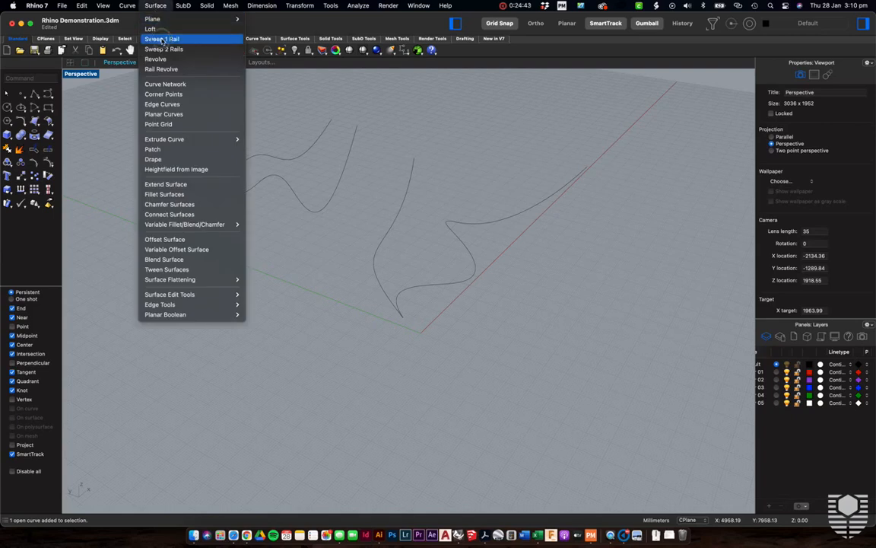
left_click(162, 39)
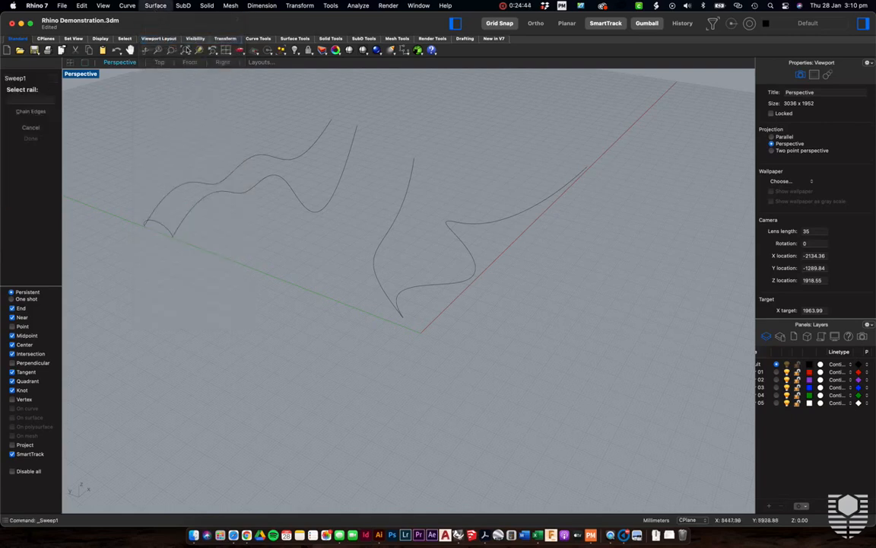
left_click(471, 226)
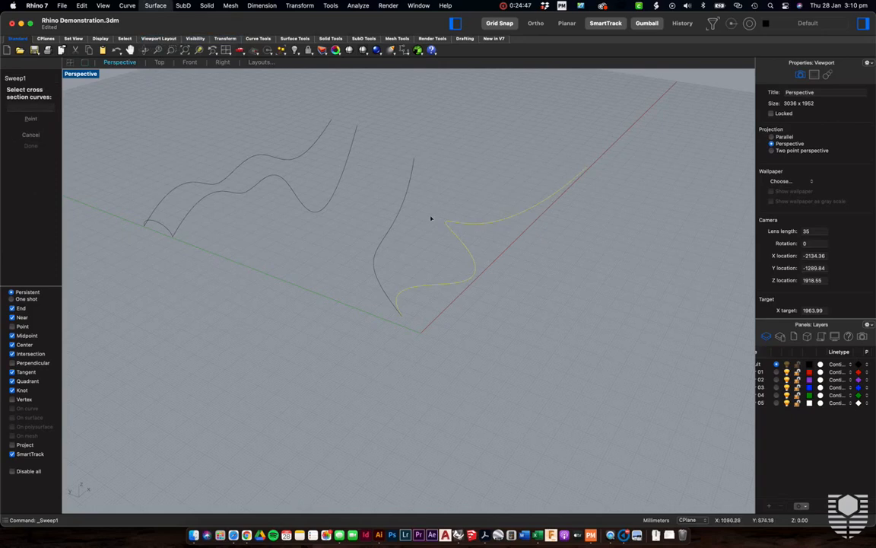
left_click(403, 210)
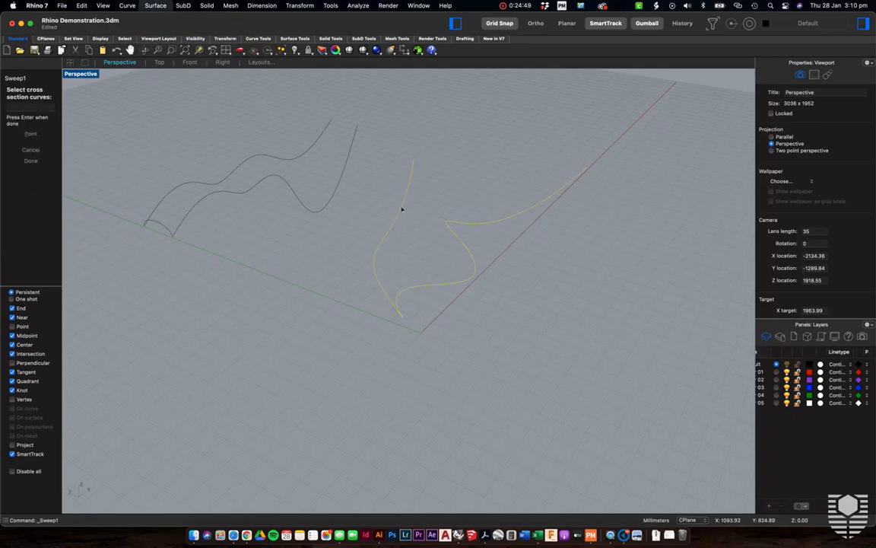
key("Return")
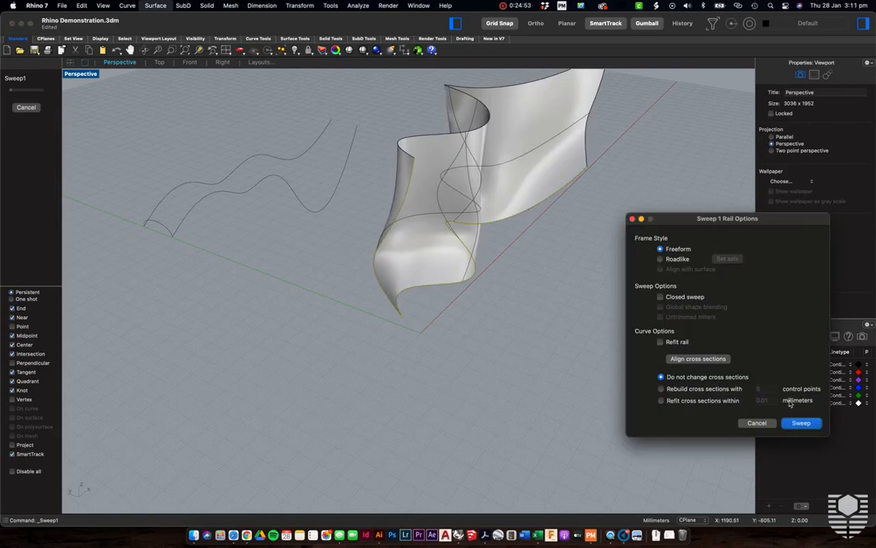
left_click(802, 423)
Sweep the small arc along the two wavy rails starting at the green axis with Sweep 2 Rails, leaving the cross sections unchanged
scroll(592, 327, "left", 5)
scroll(593, 326, "left", 10)
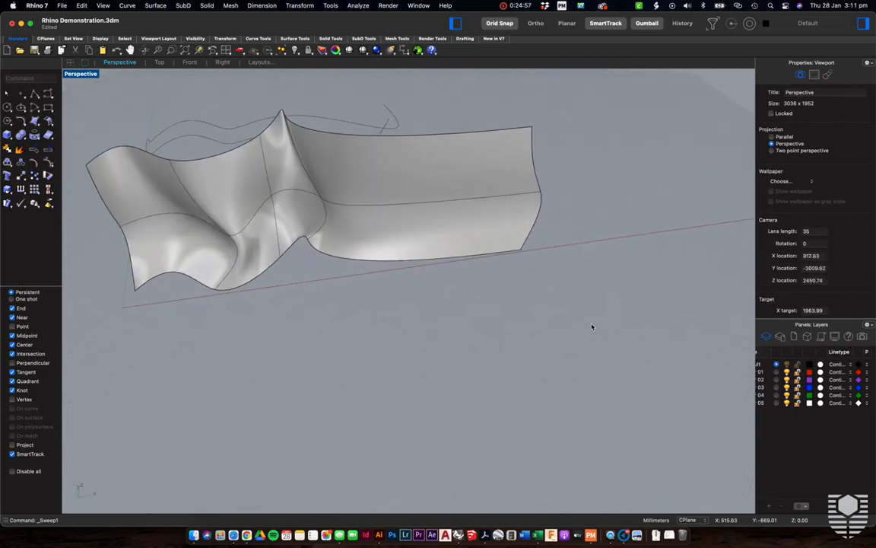
scroll(593, 326, "right", 10)
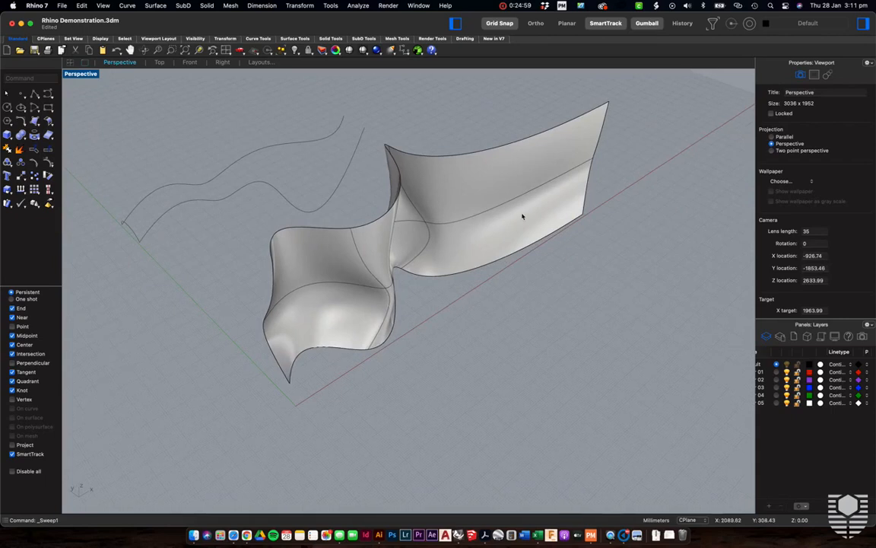
scroll(522, 217, "left", 10)
scroll(522, 217, "right", 10)
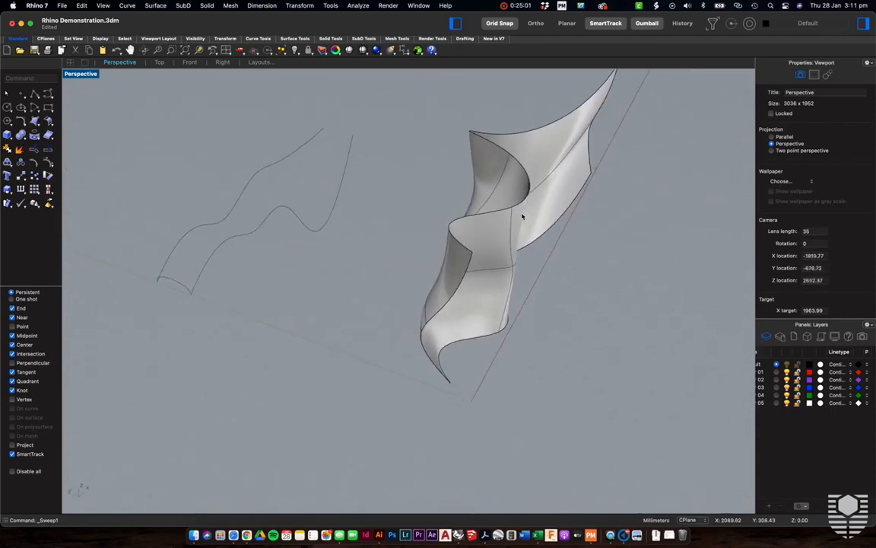
scroll(522, 217, "right", 5)
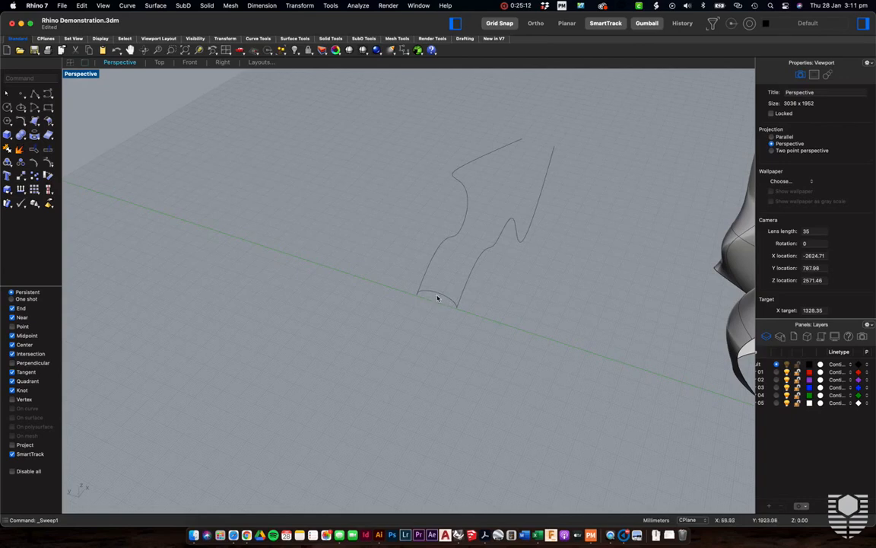
right_click_drag(437, 298, 405, 317, "shift")
right_click_drag(480, 222, 481, 216)
left_click(155, 7)
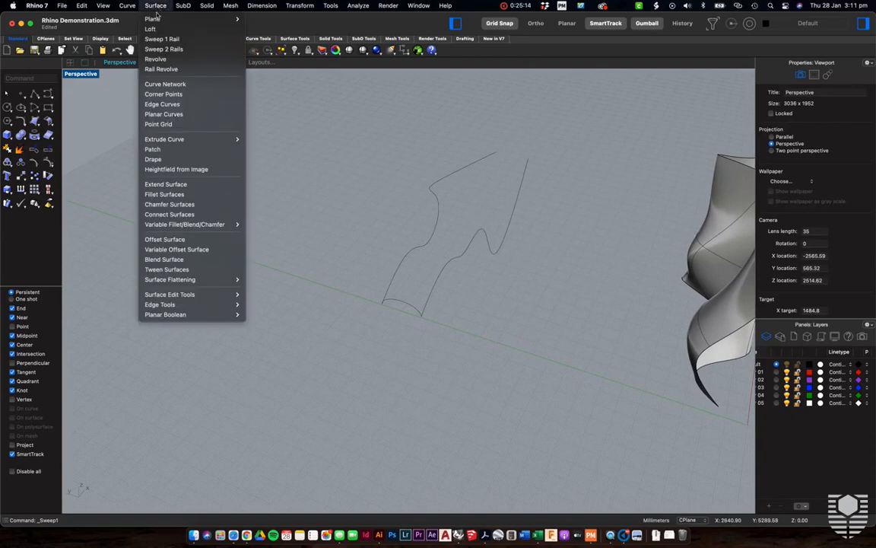
left_click(164, 49)
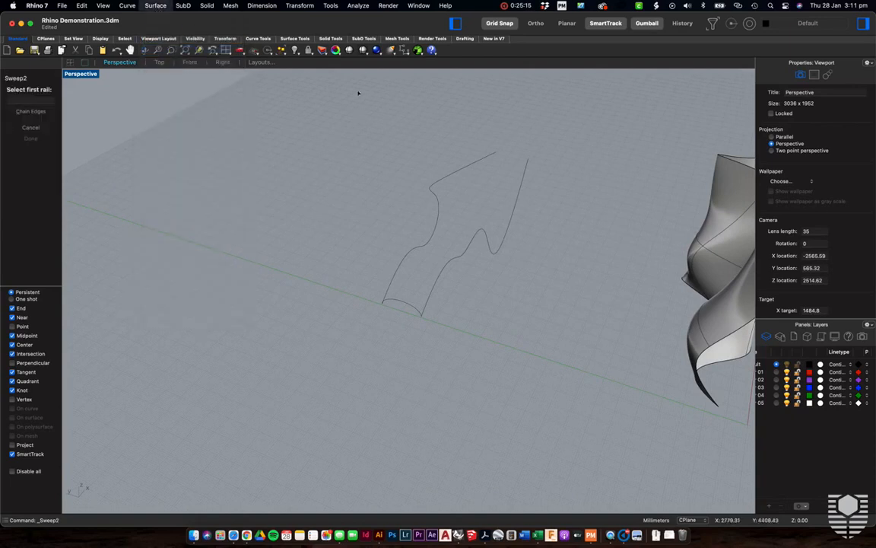
left_click(517, 198)
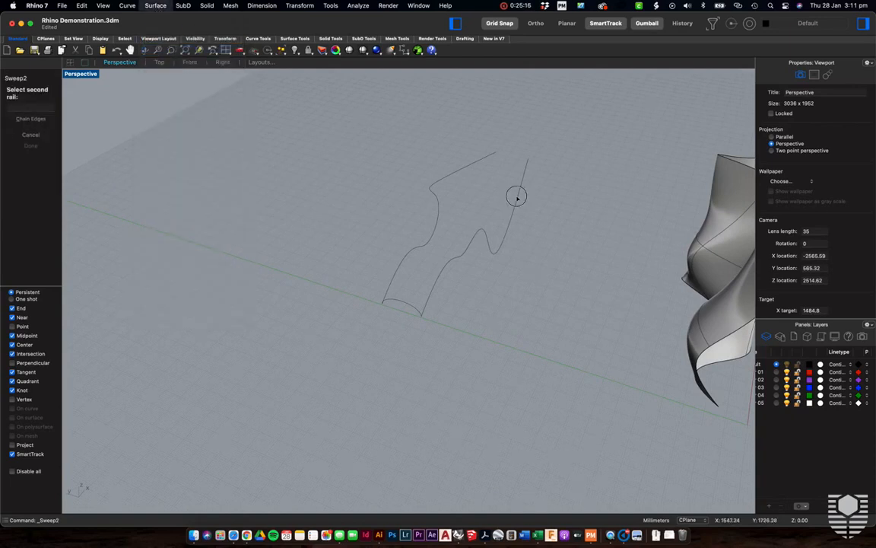
left_click(471, 168)
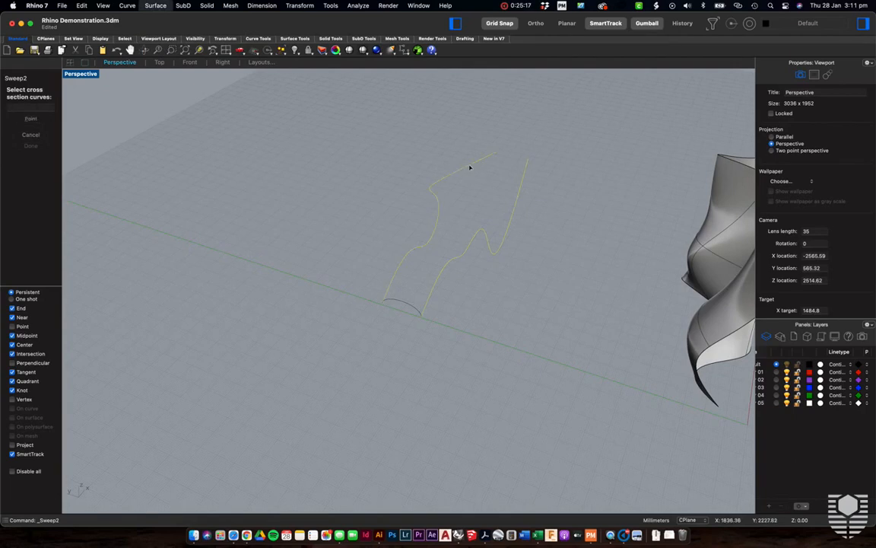
left_click(407, 305)
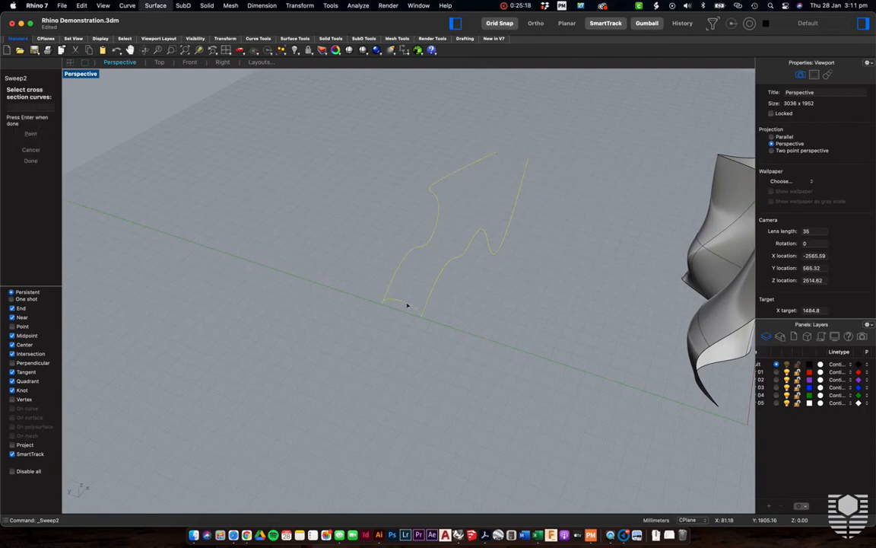
key("Return")
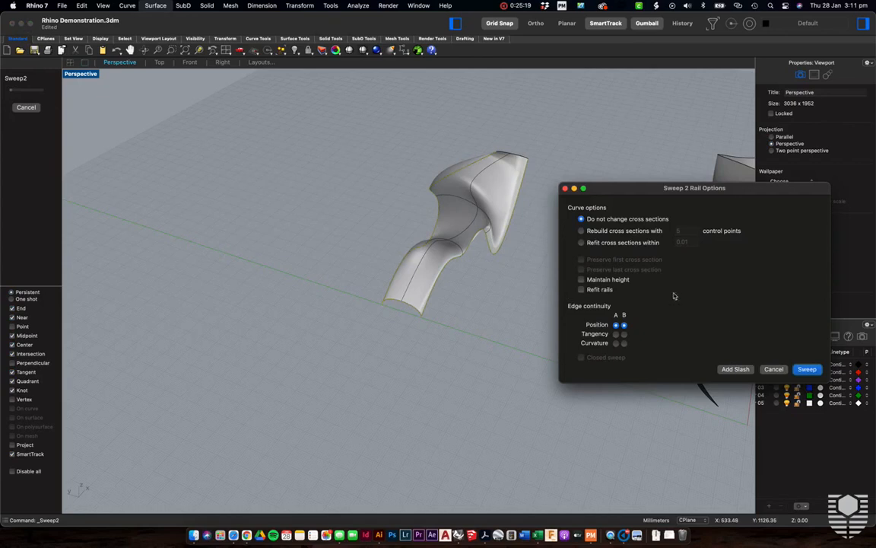
key("Return")
scroll(597, 194, "up", 3)
scroll(597, 194, "up", 4)
right_click_drag(598, 195, 477, 220)
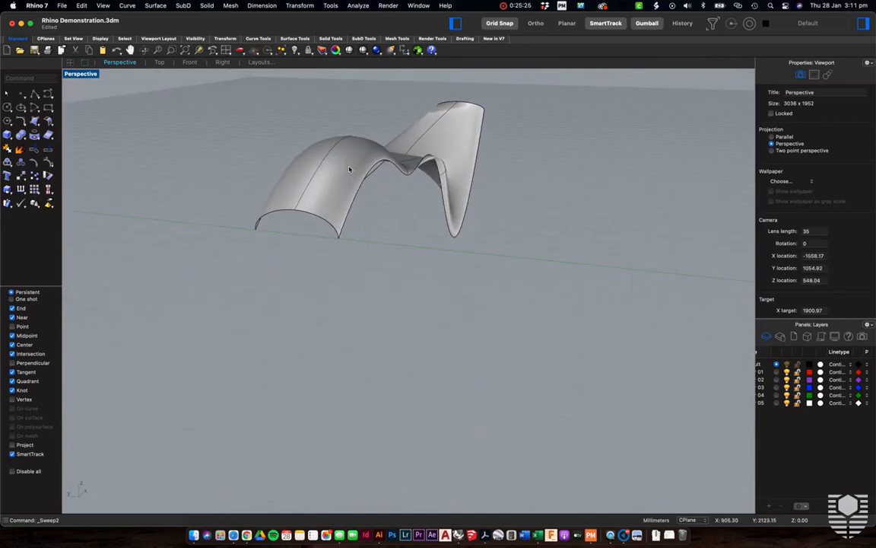
right_click_drag(349, 169, 350, 169)
scroll(350, 169, "down", 1)
scroll(347, 292, "up", 1)
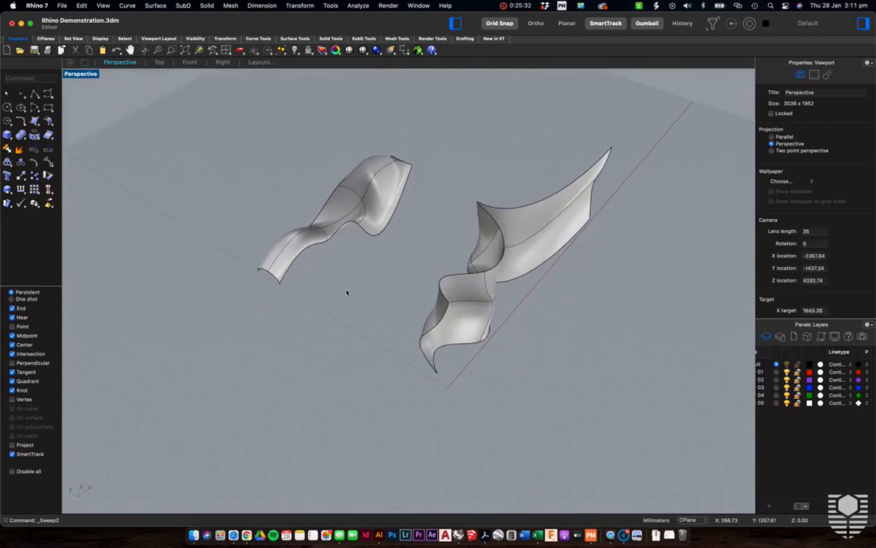
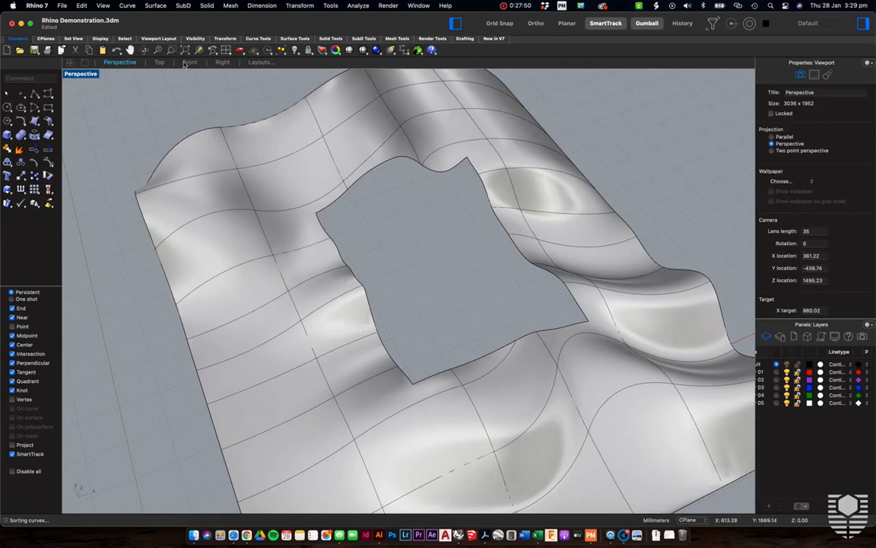
Start a Curve Network surface from the four edges bounding the hole in the undulating surface
left_click(155, 5)
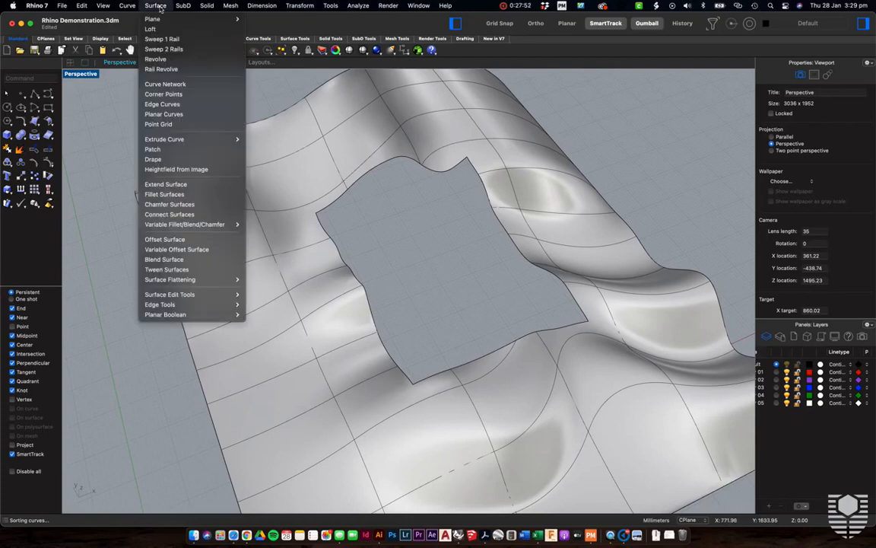
left_click(171, 84)
left_click(388, 163)
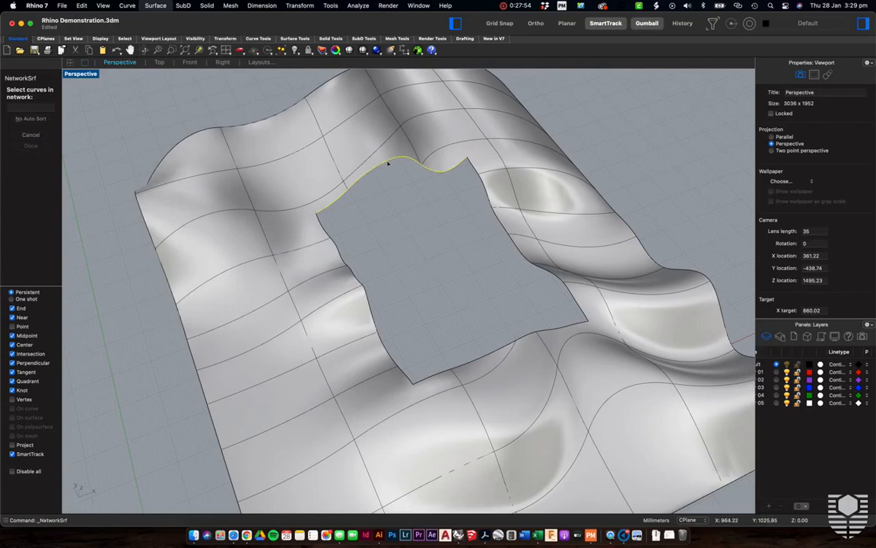
left_click(341, 257)
left_click(498, 353)
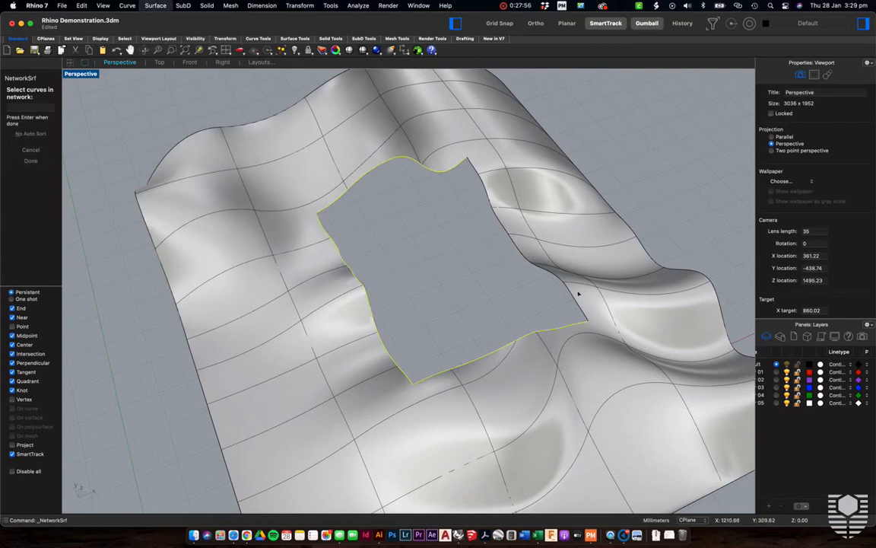
left_click(564, 290)
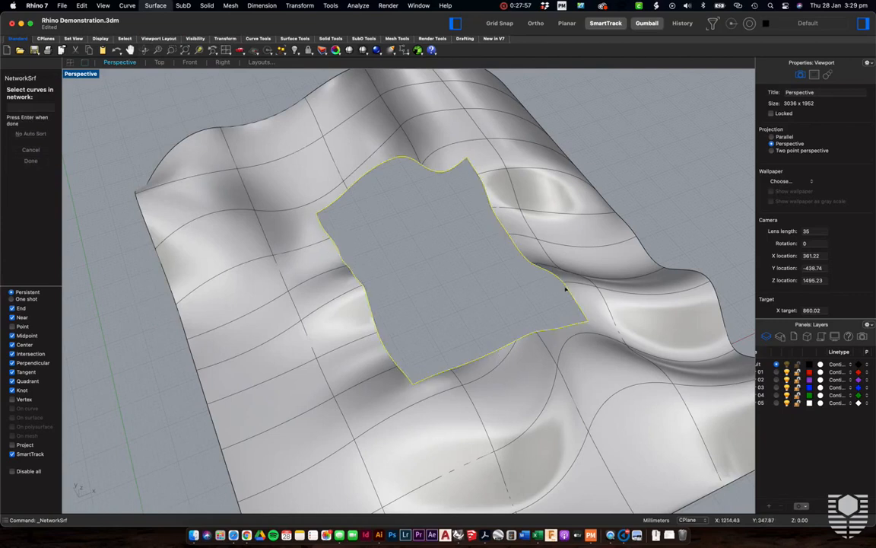
key("Return")
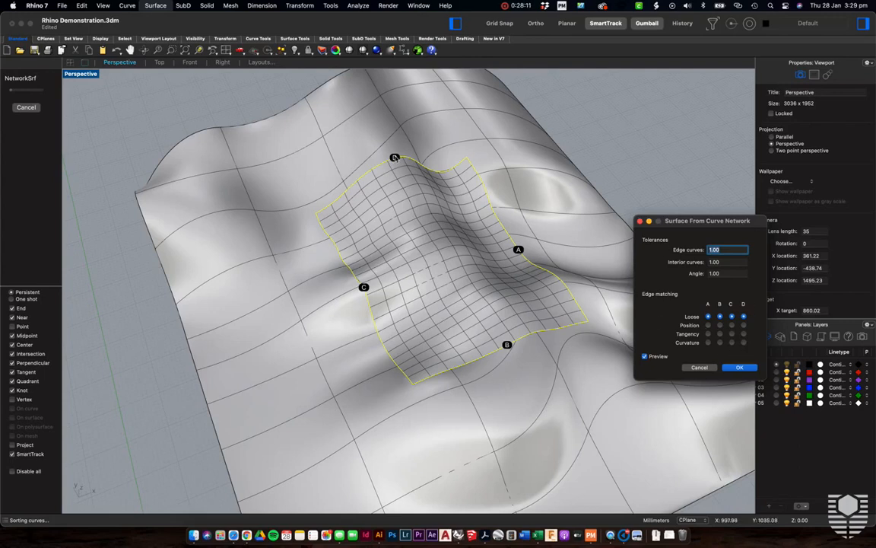
Try Position and Tangency matching on edge D, and set Curvature matching on all four edges A, B, C and D
left_click(743, 325)
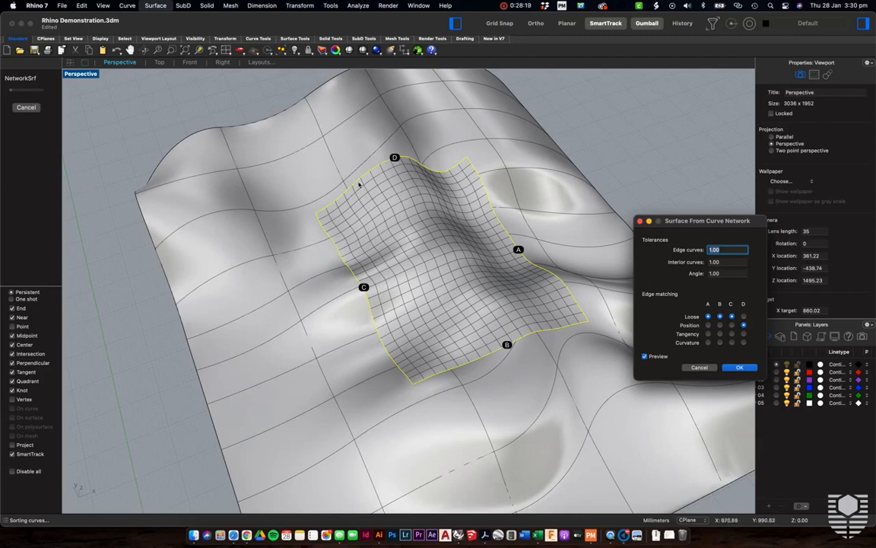
left_click(744, 334)
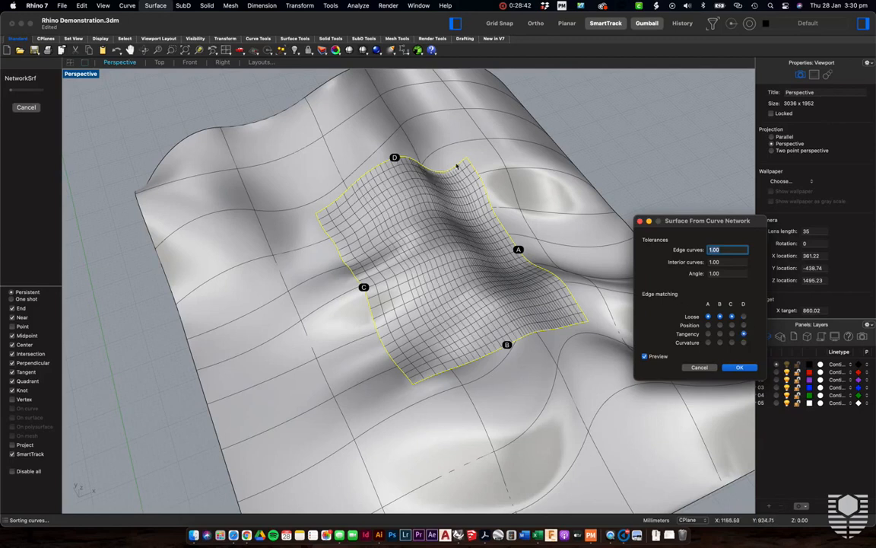
left_click(744, 342)
left_click(708, 342)
left_click(720, 343)
left_click(732, 343)
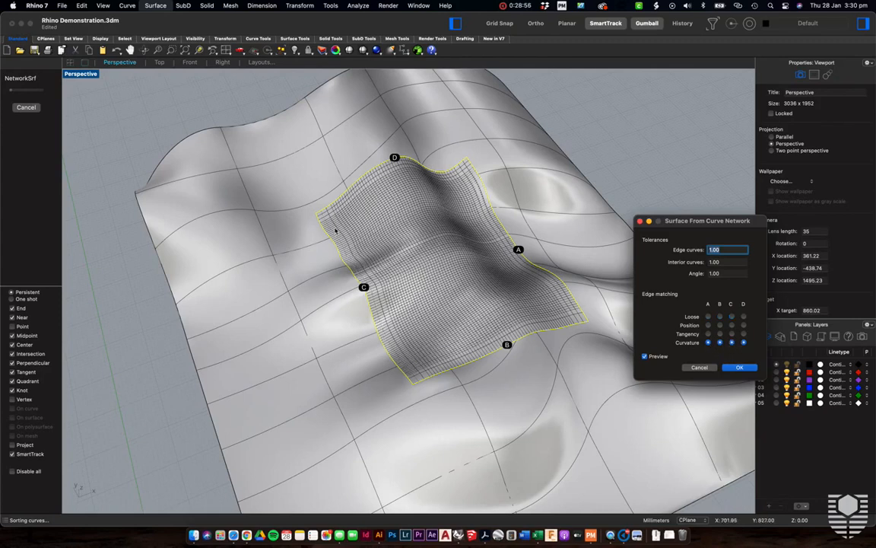
Set the network surface's edges A and C to Position matching and the edge curve tolerance to 10
left_click(708, 325)
left_click(732, 326)
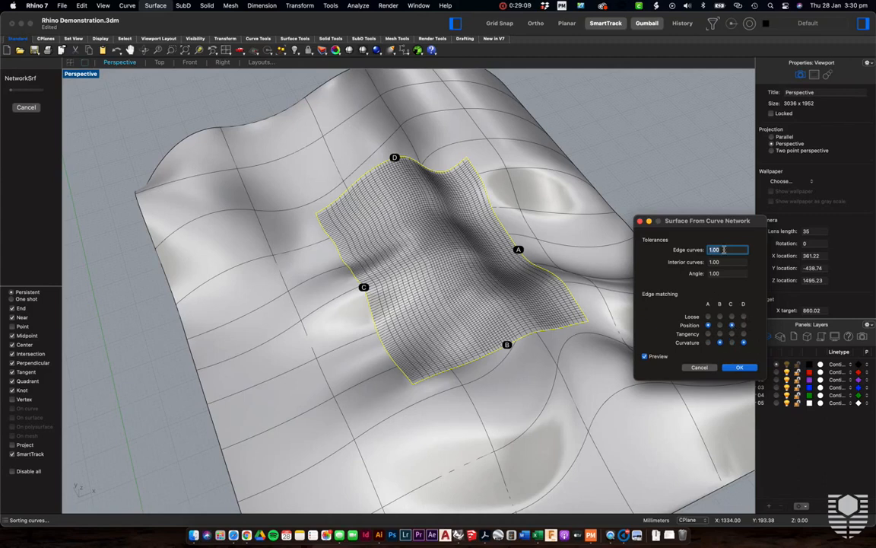
type("10")
key("Tab")
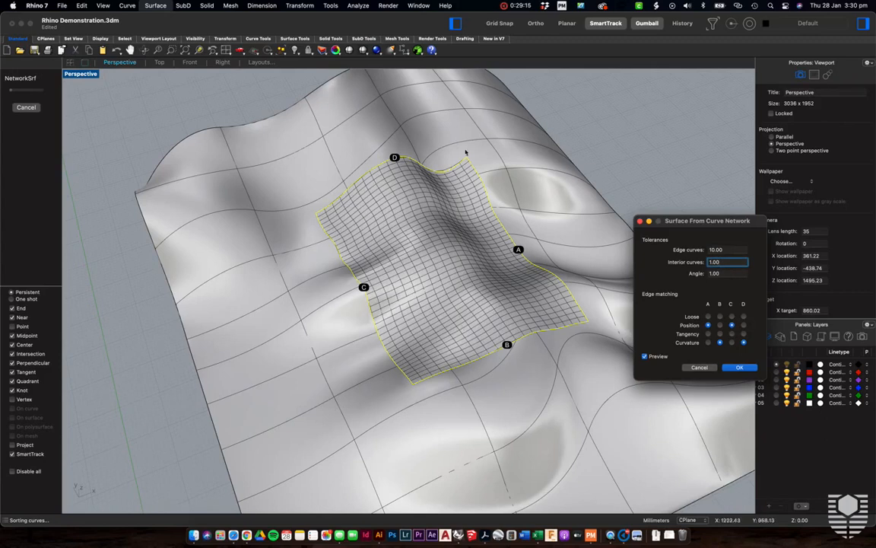
Set the edge curve tolerance to 1 and create the network surface
key("shift+Tab")
type("1")
key("Tab")
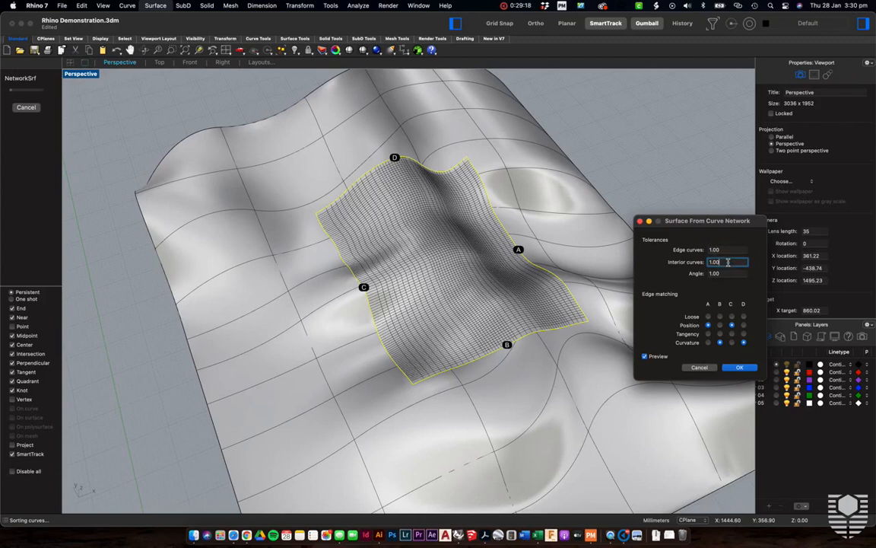
left_click(741, 368)
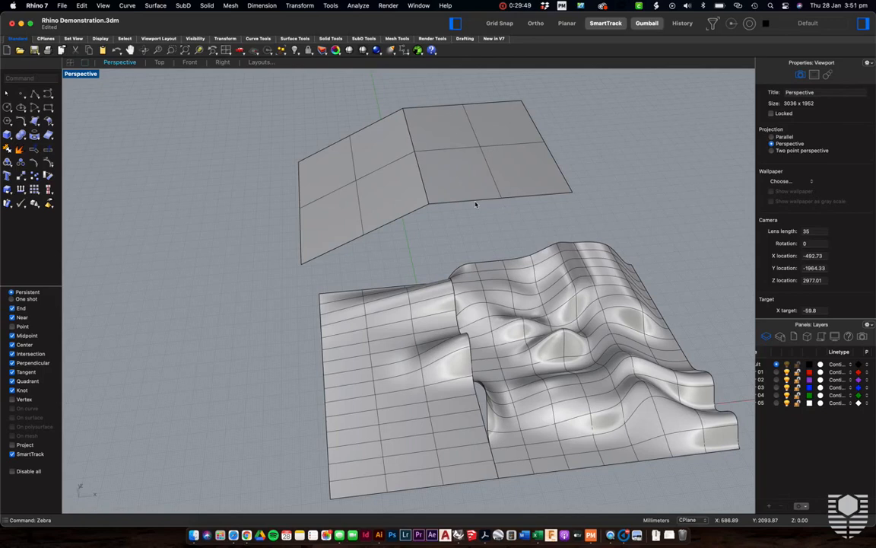
left_click(359, 6)
mouse_move(363, 39)
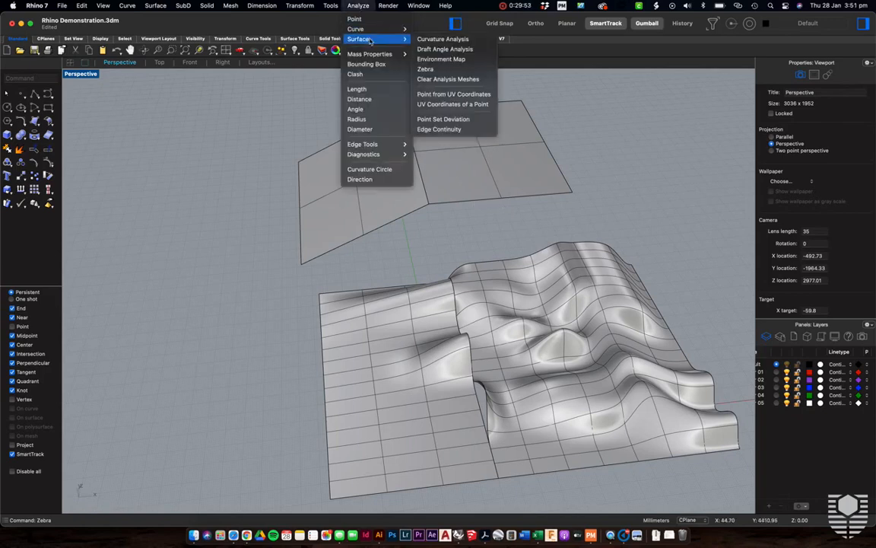
left_click(585, 114)
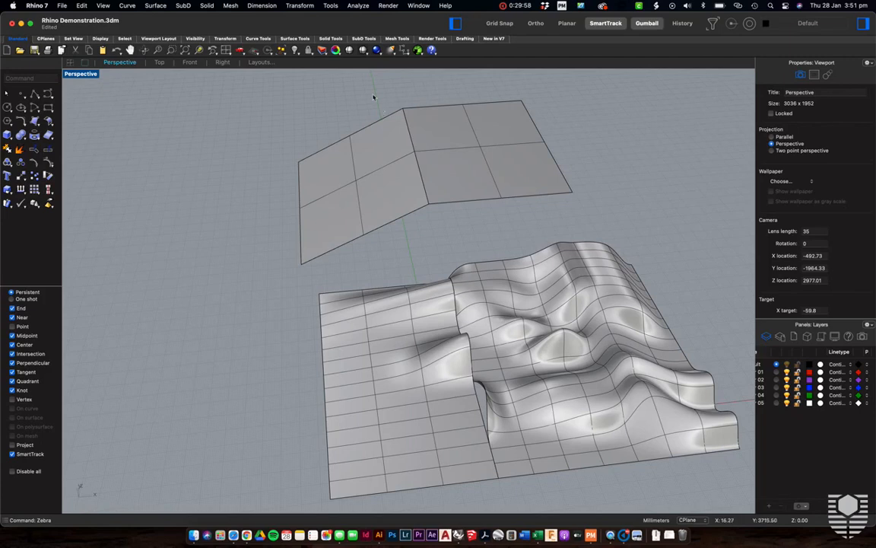
Display the surface directions of the two flat planes and the two terrain surfaces, and inspect their normals from above and below
left_click(356, 6)
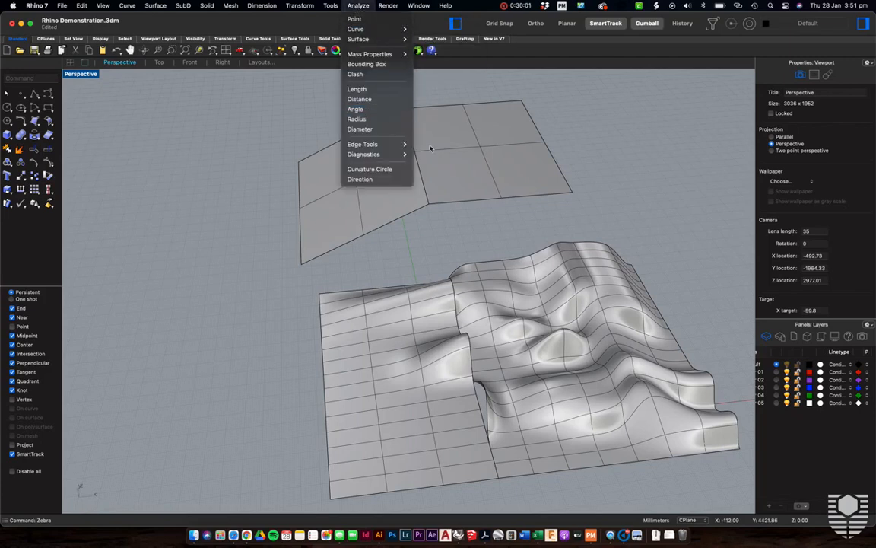
left_click(391, 180)
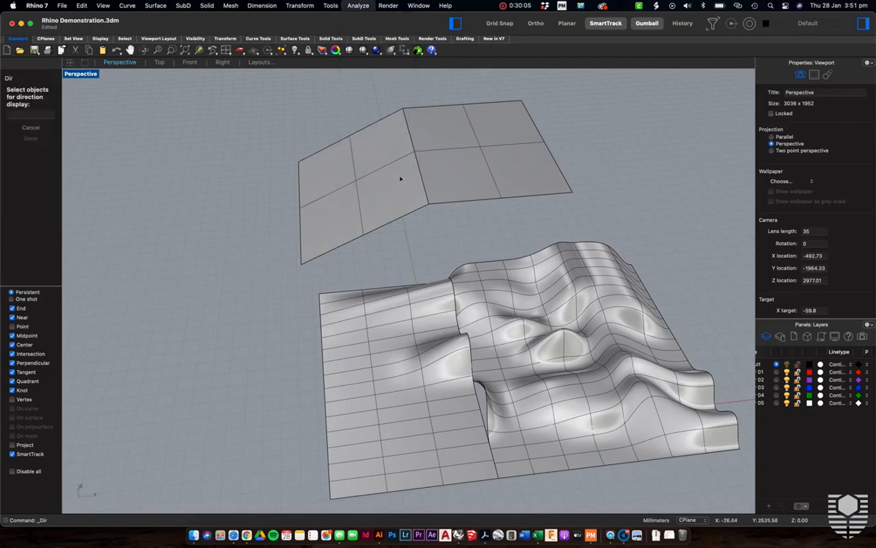
left_click(458, 171)
left_click(395, 196)
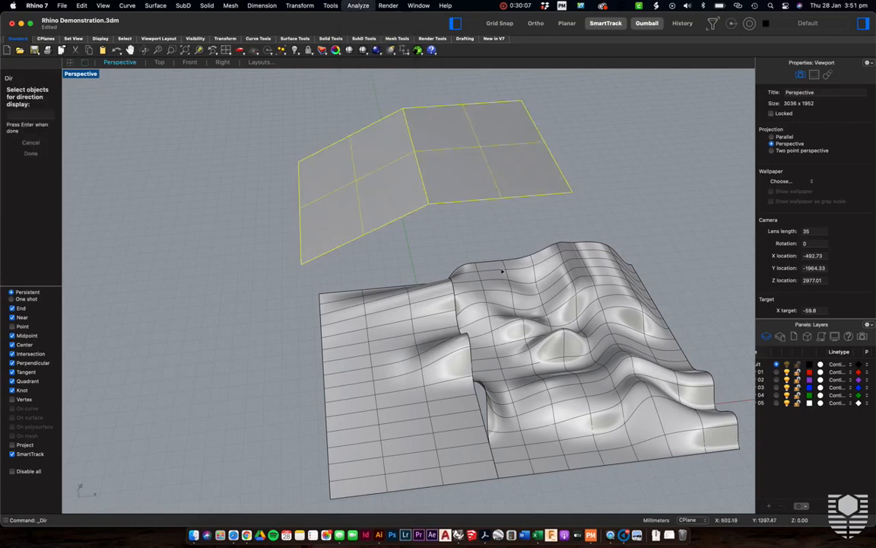
left_click(502, 270)
left_click(409, 301)
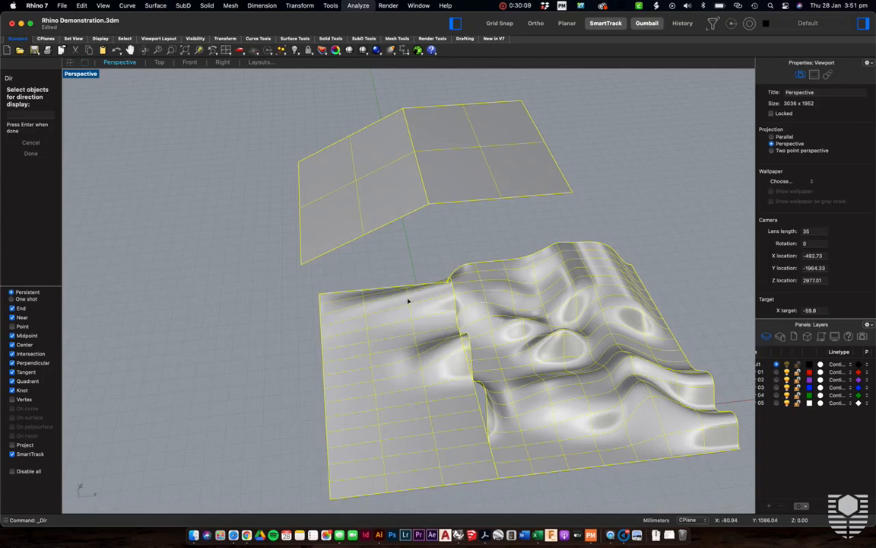
key("Return")
right_click_drag(504, 263, 540, 266)
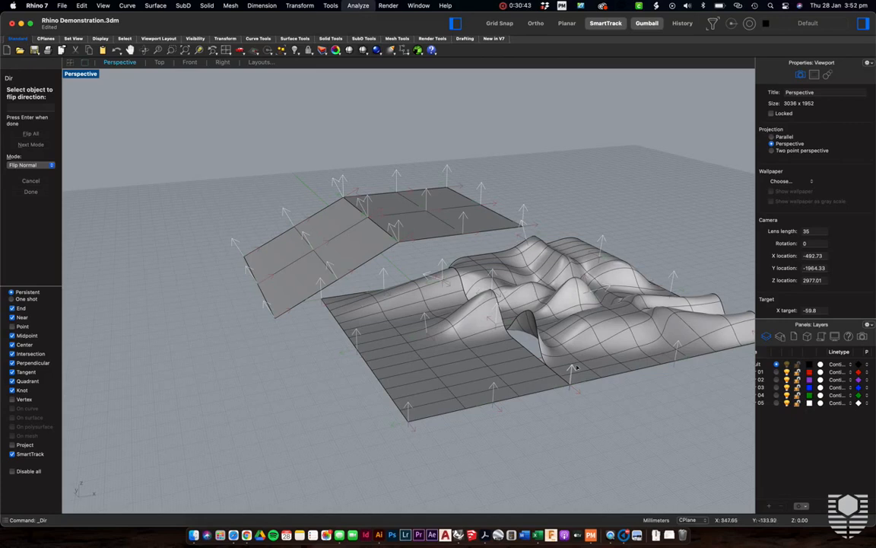
right_click_drag(607, 361, 607, 362)
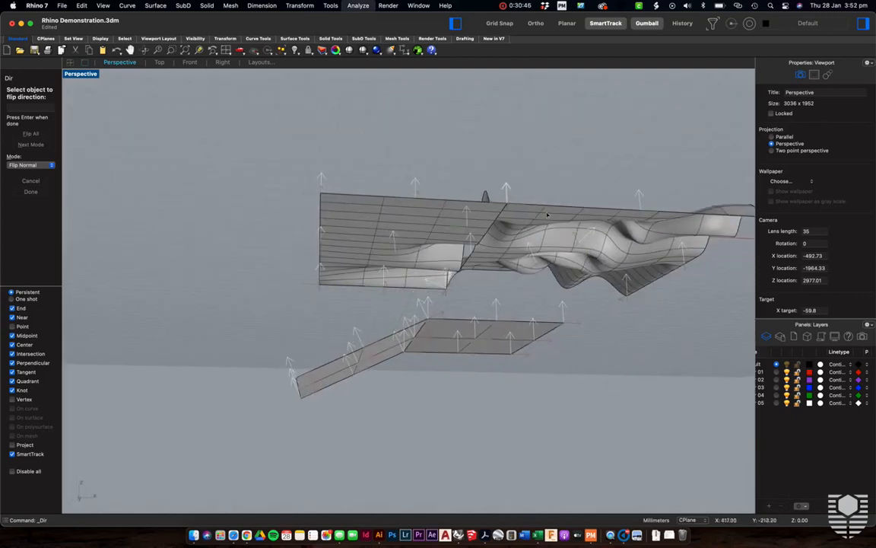
right_click_drag(573, 247, 559, 242)
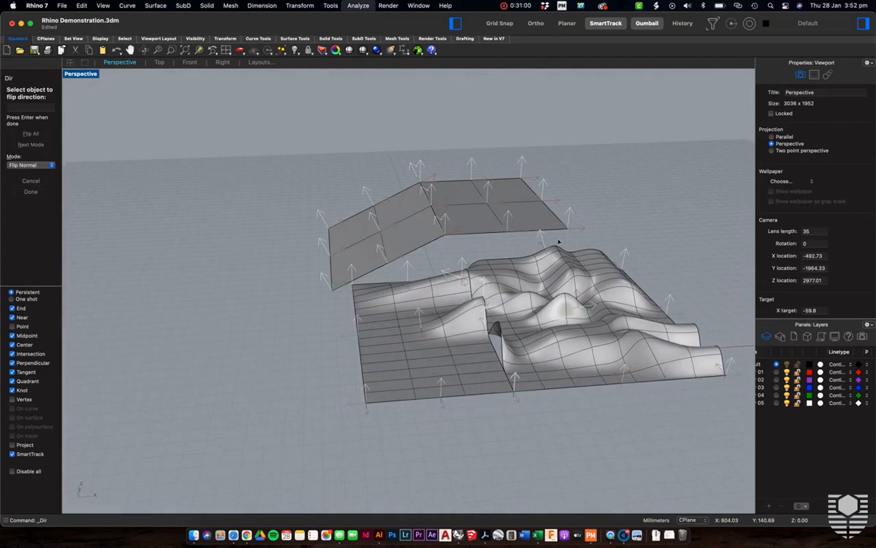
Flip the normals of the horizontal plane and the hilly terrain surface, flip them back, and finish the direction analysis
left_click(480, 204)
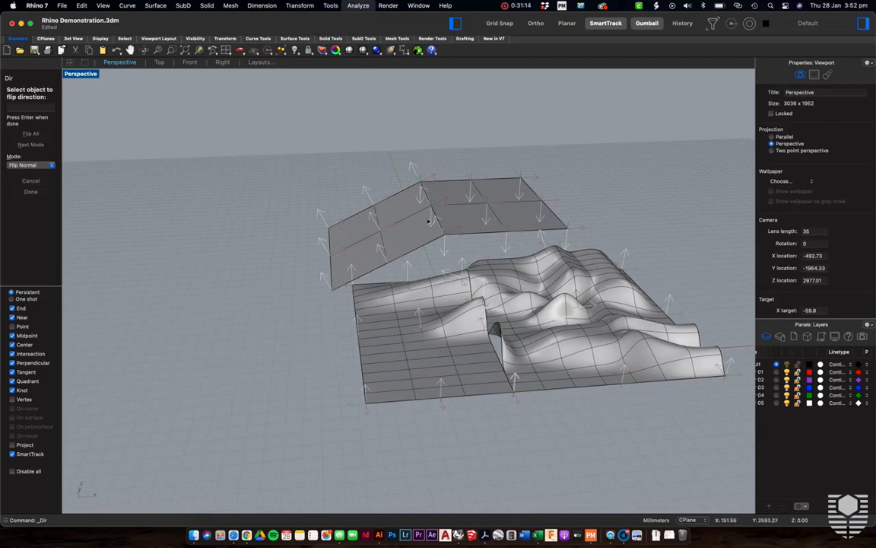
left_click(496, 207)
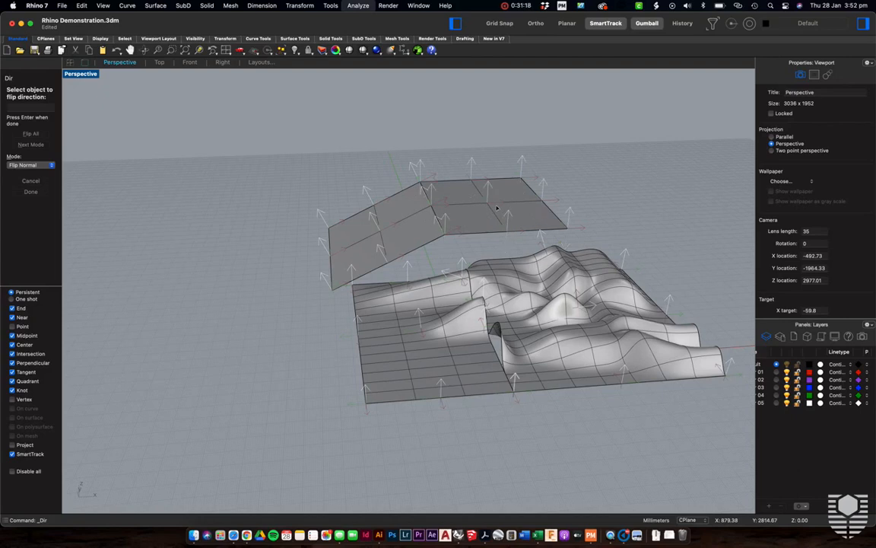
left_click(358, 6)
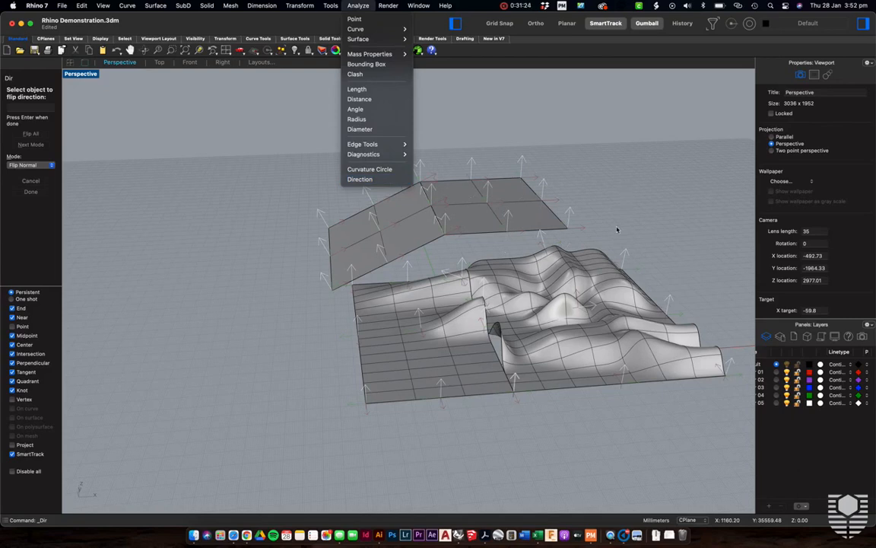
left_click(578, 277)
left_click(553, 277)
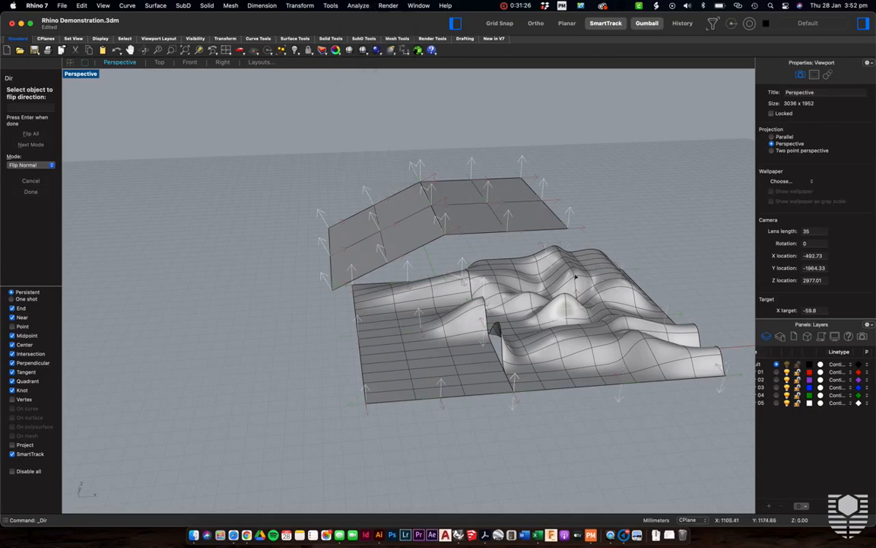
left_click(515, 285)
key("Return")
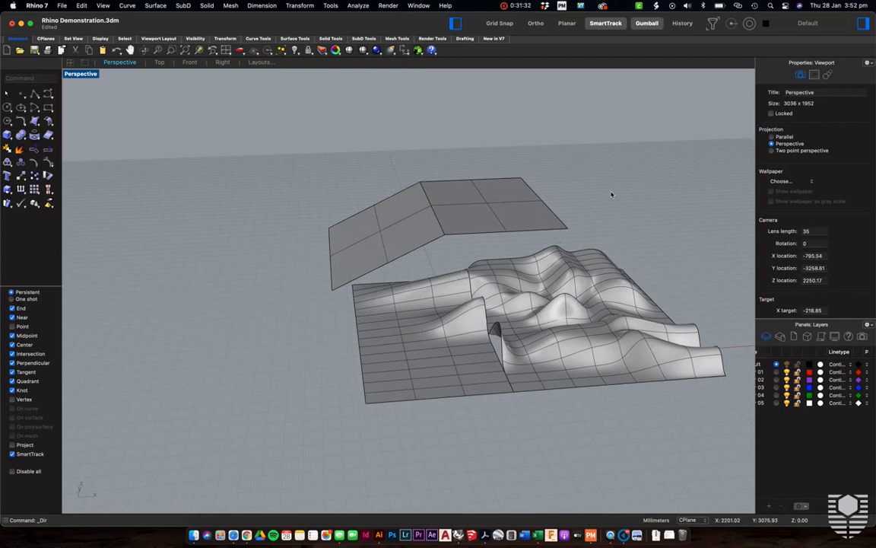
Run a Zebra analysis on all four surfaces with the stripe size set to Thin
left_click(357, 5)
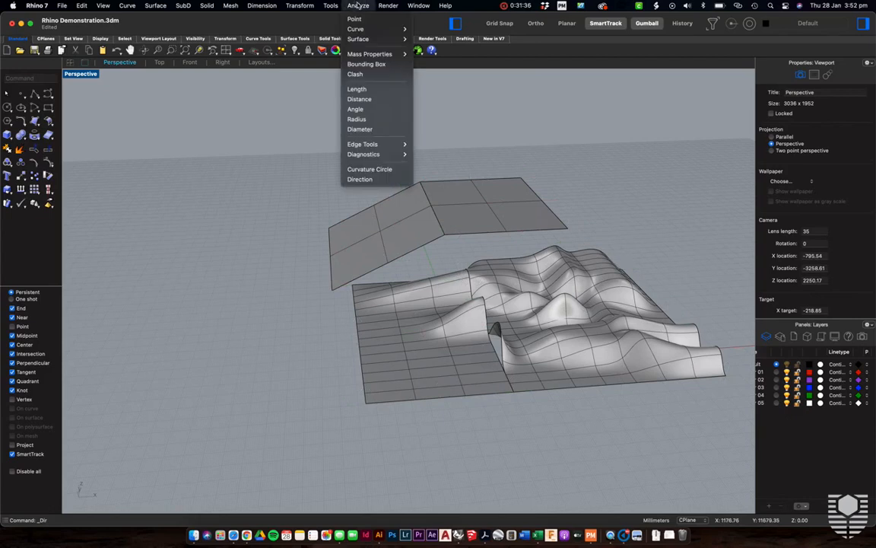
mouse_move(363, 39)
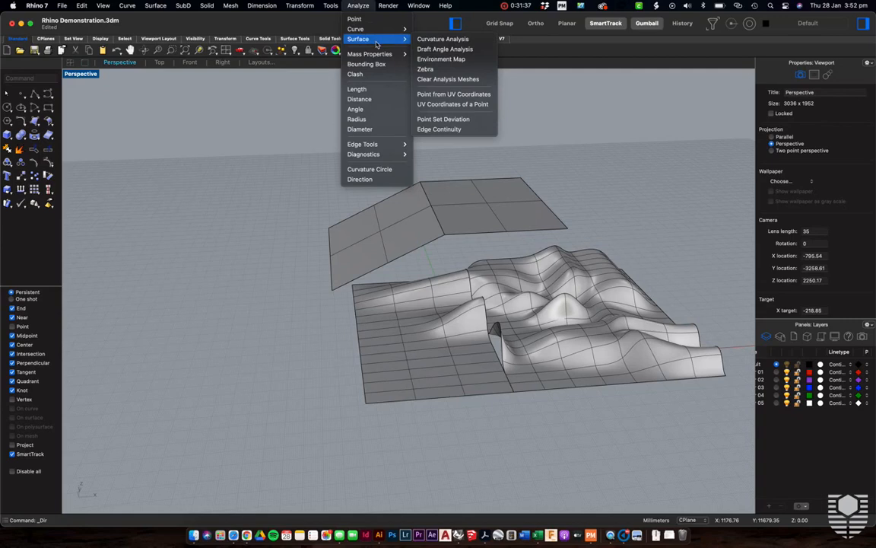
left_click(442, 70)
left_click_drag(550, 160, 376, 324)
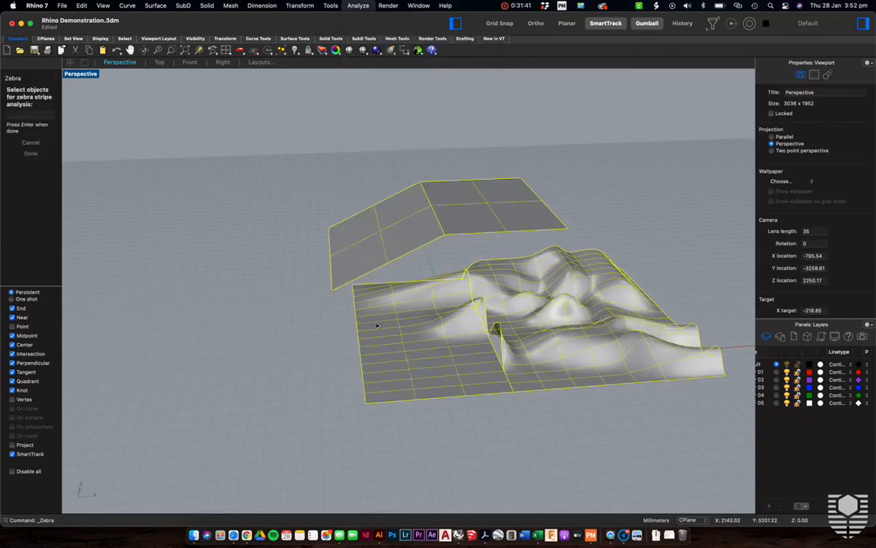
key("Return")
right_click_drag(432, 272, 539, 263)
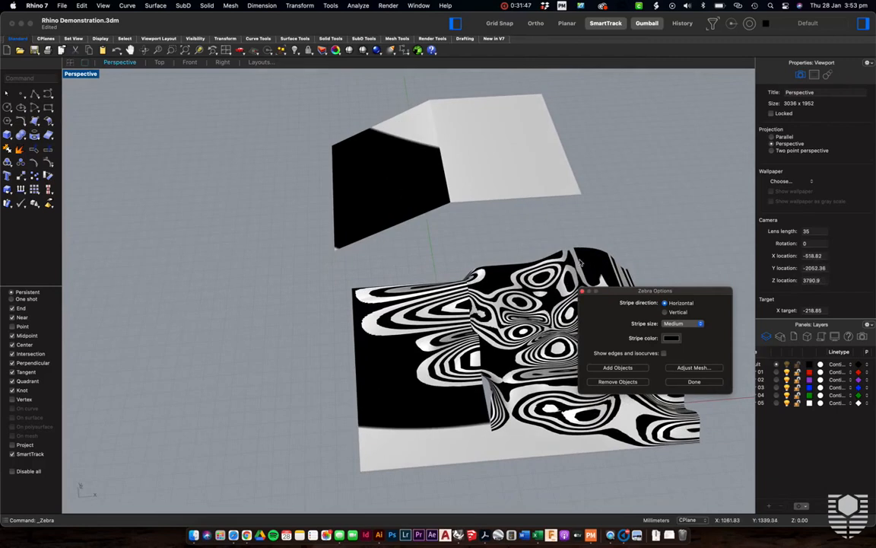
left_click(678, 323)
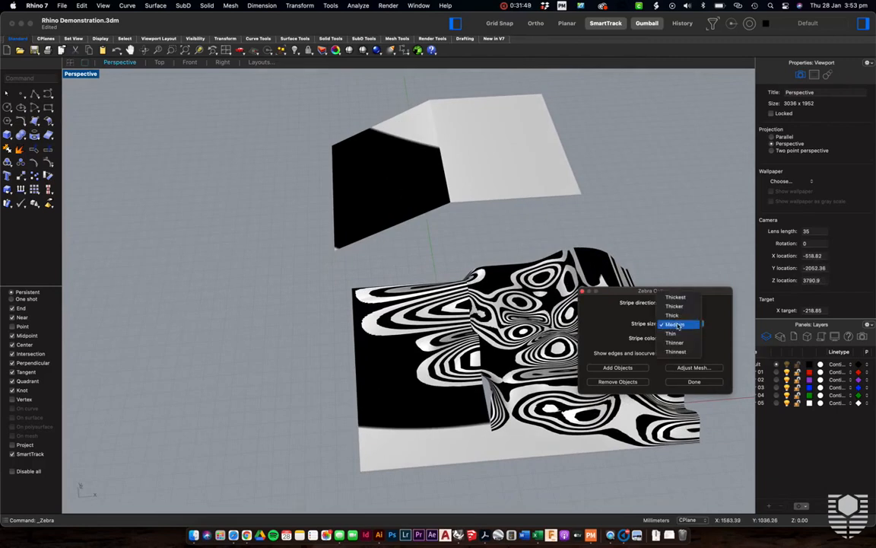
left_click(671, 333)
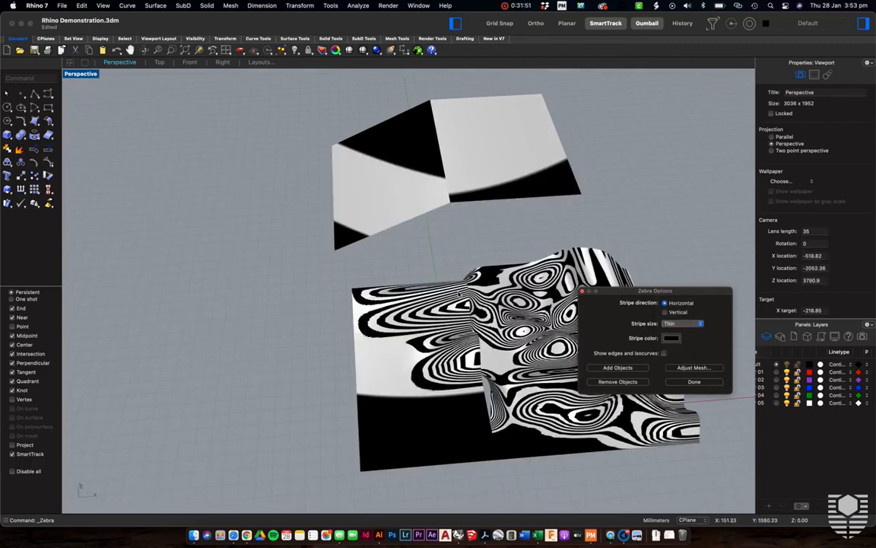
Examine how the zebra stripes meet at the seams of the planes and terrain from several angles, and end the analysis
right_click_drag(462, 298, 494, 285)
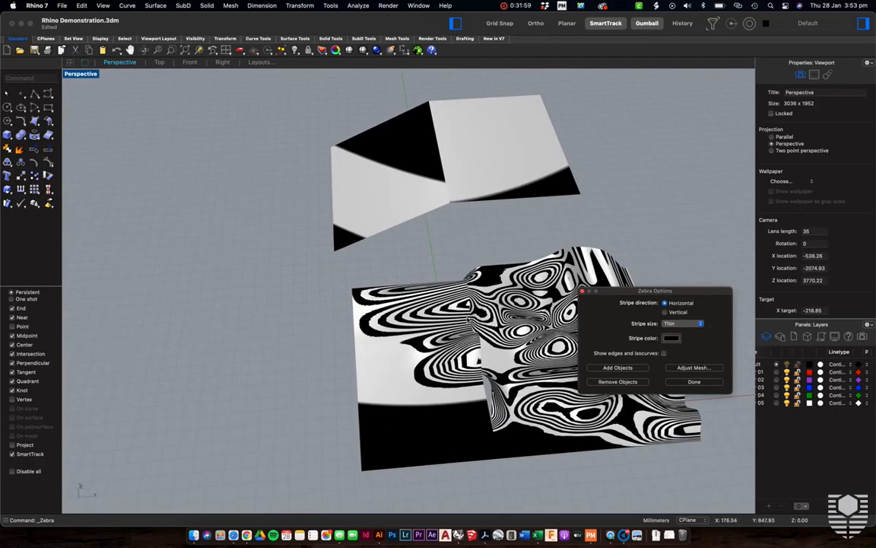
right_click_drag(469, 315, 386, 305, "shift")
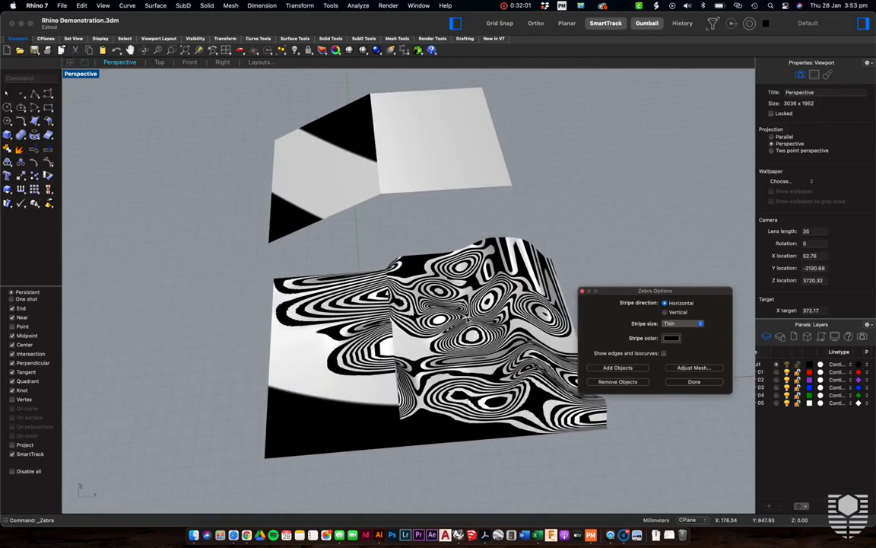
right_click_drag(333, 132, 367, 146)
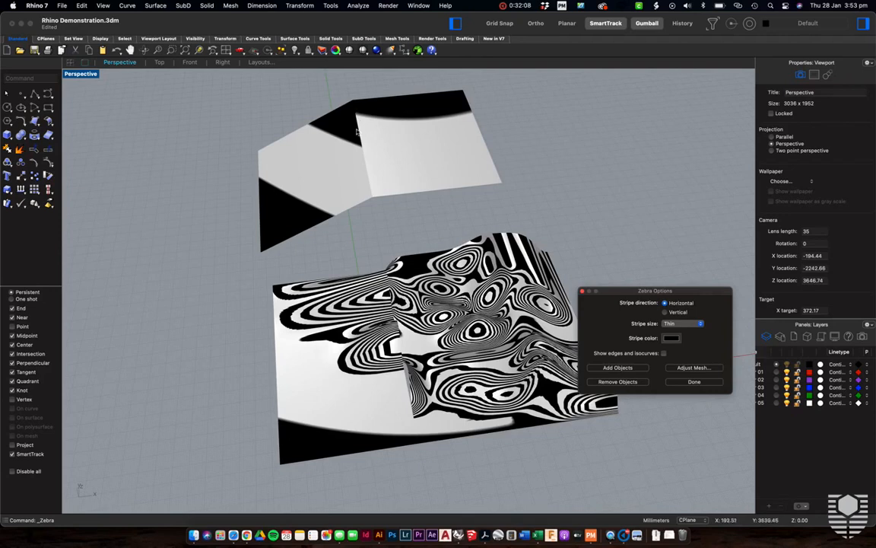
right_click_drag(381, 187, 332, 250)
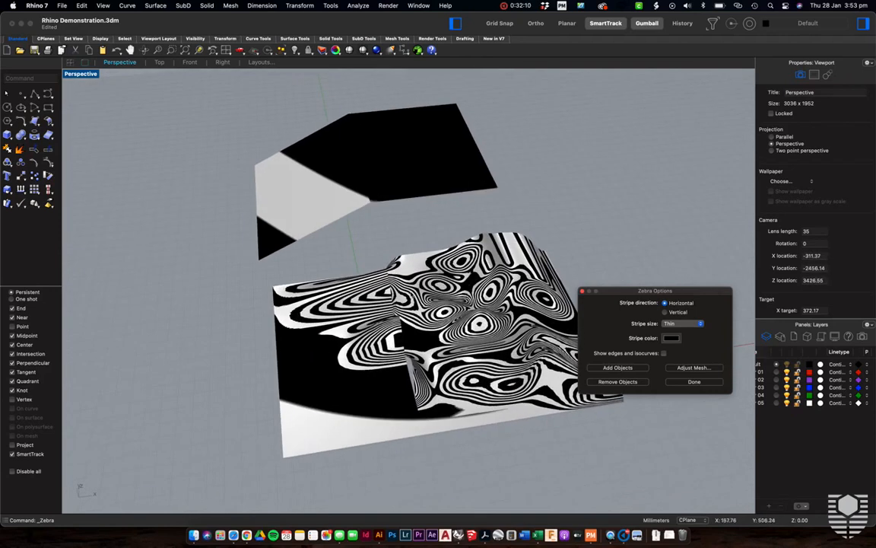
right_click_drag(438, 335, 370, 289)
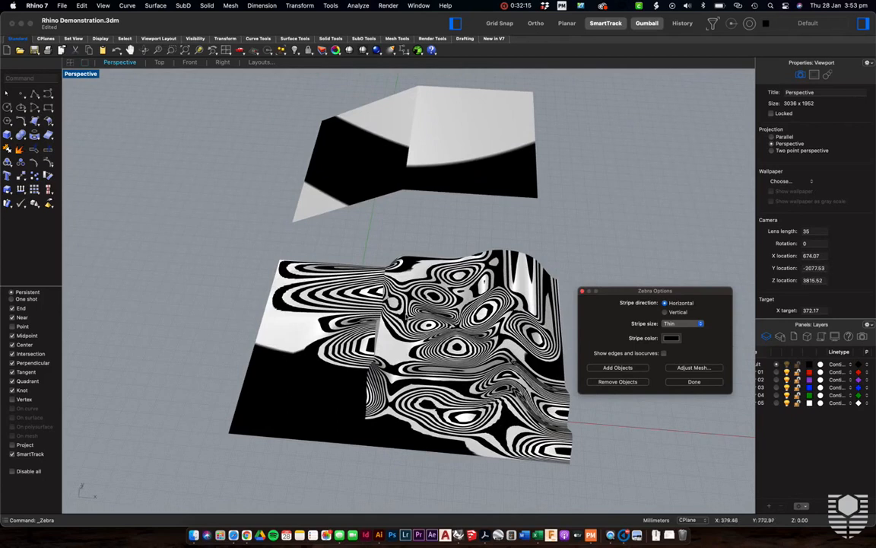
right_click_drag(378, 360, 374, 339)
key("Escape")
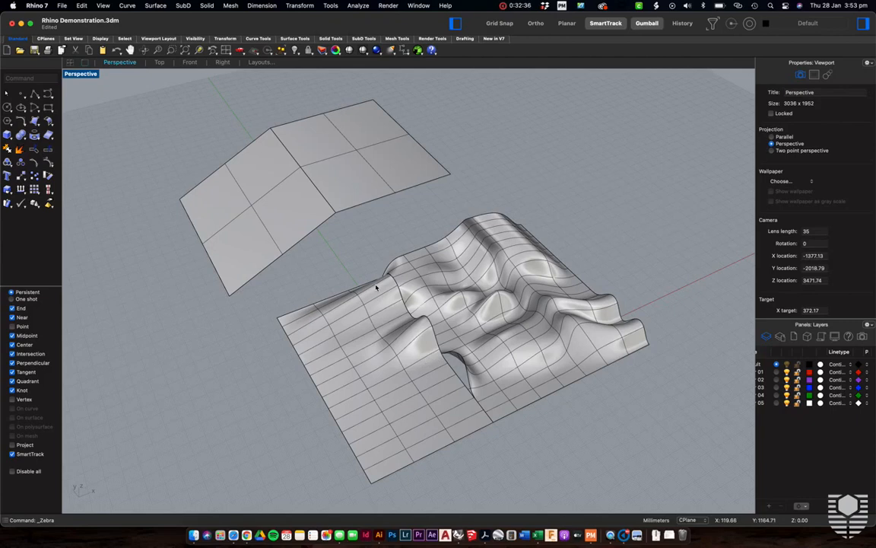
Move the sloping plane away from the neighbouring plane along the X axis to open a gap, and deselect it
left_click(289, 216)
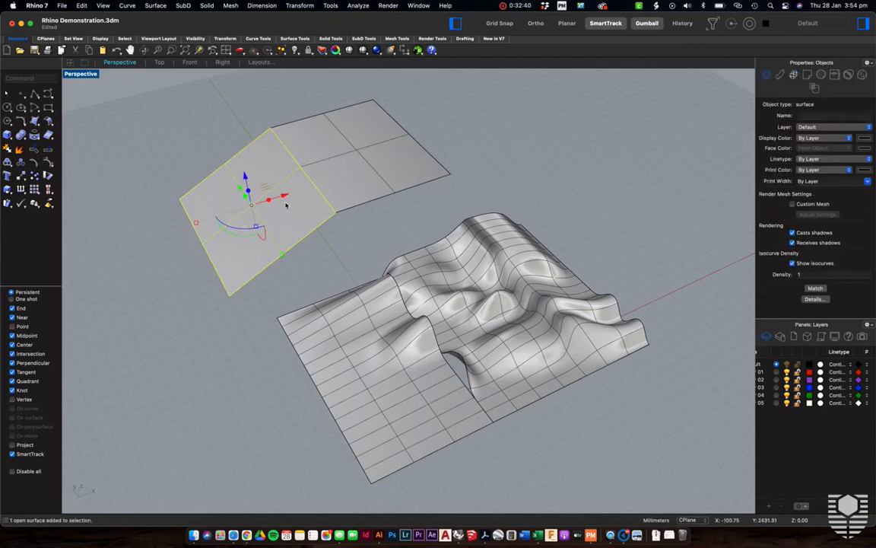
scroll(233, 170, "up", 4)
scroll(233, 170, "up", 3)
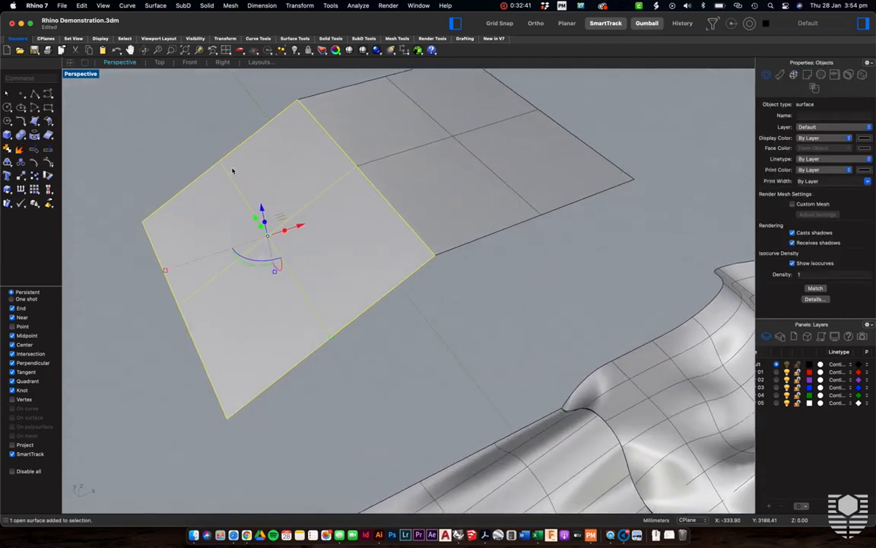
left_click_drag(263, 212, 245, 247)
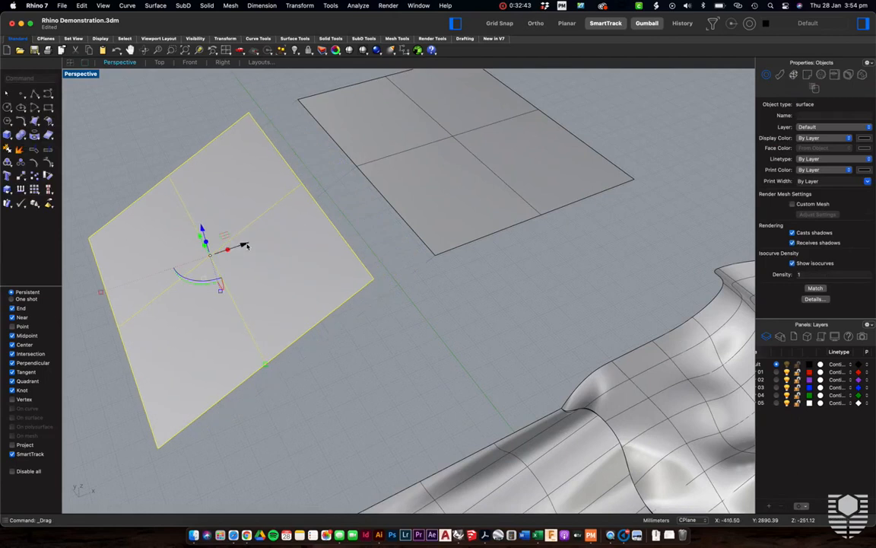
left_click(440, 336)
Start a BlendSrf surface blend between the facing edges of the sloping plane and the horizontal plane, keeping the preview unobstructed
type("blend")
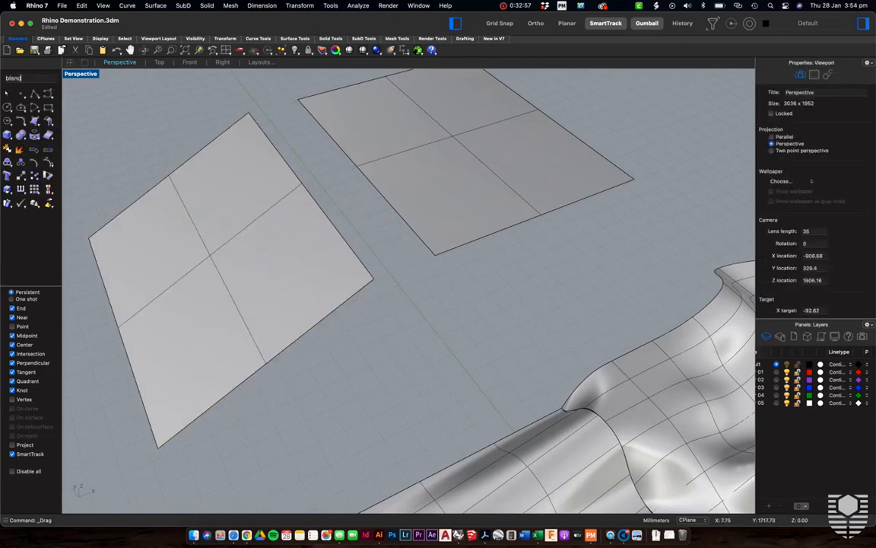
key("Down")
key("Down")
key("Return")
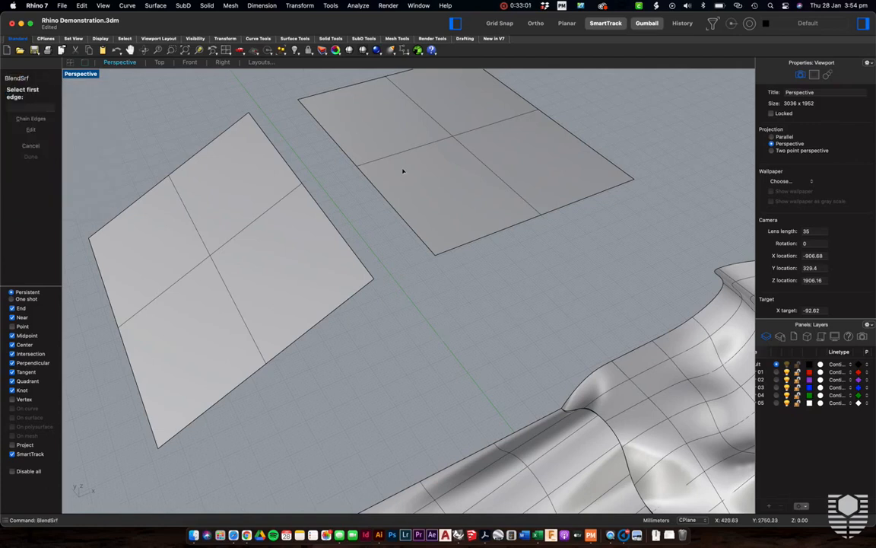
left_click(326, 217)
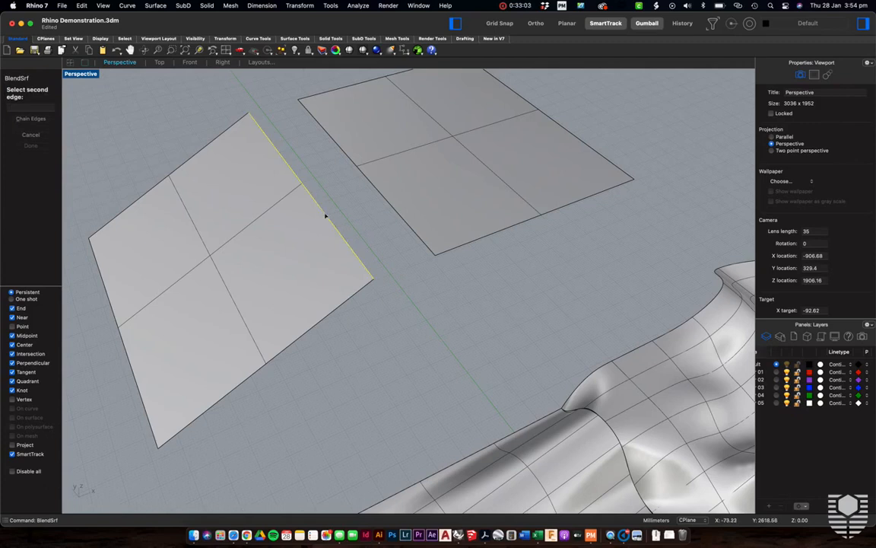
left_click(382, 196)
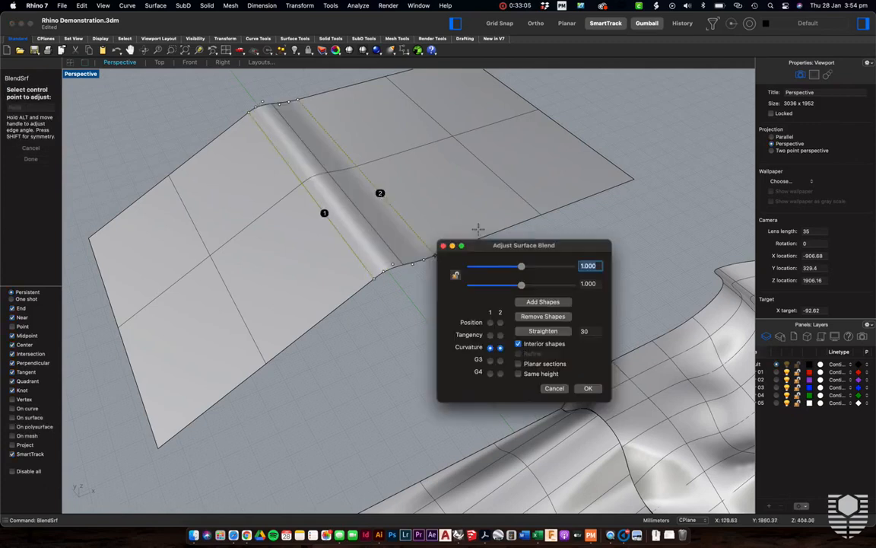
left_click_drag(508, 248, 643, 207)
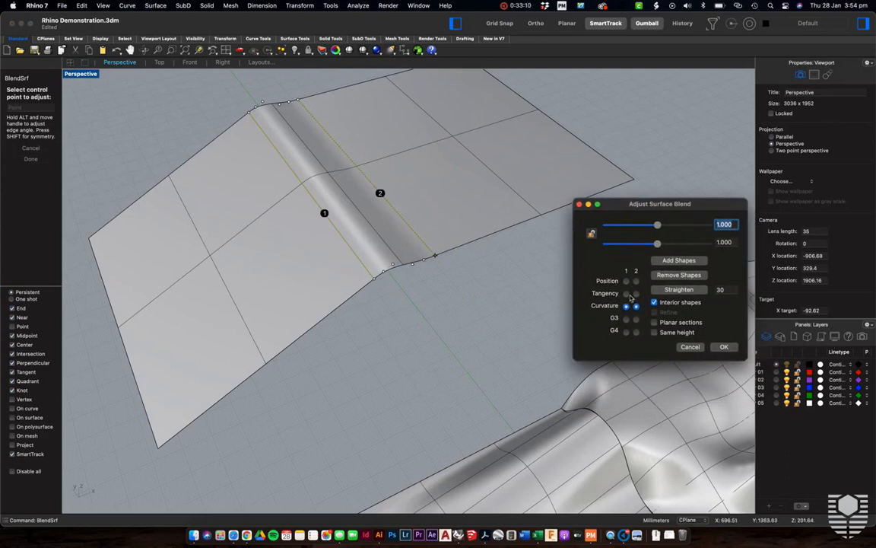
Try Position and Tangency continuity on both edges of the plane blend to compare the previewed shapes
left_click(626, 281)
left_click(636, 280)
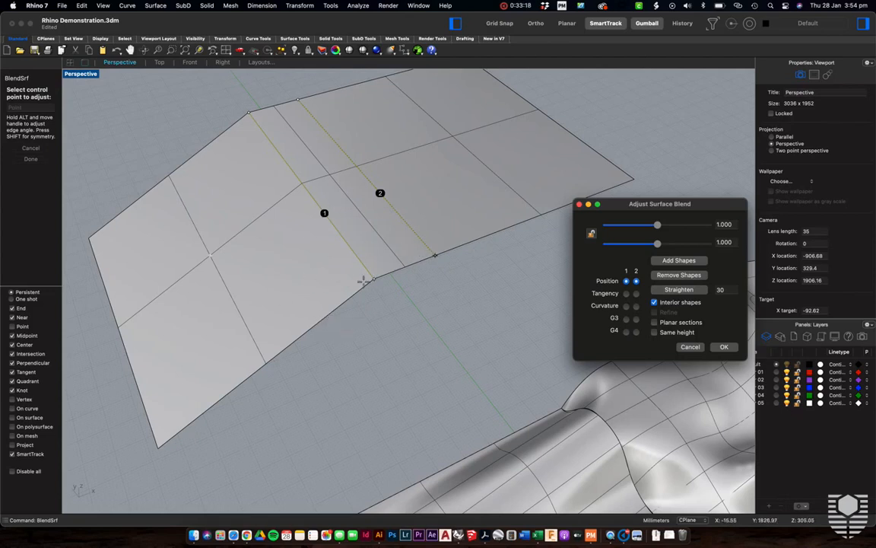
left_click(626, 294)
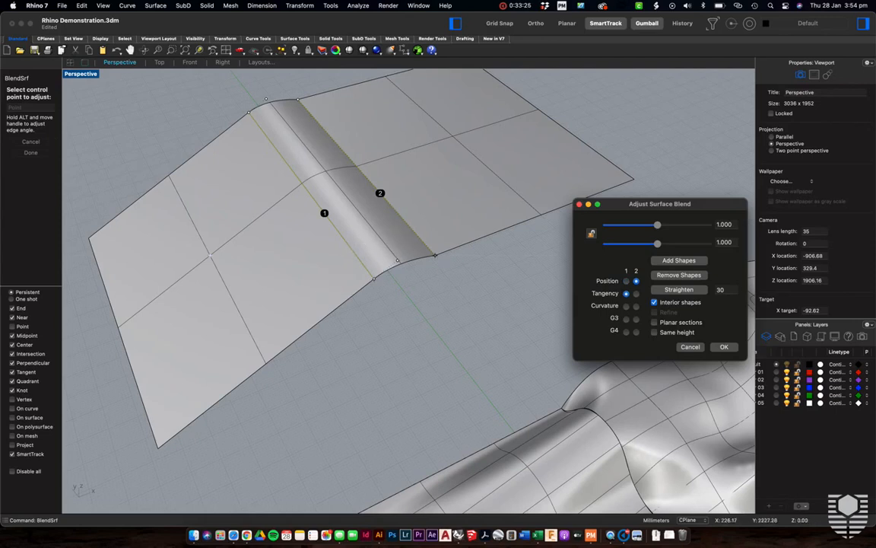
left_click(636, 293)
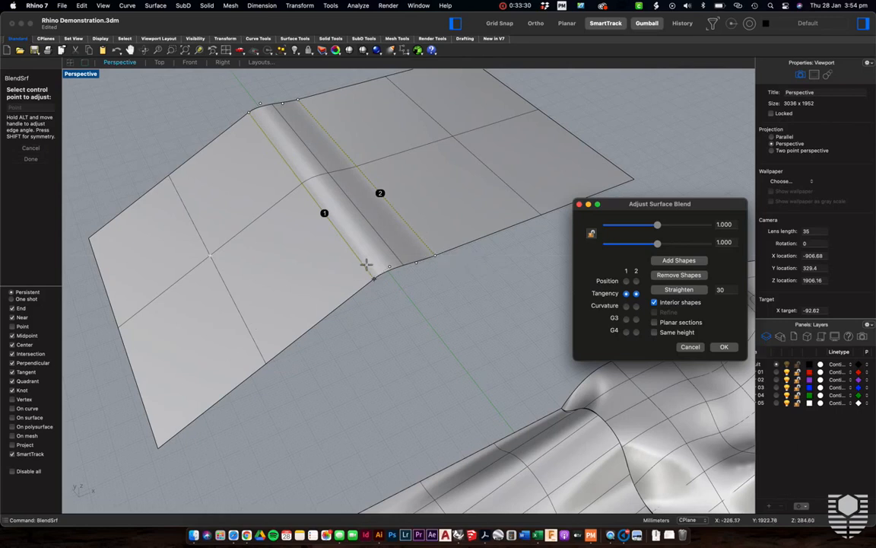
Set both edges of the plane blend to Curvature continuity, adjust the first edge's bulge to 0.920, and create the blend
left_click(627, 306)
left_click(637, 306)
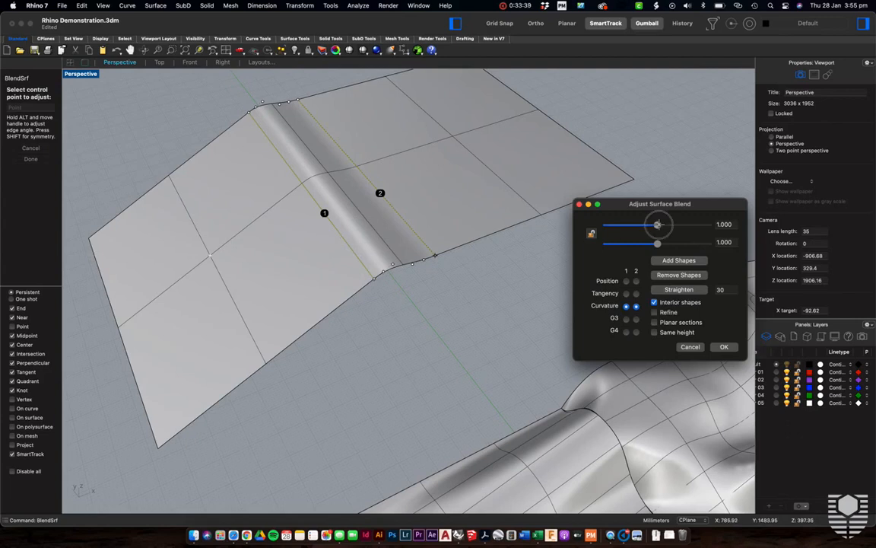
left_click_drag(658, 224, 694, 226)
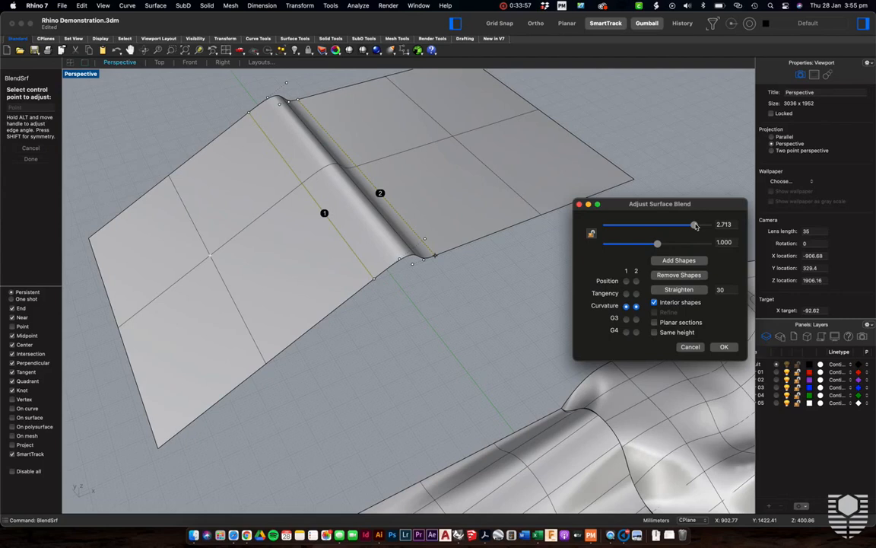
left_click_drag(695, 226, 654, 225)
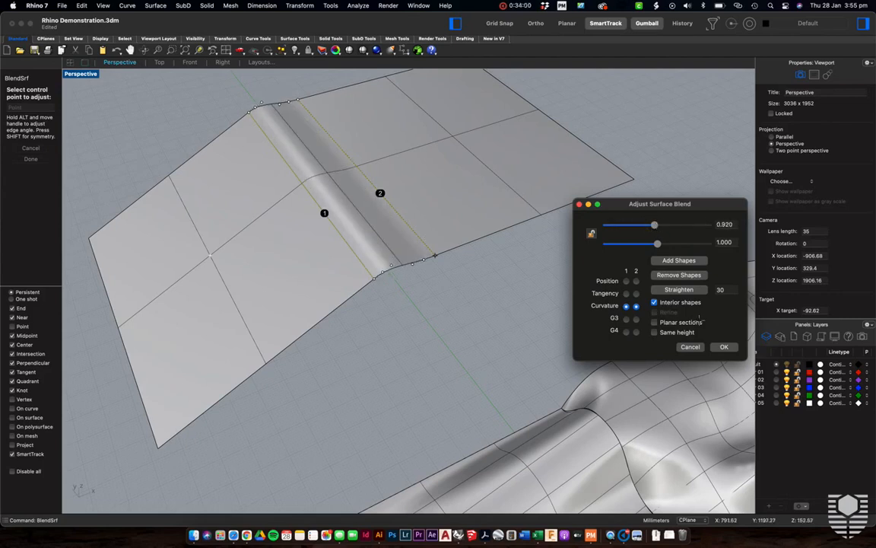
left_click(724, 347)
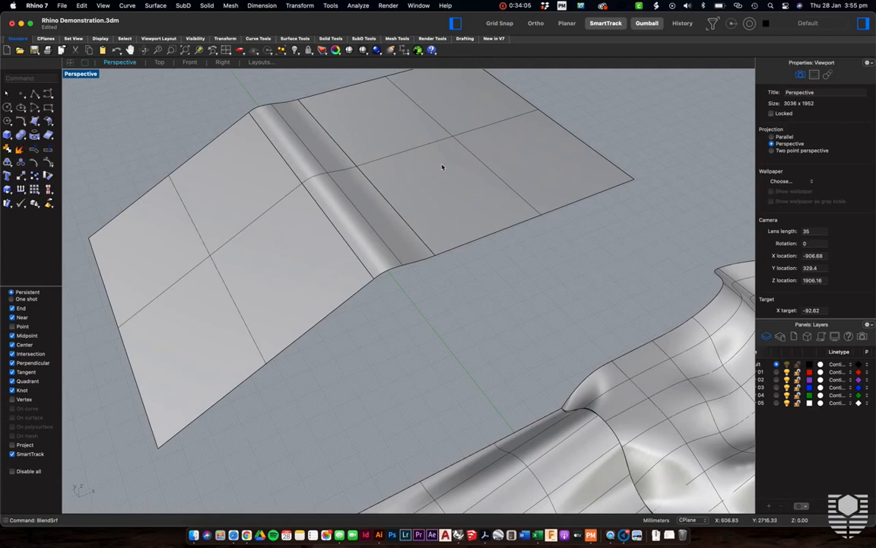
Move the flatter terrain surface away from the hilly terrain surface along the X axis to open a gap, and deselect it
scroll(443, 167, "down", 6)
right_click_drag(442, 168, 404, 163)
left_click(518, 383)
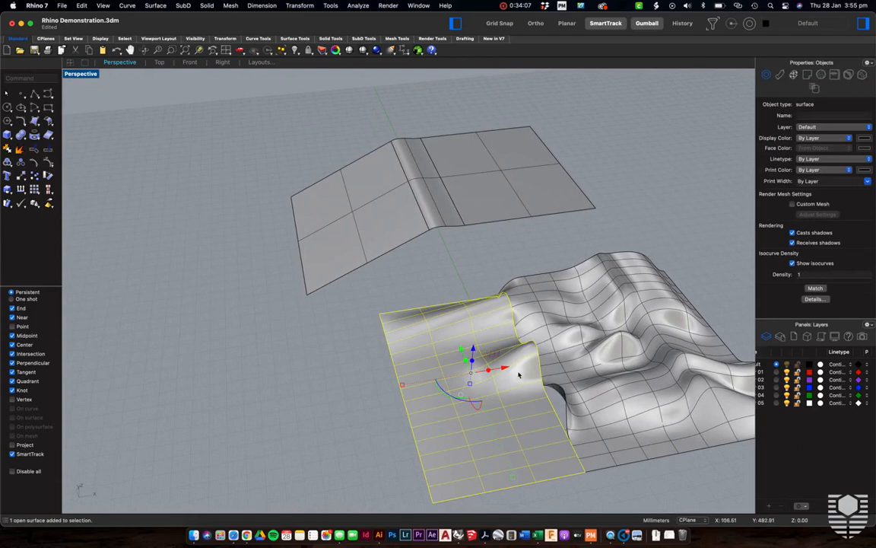
left_click_drag(524, 373, 470, 372)
left_click(533, 396)
right_click_drag(533, 396, 533, 395)
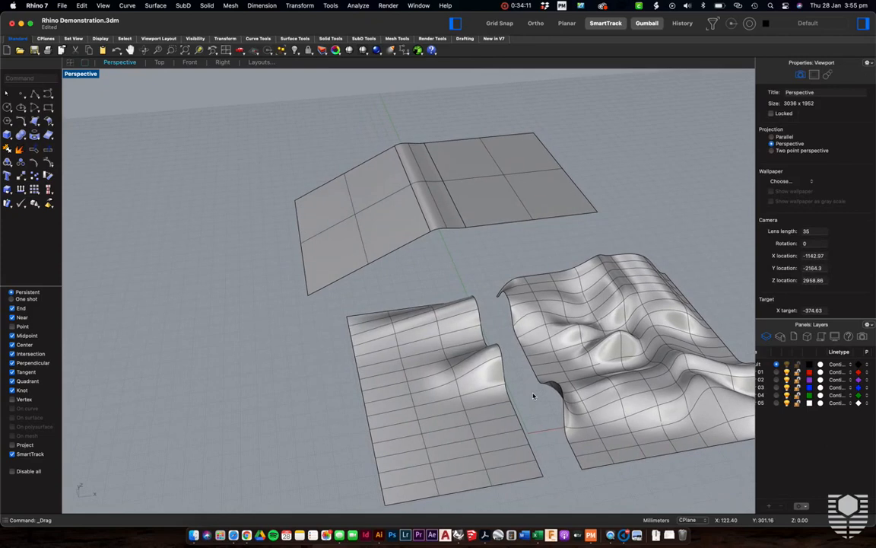
Try a BlendSrf blend across the narrow gap between the facing edges of the two terrain surfaces
type("ble")
key("Down")
key("Down")
key("Return")
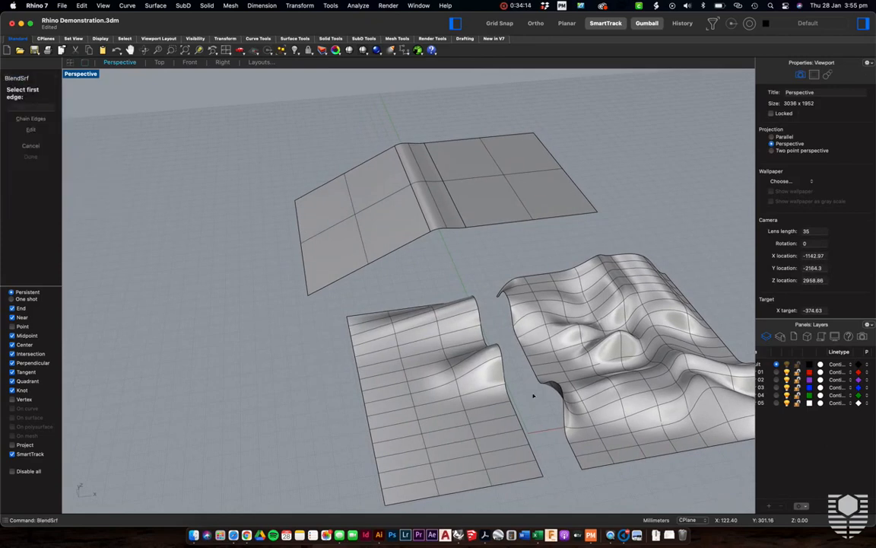
left_click(502, 370)
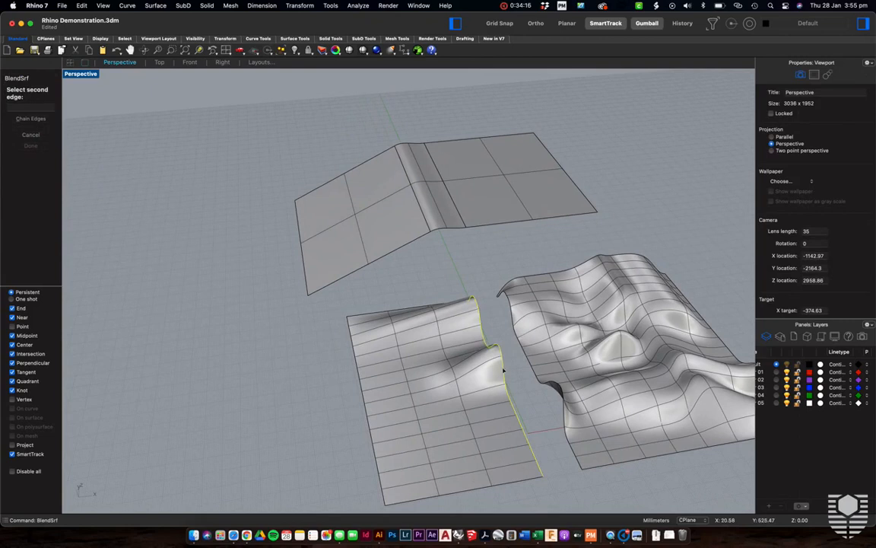
left_click(560, 387)
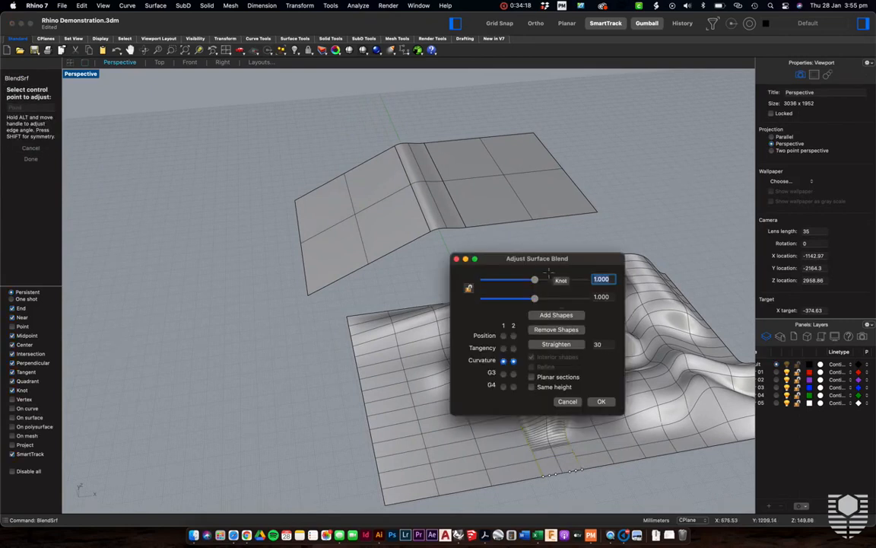
left_click_drag(532, 260, 713, 144)
Examine the terrain blend preview and its dense isocurves from several angles, and cancel the blend
right_click_drag(450, 350, 499, 388)
right_click_drag(357, 325, 418, 357)
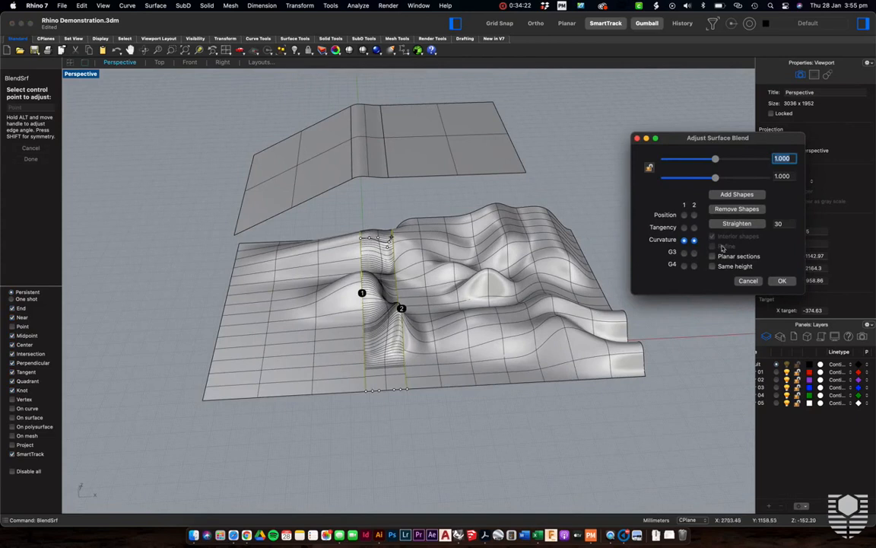
right_click_drag(525, 289, 454, 303)
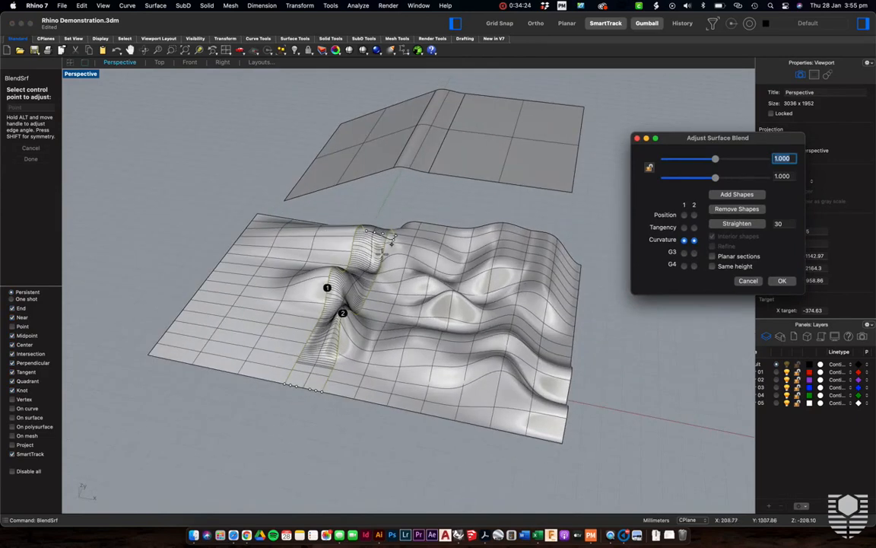
right_click_drag(345, 266, 392, 284)
scroll(343, 299, "up", 5)
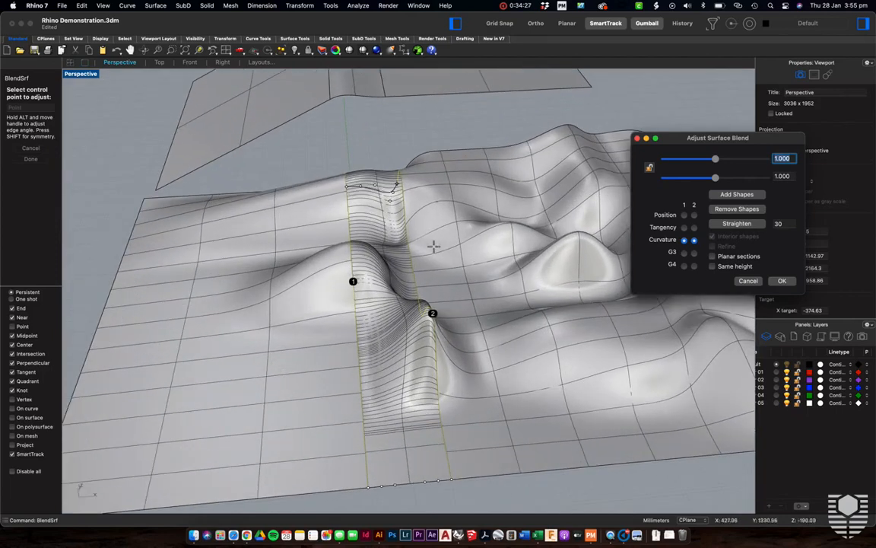
scroll(427, 355, "down", 3)
right_click_drag(427, 355, 347, 328)
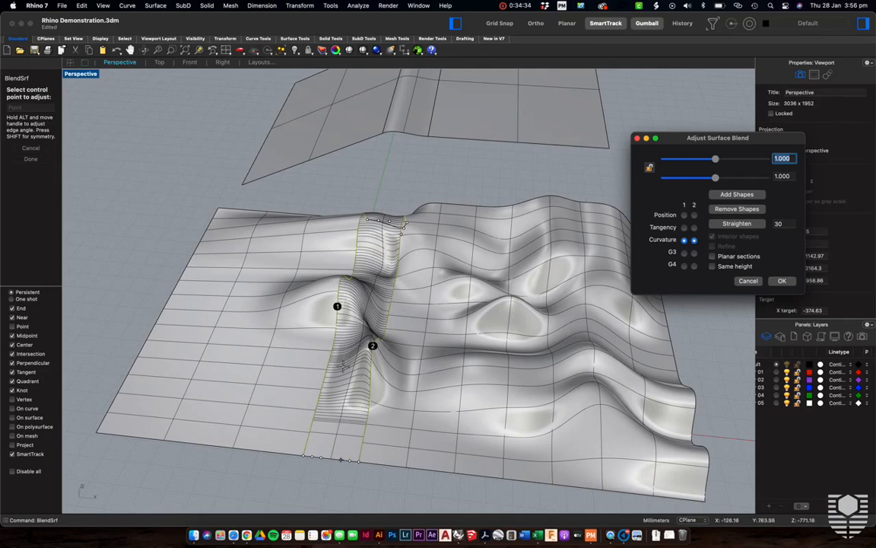
scroll(346, 365, "down", 1)
scroll(345, 363, "down", 4)
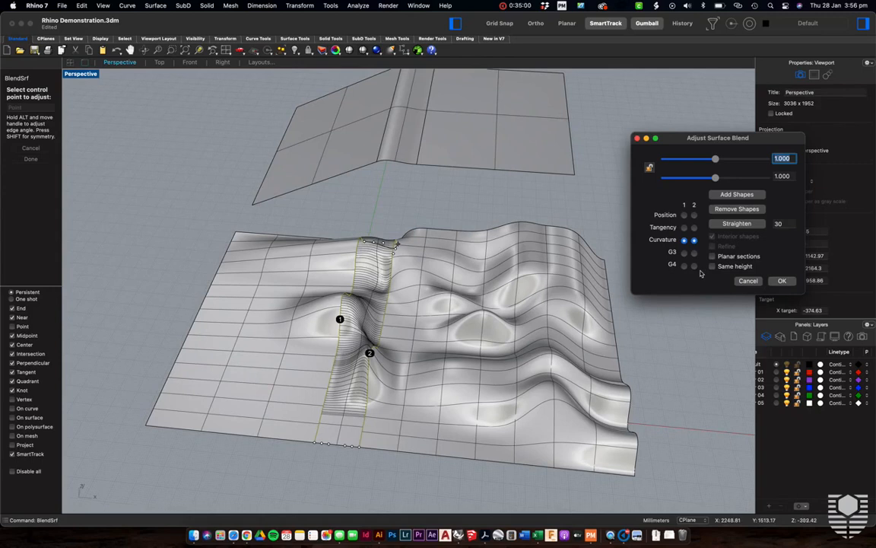
left_click(747, 281)
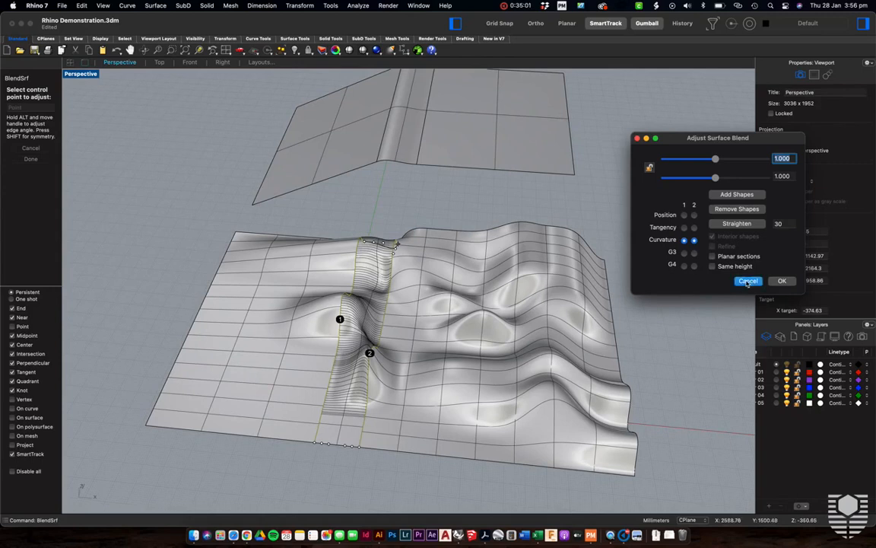
Widen the gap by moving the flatter terrain surface farther from the hilly one along the X axis, and deselect it
right_click_drag(392, 342, 485, 325)
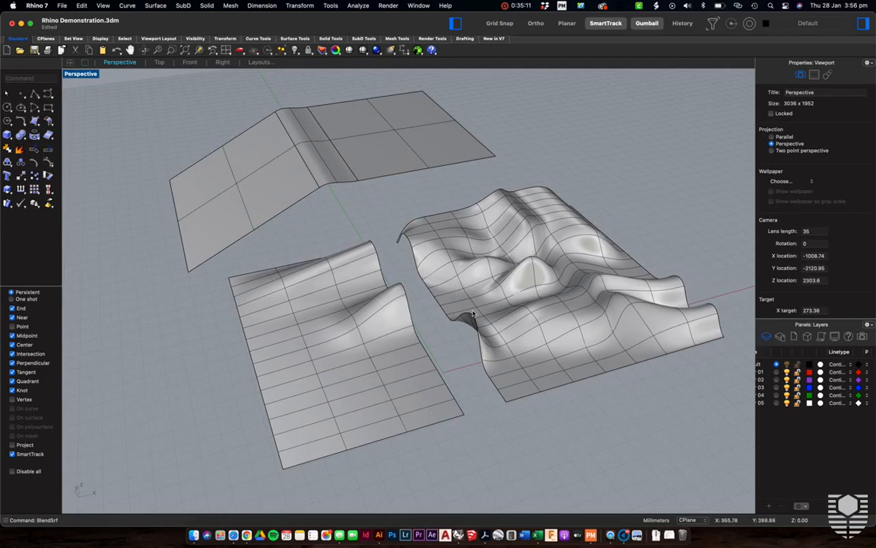
left_click(403, 305)
left_click_drag(362, 317, 223, 360)
left_click(393, 346)
Blend the facing edges of the two terrain surfaces using BlendSrf with Curvature continuity and a bulge of 1.000 at both edges
type("BlendSrf")
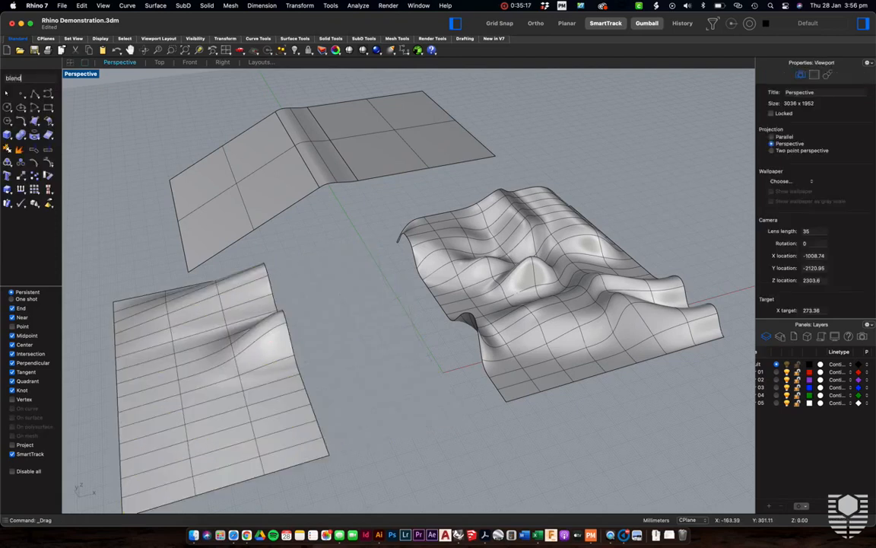
key("Return")
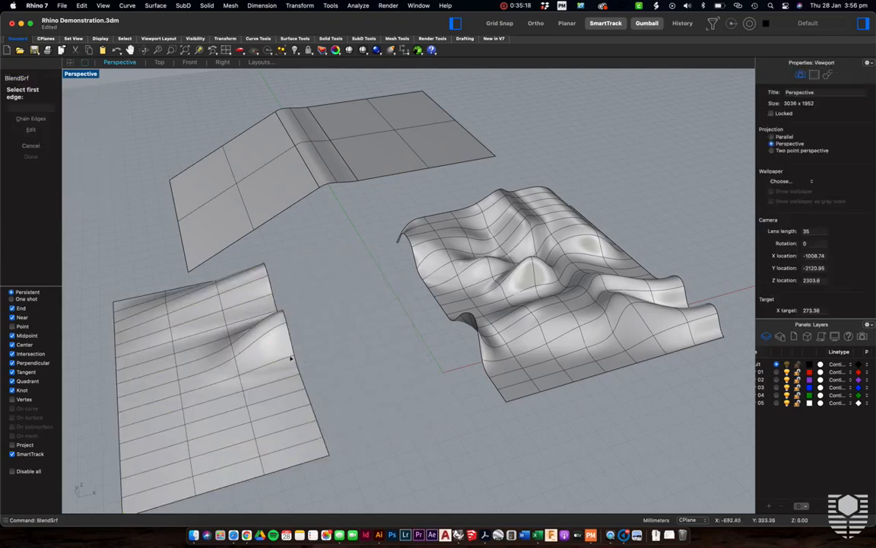
left_click(292, 348)
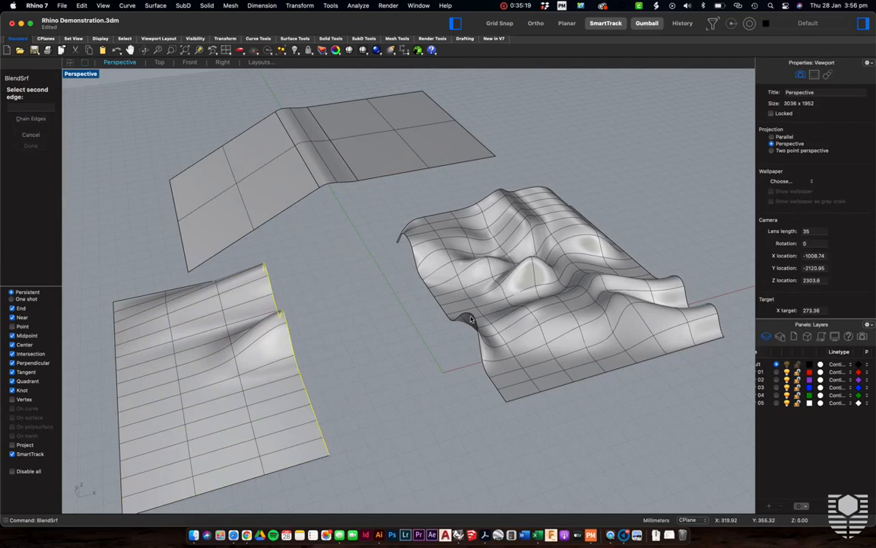
left_click(425, 286)
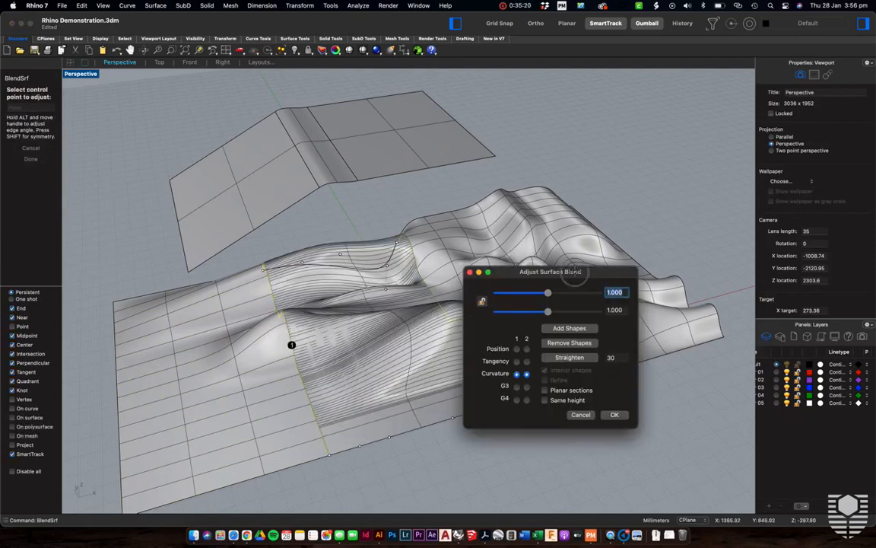
left_click_drag(575, 272, 737, 272)
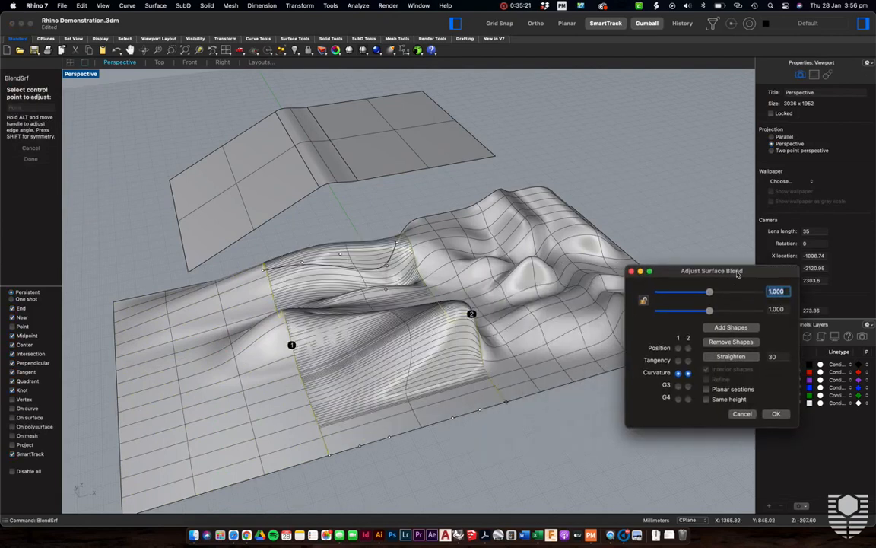
key("Return")
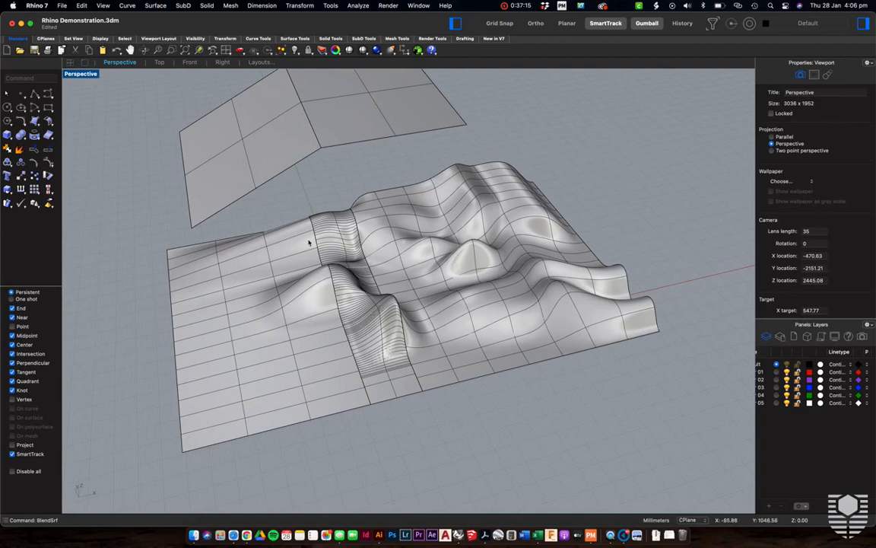
Merge the flatter terrain surface with the adjoining blend surface into a single surface, using the Smooth option
left_click(155, 6)
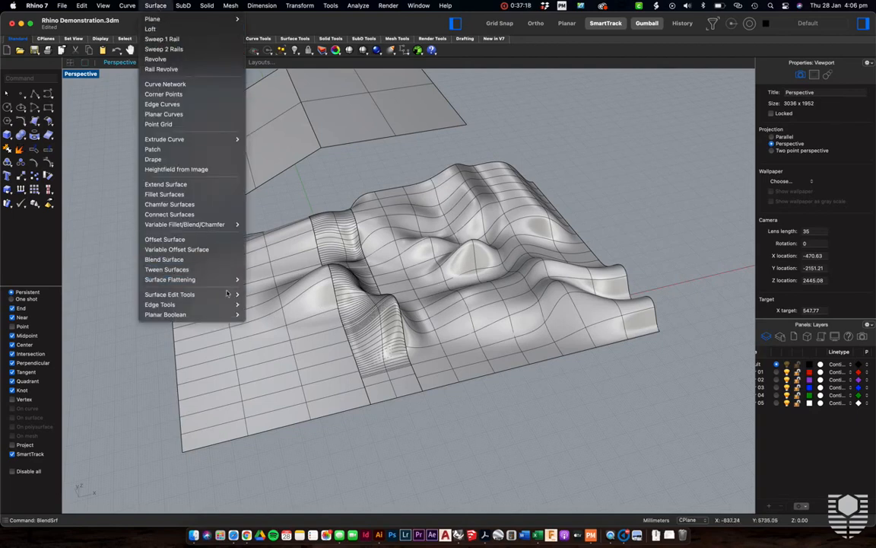
mouse_move(228, 294)
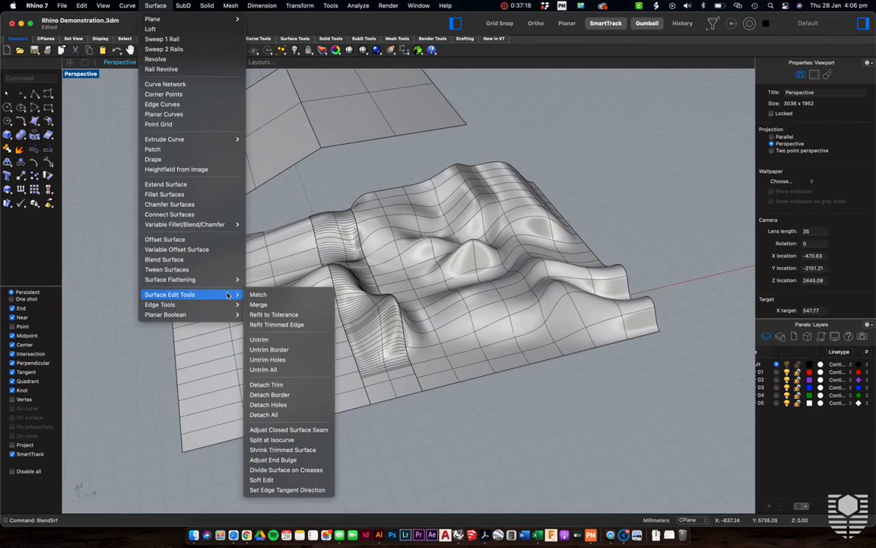
left_click(275, 305)
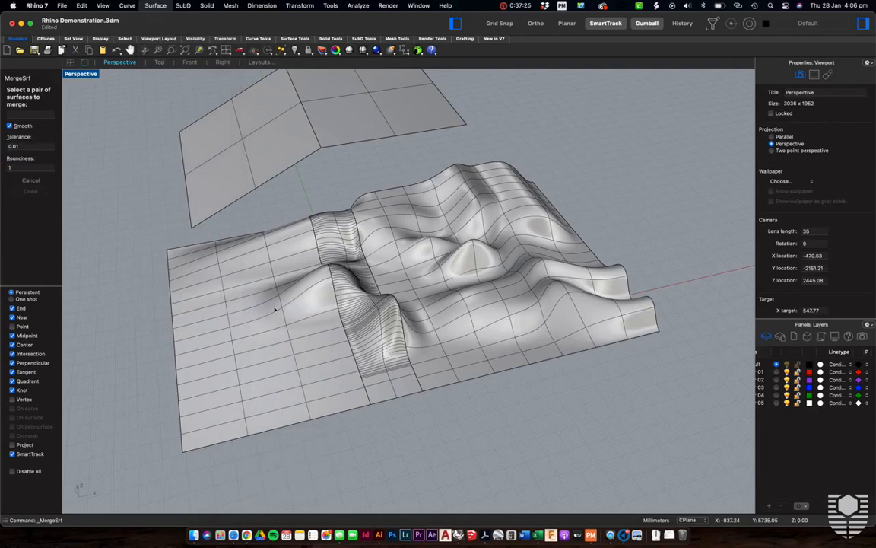
left_click(316, 309)
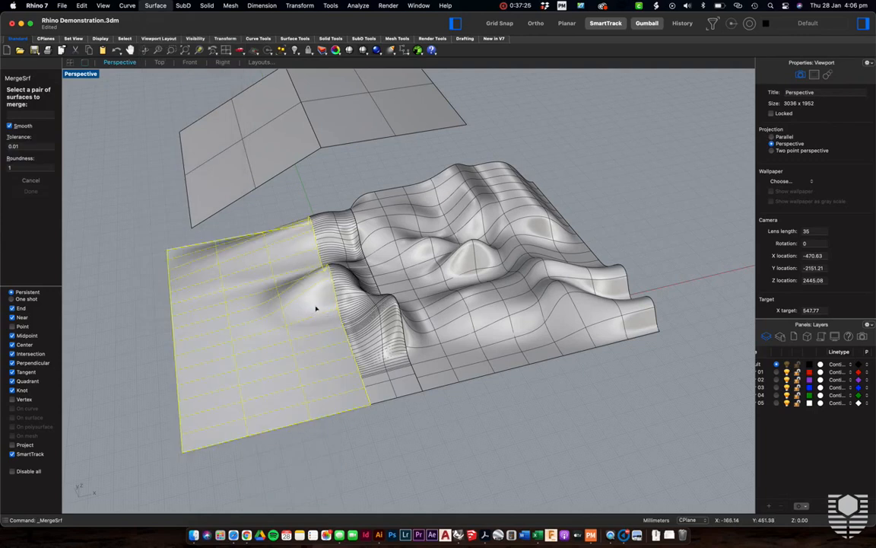
left_click(353, 308)
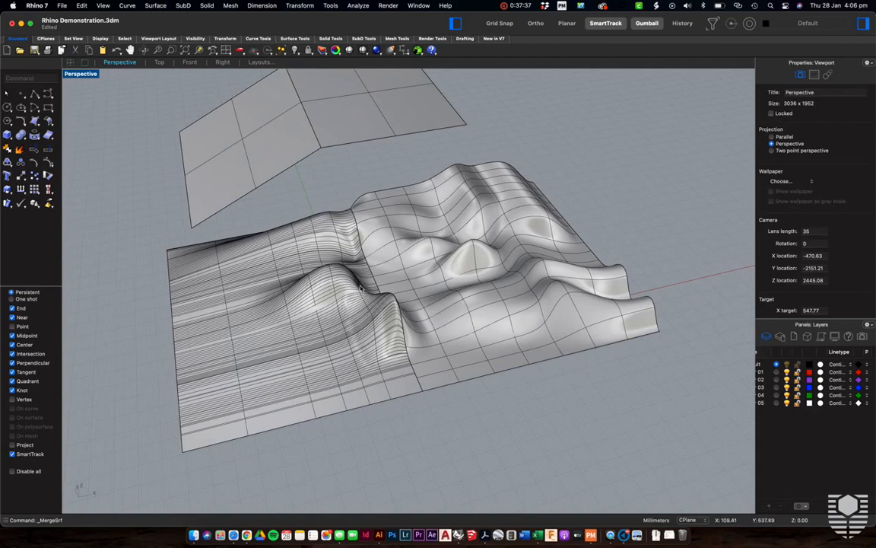
Merge the combined blend surface with the hilly terrain into one surface using the Smooth option, and select the result to check it
key("Return")
left_click(381, 293)
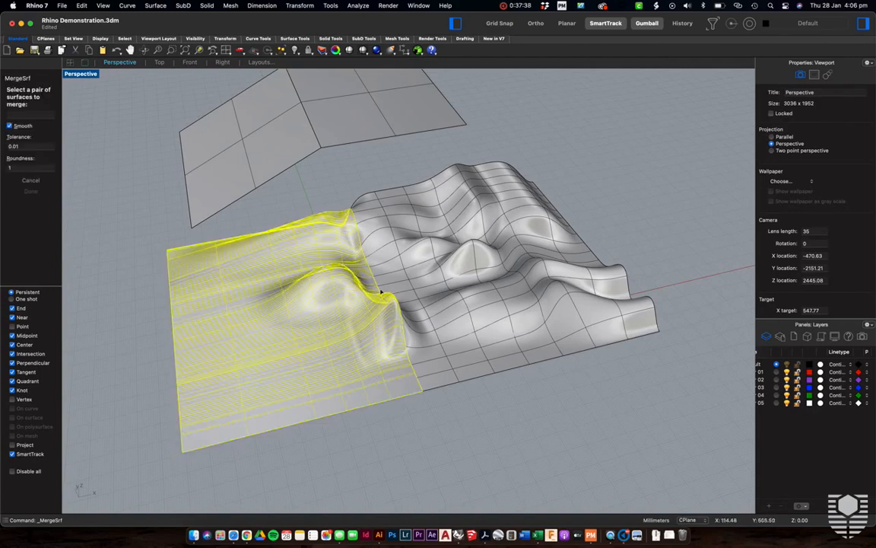
left_click(438, 283)
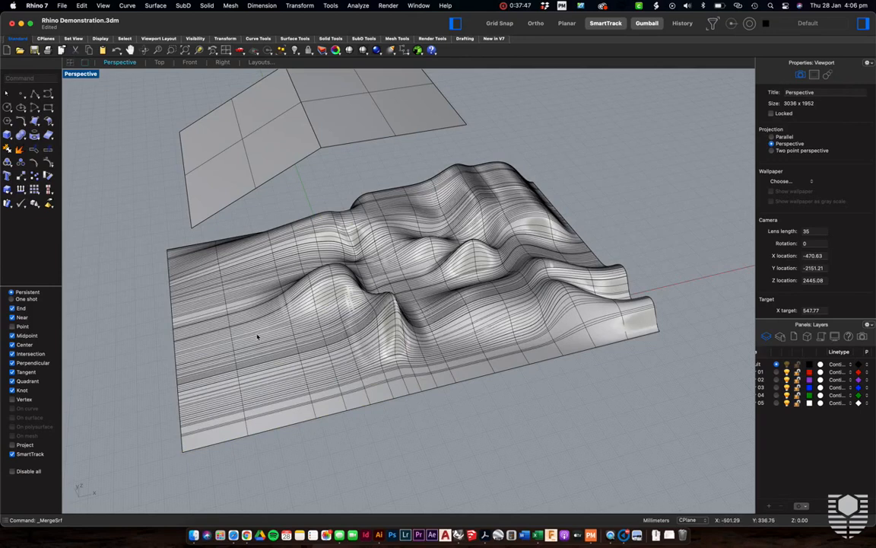
right_click_drag(657, 206, 478, 267)
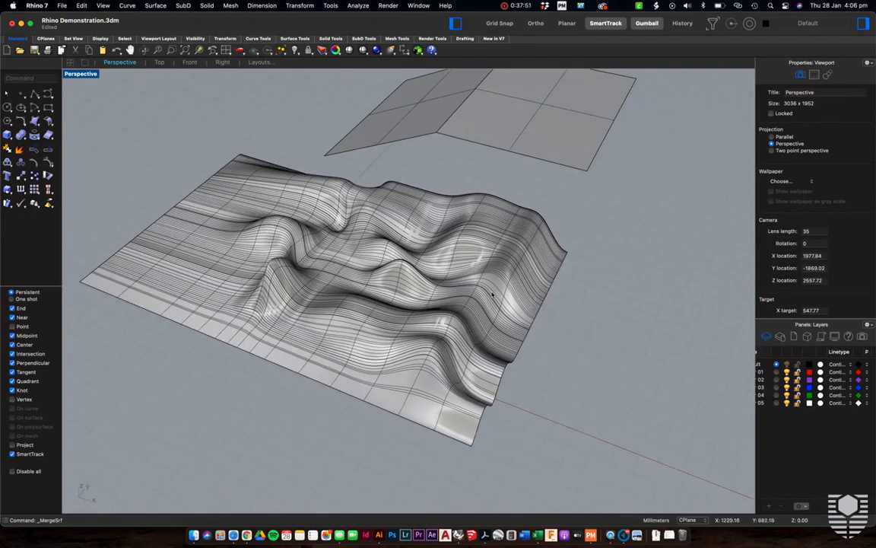
left_click(550, 266)
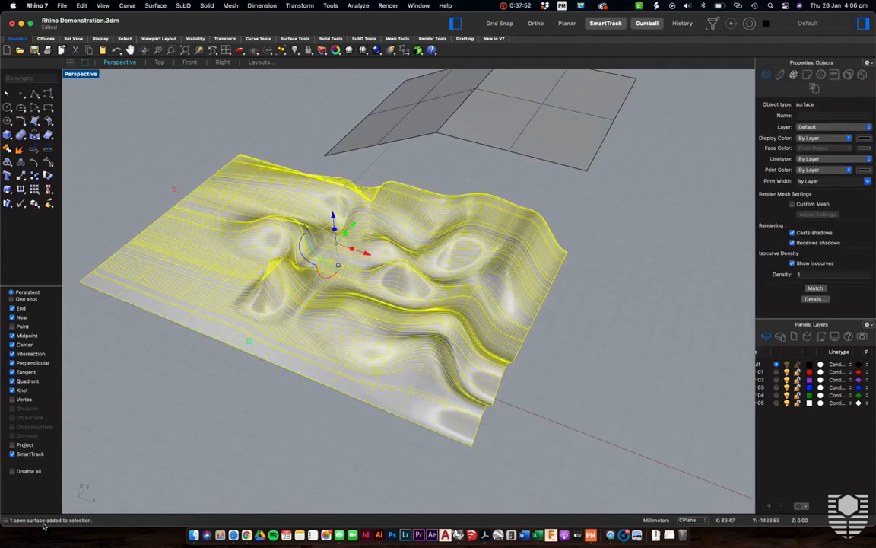
left_click(623, 288)
left_click(328, 320)
left_click(258, 364)
right_click_drag(283, 447, 283, 448)
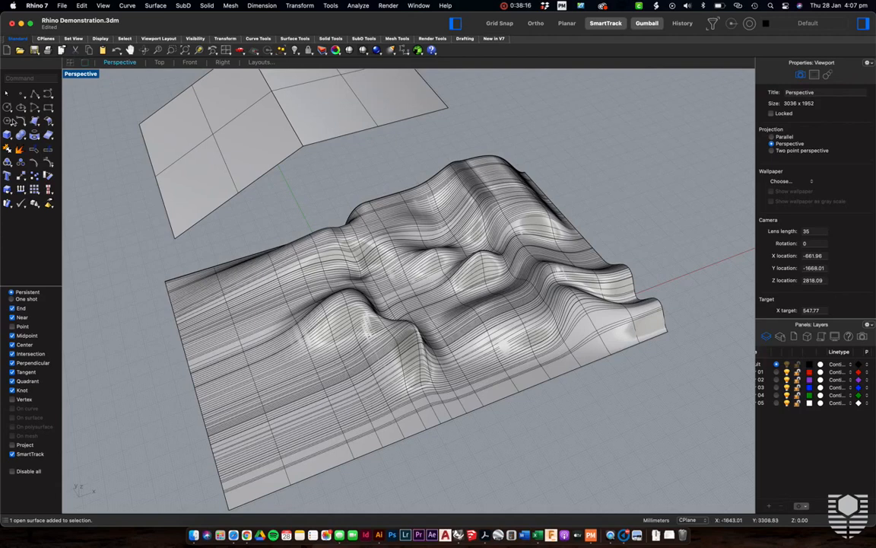
Rebuild the merged terrain with point counts of U 14 and V 7 and degrees of U 3 and V 2, and undo the rebuild
type("Rebuild")
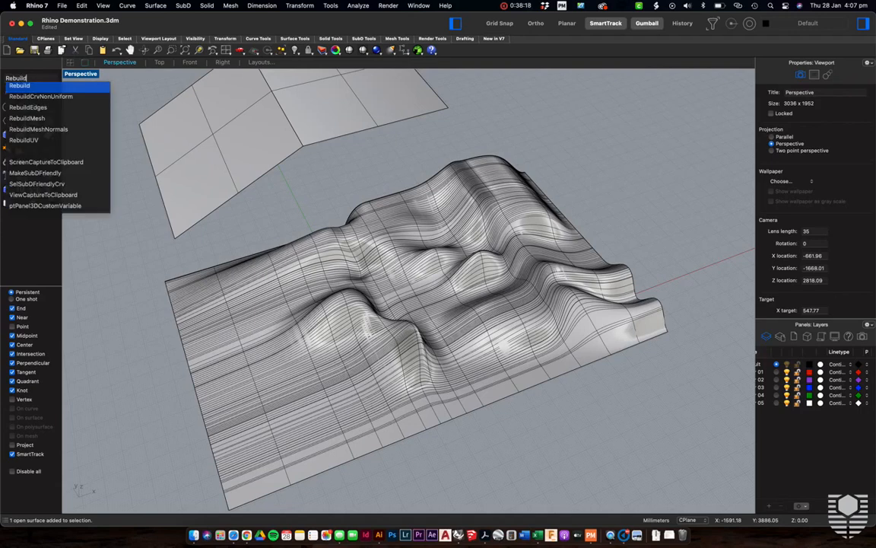
key("Return")
left_click(417, 259)
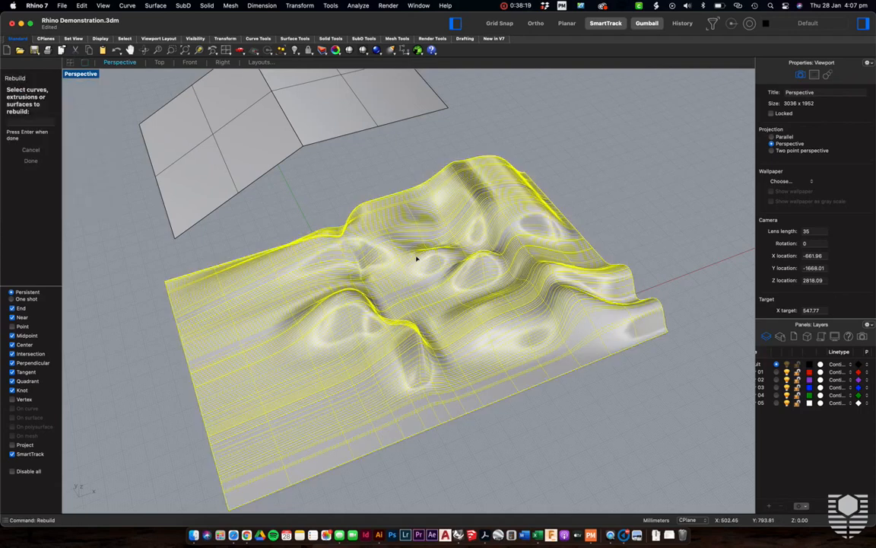
key("Return")
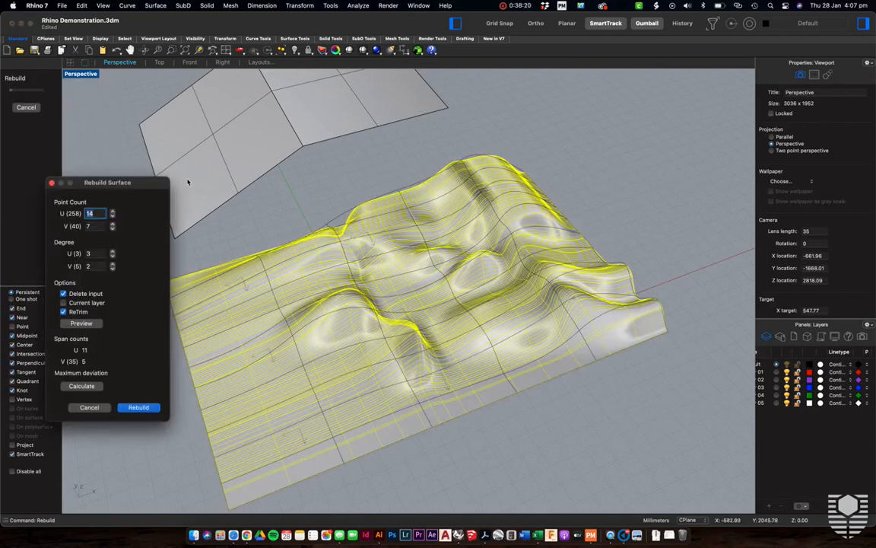
left_click_drag(145, 169, 793, 130)
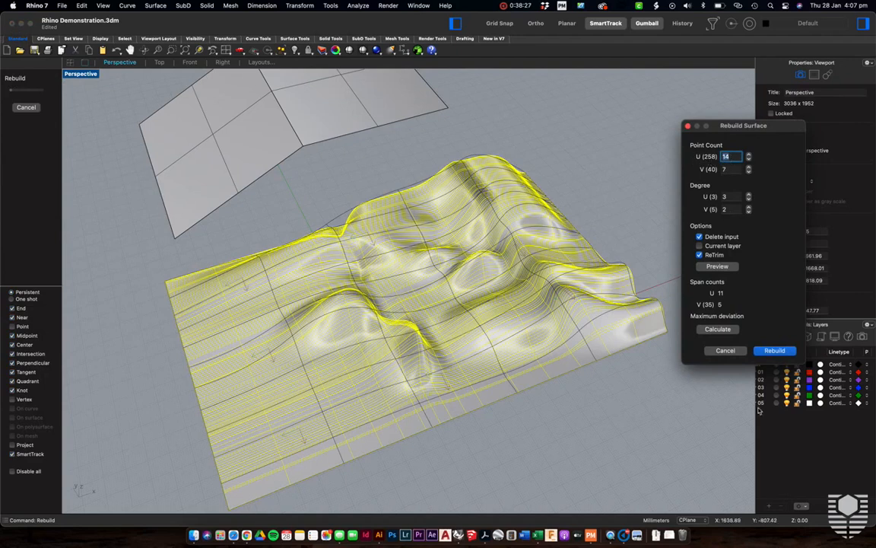
left_click(775, 351)
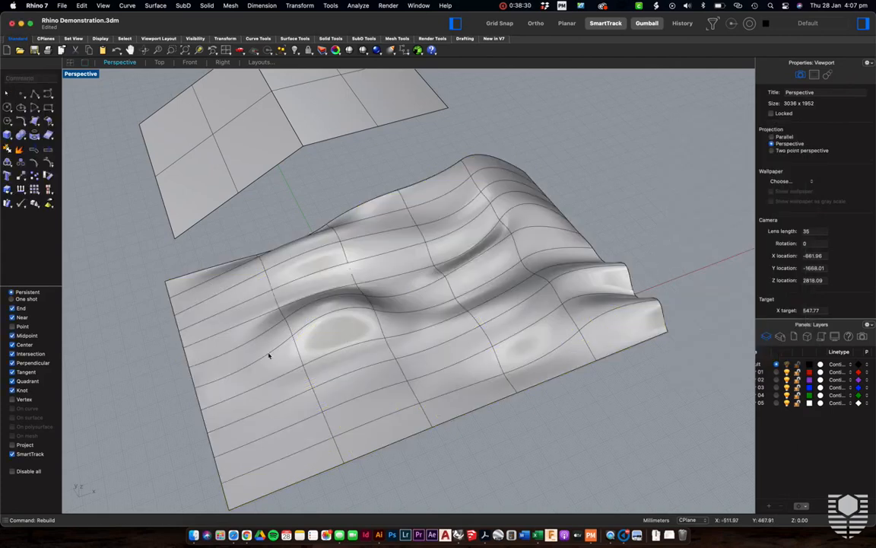
key("super+z")
left_click(637, 236)
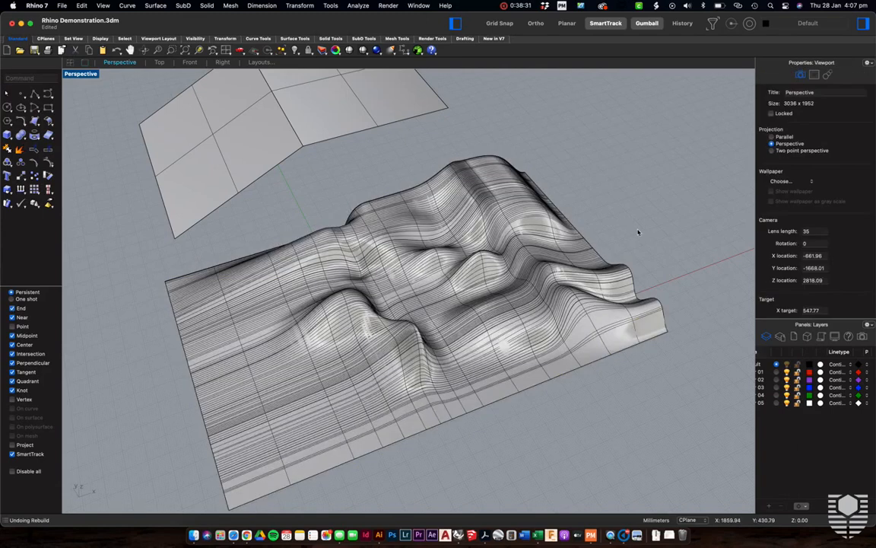
Rebuild the merged terrain with point counts of U 100 and V 7, and undo the rebuild
left_click(490, 272)
key("Return")
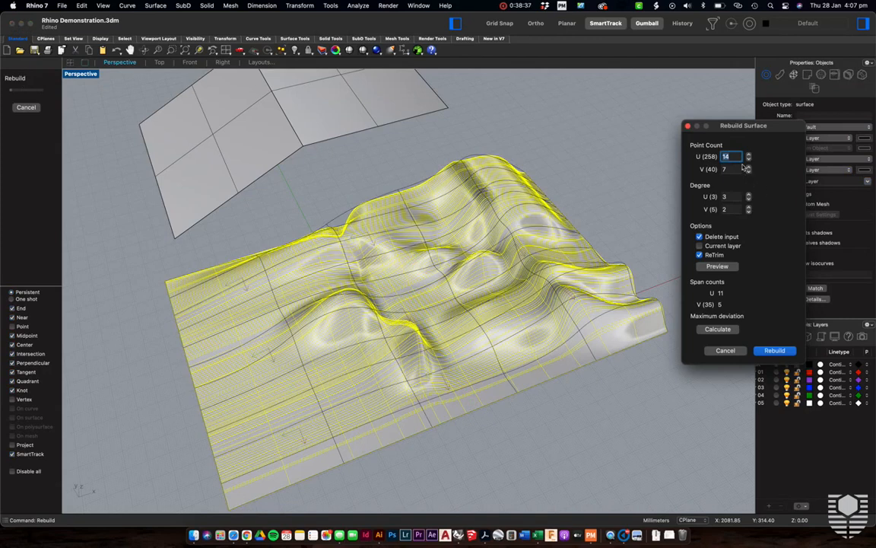
type("100")
left_click(774, 351)
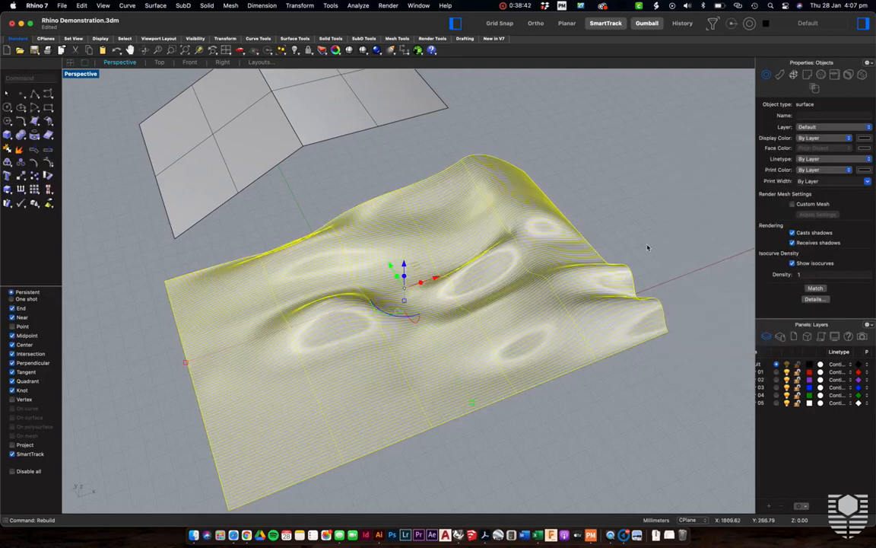
right_click_drag(449, 270, 391, 317)
left_click(391, 317)
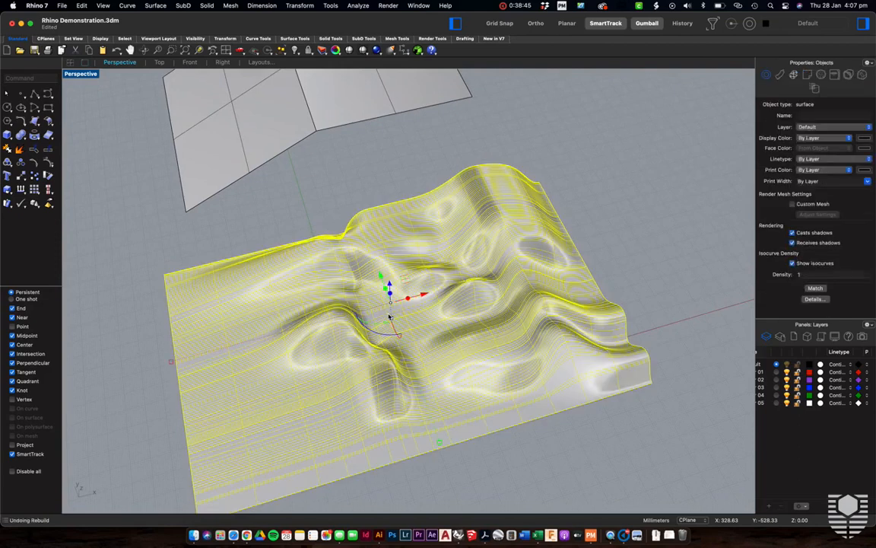
Rebuild the merged terrain with a U point count lower than 100, a V point count of 7, and degrees of U 3 and V 2
key("Return")
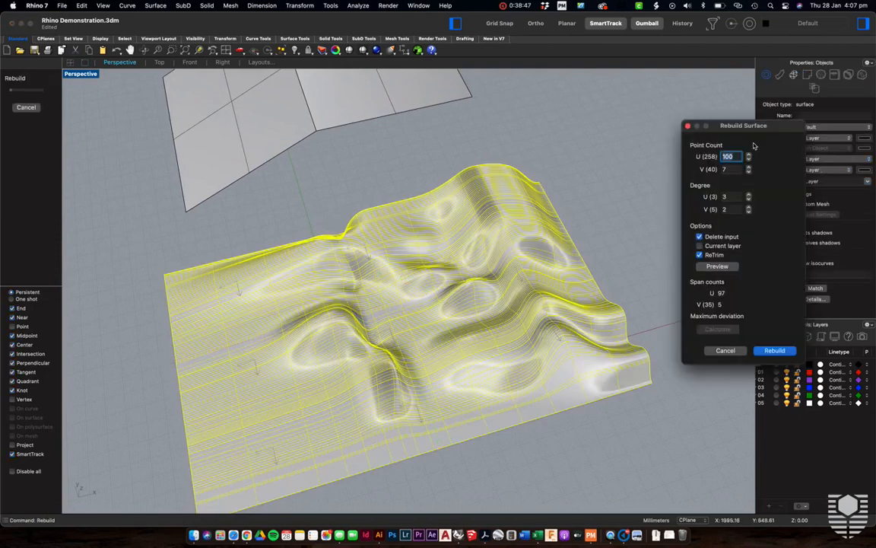
key("Return")
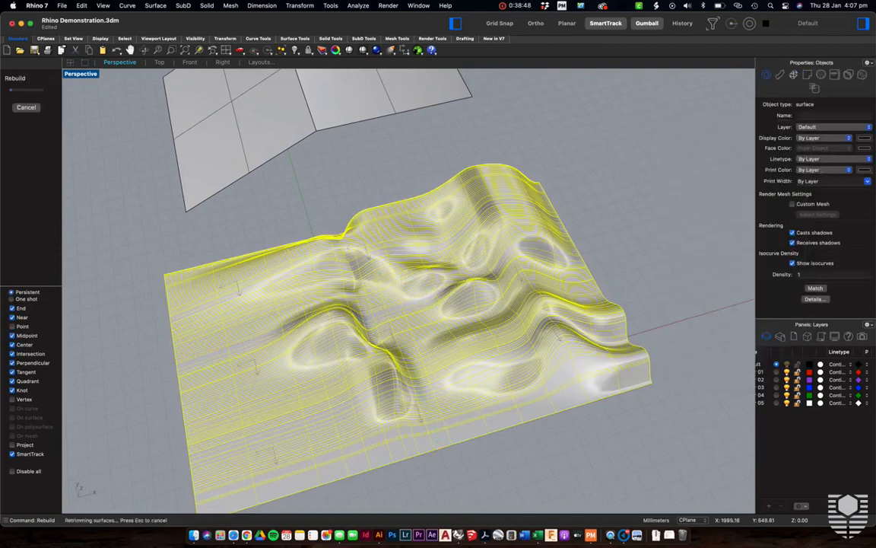
left_click(582, 240)
right_click_drag(583, 240, 413, 275)
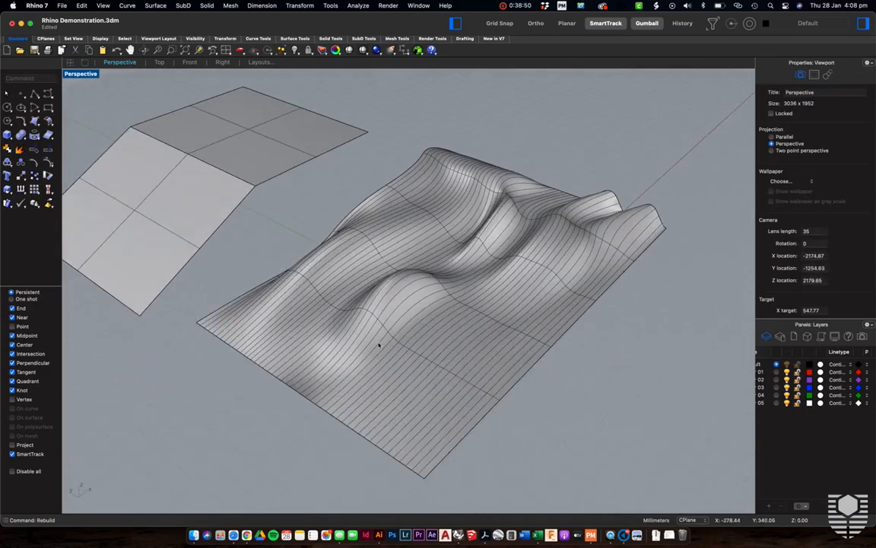
right_click_drag(566, 302, 313, 369)
right_click_drag(469, 333, 312, 284)
Turn on the rebuilt terrain's control points, examine their distribution across the surface, and turn them off again
left_click(370, 287)
left_click(81, 6)
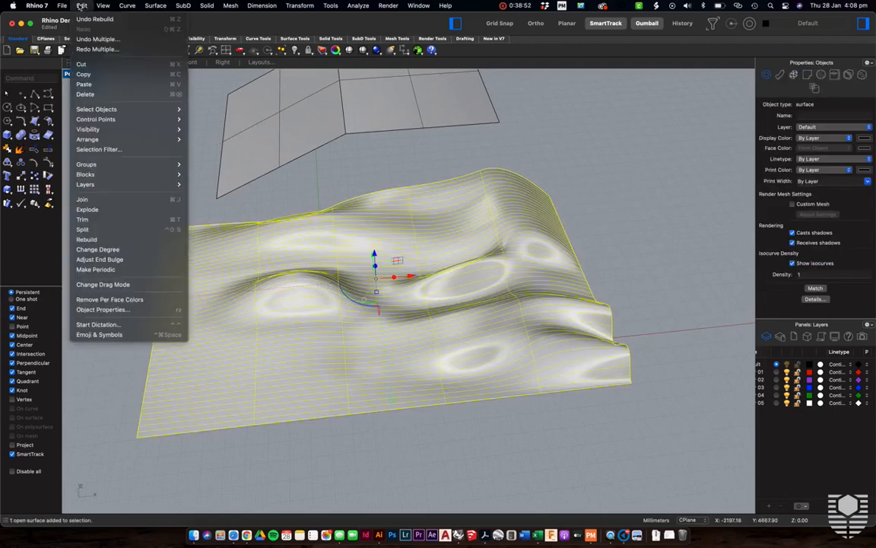
mouse_move(135, 143)
mouse_move(124, 119)
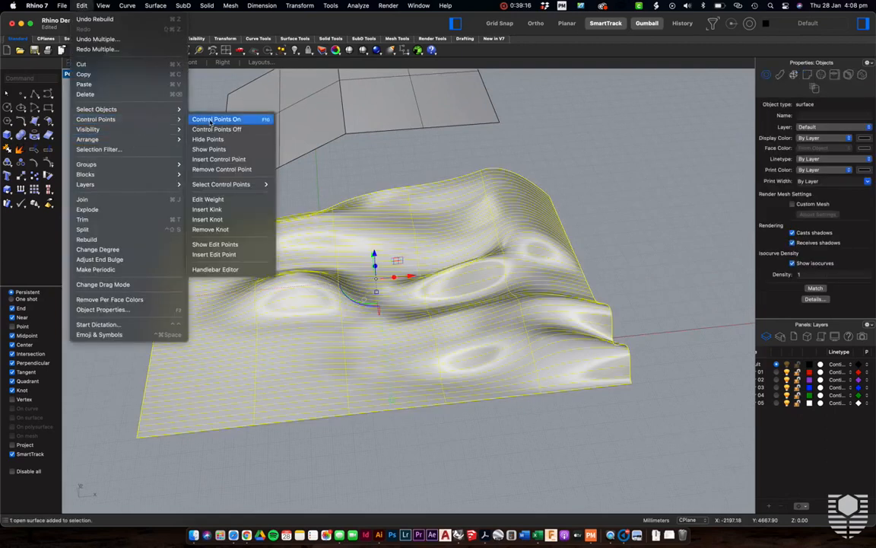
left_click(211, 120)
right_click_drag(476, 254, 422, 251)
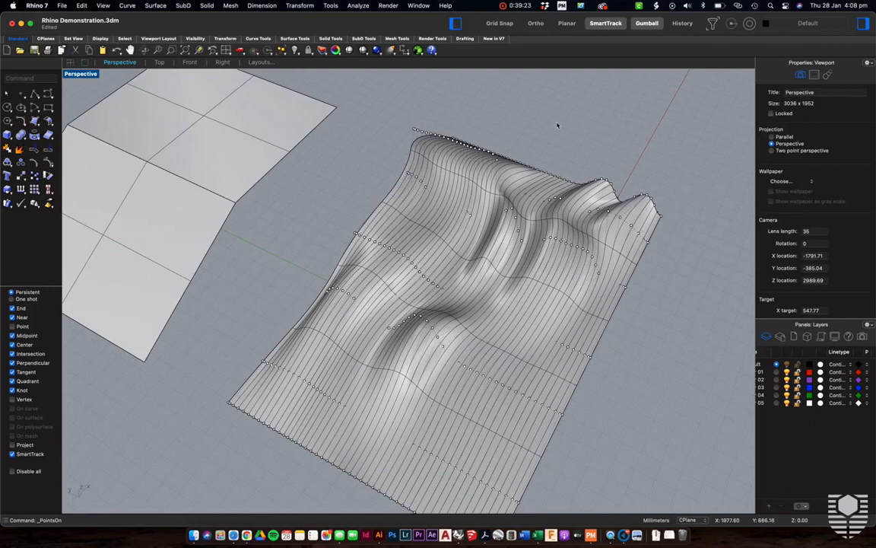
key("Escape")
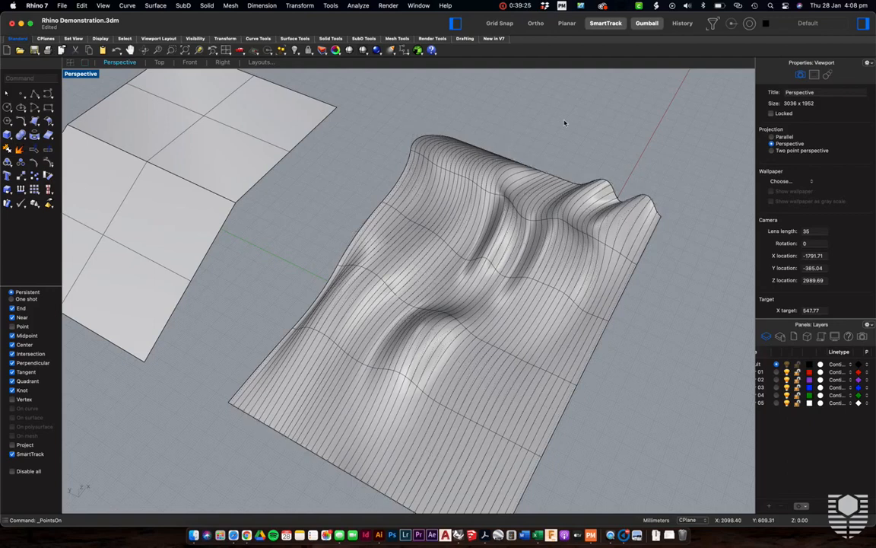
Undo the earlier smoothing, smooth the terrain in X, Y and Z with fixed boundaries, 75 steps and a higher smooth factor, and undo it
key("super+z")
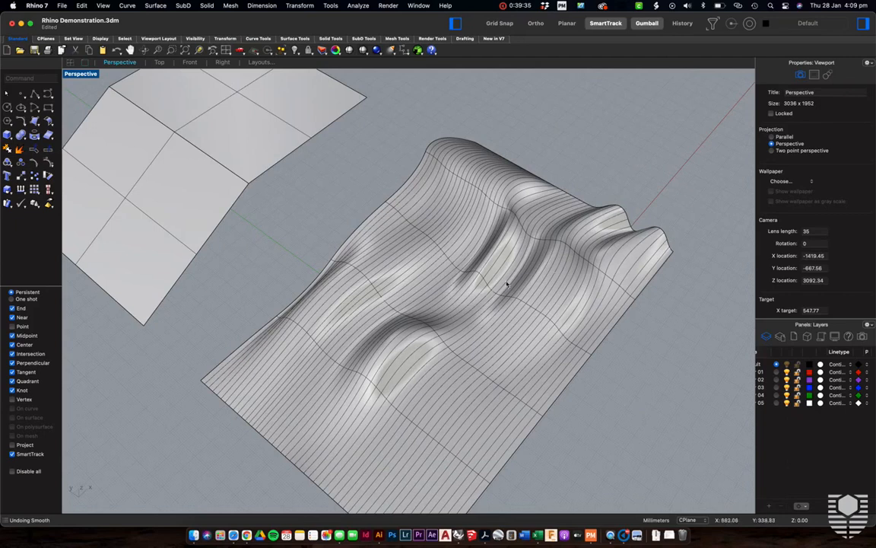
left_click(535, 309)
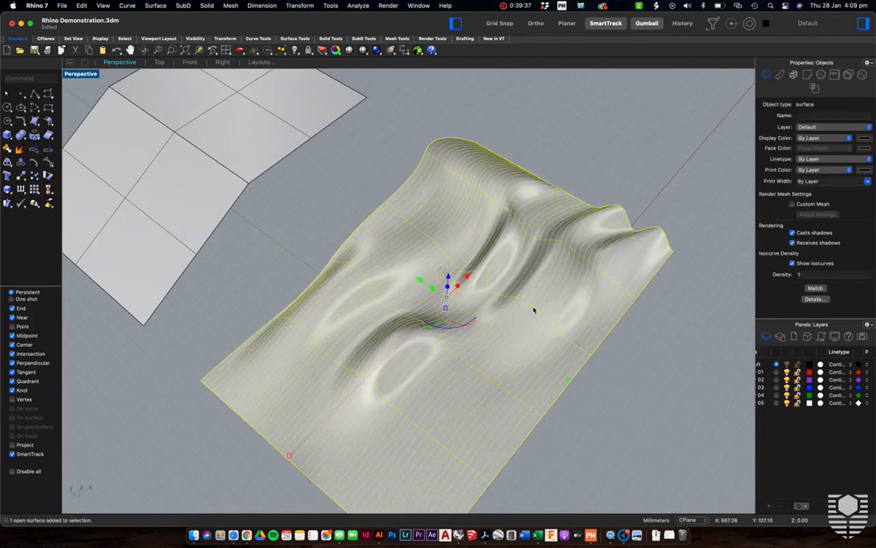
type("smooth")
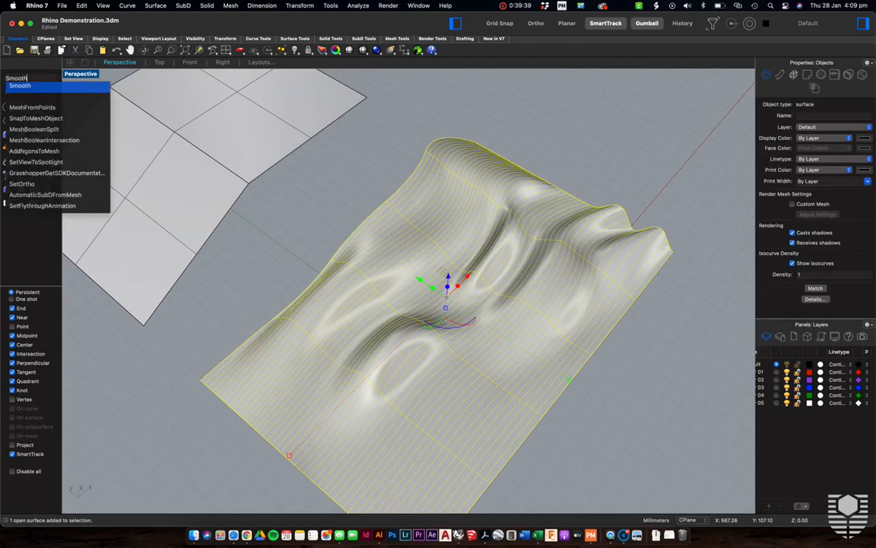
key("Return")
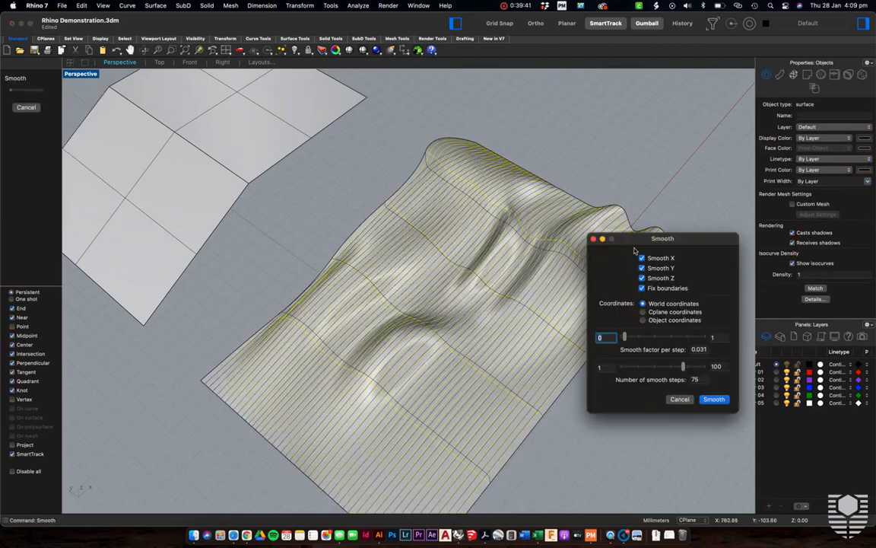
left_click_drag(635, 244, 703, 211)
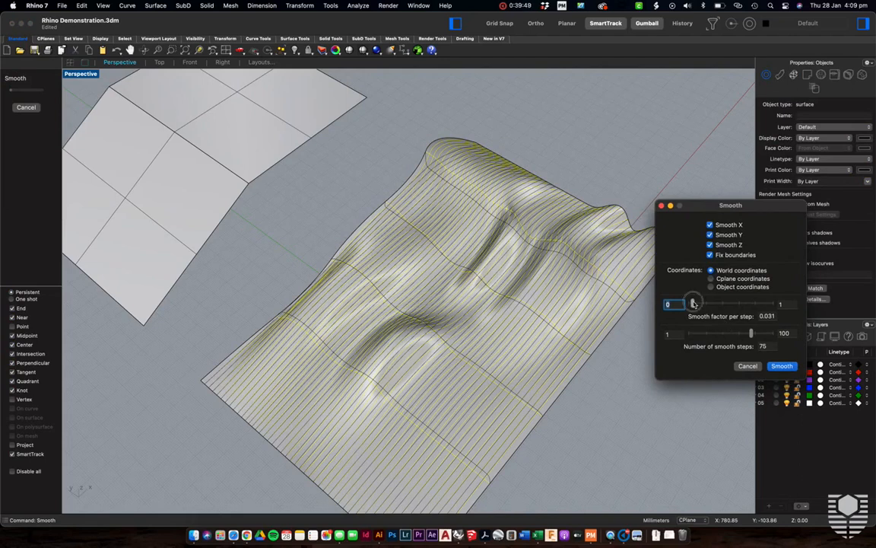
left_click_drag(693, 304, 722, 303)
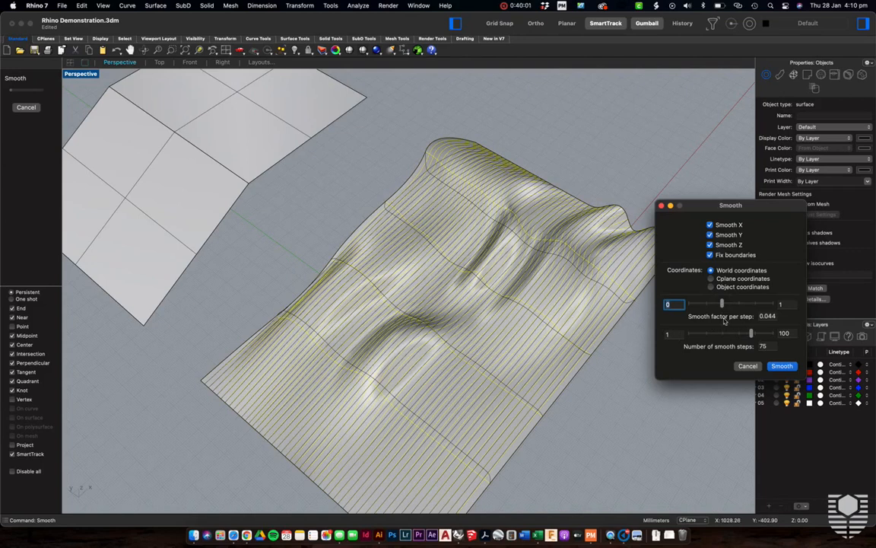
left_click(781, 366)
left_click(598, 386)
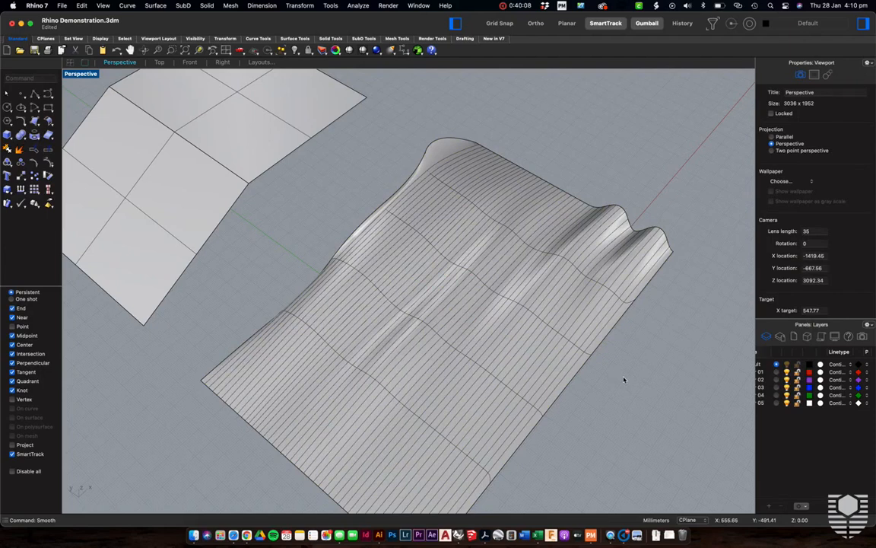
key("super+z")
key("super+z")
key("super+z")
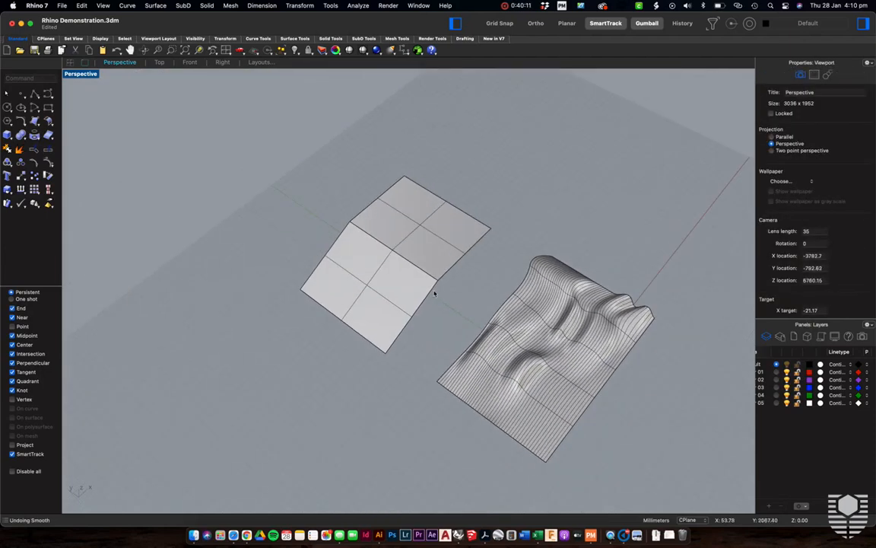
Delete the blended flat planes beside the rebuilt terrain surface
left_click(384, 236)
key("Delete")
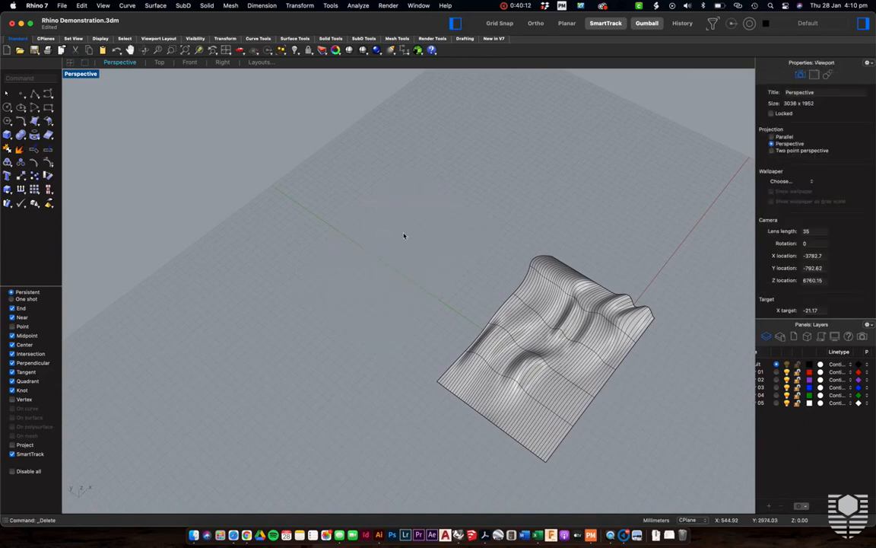
scroll(404, 236, "left", 5)
right_click_drag(404, 235, 439, 229)
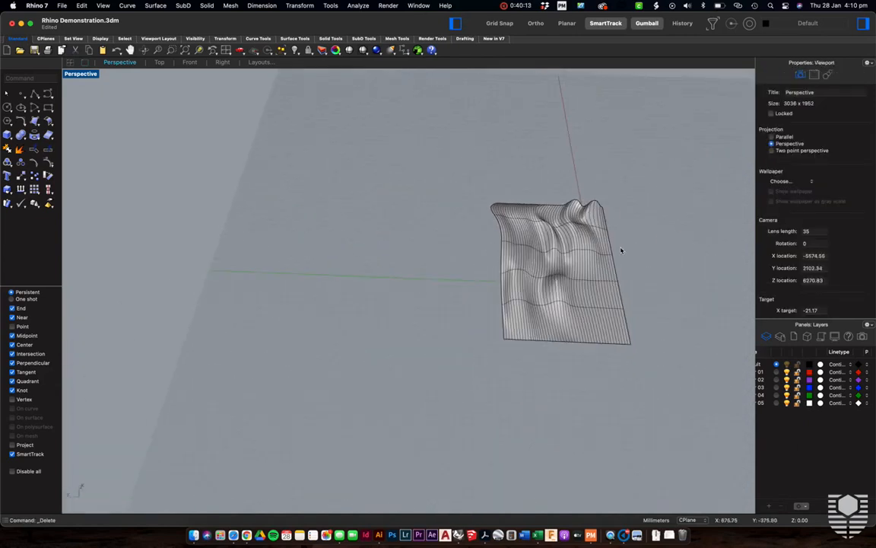
scroll(619, 251, "up", 3)
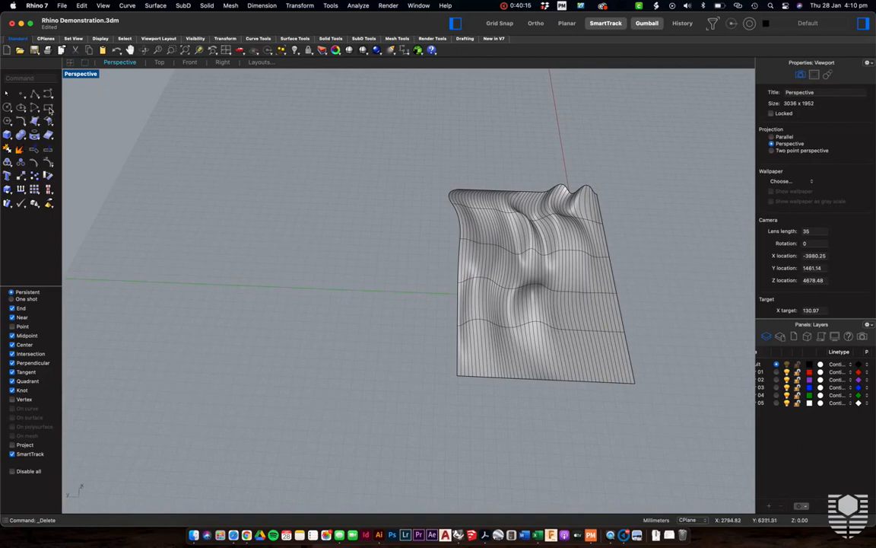
Draw a rectangle about 500 by 500 mm on the construction plane, starting at the Y axis away from the terrain
left_click(49, 110)
left_click(261, 285)
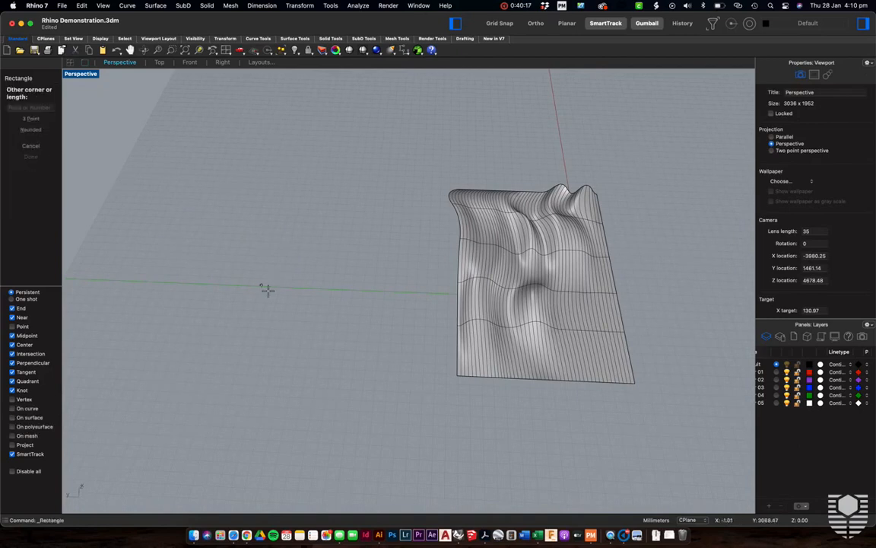
left_click(305, 330)
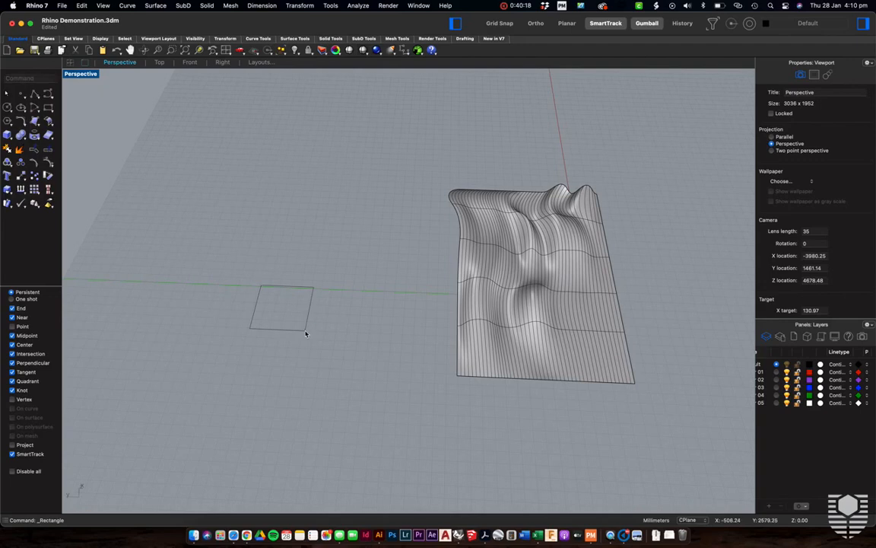
left_click(21, 108)
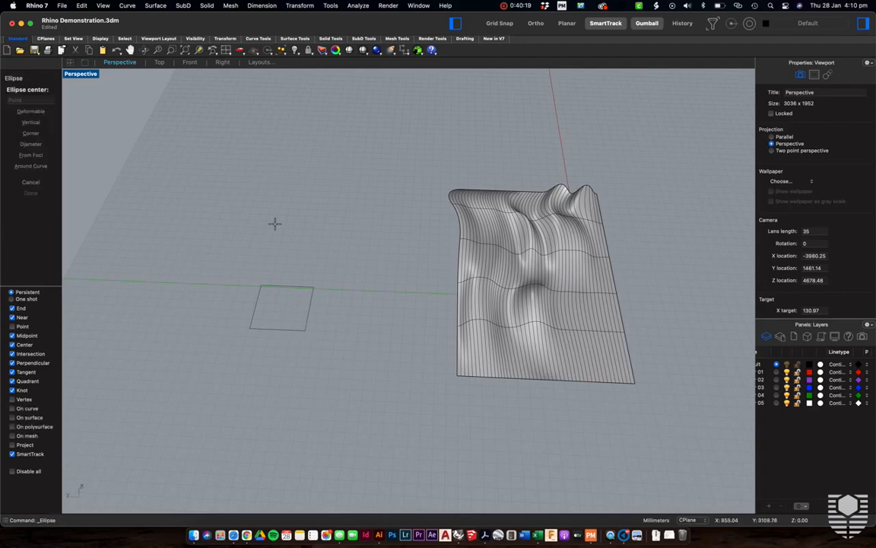
left_click(335, 245)
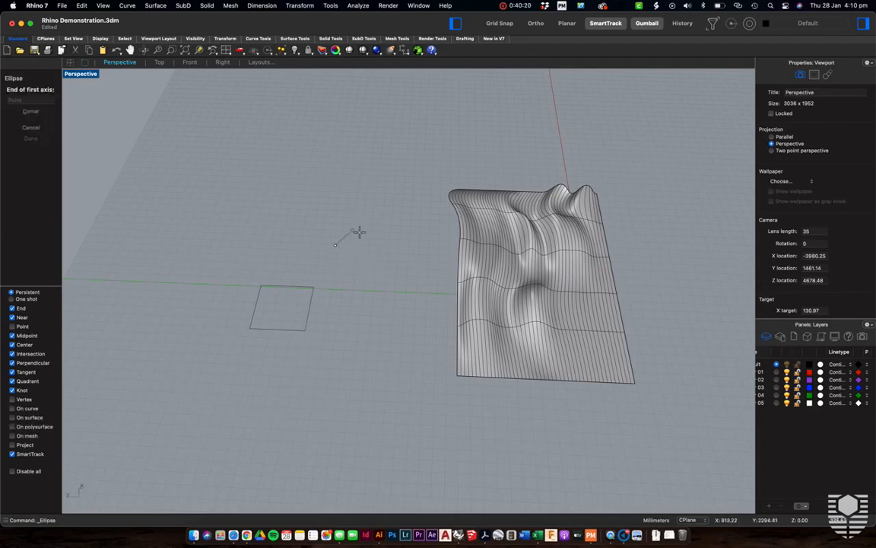
key("Escape")
Draw a circle on the construction plane between the rectangle and the terrain, about as wide as the rectangle
left_click(7, 107)
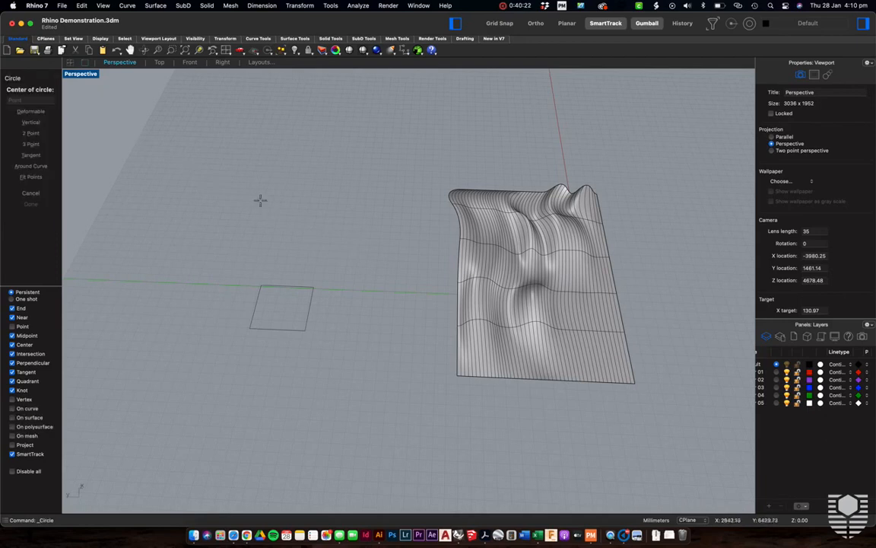
left_click(329, 251)
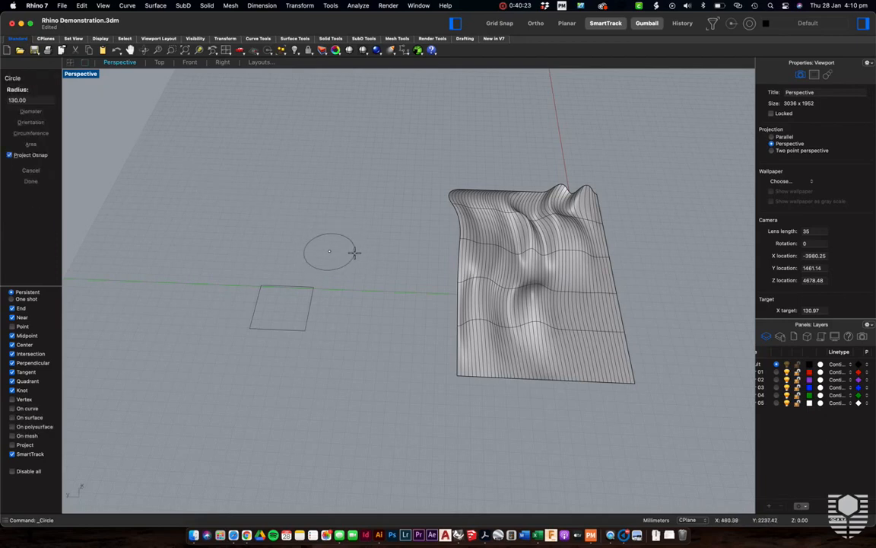
left_click(355, 255)
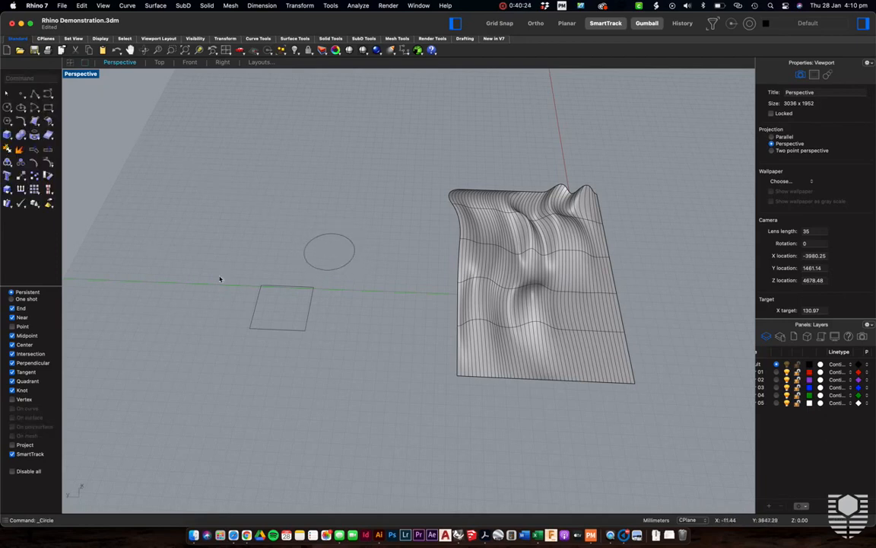
Draw a degree 3 freeform curve through five control points, sweeping across the near corner of the terrain
right_click_drag(364, 354, 260, 308)
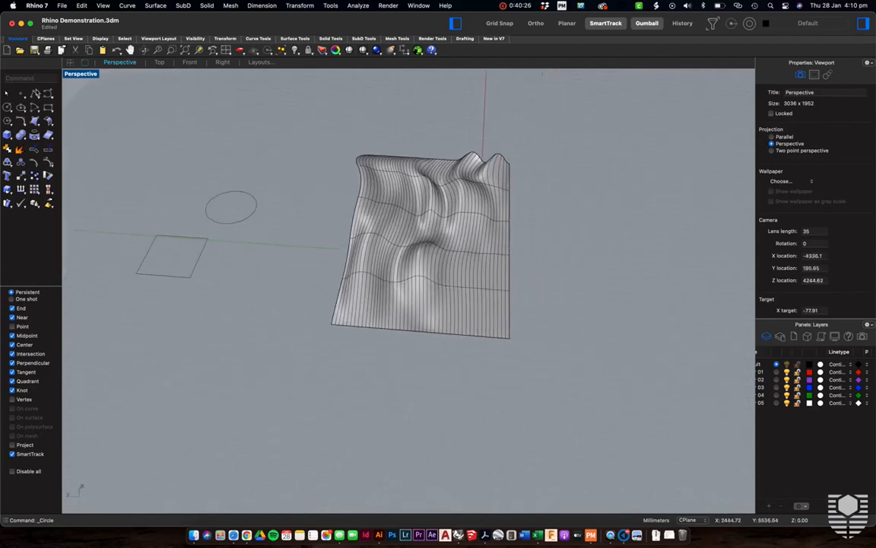
left_click(35, 93)
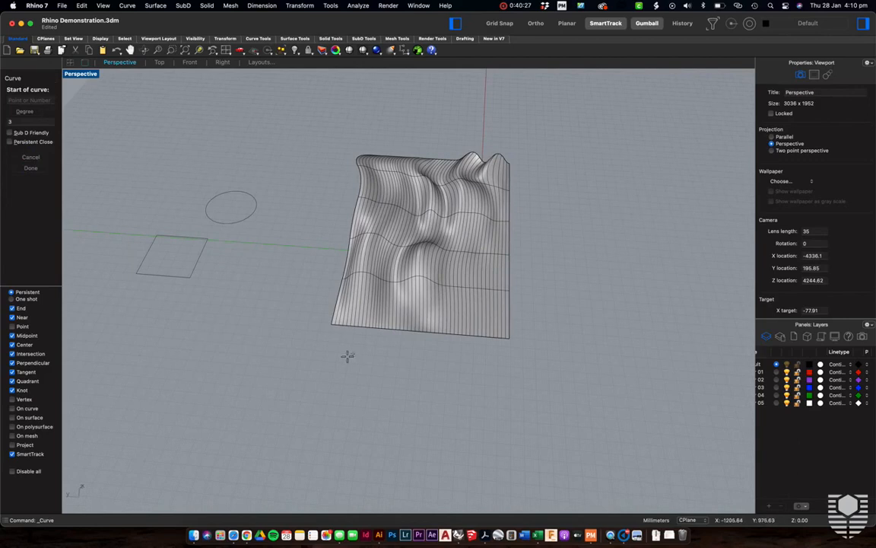
left_click(323, 372)
left_click(393, 337)
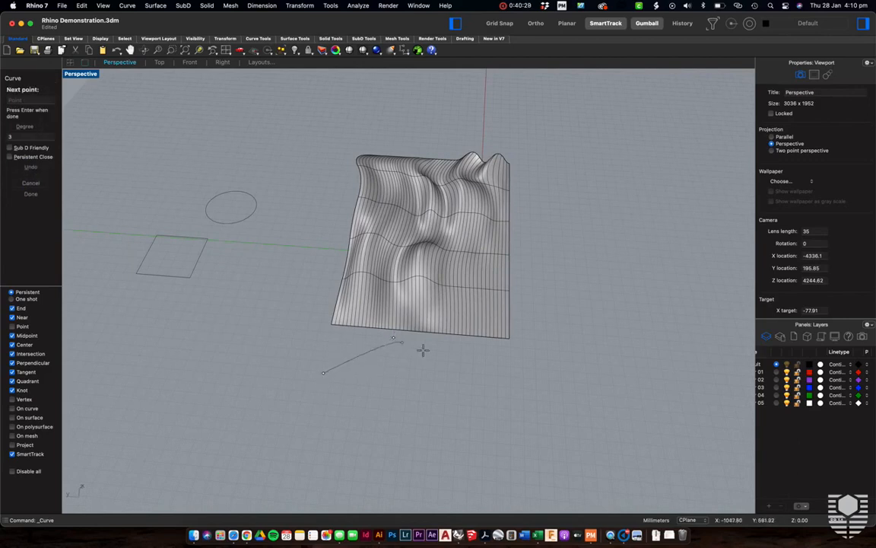
left_click(493, 366)
left_click(514, 240)
left_click(574, 247)
key("Return")
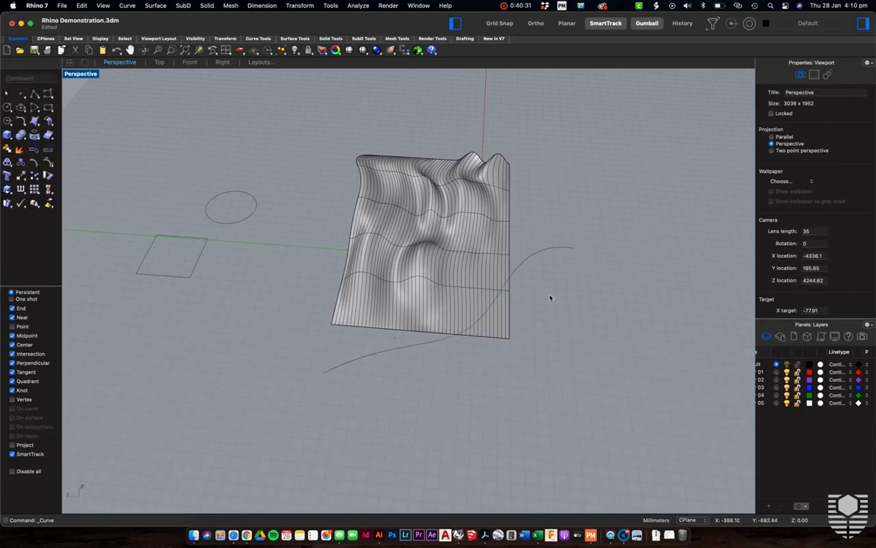
Extrude the freeform curve 100 mm upward into a surface strip with ExtrudeCrv
left_click_drag(568, 313, 526, 216)
type("ExtrudeCrv")
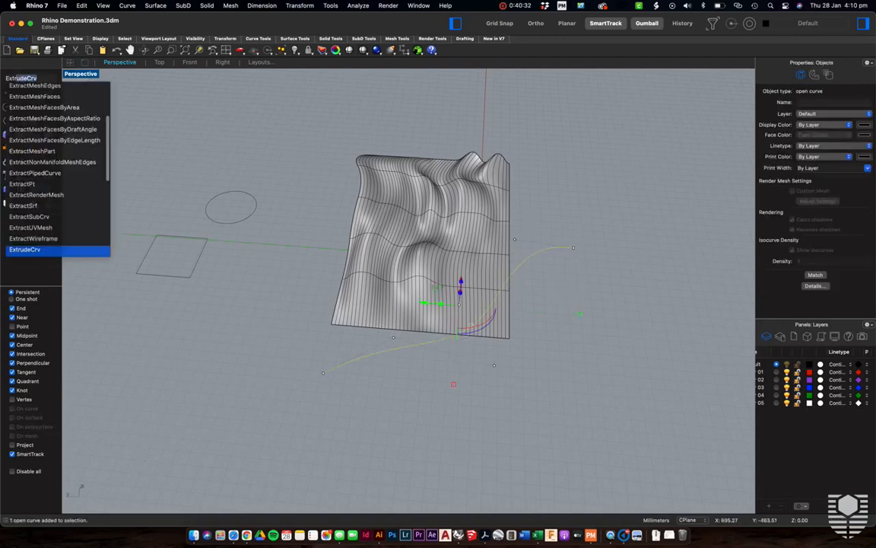
key("Return")
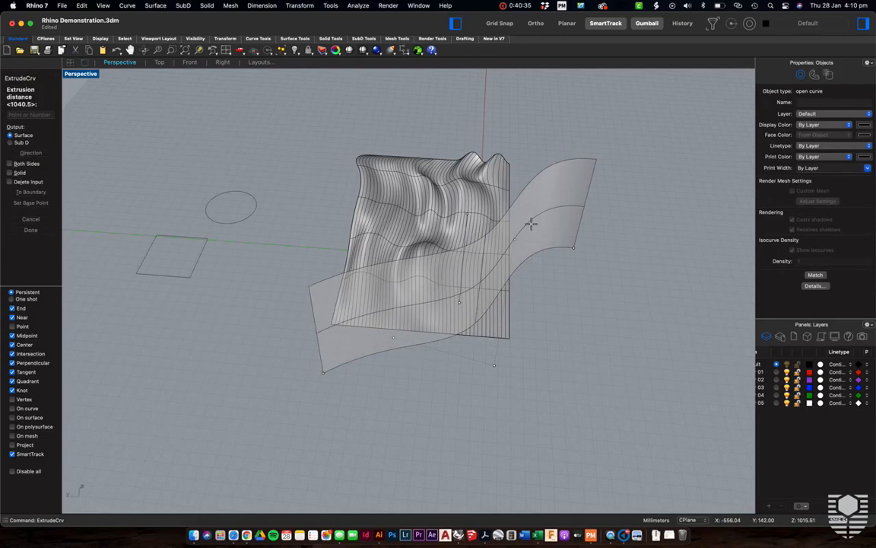
type("100")
key("Return")
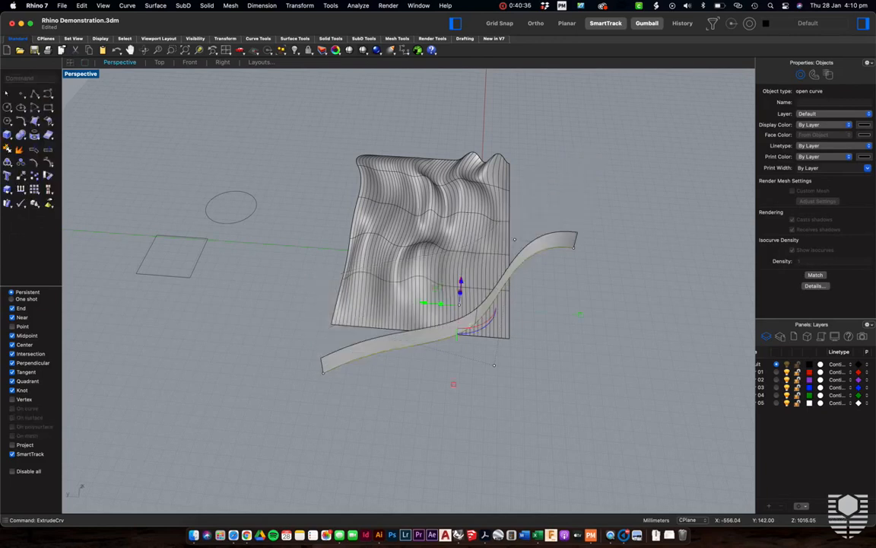
Lower the freeform curve and its extruded strip vertically so the strip cuts through the terrain's near corner
right_click_drag(659, 358, 660, 357)
left_click_drag(452, 221, 453, 232)
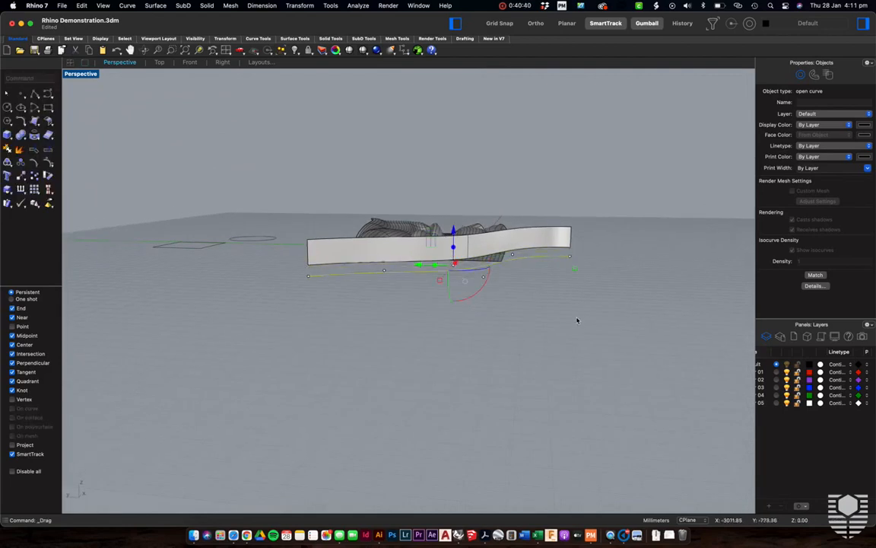
left_click(540, 234)
left_click_drag(453, 213, 454, 223)
left_click(555, 351)
right_click_drag(556, 352, 556, 351)
right_click_drag(503, 239, 454, 219)
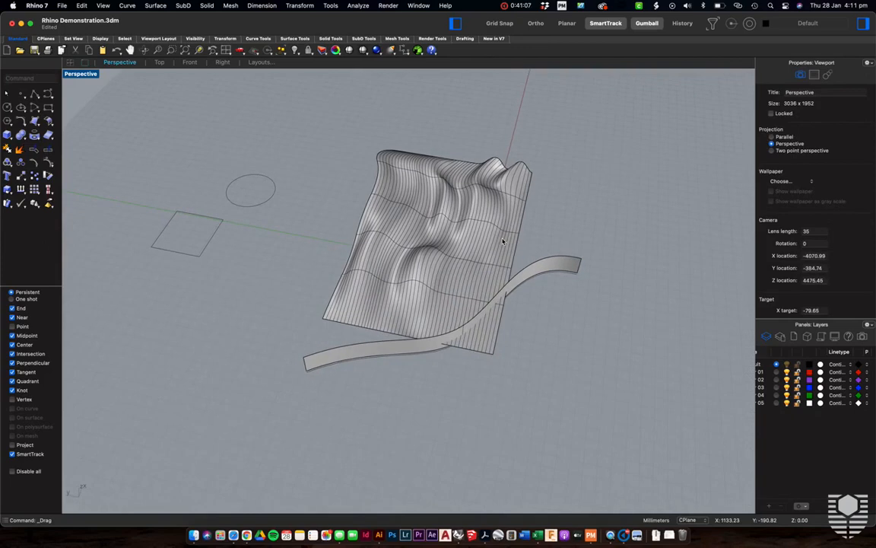
Move the circle and the rectangle over the terrain and raise them above its surface
left_click(247, 206)
left_click_drag(219, 185, 422, 181)
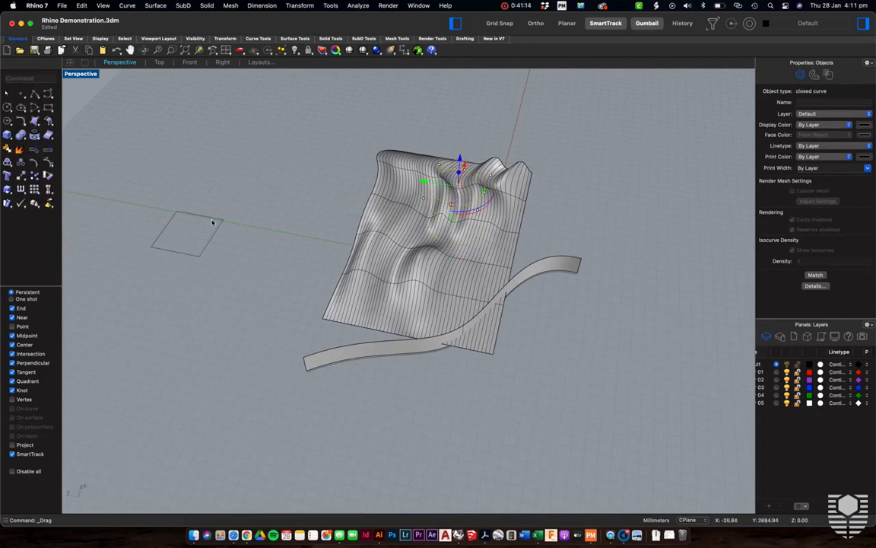
left_click(215, 209)
left_click(210, 219)
left_click_drag(155, 228, 424, 242)
right_click_drag(364, 266, 365, 267)
left_click_drag(420, 195, 421, 178)
left_click(483, 180)
right_click_drag(483, 180, 483, 181)
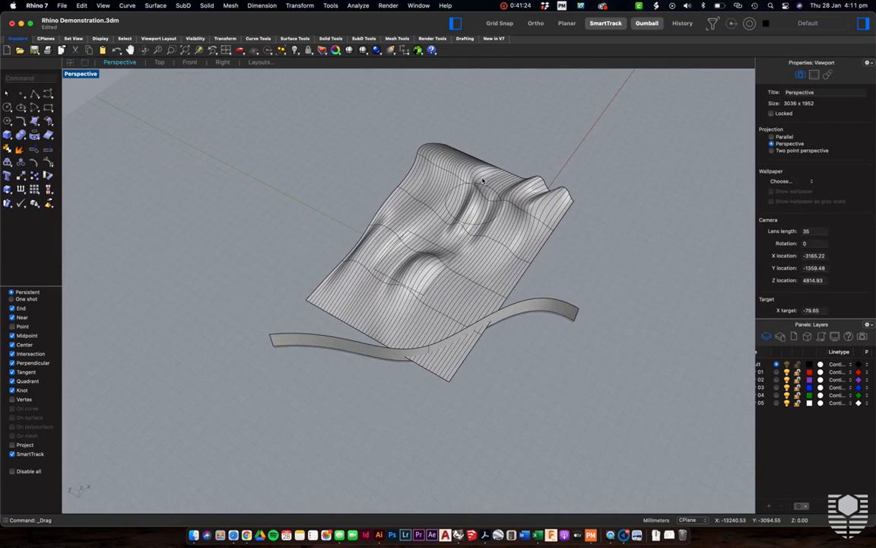
Split the terrain surface using the circle, the rectangle and the extruded strip as cutting objects
type("Split")
key("Return")
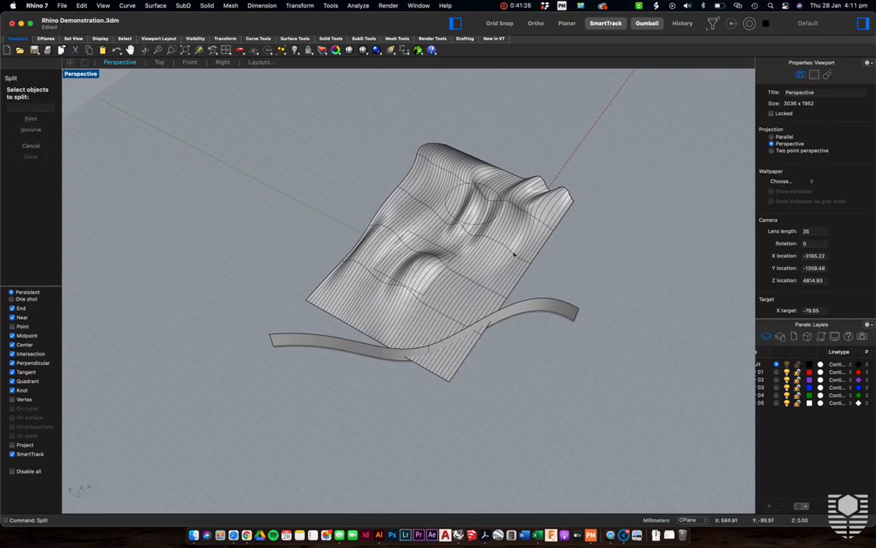
left_click(542, 221)
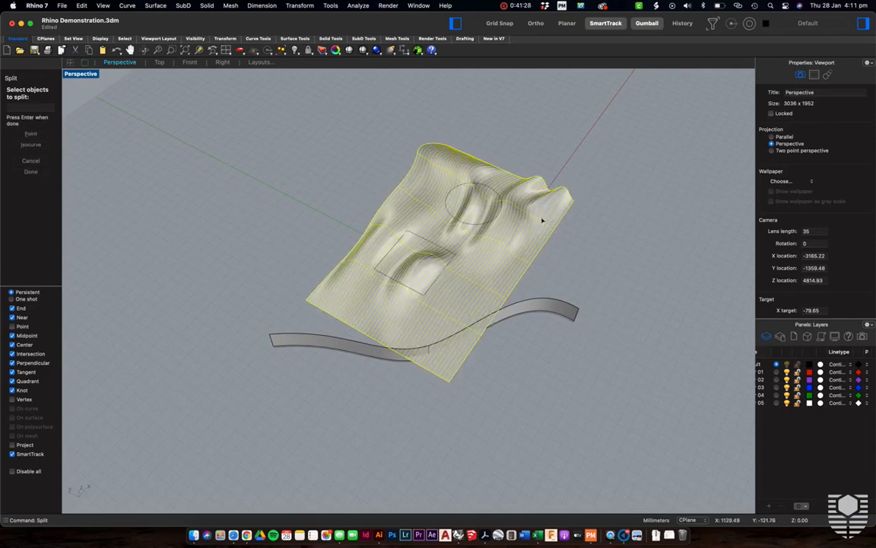
key("Return")
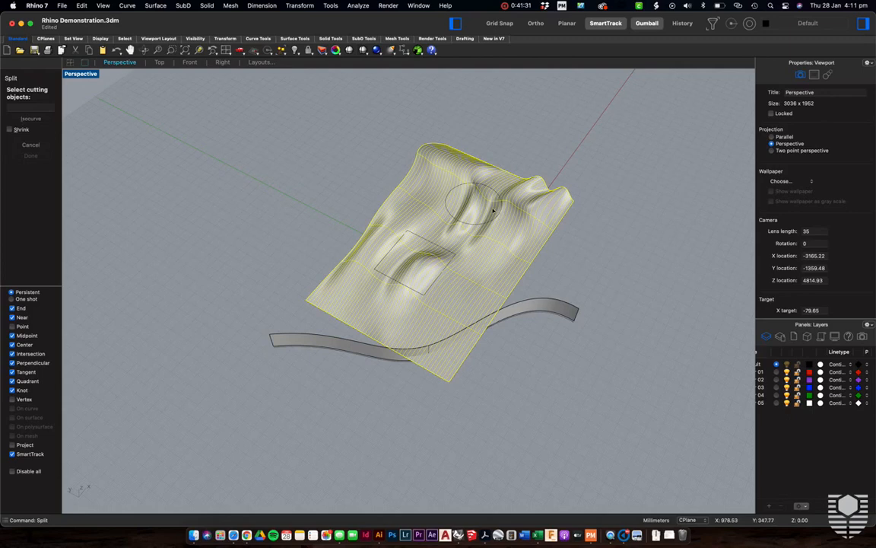
left_click(499, 212)
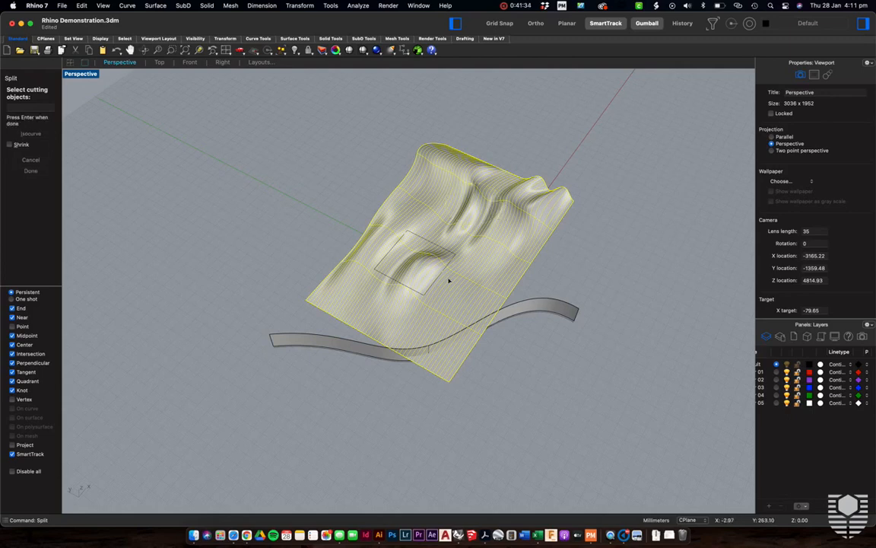
left_click(538, 304)
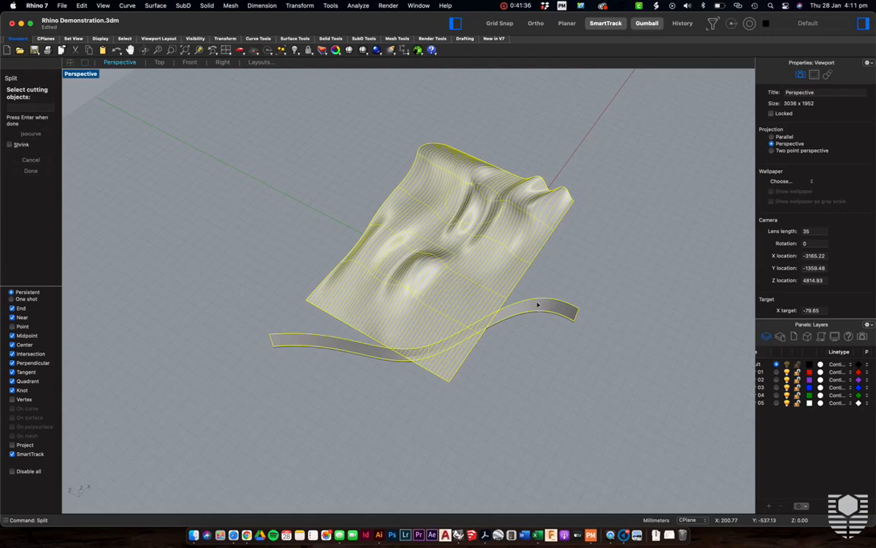
key("Return")
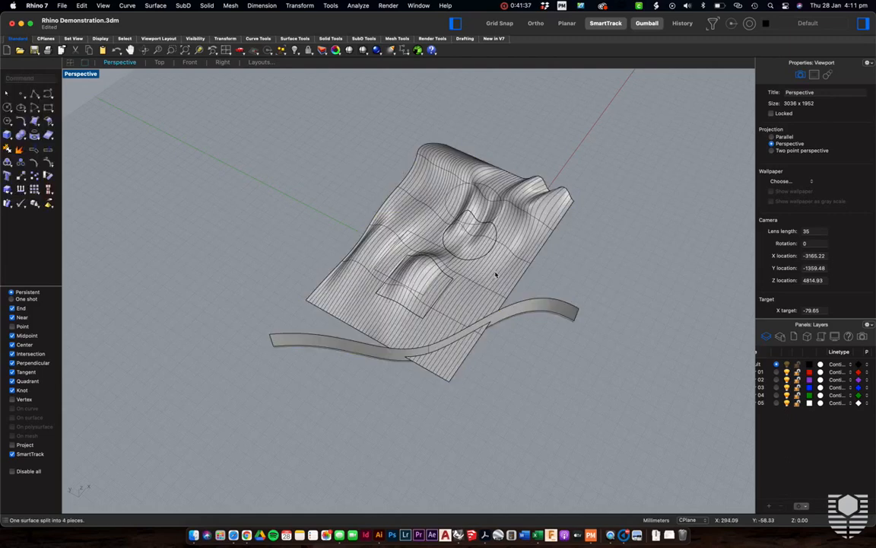
Move the circular, rectangular and corner pieces of the split terrain slightly out of place and undo the move
right_click_drag(495, 275, 495, 275)
right_click_drag(416, 164, 416, 164)
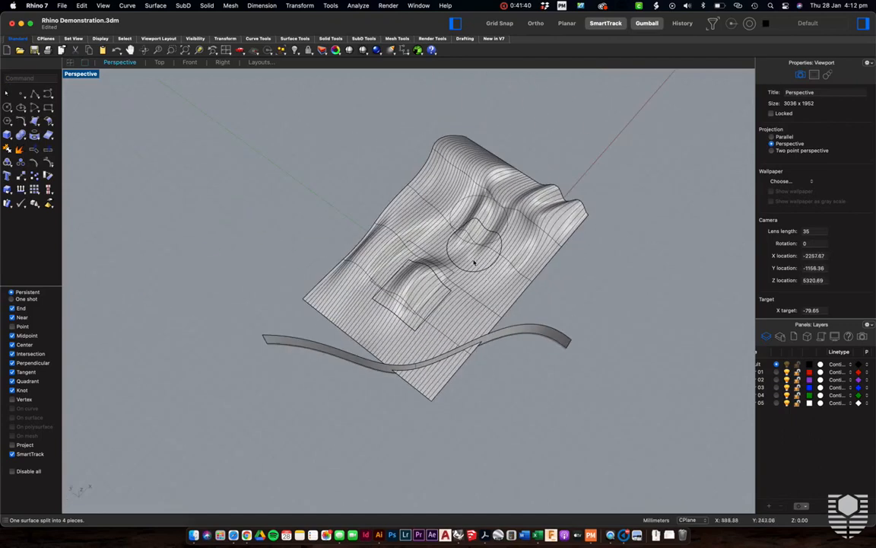
left_click(471, 254)
left_click(416, 286, "shift")
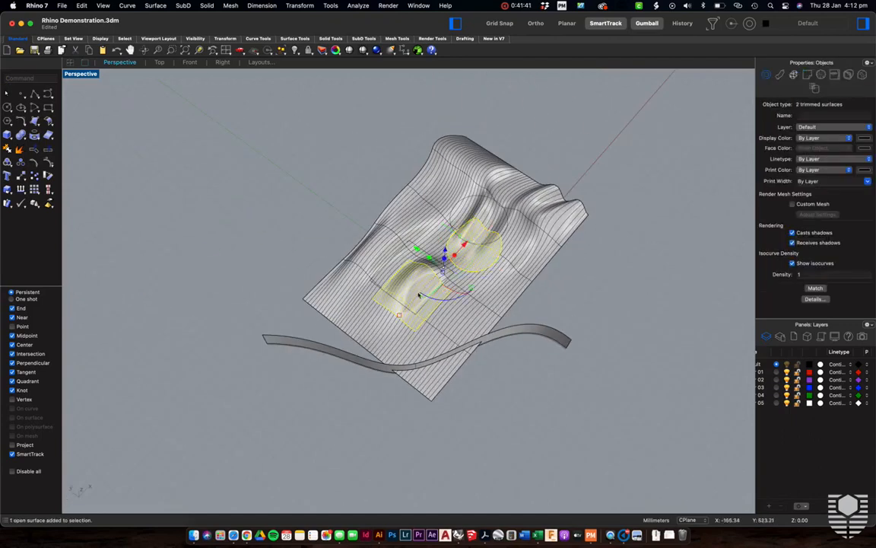
left_click(448, 378, "shift")
type("M")
key("Return")
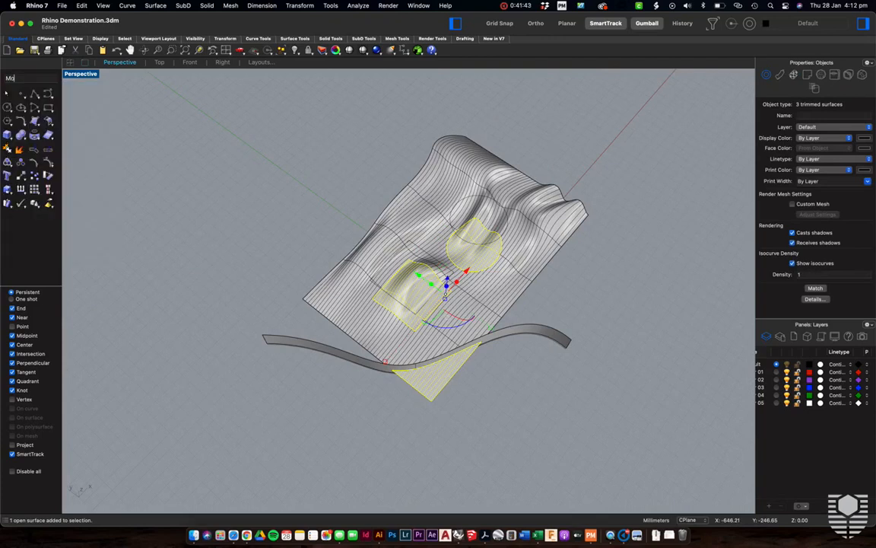
left_click(410, 320)
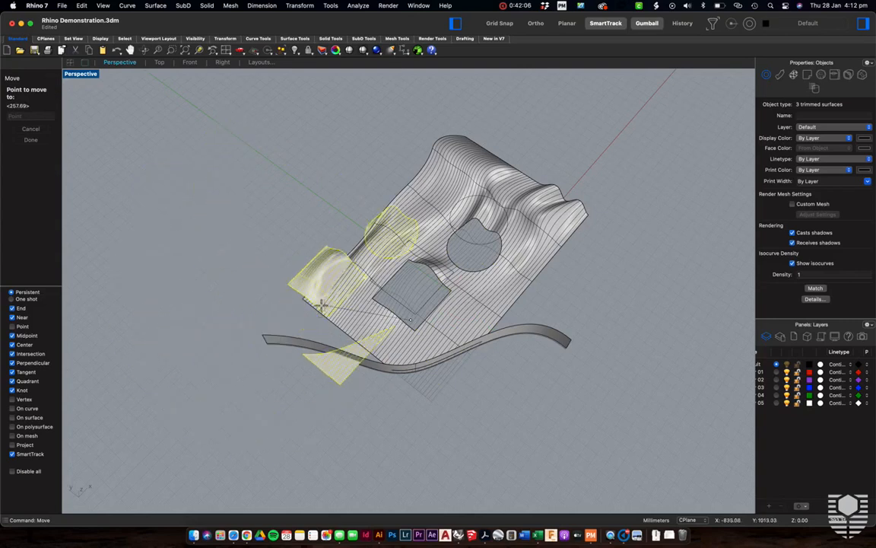
left_click(409, 325)
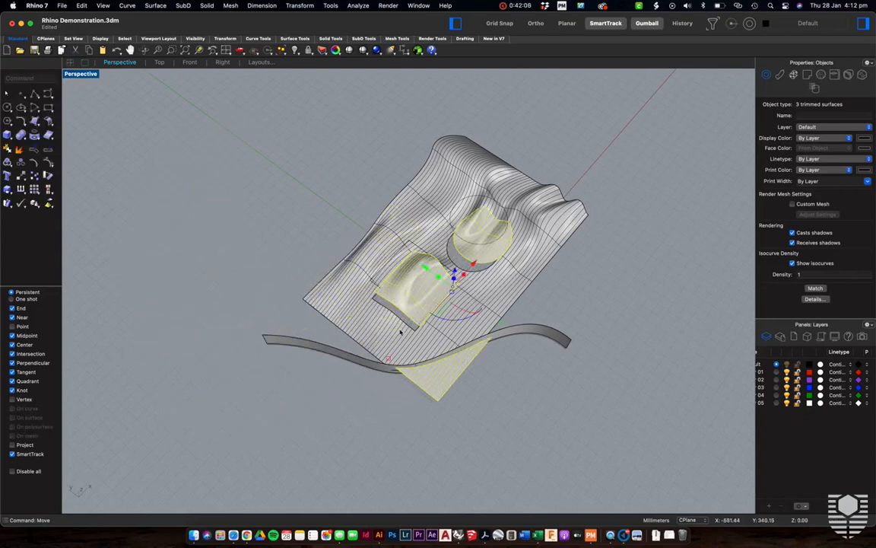
key("super+z")
Examine how the cutting curves project onto the terrain in the Top view and four-view layout, and undo the split
right_click_drag(401, 332, 407, 345)
scroll(408, 343, "down", 2)
left_click(87, 81)
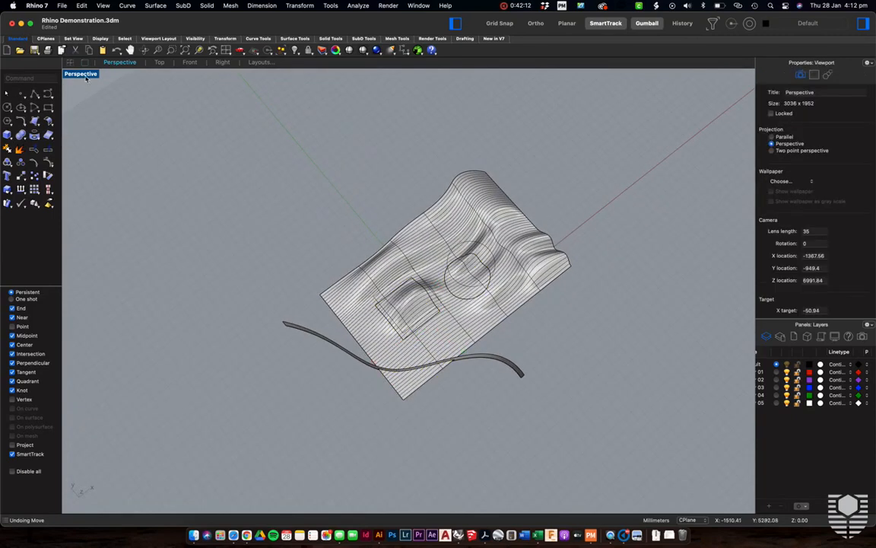
double_click(80, 74)
double_click(71, 74)
scroll(339, 274, "down", 5)
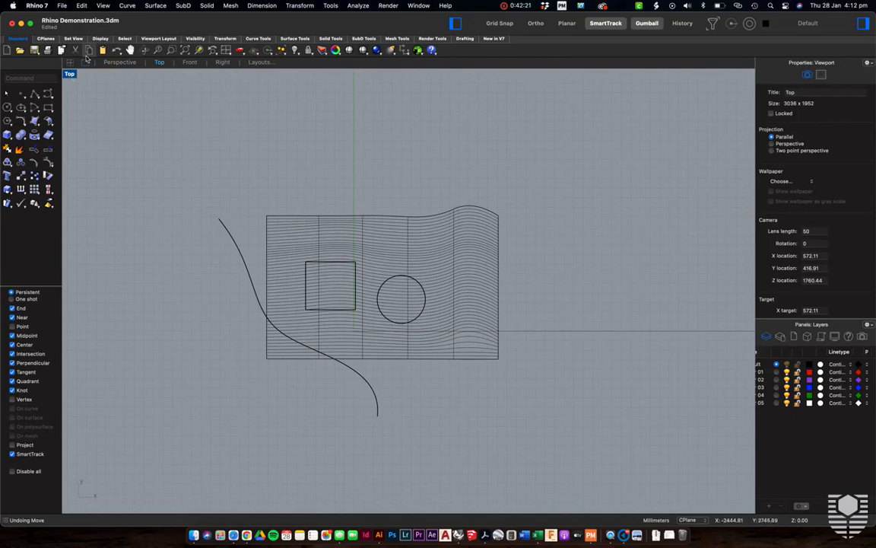
double_click(70, 74)
scroll(624, 192, "up", 5)
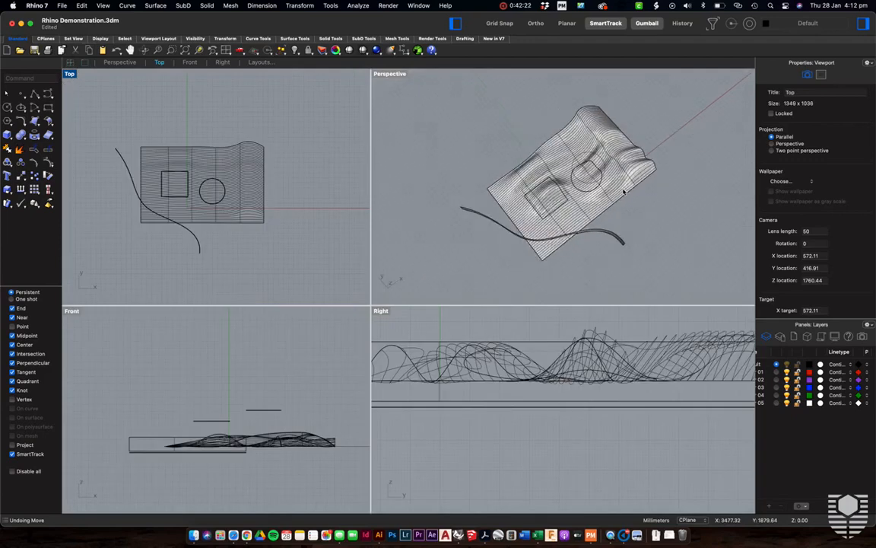
key("super+z")
double_click(389, 73)
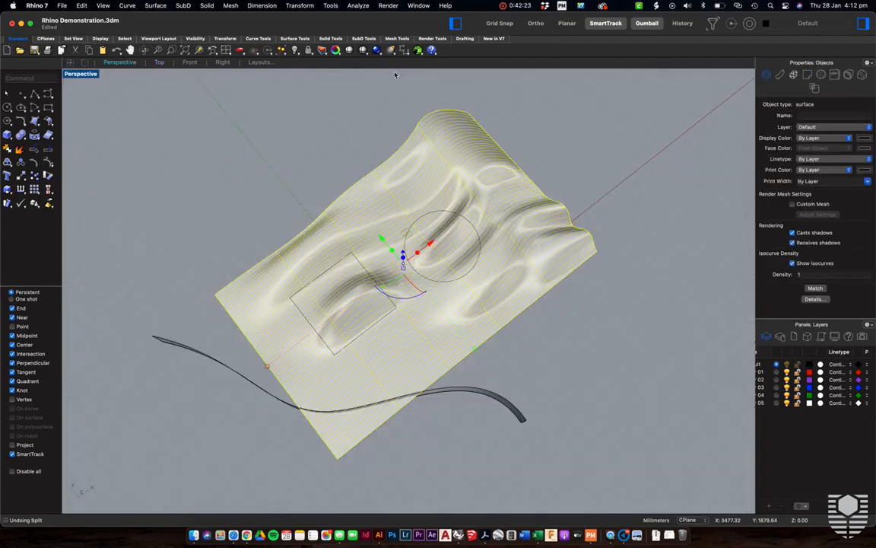
Rotate the circle curve so it stands steeply tilted across the terrain
left_click(474, 270)
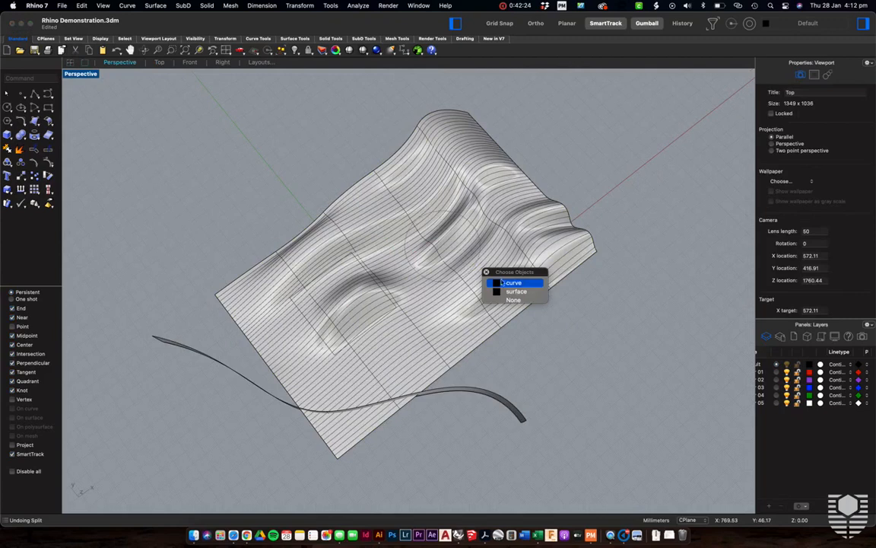
left_click(510, 284)
right_click_drag(525, 302, 448, 218)
left_click_drag(414, 220, 436, 234)
left_click(436, 233)
left_click(572, 151)
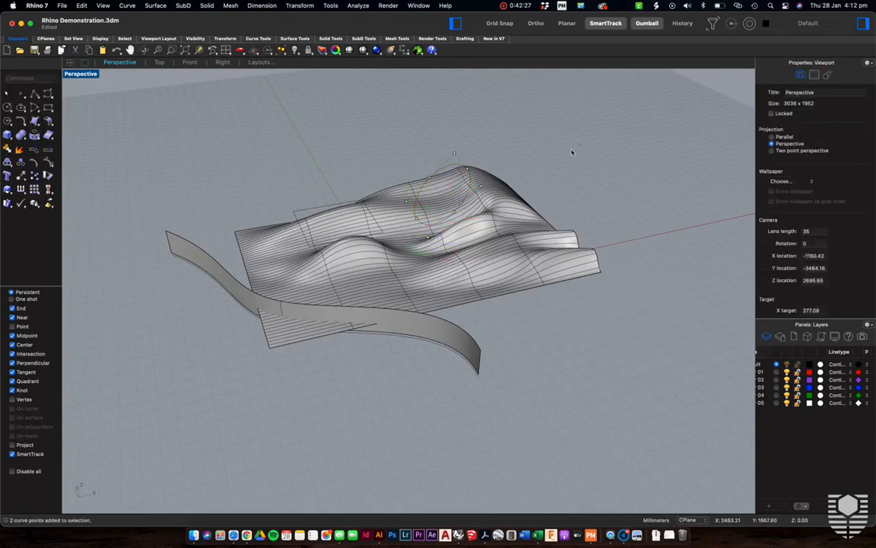
right_click_drag(569, 167, 458, 179)
type("split")
key("Return")
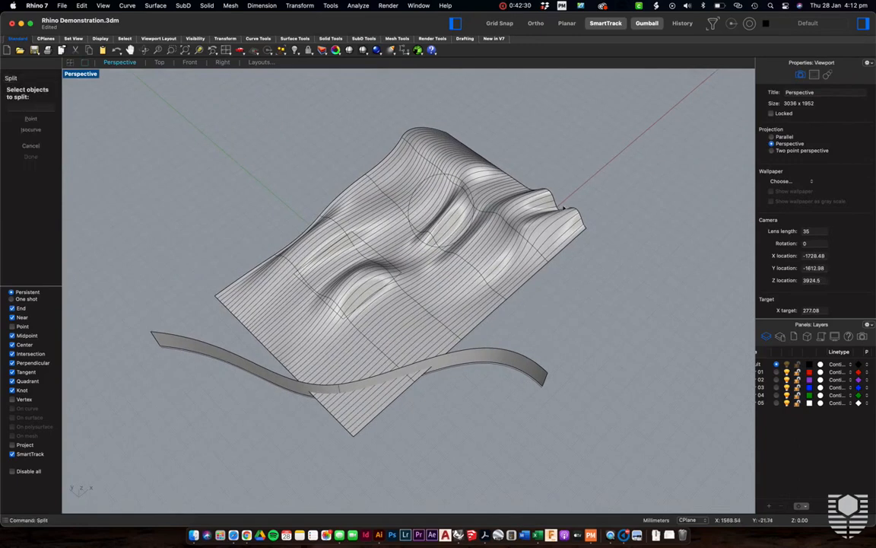
left_click(513, 220)
key("Return")
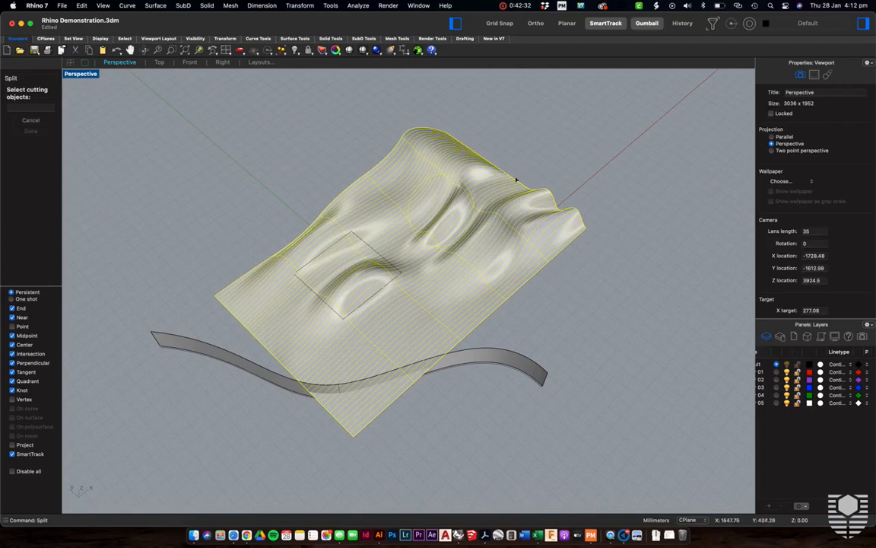
key("Return")
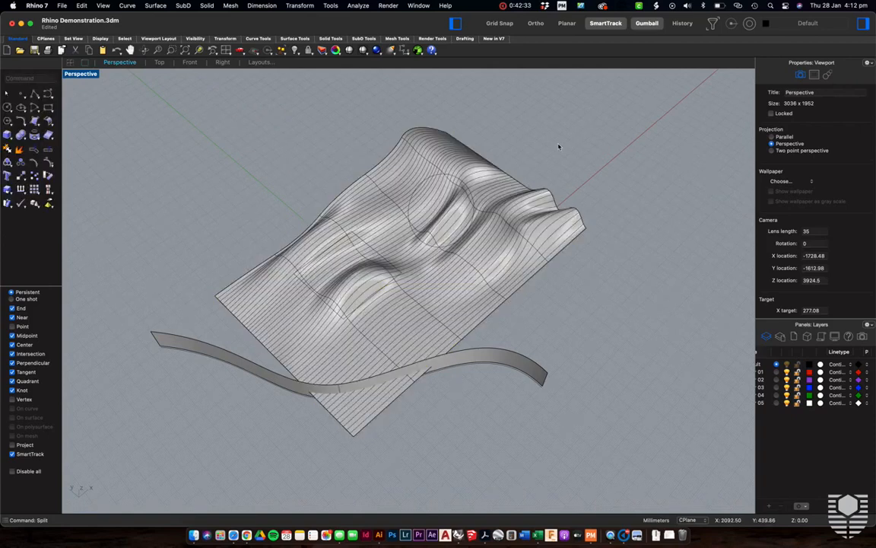
Split the terrain surface using the steeply tilted circle as the cutting object
type("split")
key("Return")
left_click(473, 205)
key("Return")
left_click(468, 197)
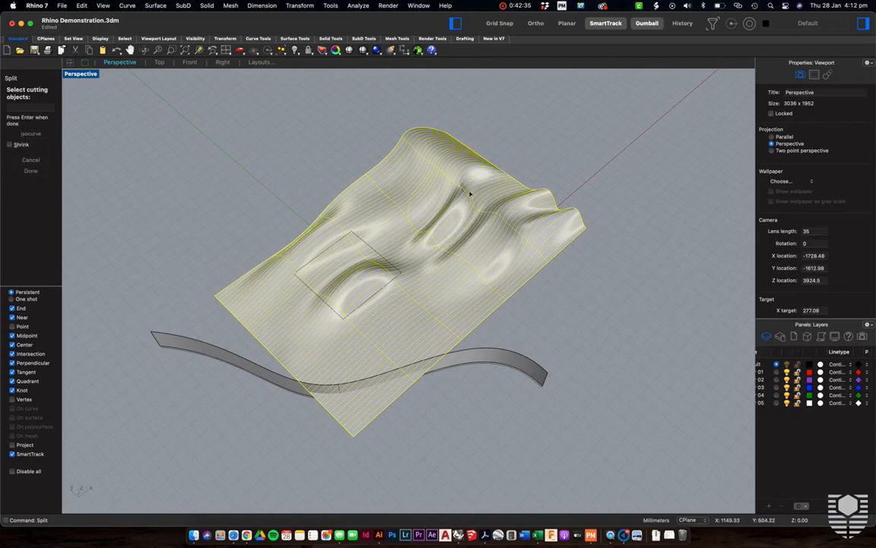
key("Return")
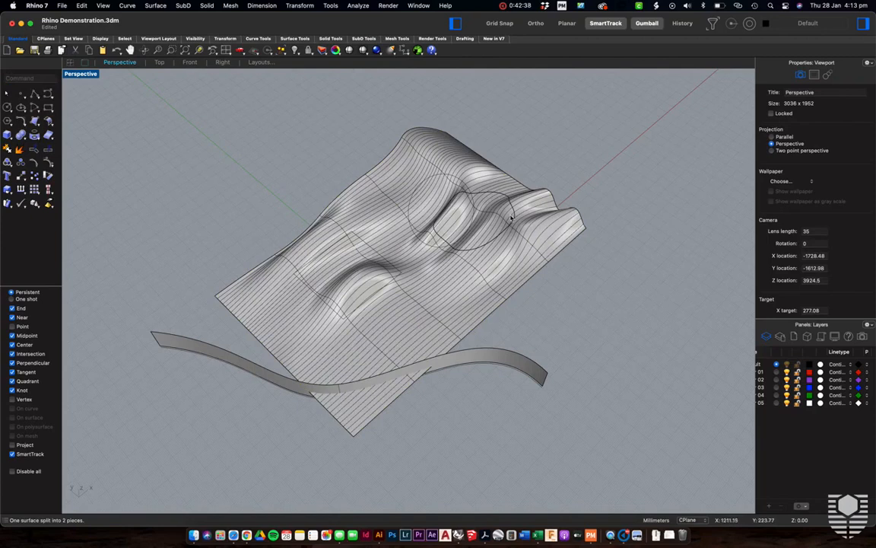
scroll(445, 231, "down", 3)
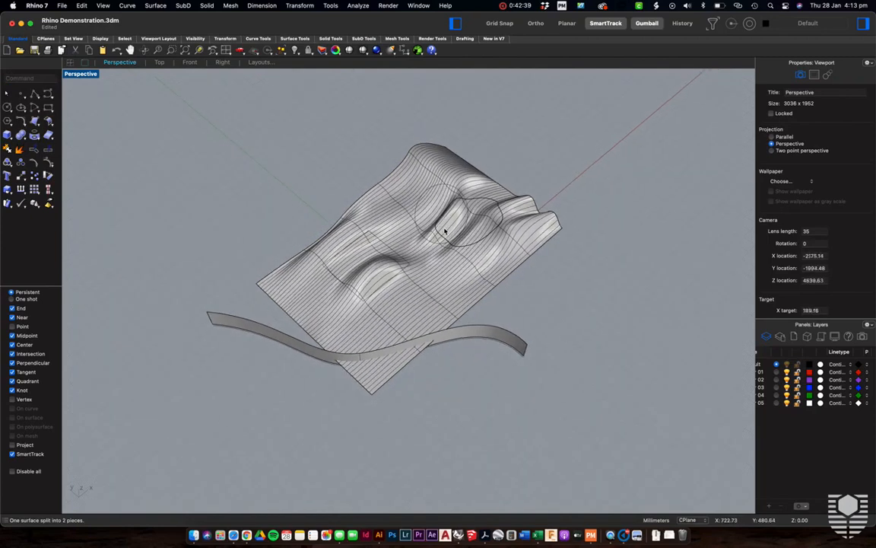
right_click_drag(445, 230, 445, 231)
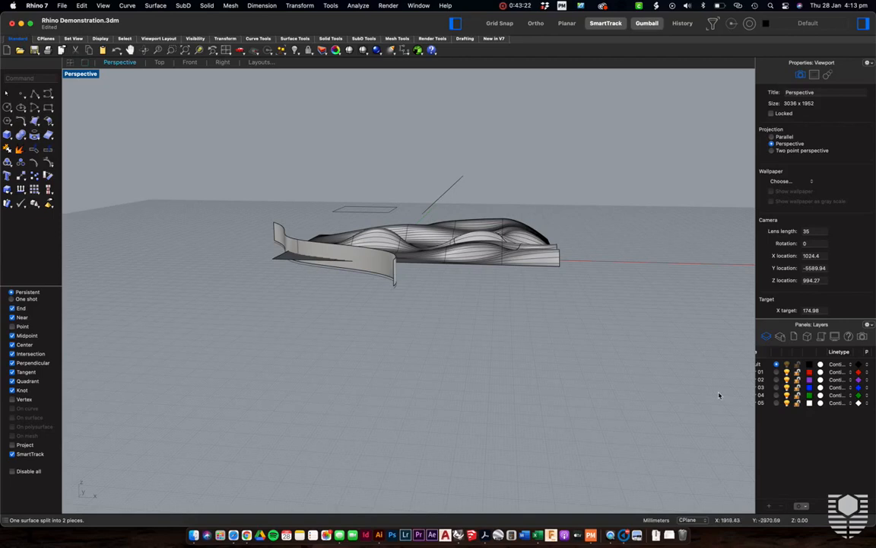
Undo the split of the terrain and the rotation of the circle
right_click_drag(528, 280, 547, 197)
key("super+z")
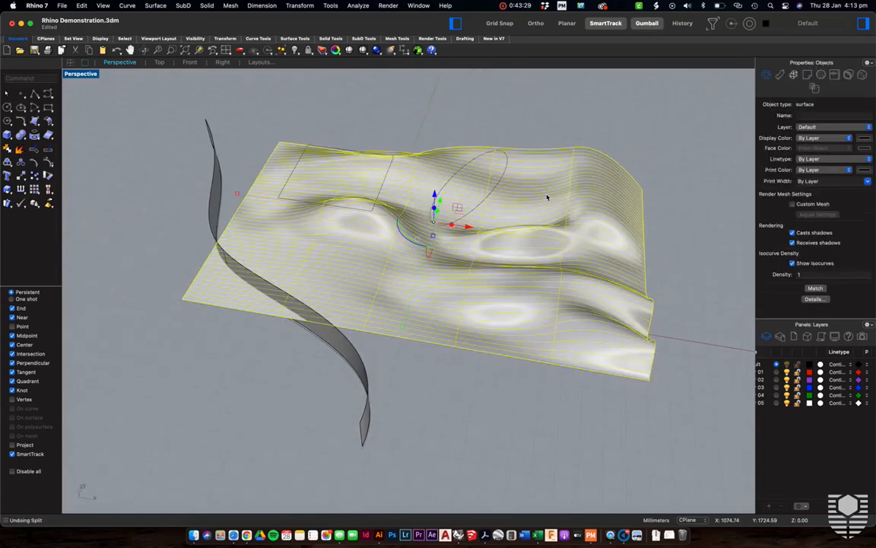
key("super+z")
left_click(509, 118)
Start trimming with the circle, the rectangle and the extruded strip as the cutting objects
right_click_drag(509, 117, 509, 119)
right_click_drag(508, 119, 509, 114)
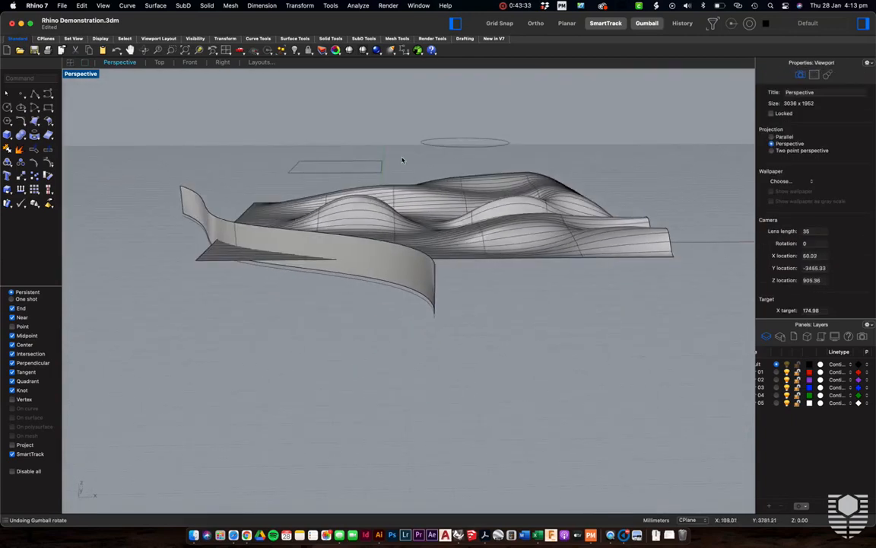
right_click_drag(479, 184, 475, 190)
right_click_drag(452, 222, 458, 234)
type("trim")
key("Return")
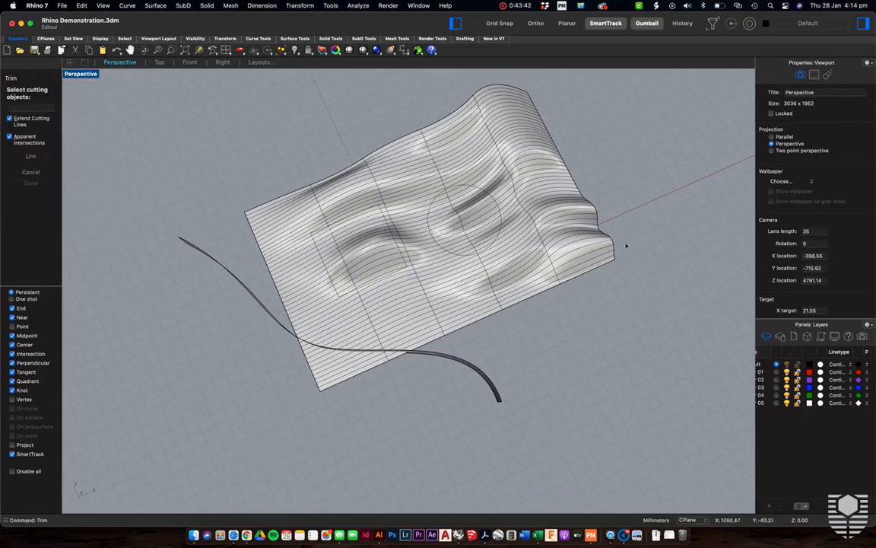
left_click(504, 232)
left_click(549, 247)
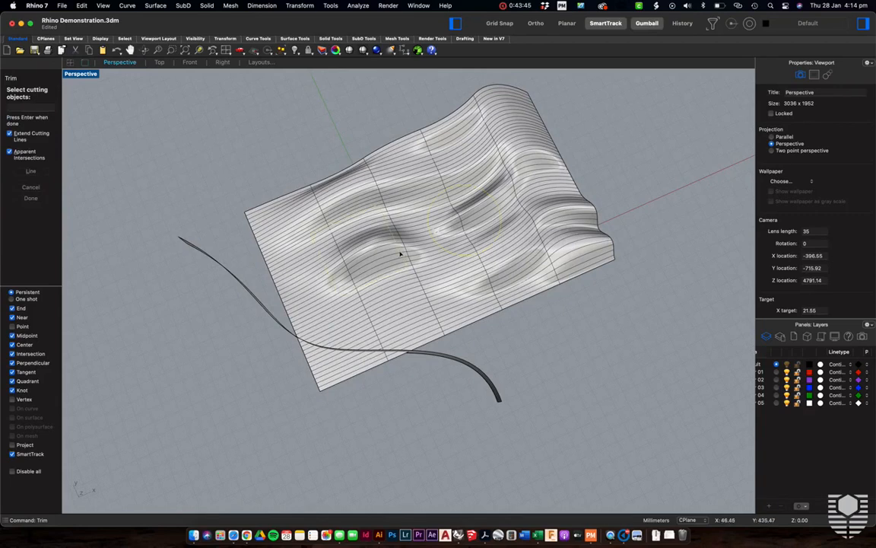
left_click(467, 367)
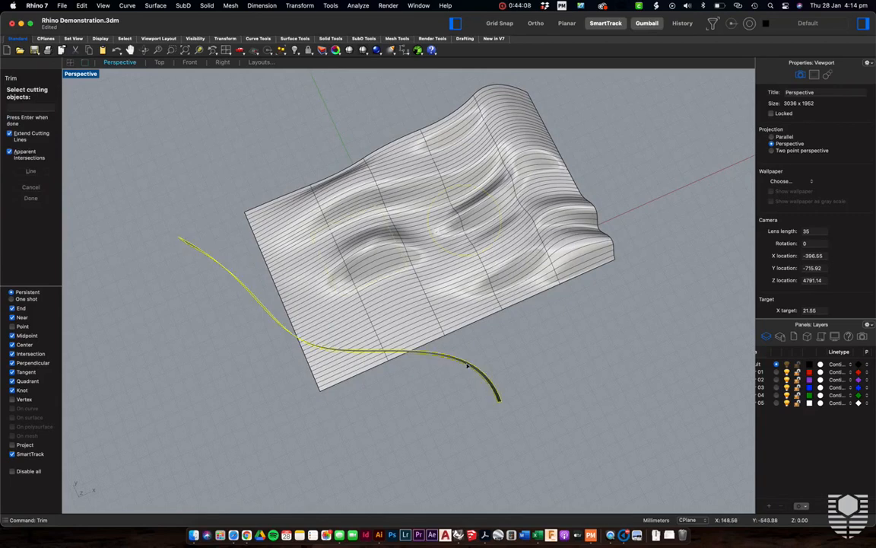
key("Return")
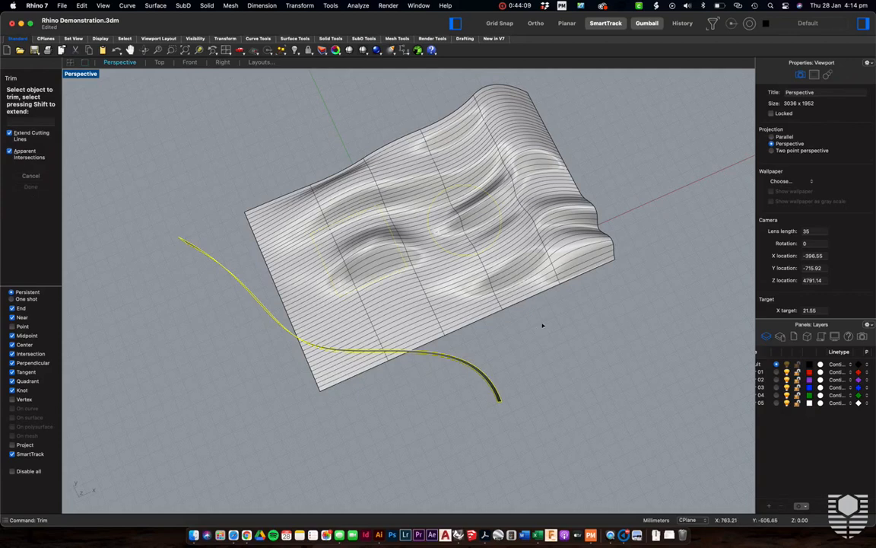
Trim away the terrain inside the circle, inside the rectangle and in the corner beyond the extruded strip
left_click(542, 268)
right_click_drag(543, 267, 544, 266)
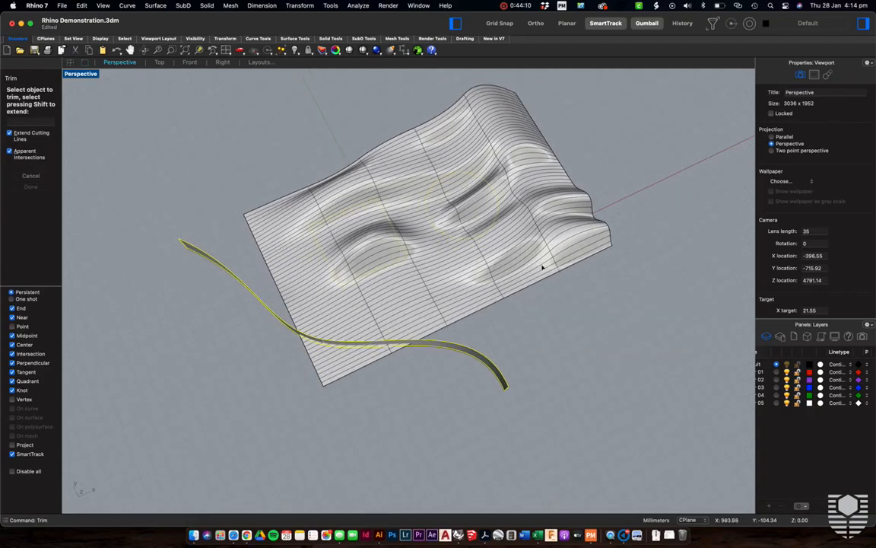
left_click(457, 207)
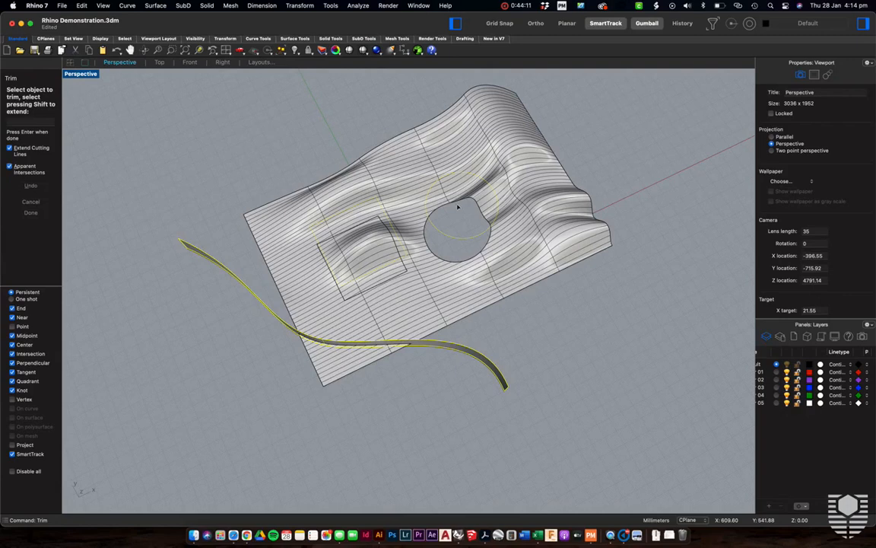
left_click(369, 252)
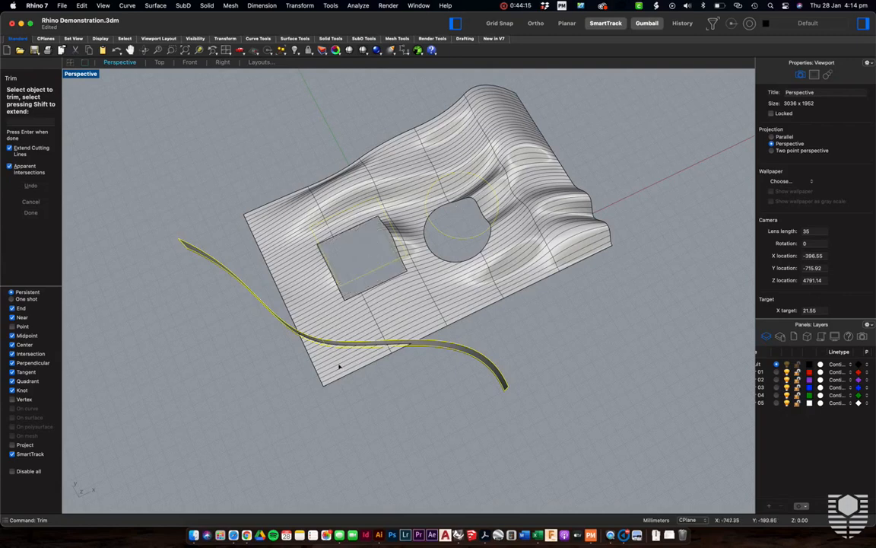
left_click(339, 366)
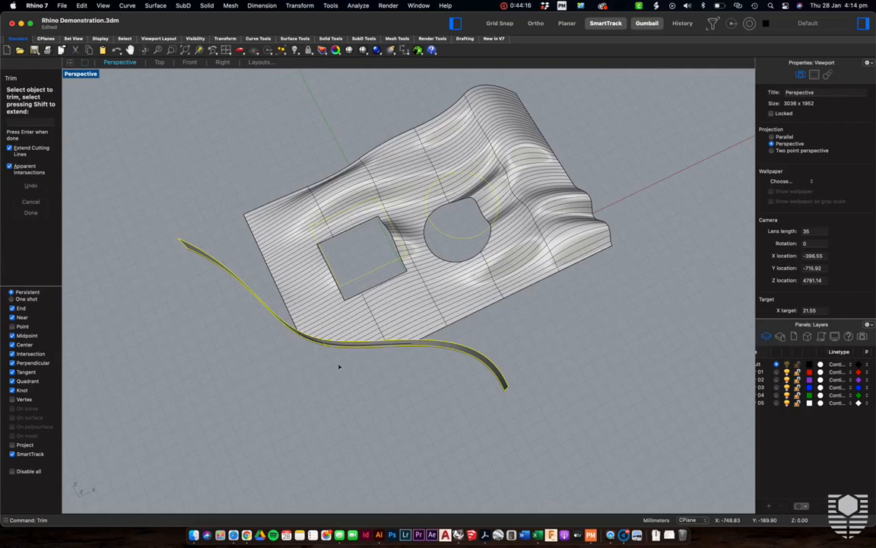
right_click_drag(405, 271, 407, 219)
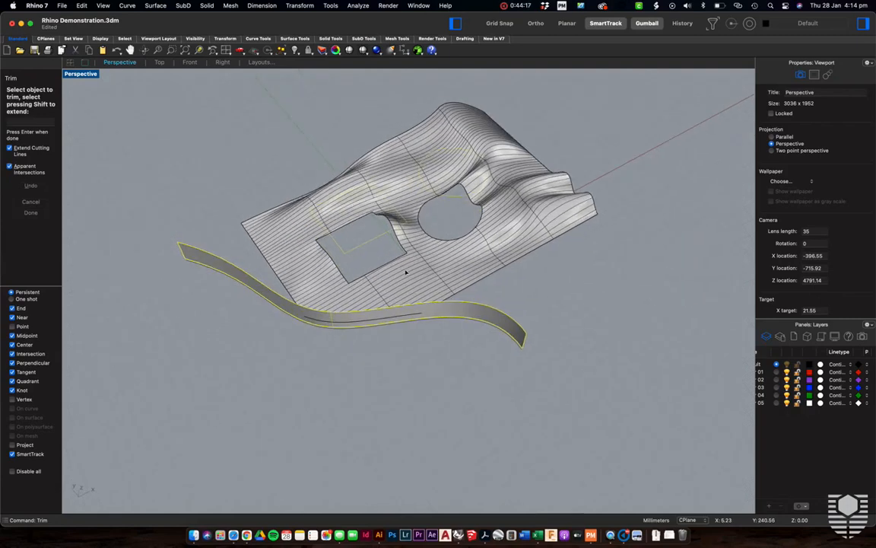
key("Return")
Delete the circle, the rectangle and the extruded strip used for cutting
right_click_drag(463, 261, 481, 221)
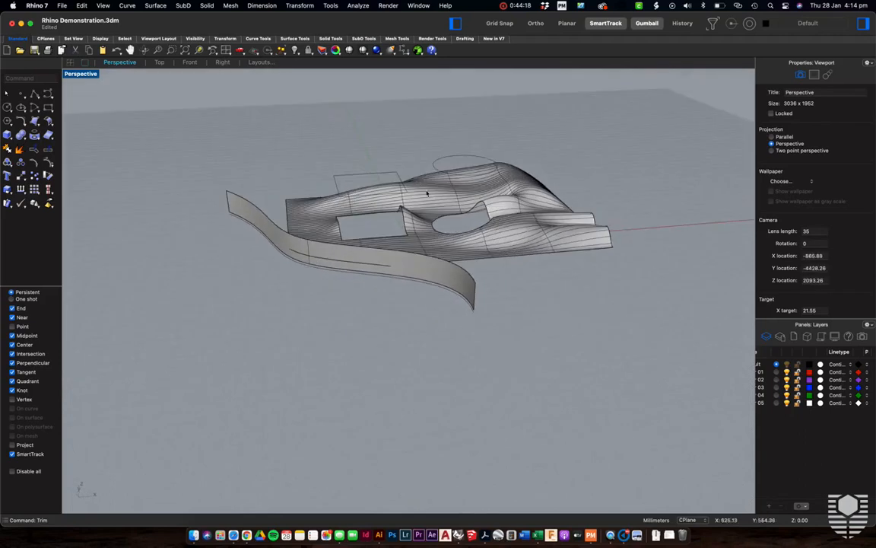
mouse_move(433, 183)
right_mouse_down()
mouse_move(413, 211)
mouse_move(448, 262)
mouse_move(430, 387)
right_mouse_up()
left_click(438, 215)
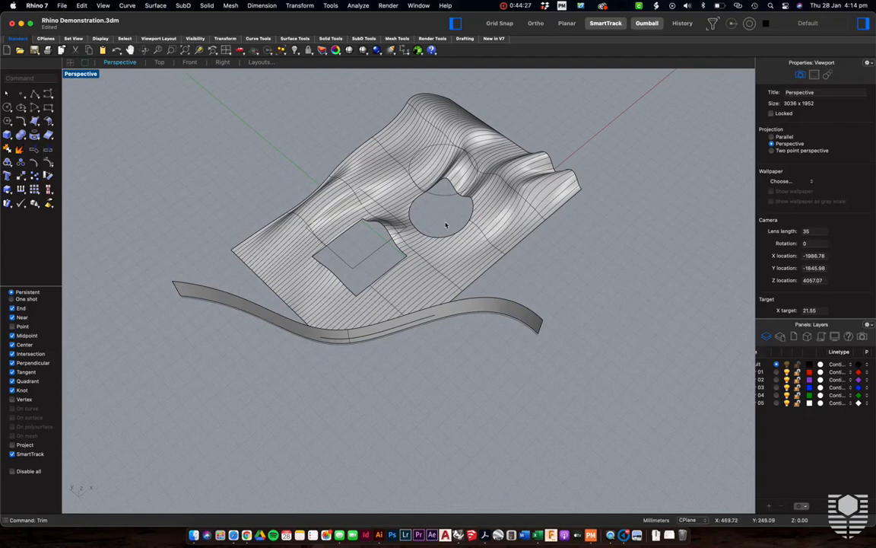
left_click(446, 194)
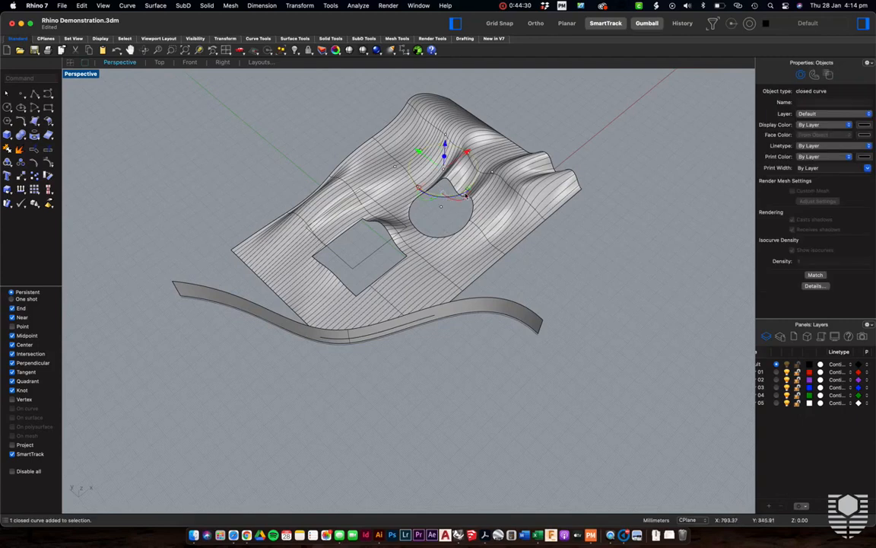
scroll(475, 209, "up", 5)
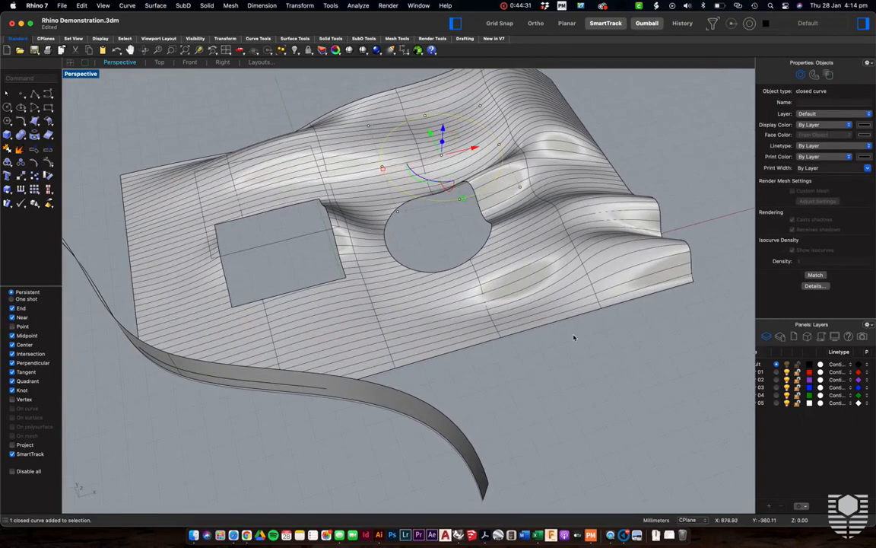
key("Delete")
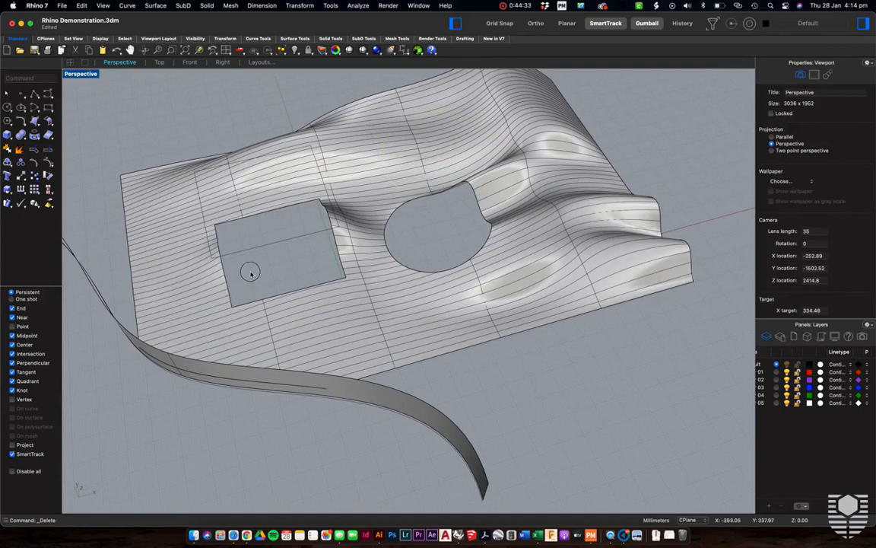
left_click(237, 241)
left_click(536, 390)
left_click_drag(545, 395, 425, 450)
key("Delete")
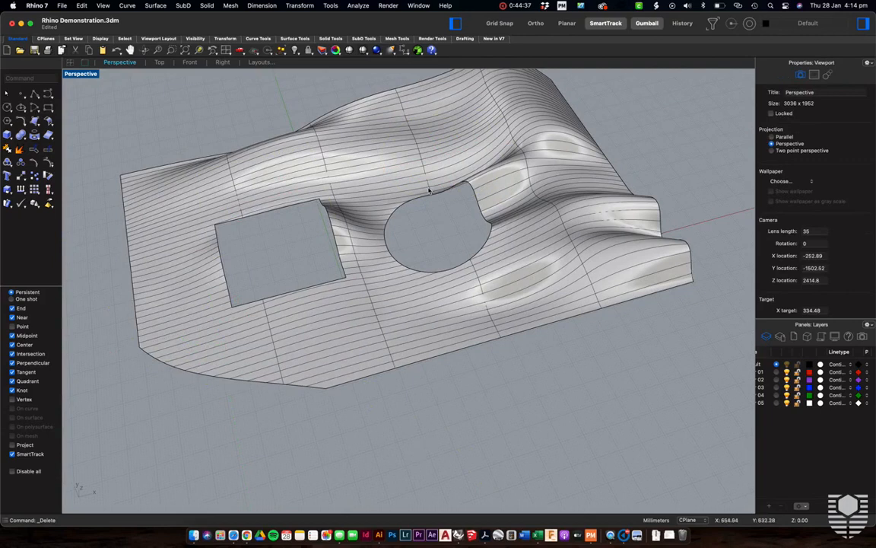
Untrim the terrain's circular hole, rectangular hole and curved corner edge
right_click_drag(429, 190, 430, 189)
type("untrim")
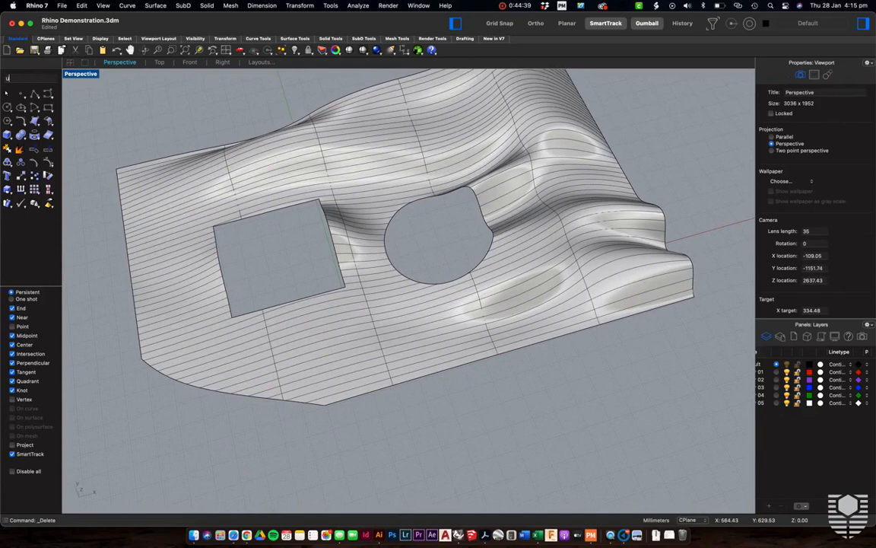
key("Return")
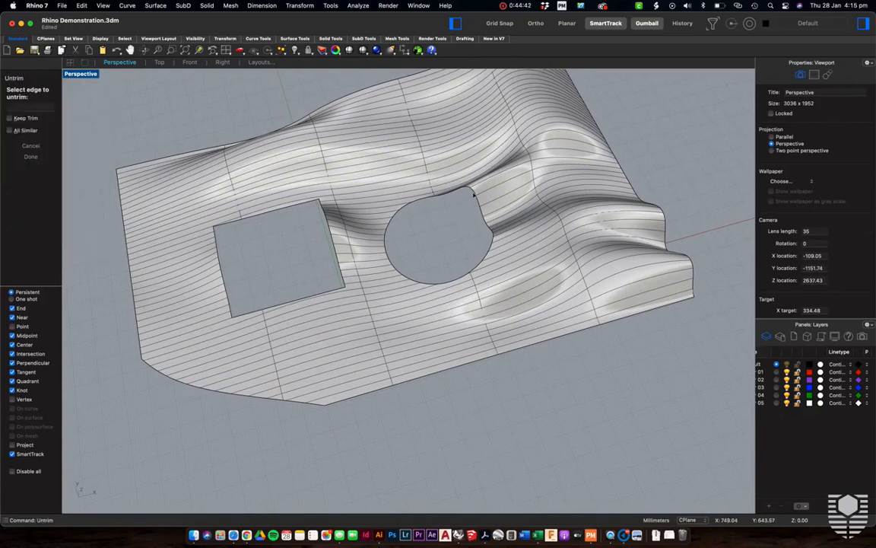
left_click(471, 196)
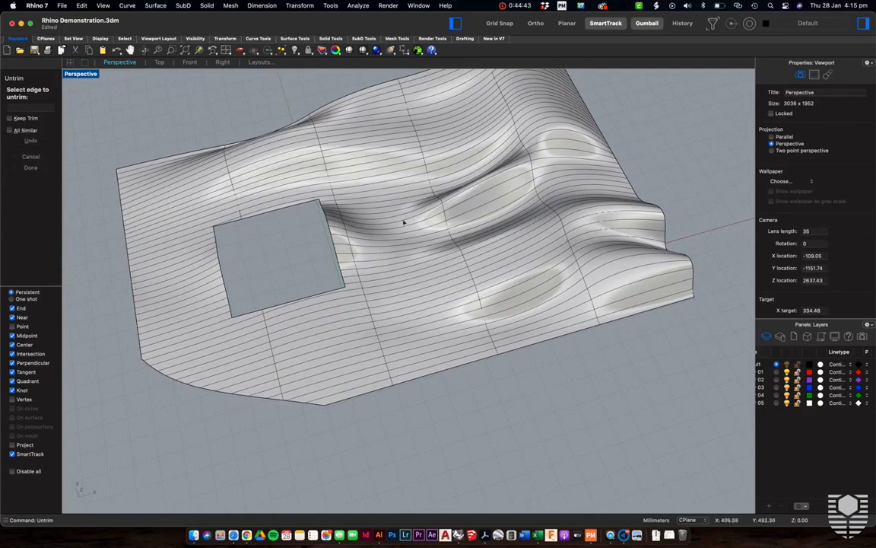
left_click(328, 228)
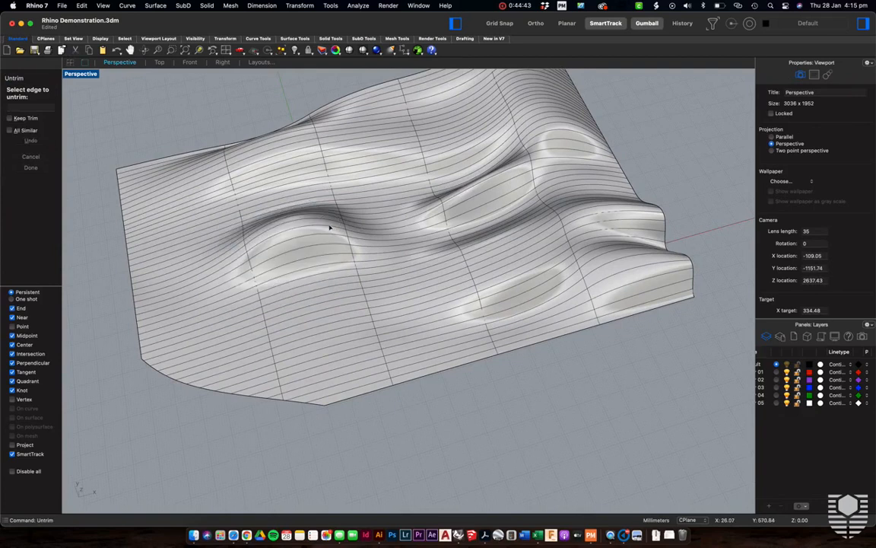
left_click(304, 399)
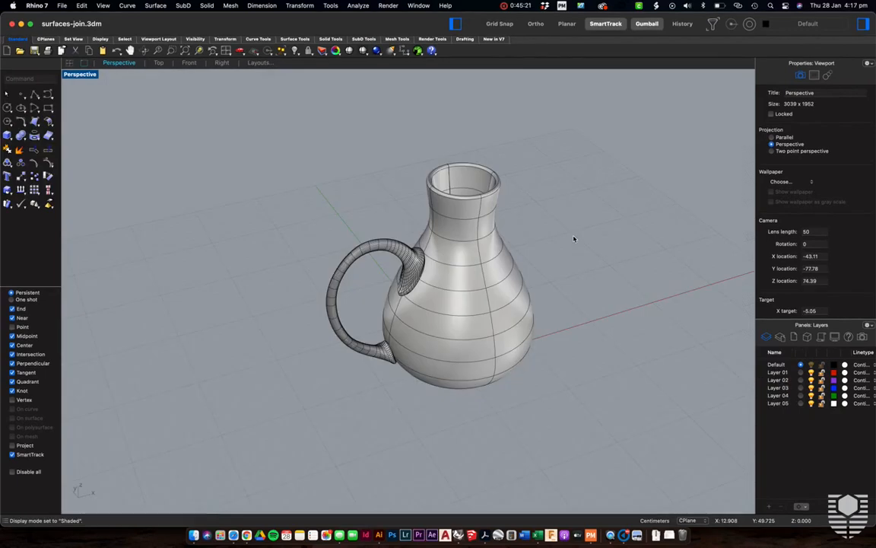
Examine the joined body and handle of the jug in surfaces-join.3dm from several sides, including underneath
right_click_drag(574, 238, 580, 209)
scroll(581, 209, "up", 3)
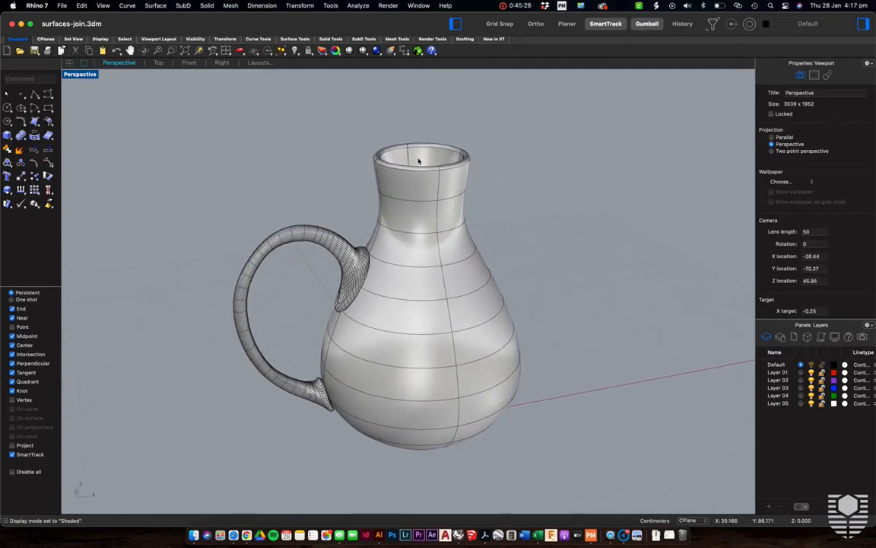
right_click_drag(455, 257, 455, 260)
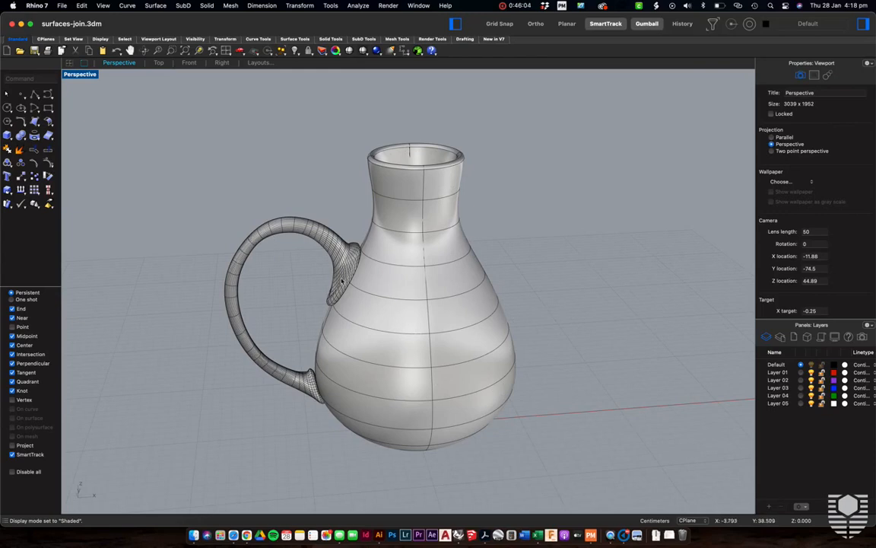
left_click(324, 232)
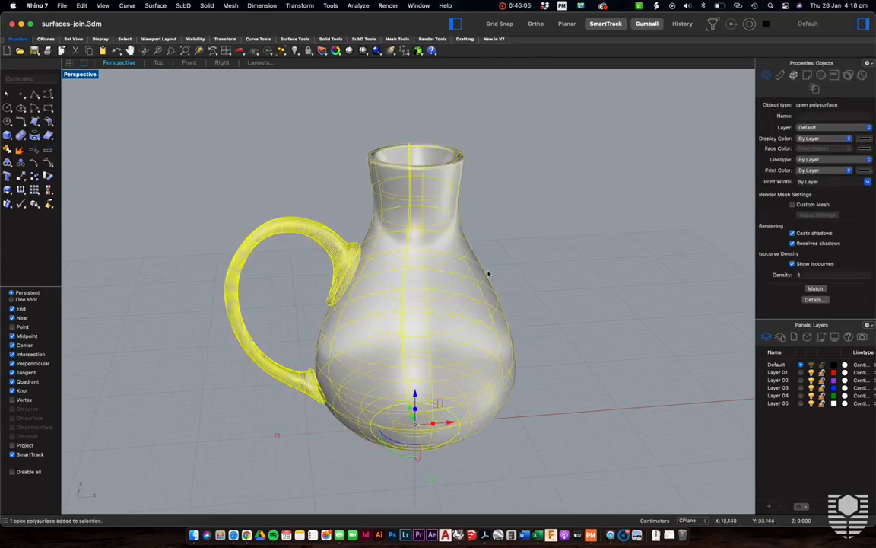
right_click_drag(475, 315, 430, 380)
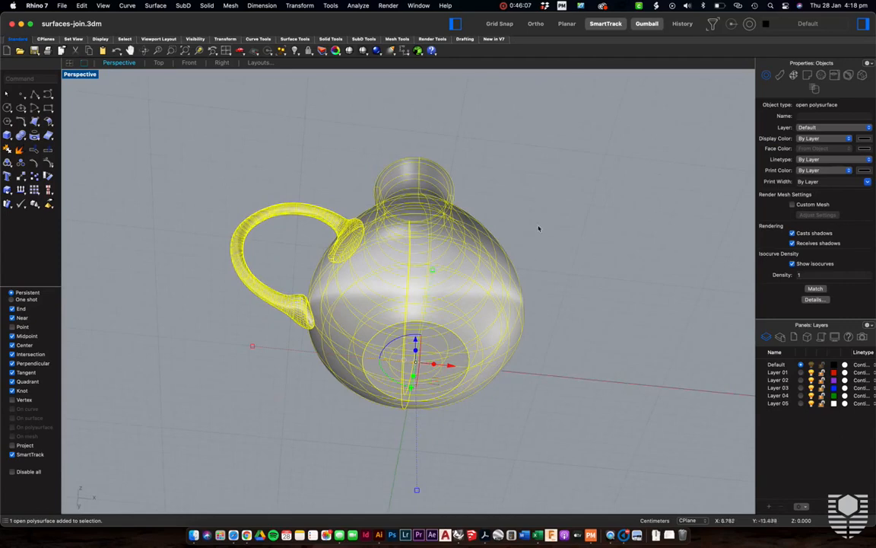
right_click_drag(495, 225, 515, 250)
left_click(516, 251)
left_click(425, 275)
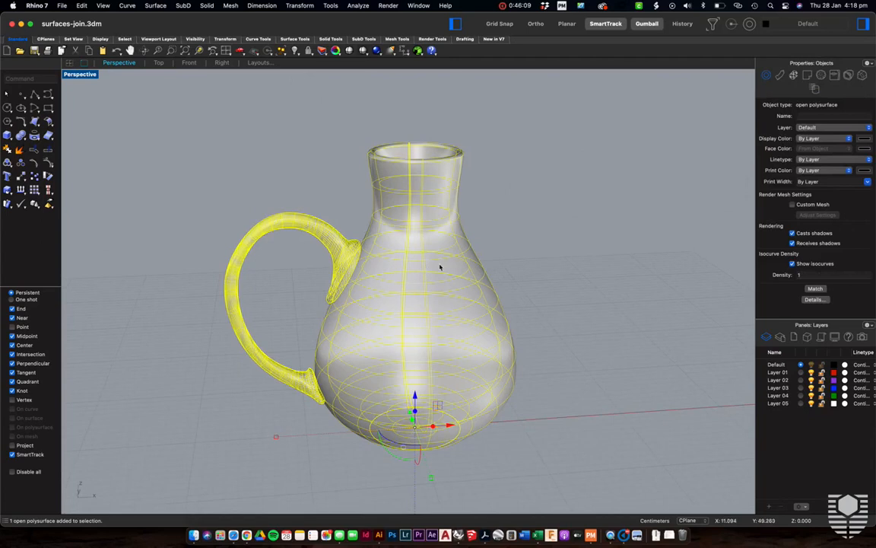
left_click(511, 224)
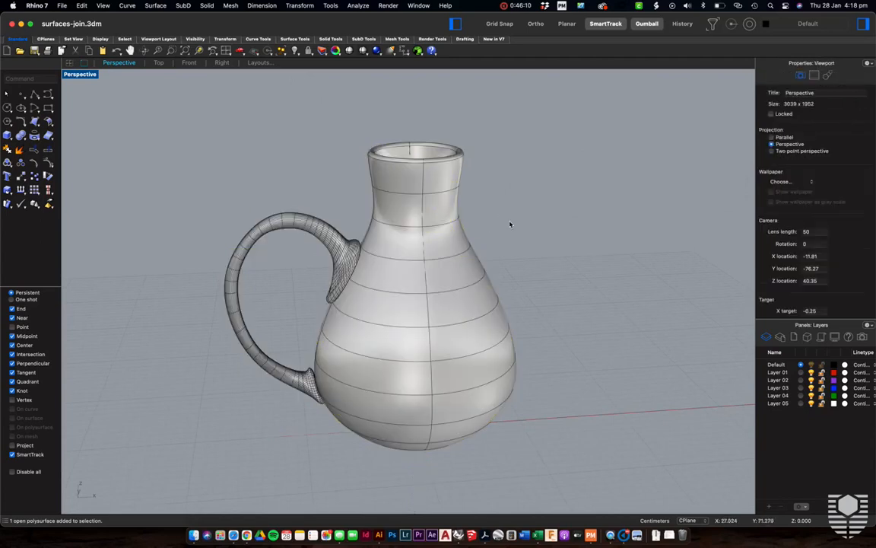
type("split")
key("Return")
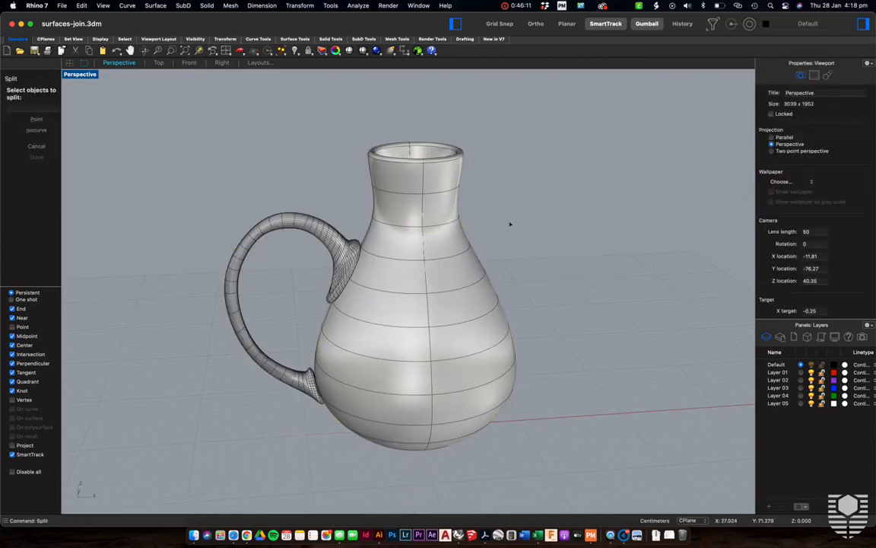
left_click(47, 131)
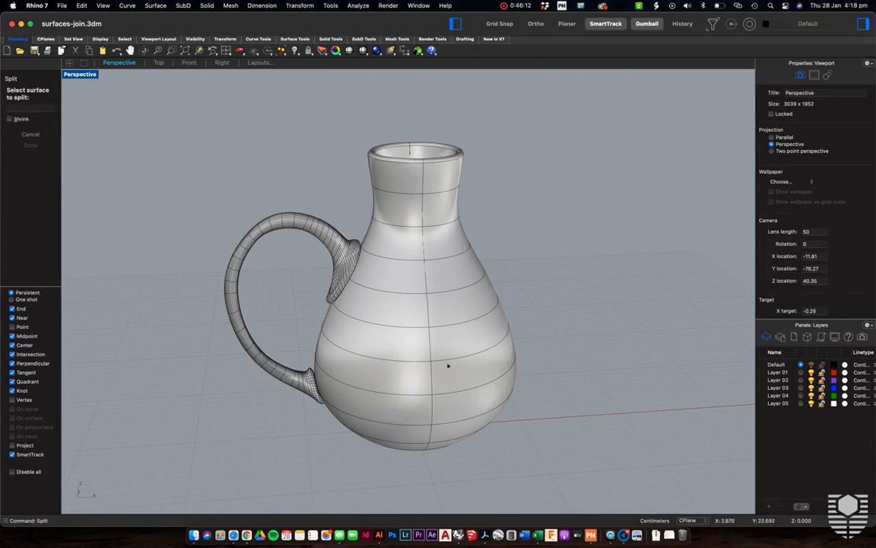
left_click(427, 401)
left_click(385, 239)
left_click(429, 159)
left_click(413, 307)
left_click(403, 294)
left_click(386, 299)
key("Escape")
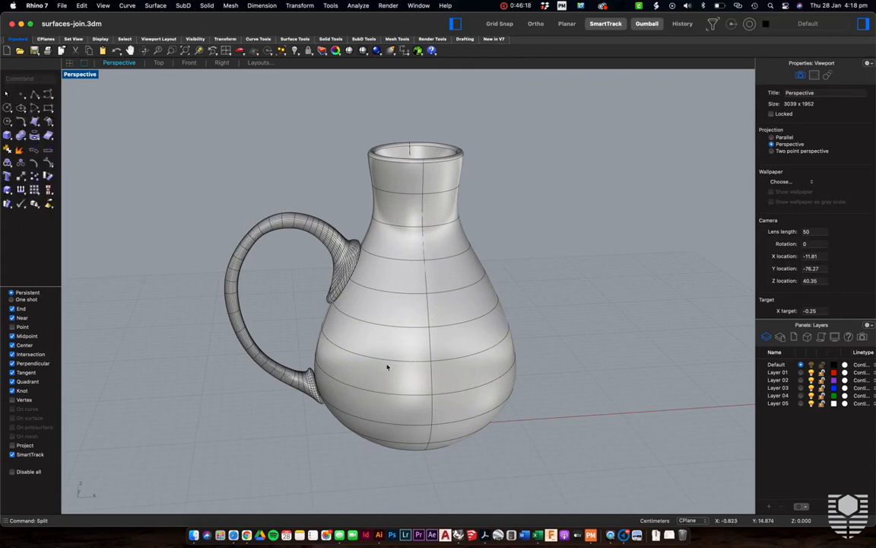
Explode the joined jug polysurface into separate surfaces
left_click(355, 242)
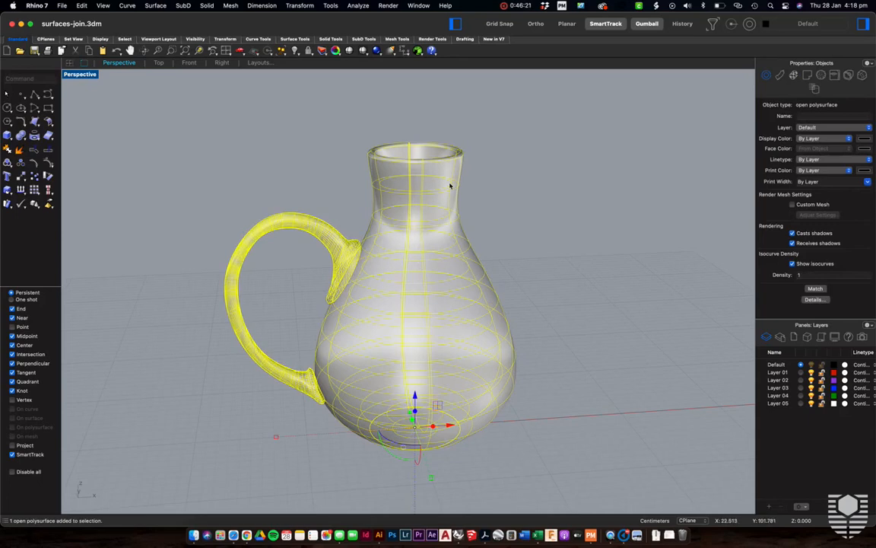
type("expl")
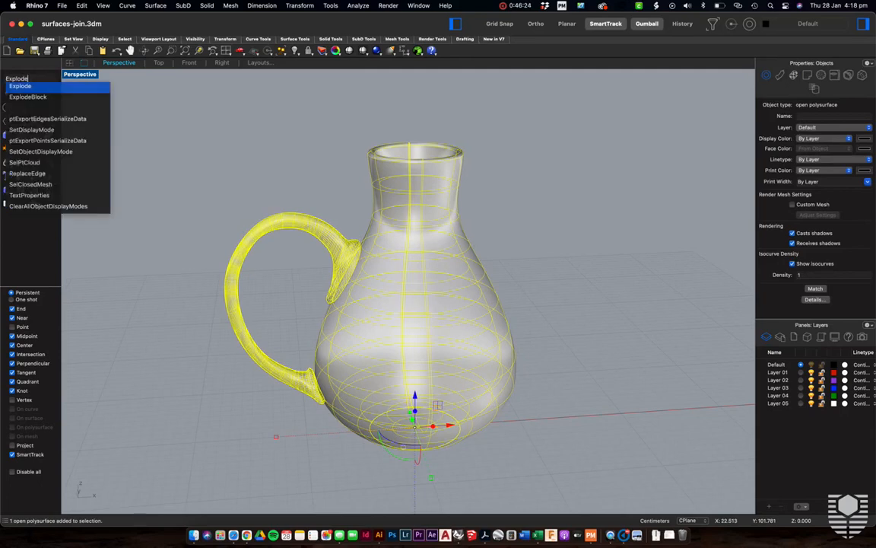
key("Return")
left_click(515, 220)
Check the separated handle and body surfaces by selecting them individually and viewing the jug from several angles
left_click(423, 225)
left_click(339, 247)
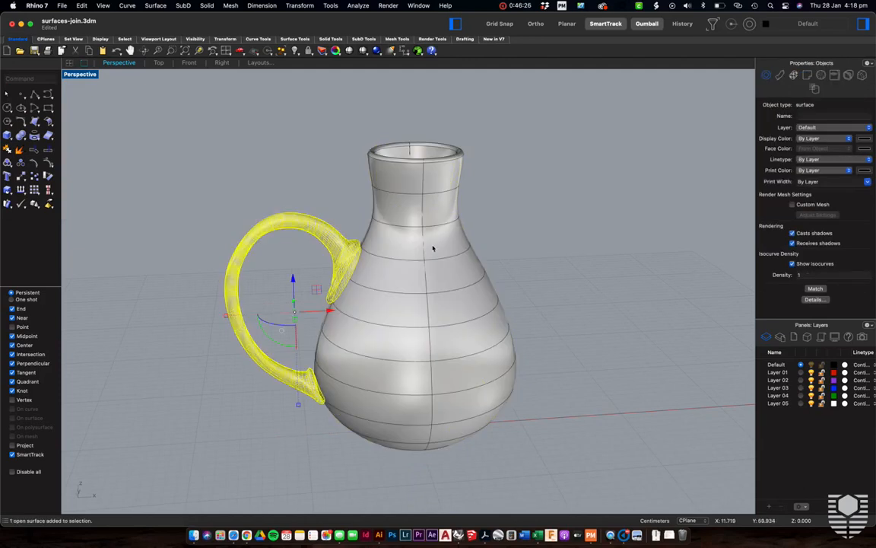
left_click(432, 248)
right_click_drag(432, 248, 456, 362)
left_click(455, 368)
right_click_drag(414, 282, 422, 403)
left_click(493, 184)
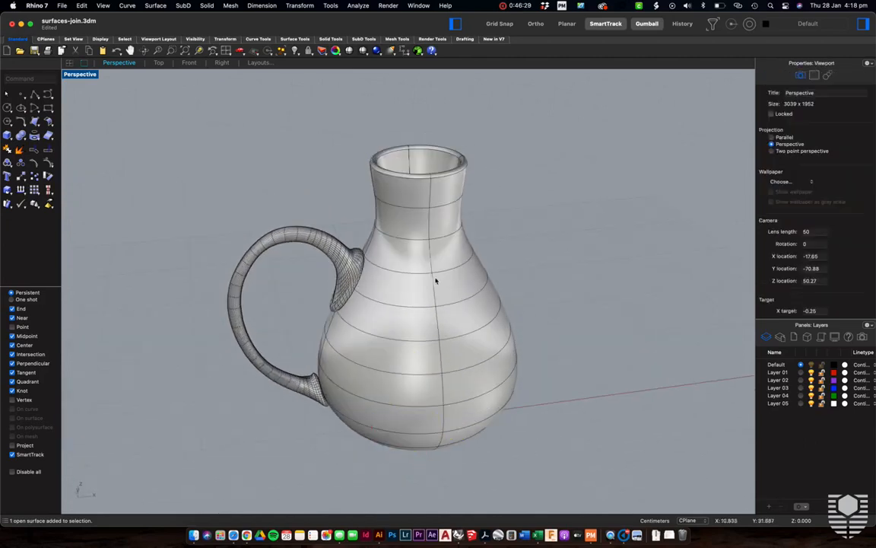
left_click(453, 255)
left_click(500, 190)
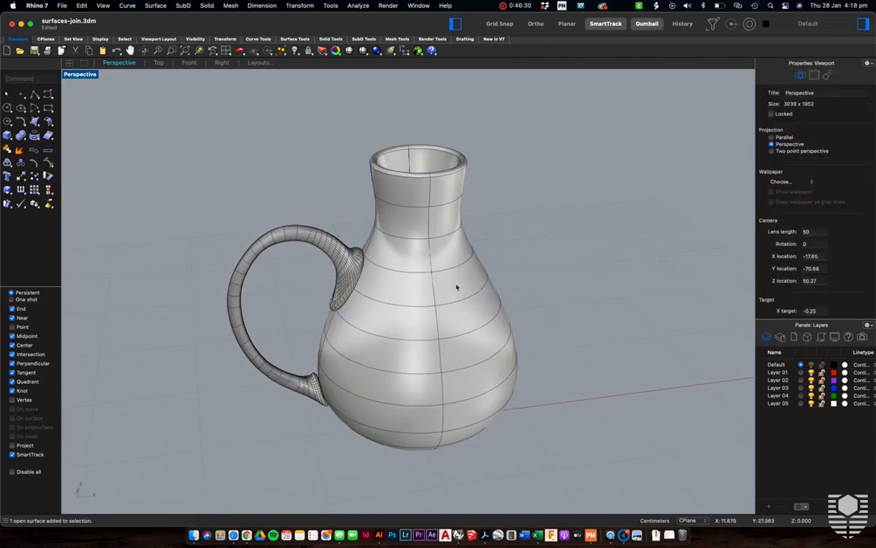
right_click_drag(456, 287, 458, 287)
scroll(418, 195, "up", 5)
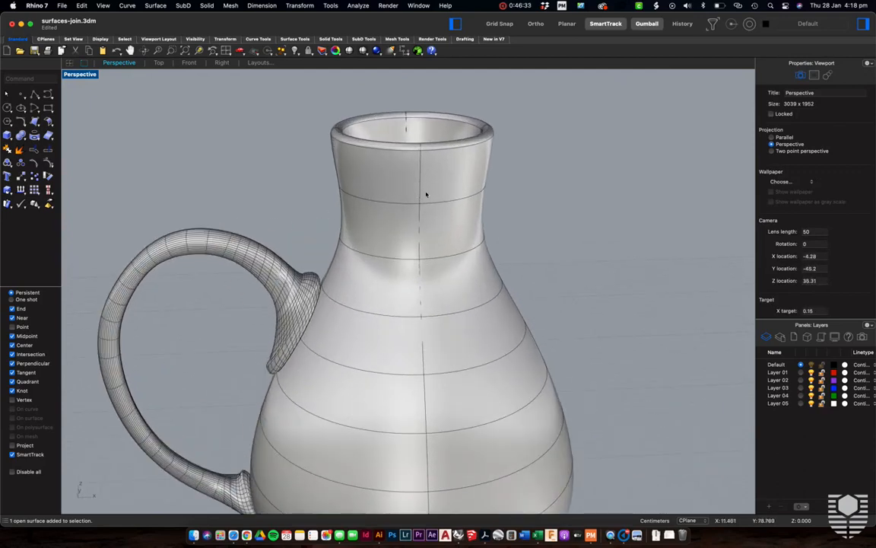
right_click_drag(425, 236, 424, 237)
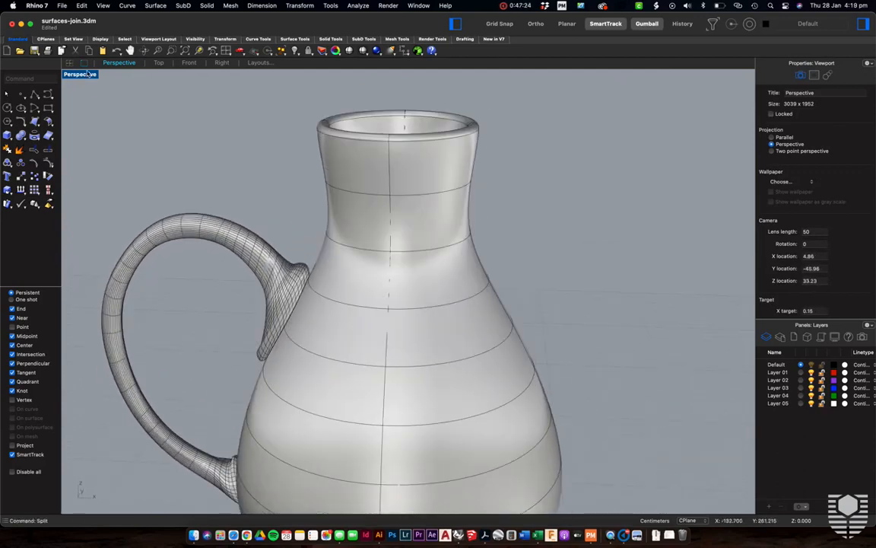
In Wireframe display, split the jug's body surface around the neck along U-direction isocurves through the outer and inner walls
left_click(87, 77)
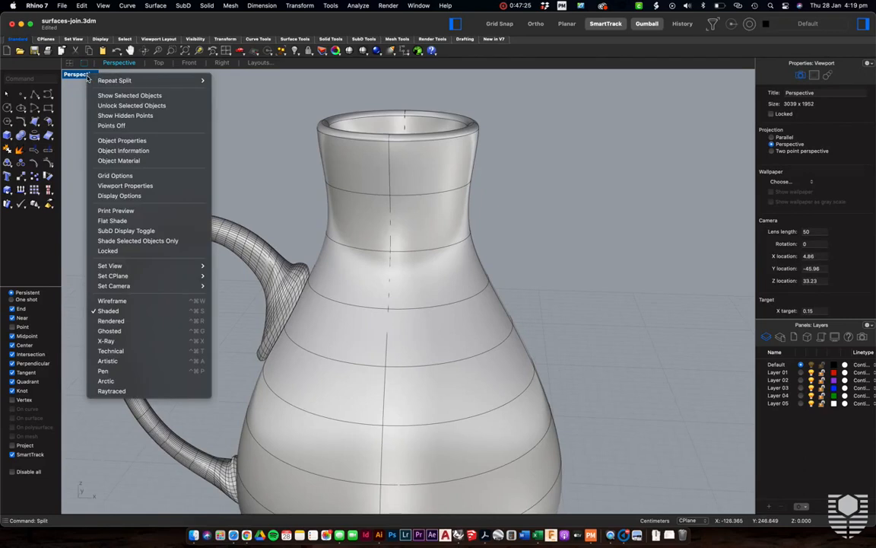
left_click(172, 302)
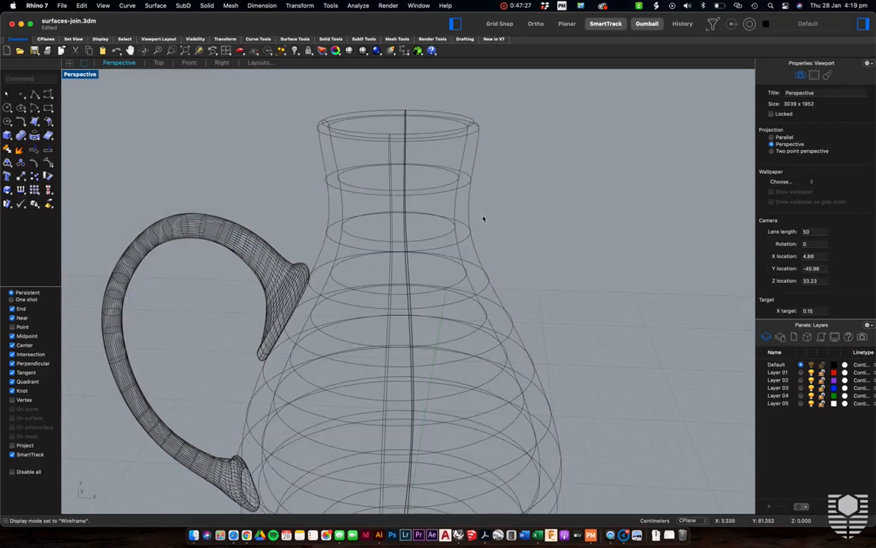
left_click(465, 275)
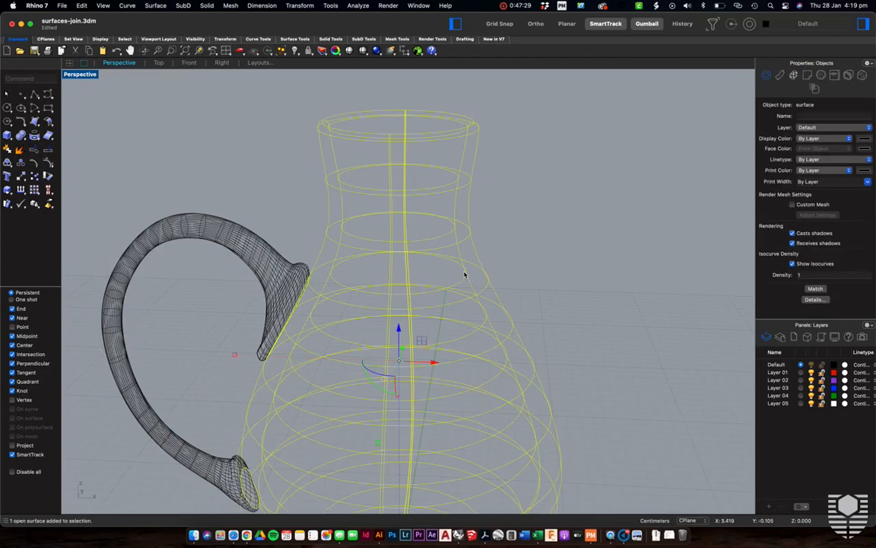
left_click(375, 225)
type("split")
key("Return")
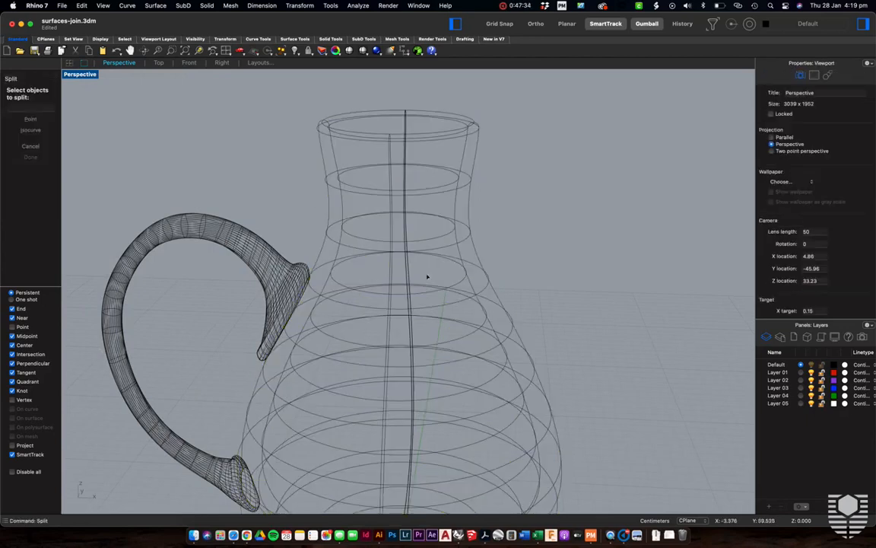
left_click(436, 290)
key("Return")
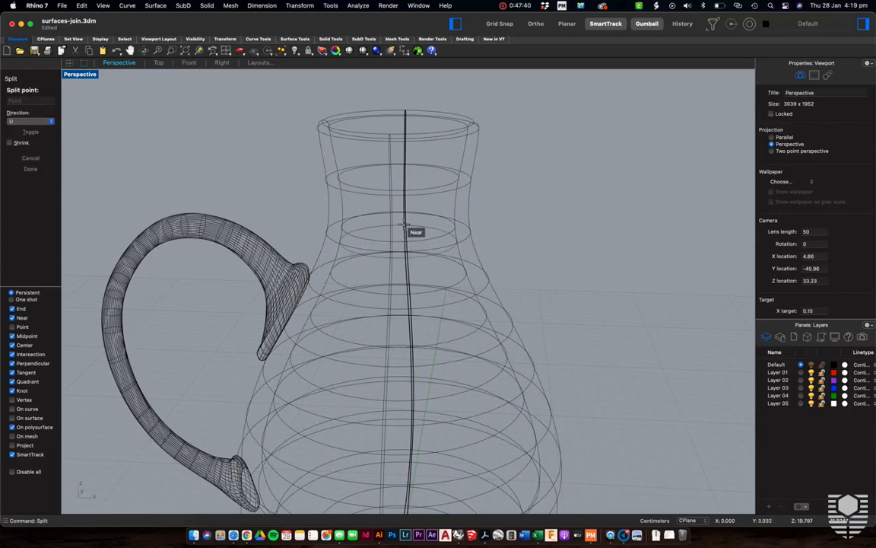
right_click_drag(405, 219, 430, 214)
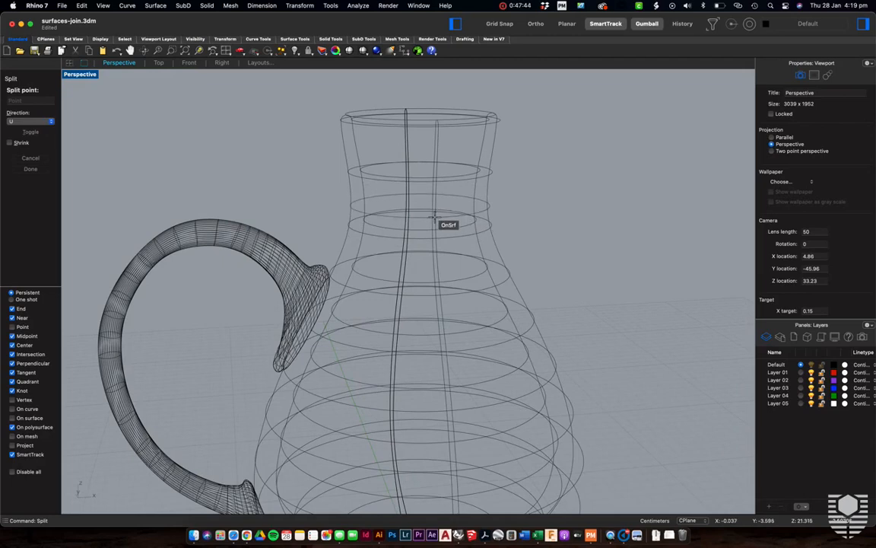
left_click(405, 185)
key("Return")
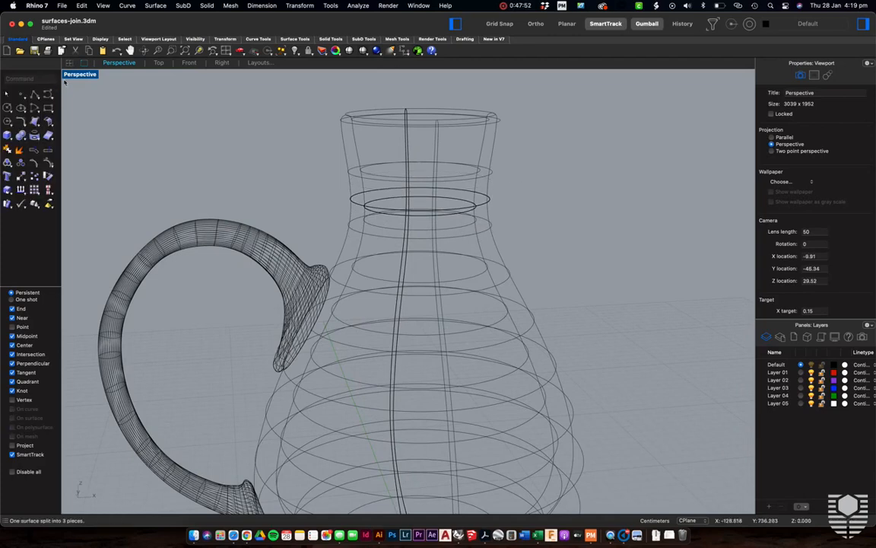
Return to Shaded display and move the cut-off neck piece straight up, leaving a gap above the jug body
left_click(76, 74)
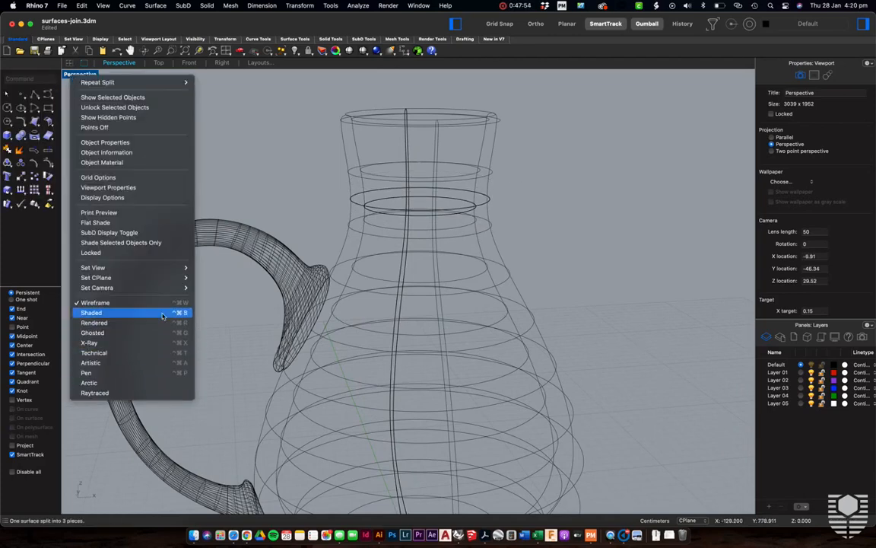
left_click(91, 313)
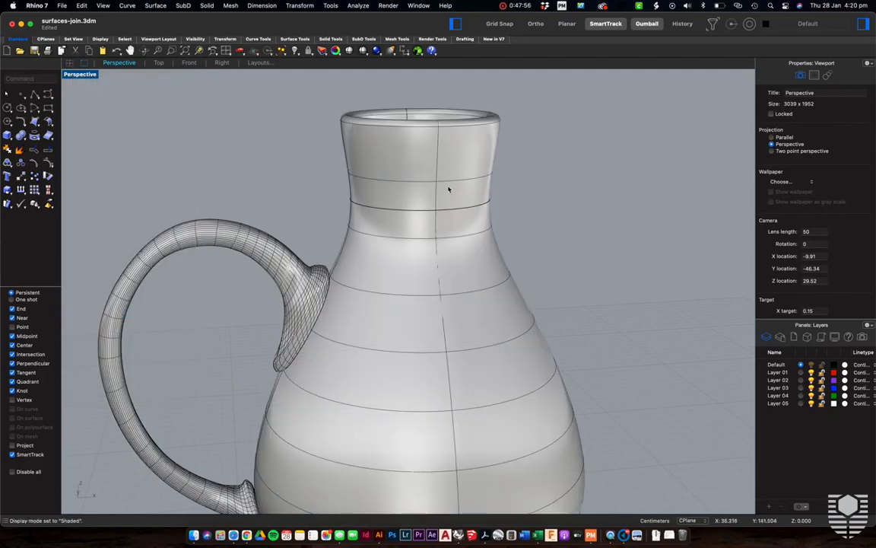
left_click(449, 189)
right_click_drag(515, 247, 516, 245)
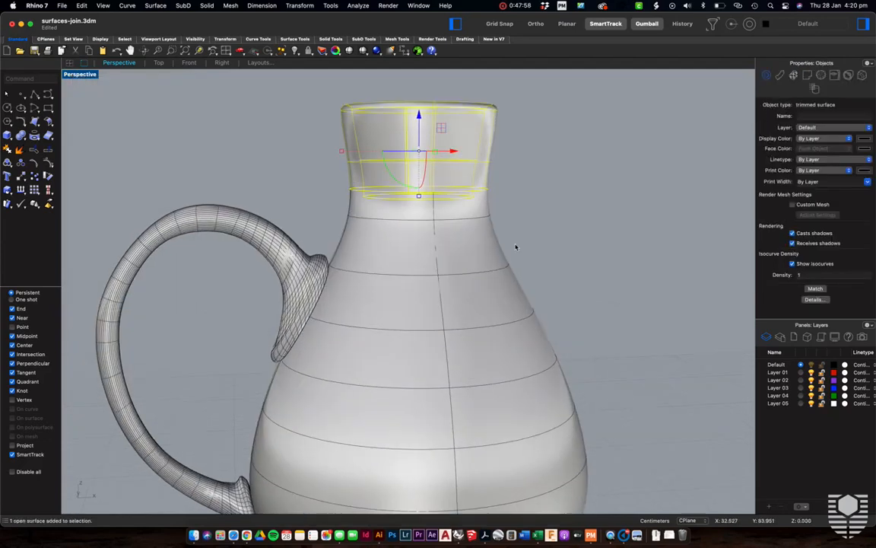
scroll(469, 198, "down", 3)
right_click_drag(469, 197, 470, 200)
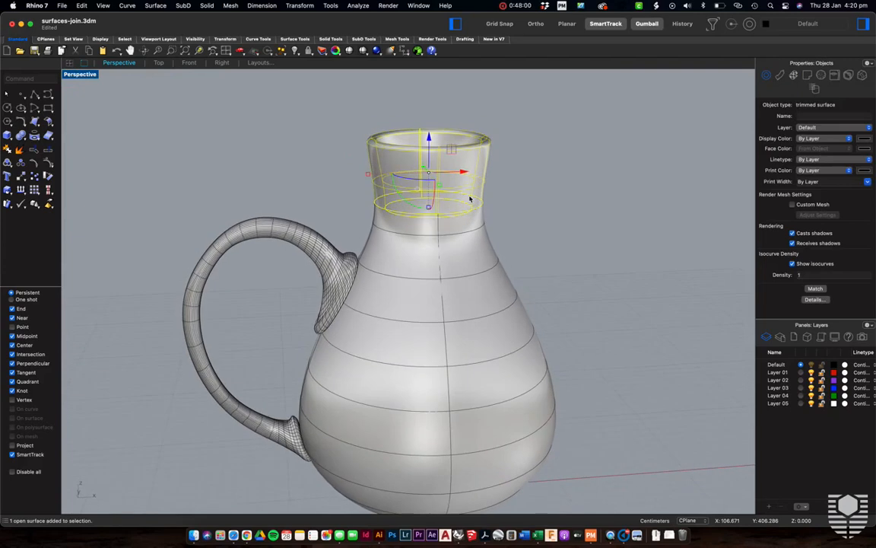
left_click_drag(432, 142, 428, 76)
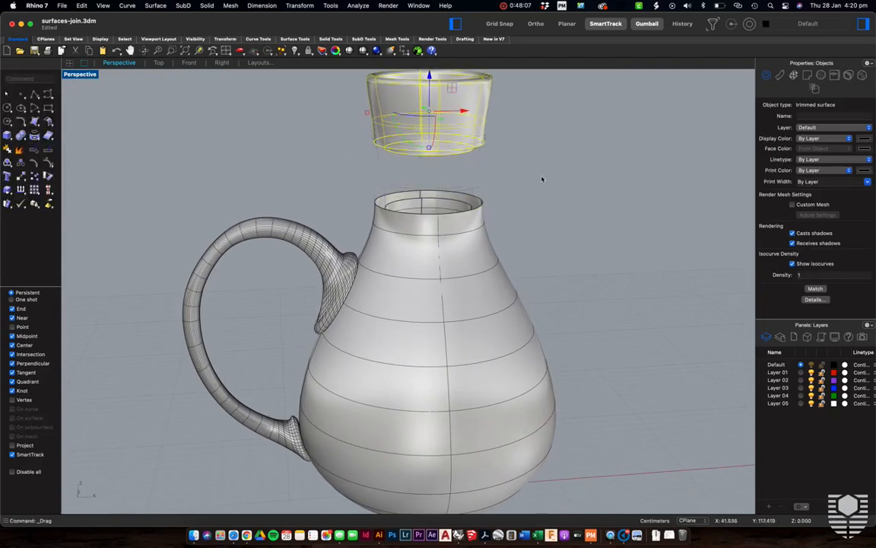
left_click(544, 181)
Extend the body's inner wall edge up to the raised neck's inner edge using ExtendSrf with type Line and Merge on
right_click_drag(543, 182, 544, 182)
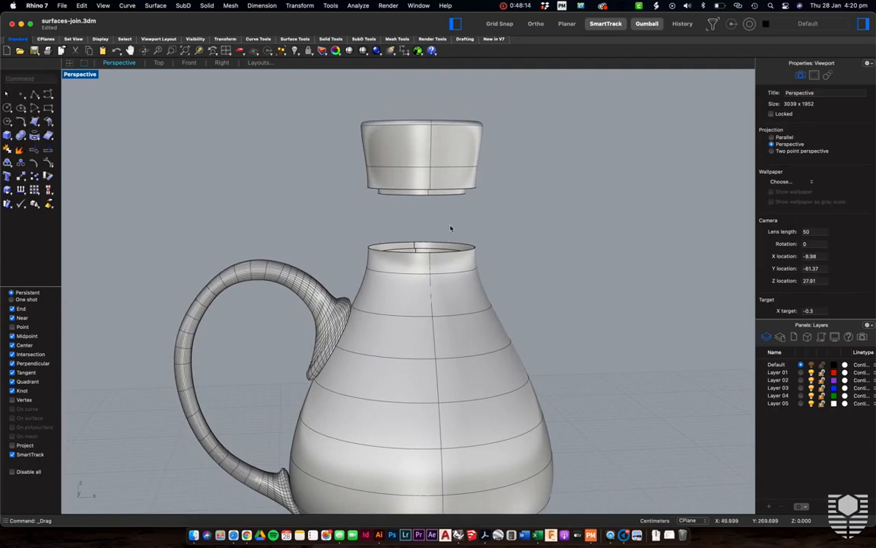
right_click_drag(465, 230, 464, 230)
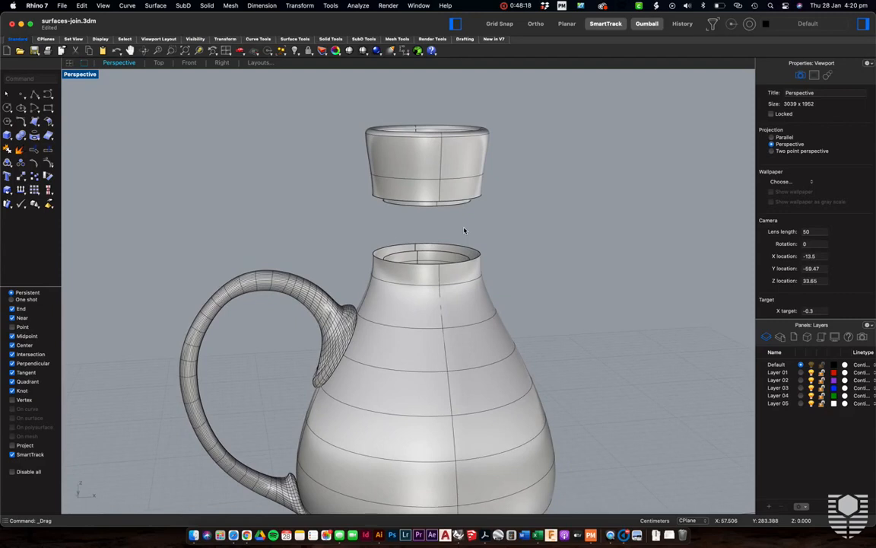
scroll(454, 223, "up", 5)
scroll(453, 221, "up", 3)
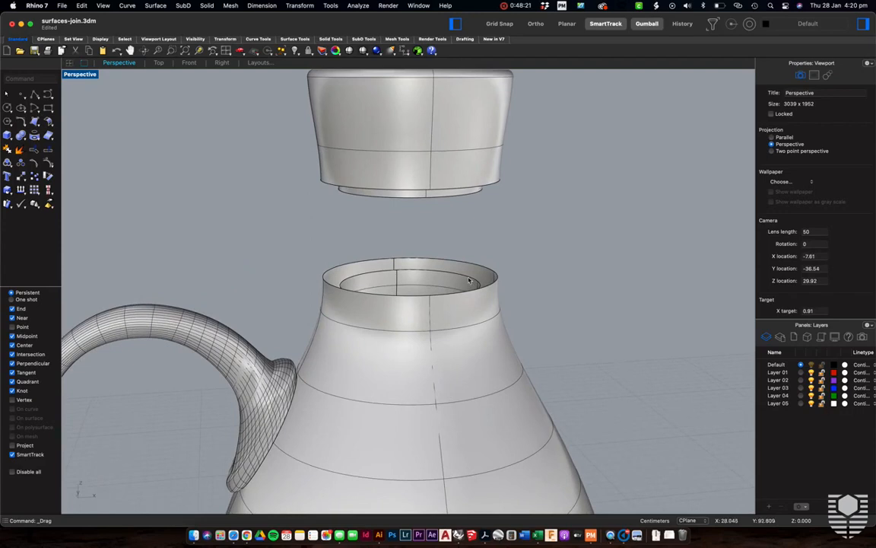
type("Extend")
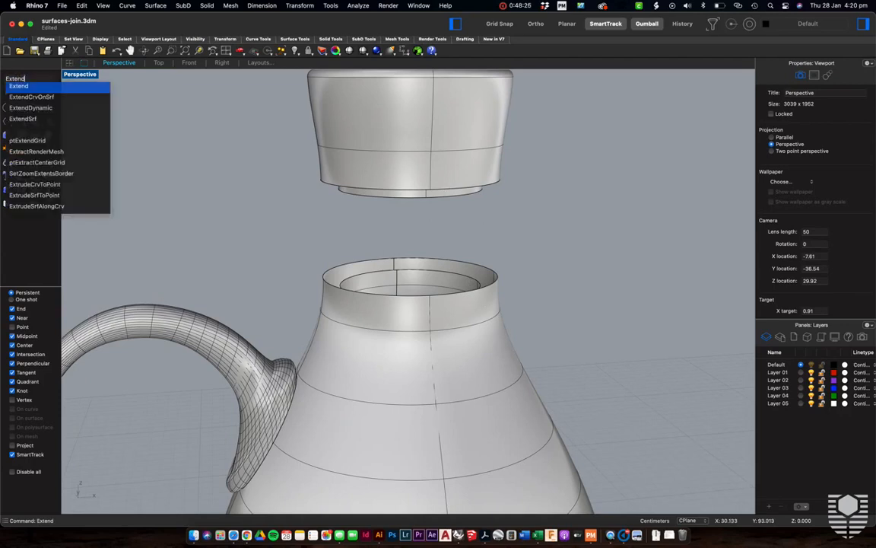
key("Down")
key("Down")
key("Down")
key("Return")
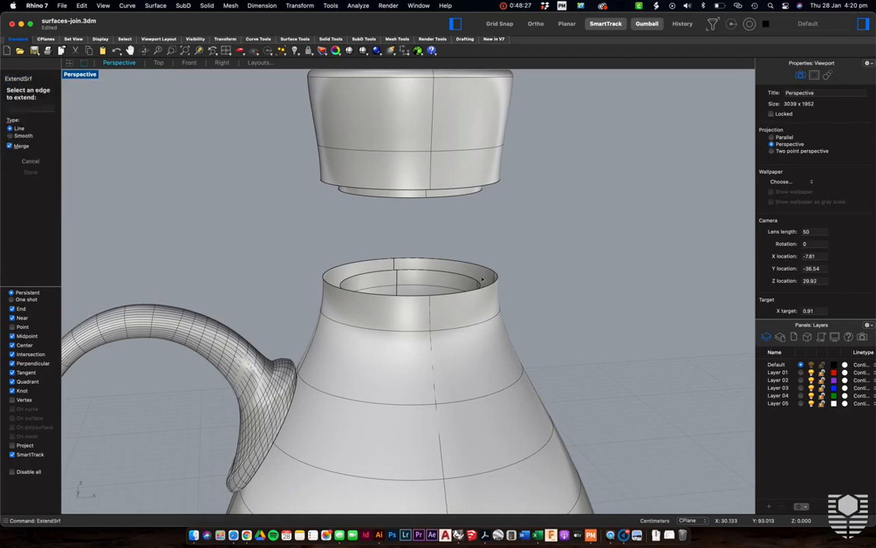
left_click(470, 283)
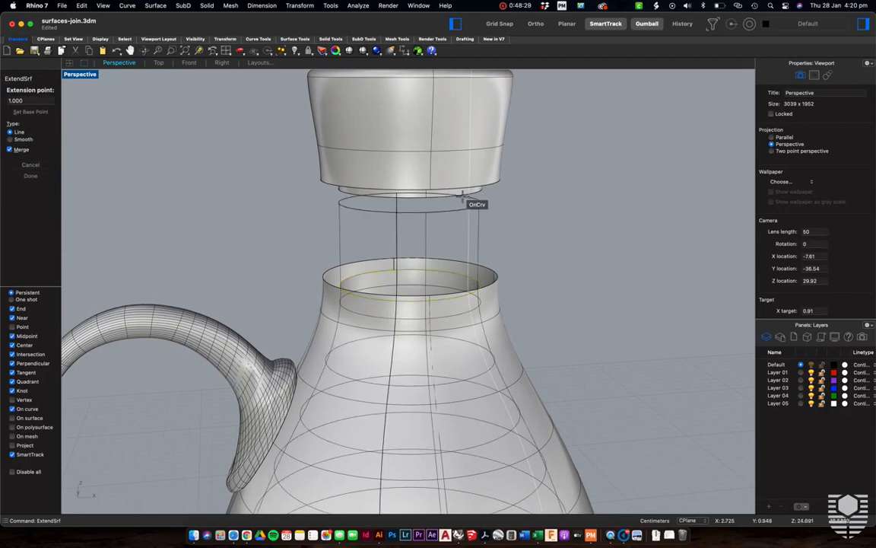
left_click(475, 194)
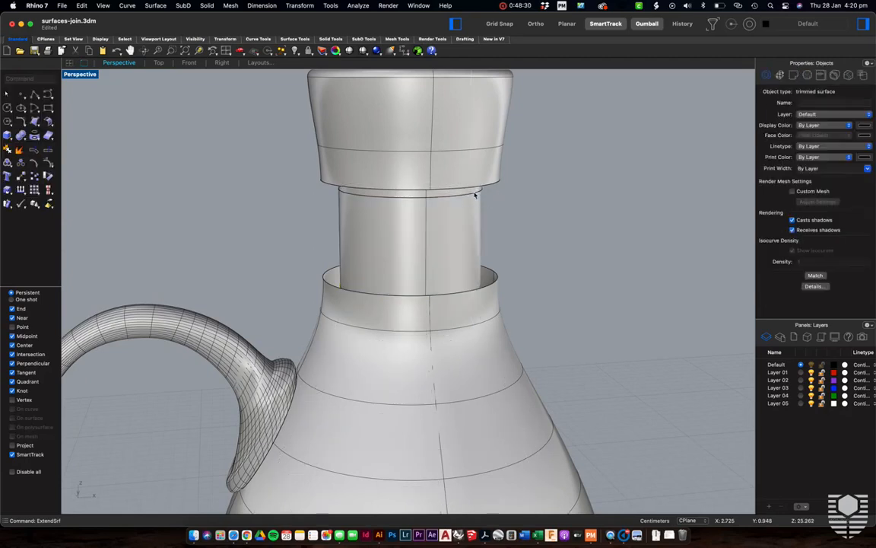
Extend the body's outer wall edge up to the raised neck's outer edge, with type Line and Merge on
key("Return")
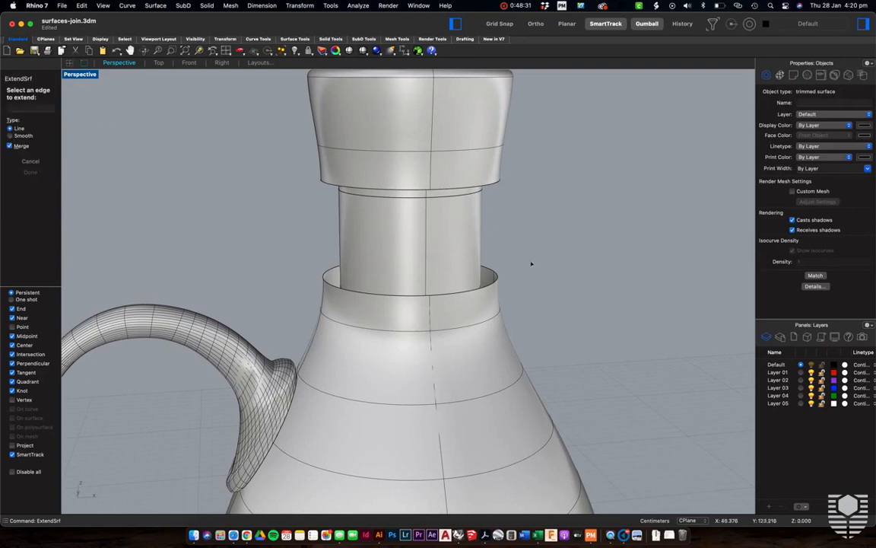
left_click(491, 287)
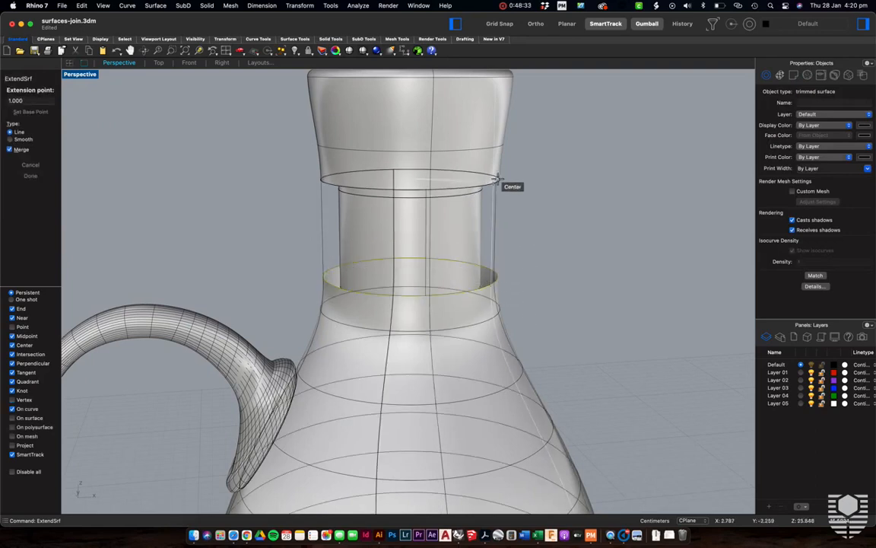
left_click(493, 180)
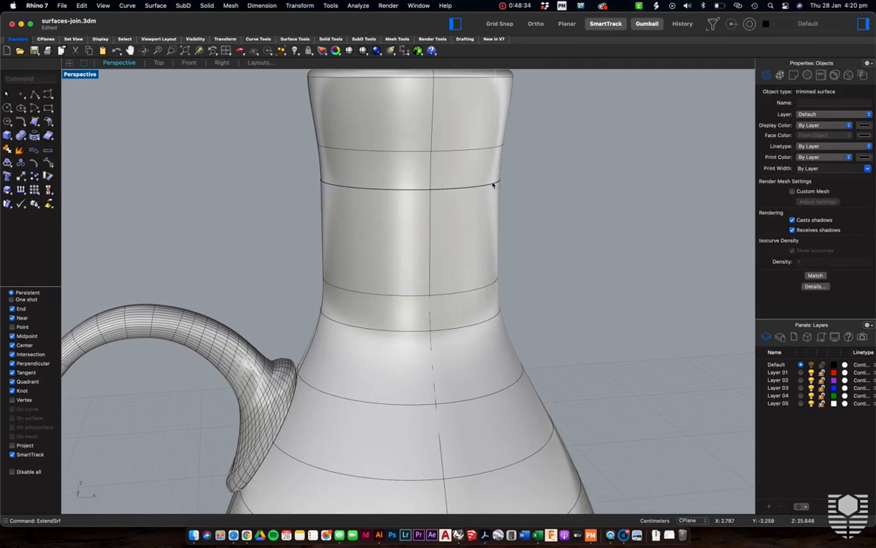
scroll(499, 203, "down", 6)
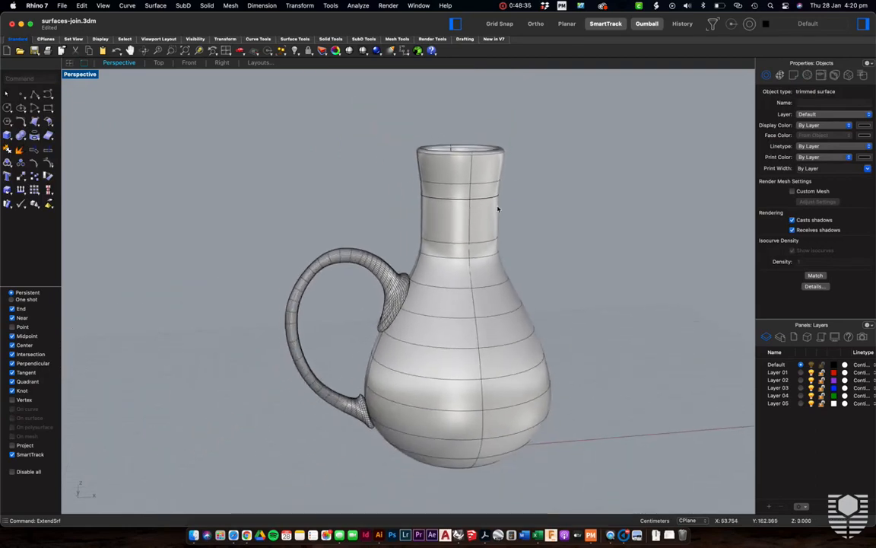
right_click_drag(499, 209, 498, 209)
scroll(516, 209, "up", 5)
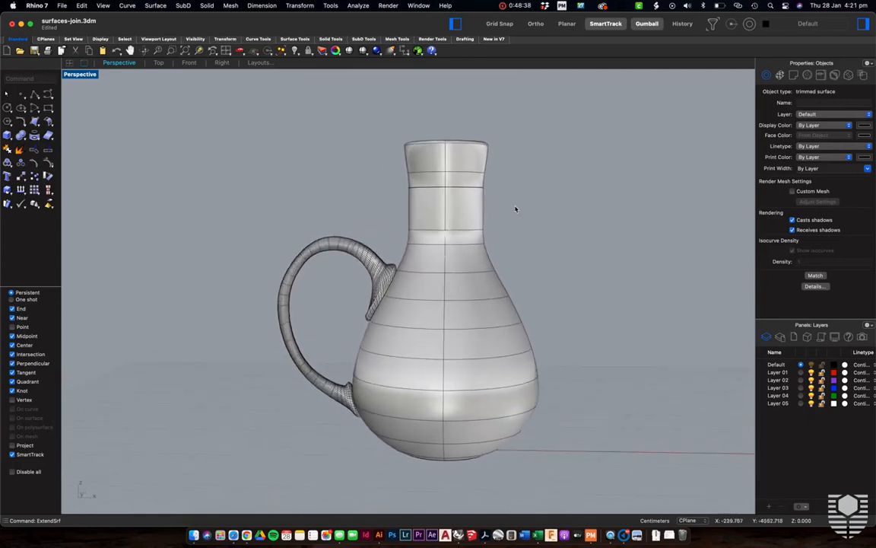
scroll(516, 209, "down", 2)
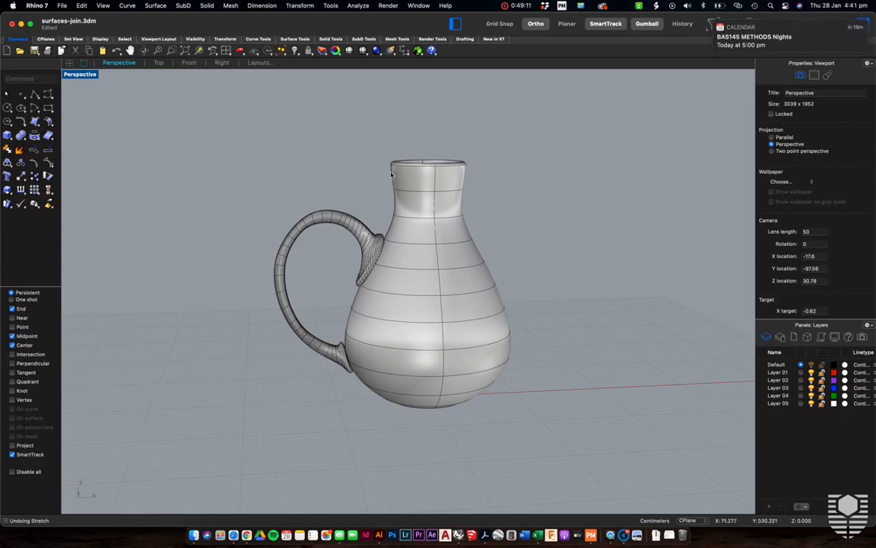
Restore the four-viewport layout and set the Perspective view to Wireframe display
double_click(84, 74)
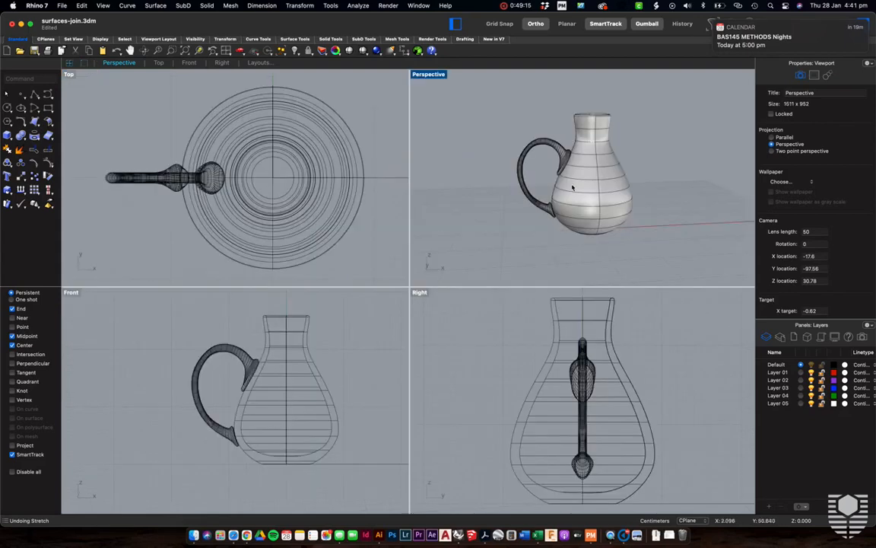
left_click(425, 74)
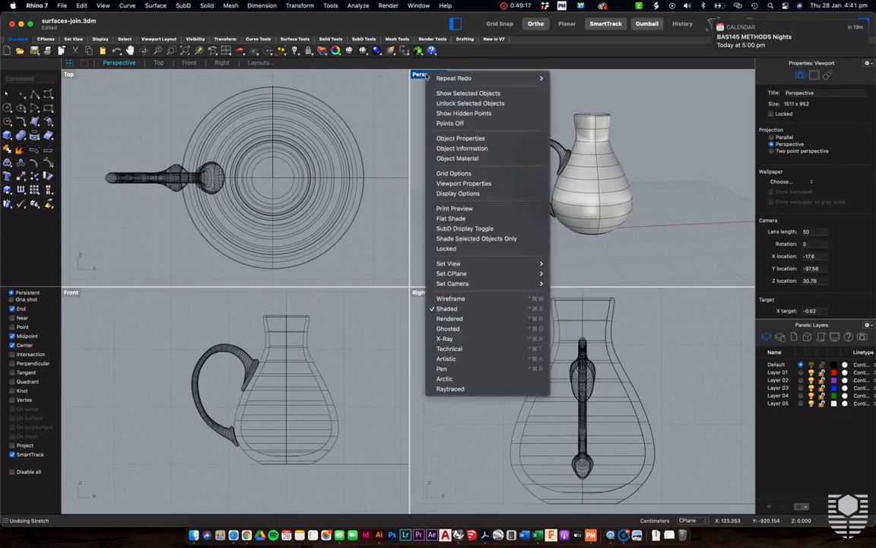
left_click(517, 298)
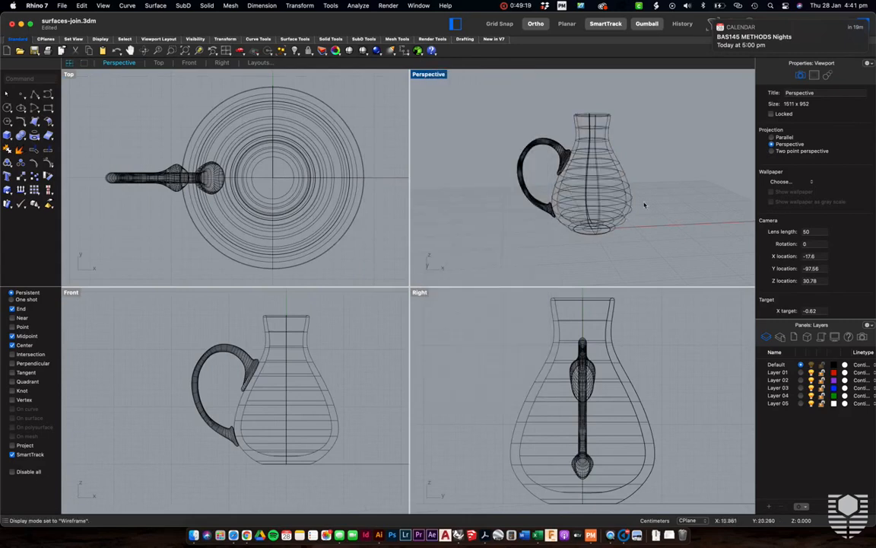
scroll(632, 212, "up", 6)
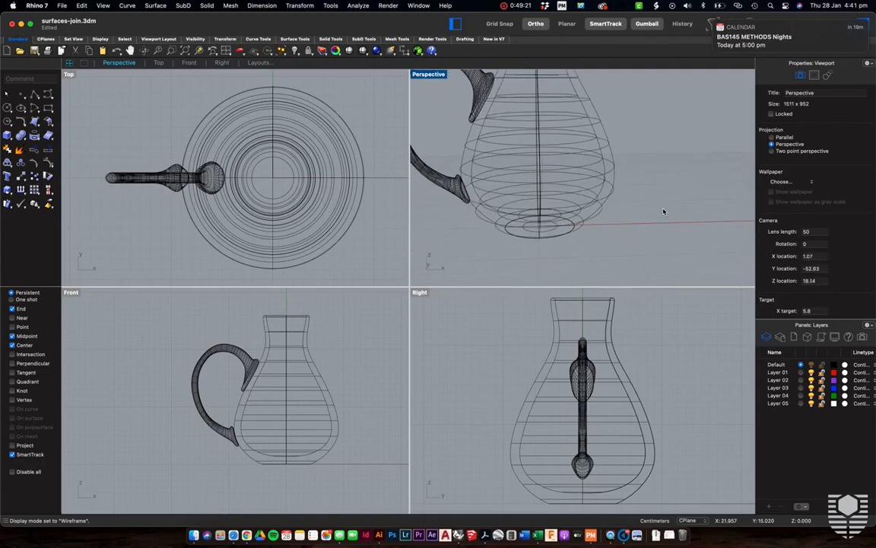
right_click_drag(628, 213, 620, 217)
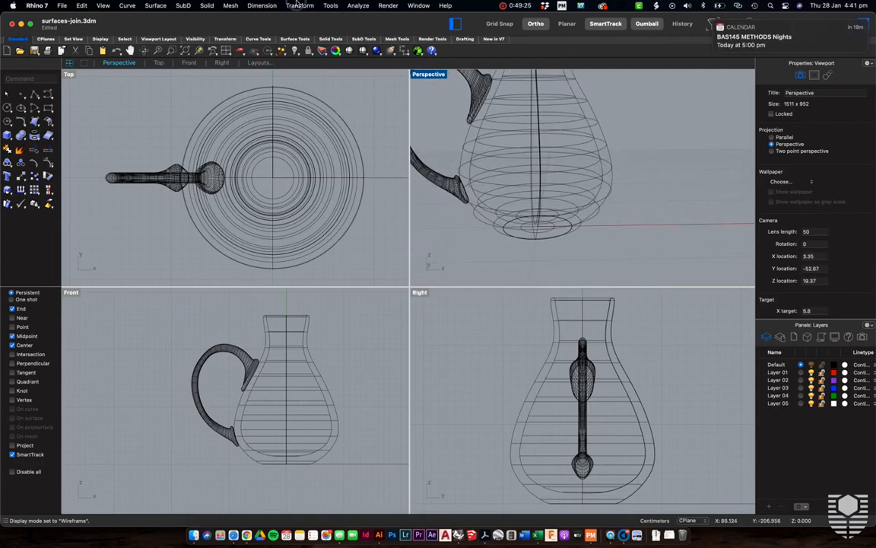
Begin a Stretch of the jug body, starting the axis on its centre line at the base of the neck, about 20 cm high
left_click(308, 5)
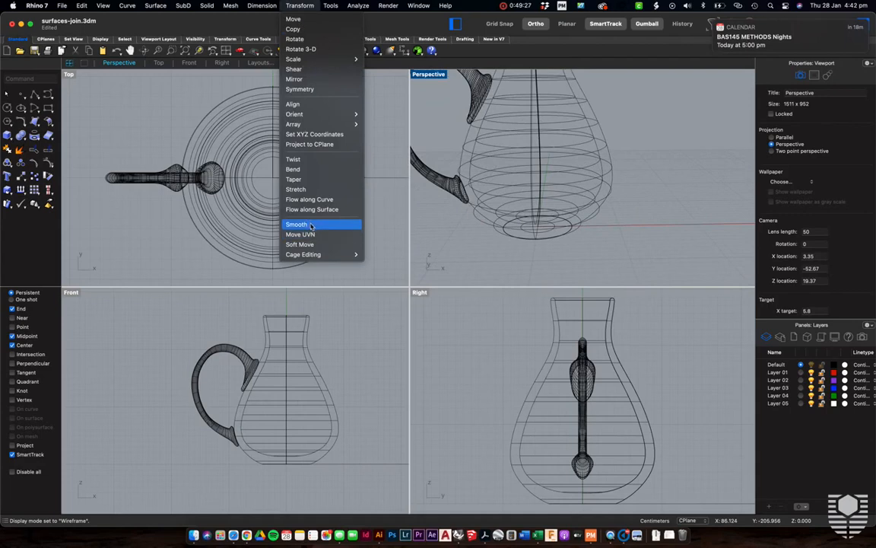
left_click(297, 189)
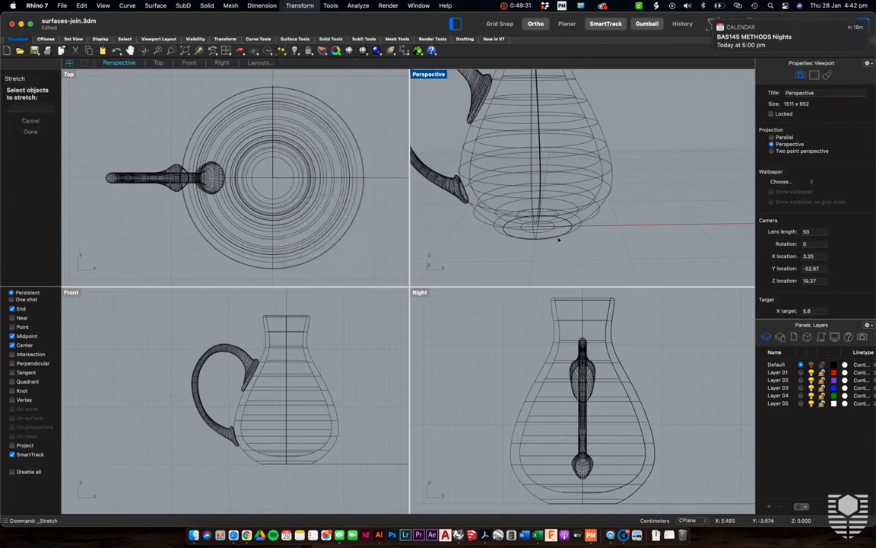
left_click(565, 186)
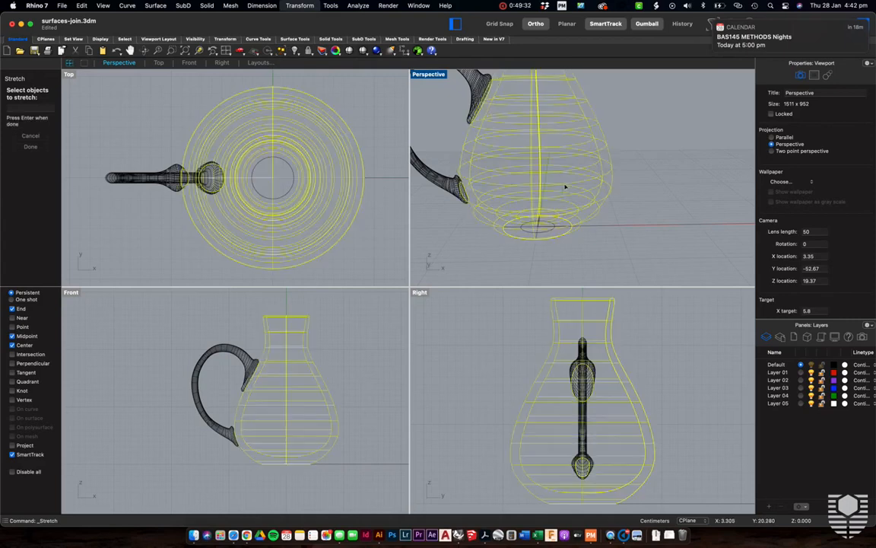
key("Return")
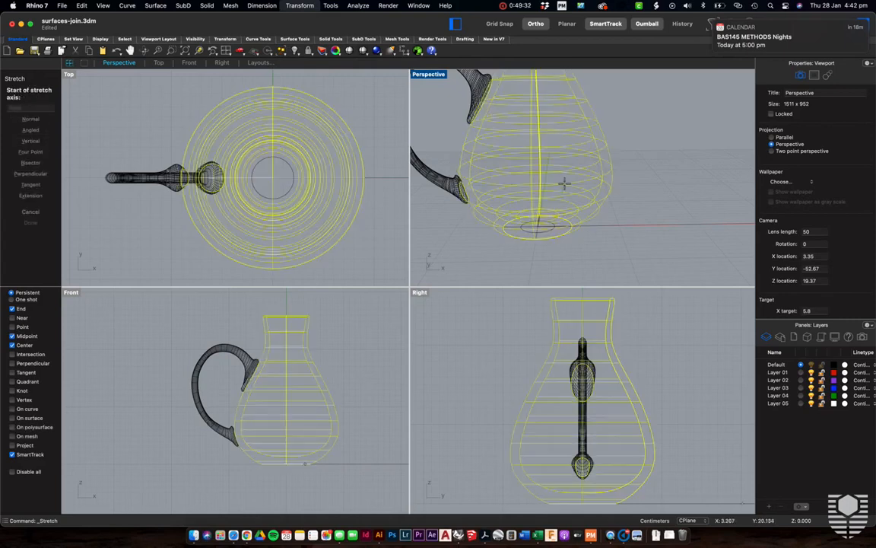
scroll(600, 251, "up", 3)
right_click_drag(600, 251, 601, 241)
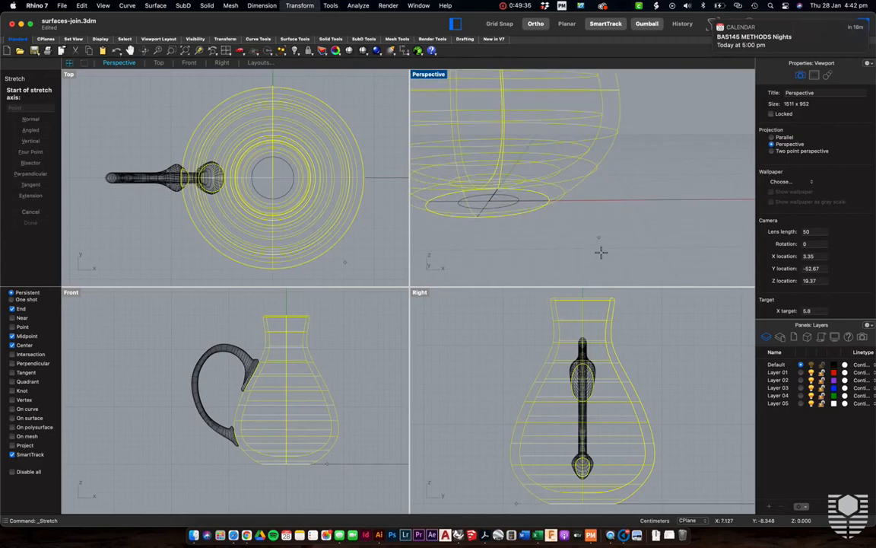
scroll(598, 248, "down", 5)
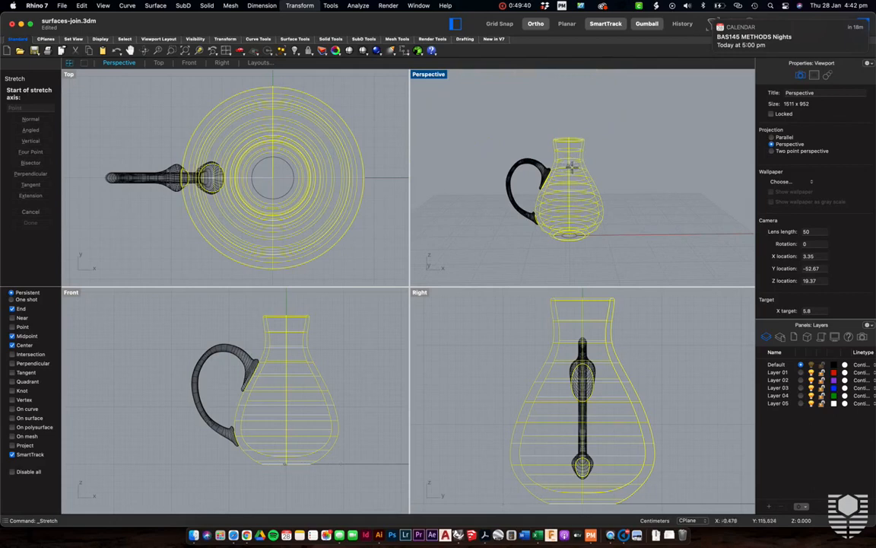
scroll(598, 172, "up", 3)
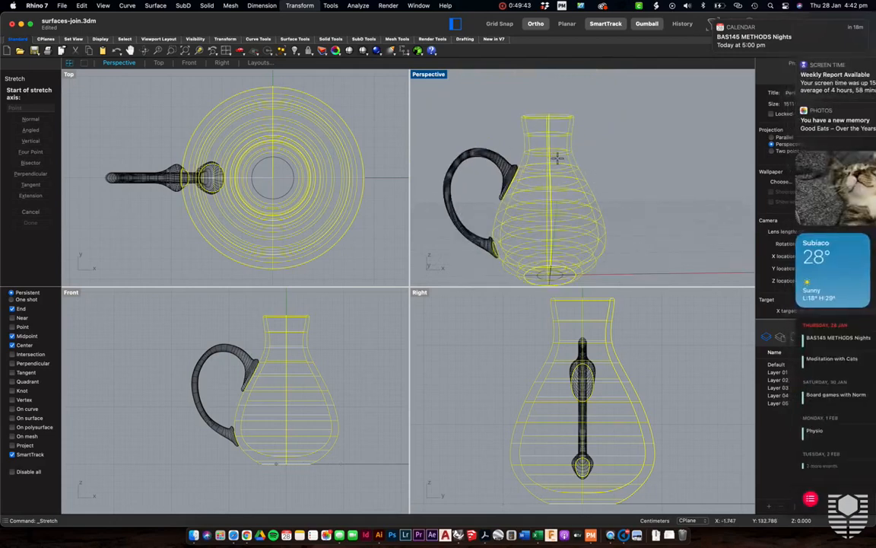
scroll(559, 212, "down", 3)
scroll(560, 212, "down", 4, "shift")
scroll(561, 217, "up", 6)
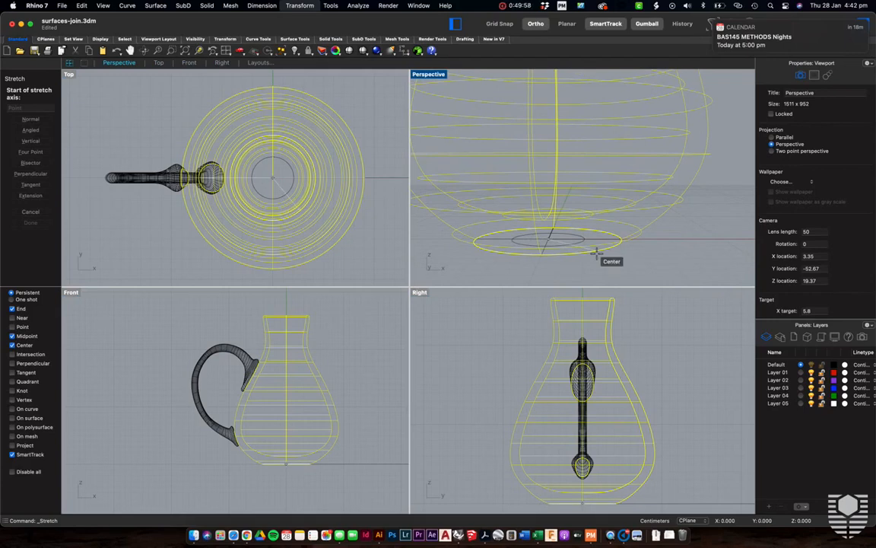
scroll(580, 154, "down", 3)
scroll(580, 155, "down", 1)
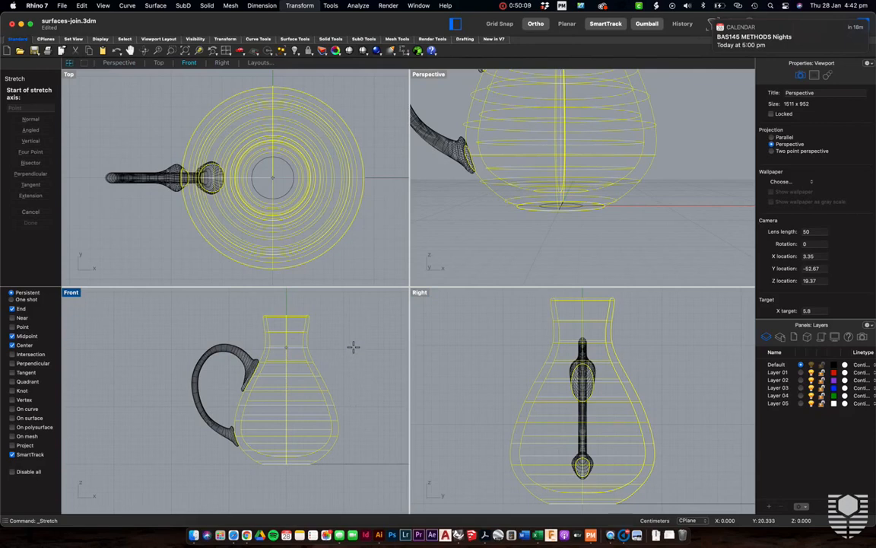
left_click(354, 347)
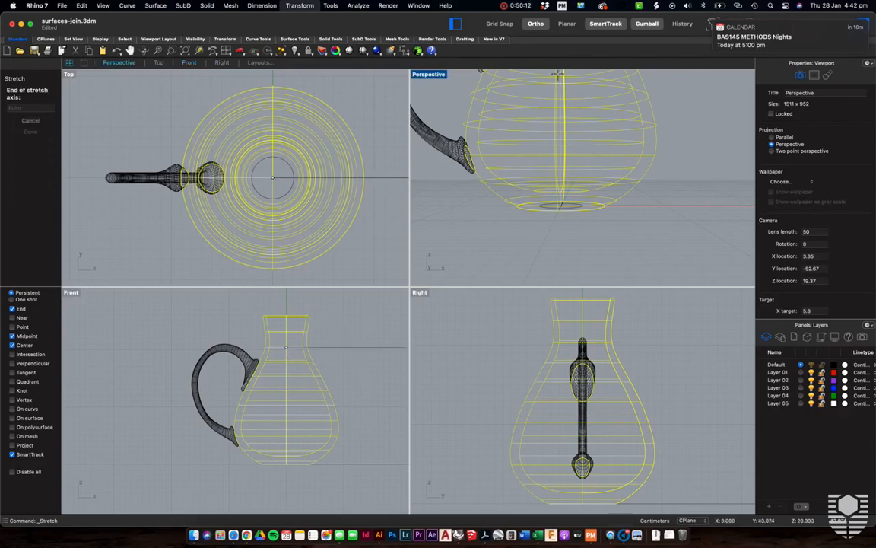
End the stretch axis slightly higher on the neck's centre line, about 21.8 cm high, and stretch the neck upward to about 27.8 cm
scroll(295, 349, "up", 5)
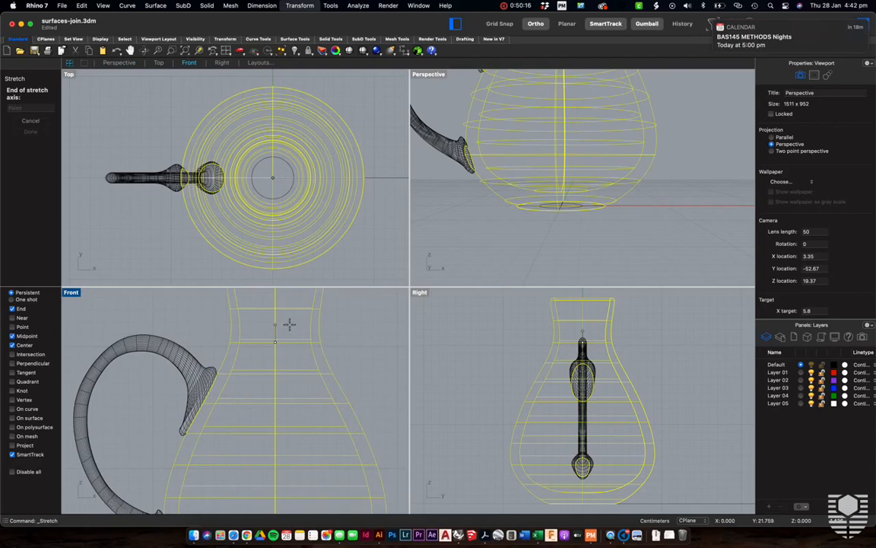
left_click(289, 324)
scroll(579, 108, "down", 10)
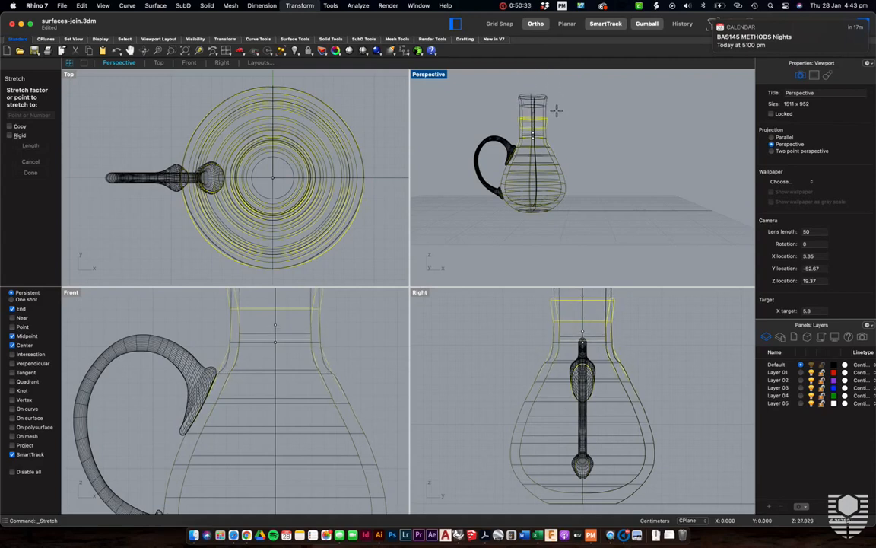
left_click(557, 110)
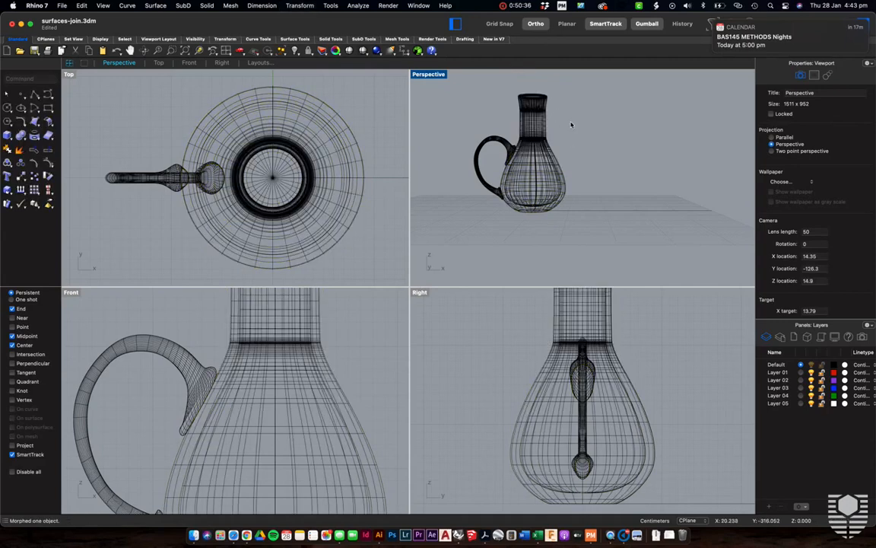
right_click_drag(624, 140, 632, 179)
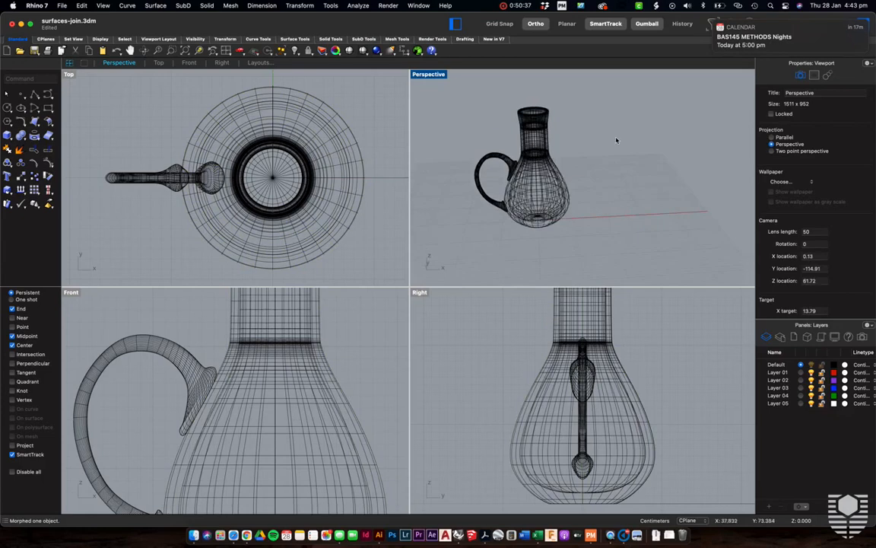
scroll(546, 155, "up", 5)
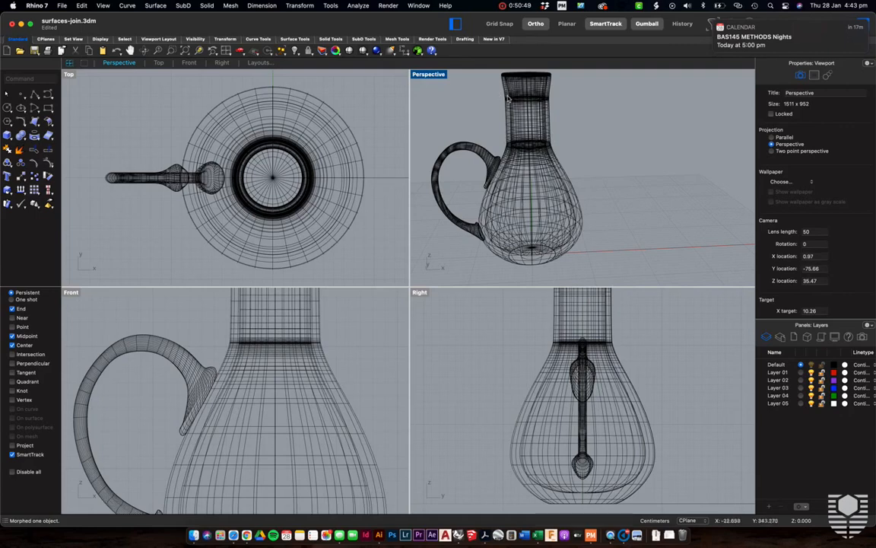
left_click(546, 112)
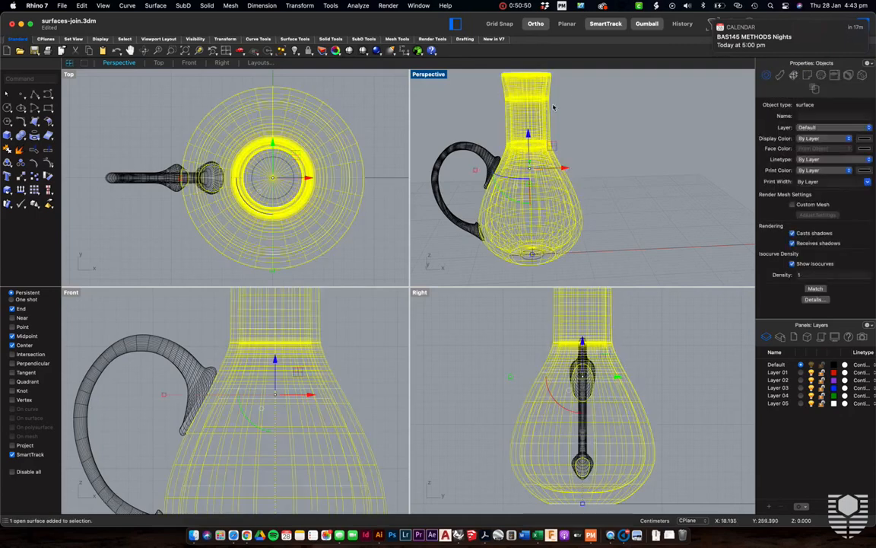
left_click(574, 120)
scroll(573, 120, "up", 2)
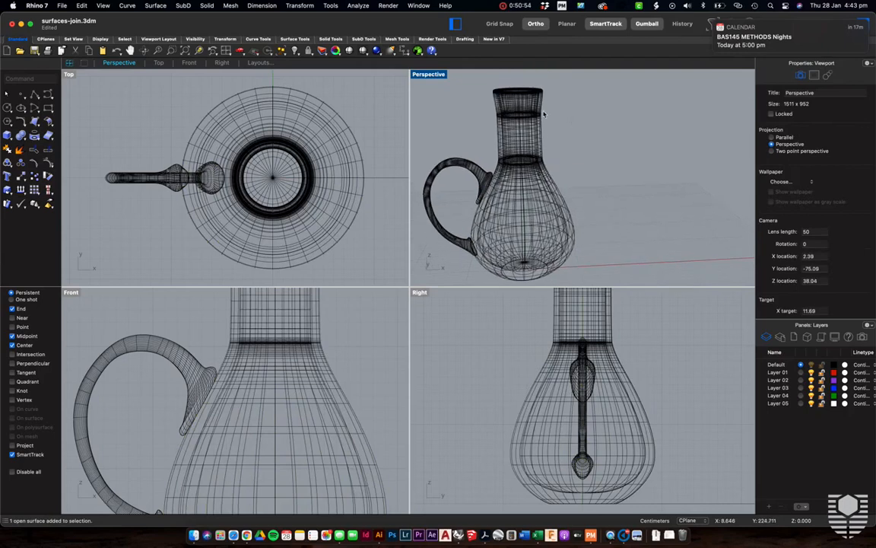
Begin a Bend of the stretched jug body, starting the spine on its centre line just below the base of the neck
left_click(301, 5)
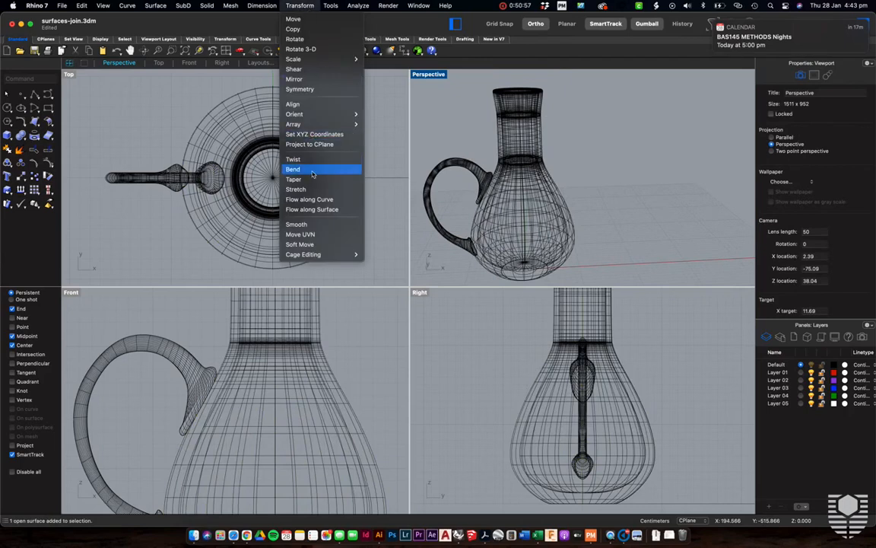
left_click(312, 170)
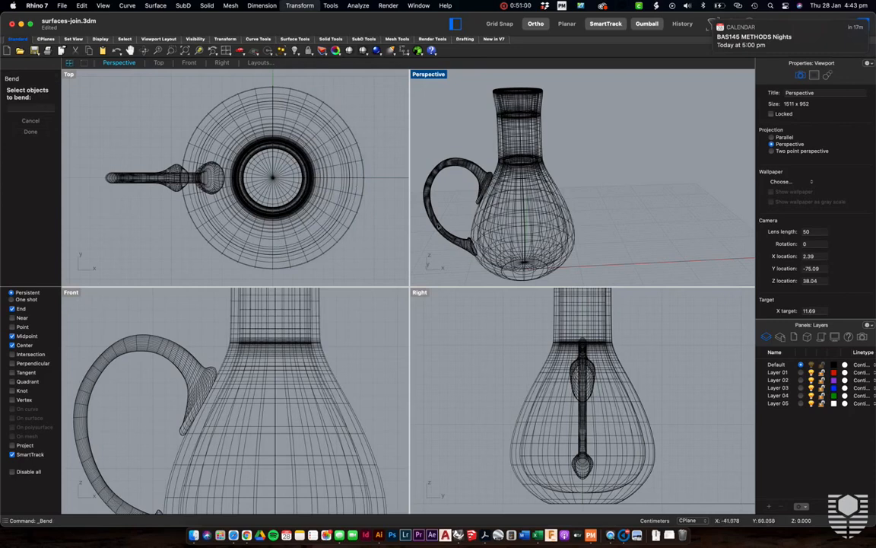
left_click(545, 245)
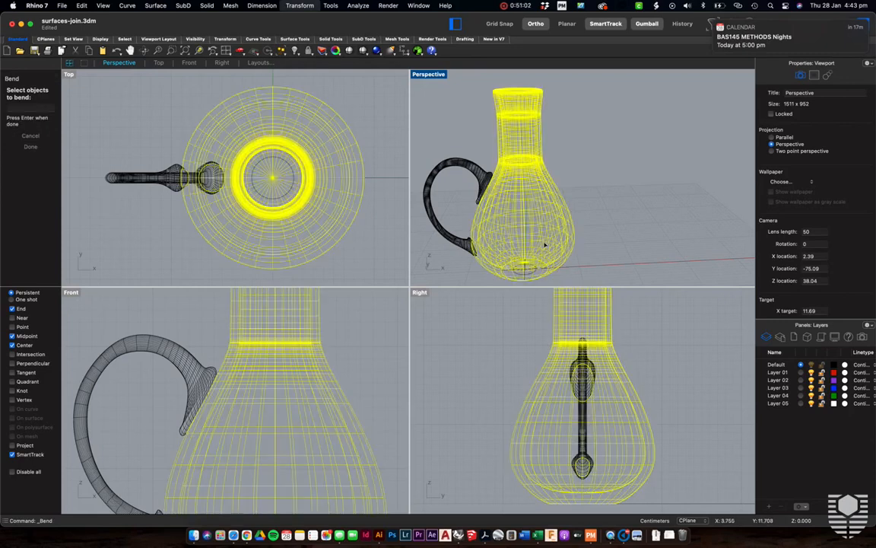
key("Return")
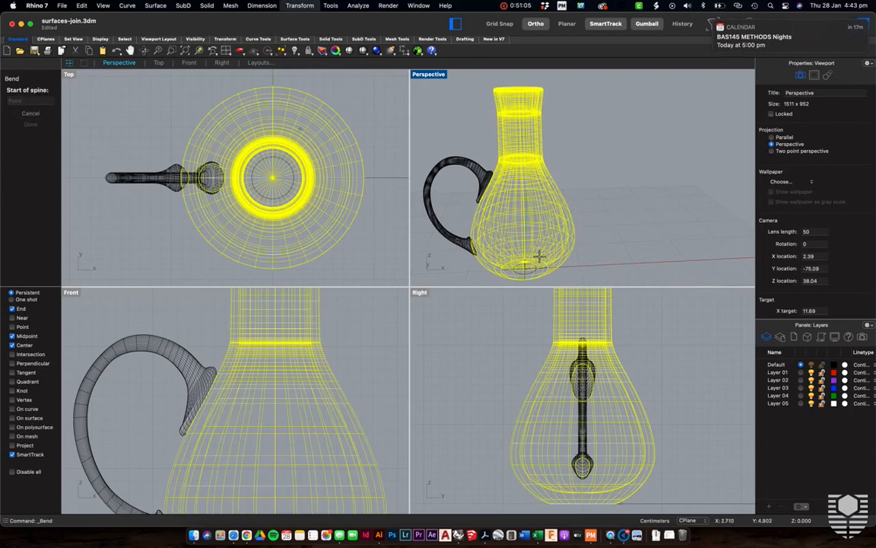
scroll(524, 259, "up", 5)
scroll(525, 260, "up", 3)
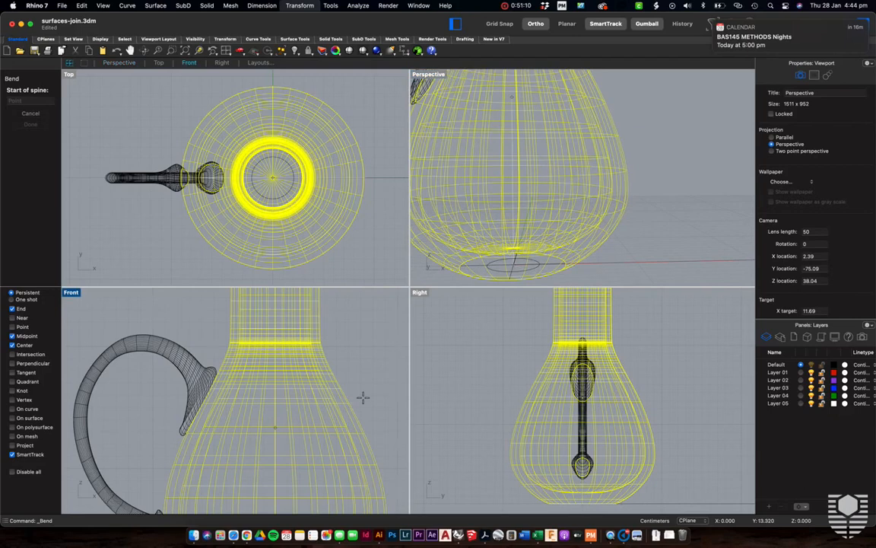
scroll(364, 397, "down", 4)
right_click_drag(364, 397, 328, 379)
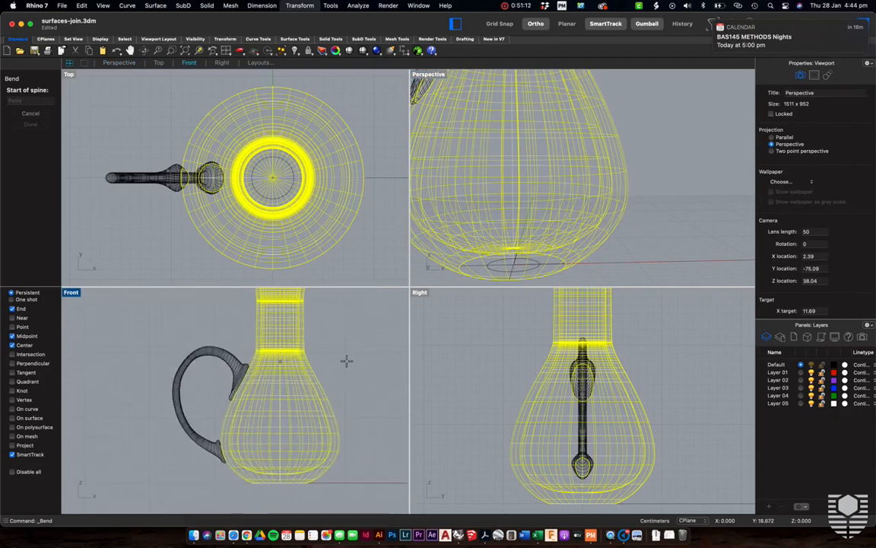
left_click(347, 365)
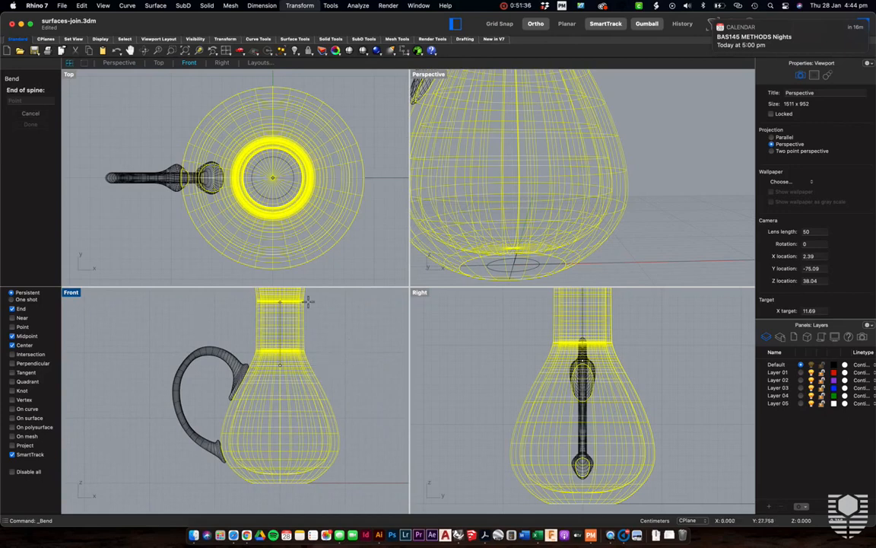
End the bend spine near the top of the neck, about 27.8 cm high, and with Ortho off bend the neck away from the handle
left_click(308, 301)
scroll(542, 201, "down", 5)
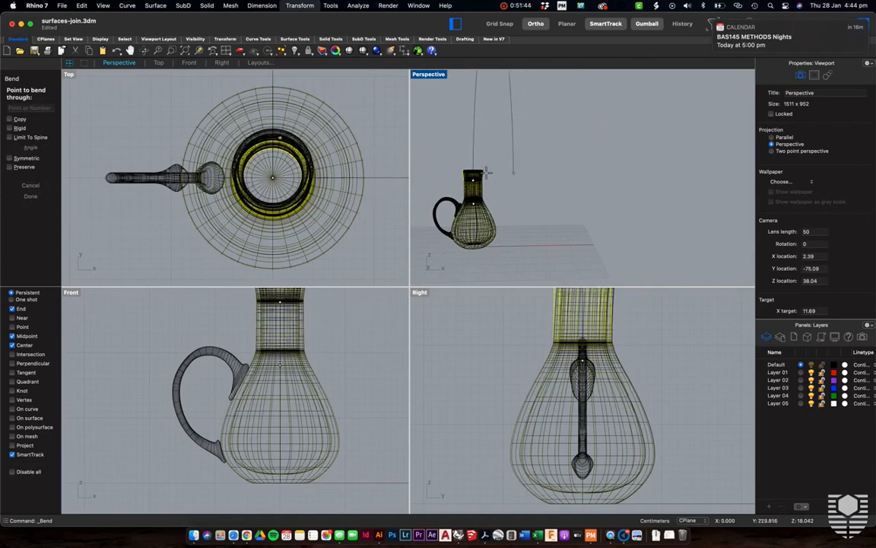
right_click_drag(338, 330, 313, 343)
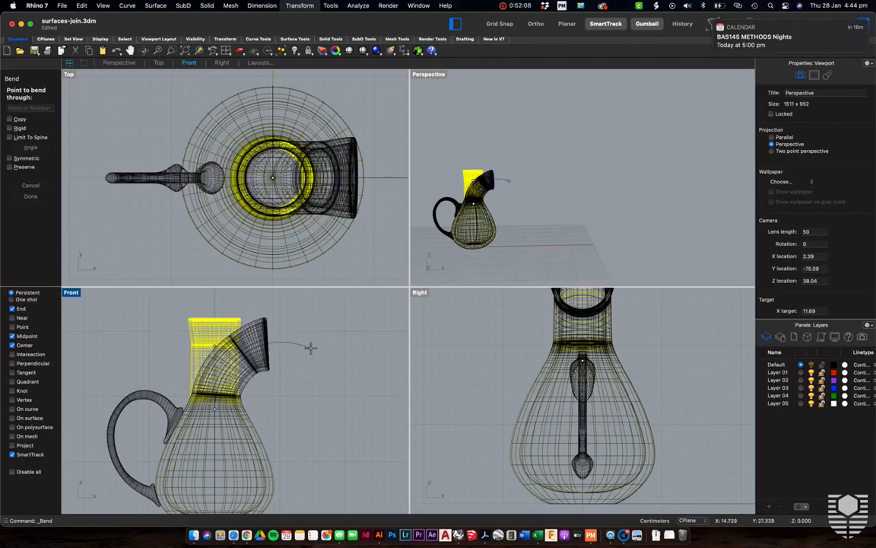
left_click(309, 349)
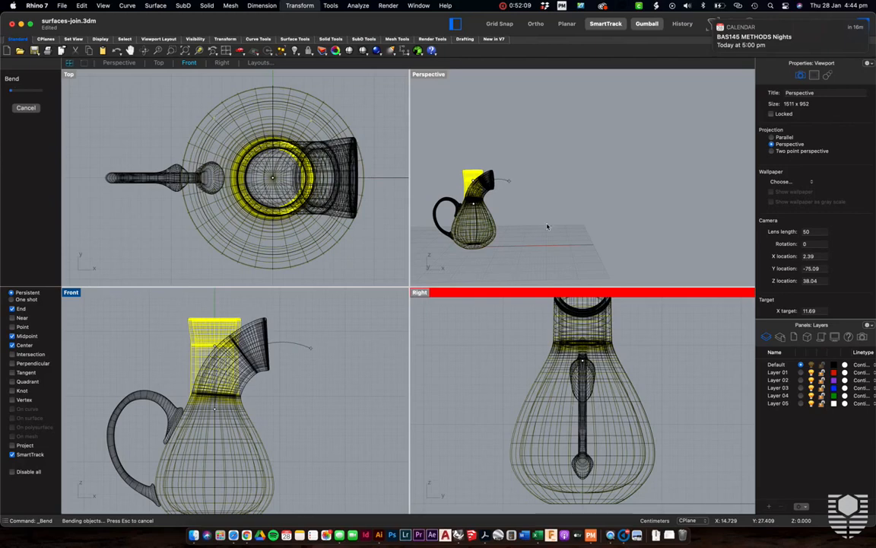
key("Escape")
Maximize the Perspective view and set it to Shaded display
double_click(432, 75)
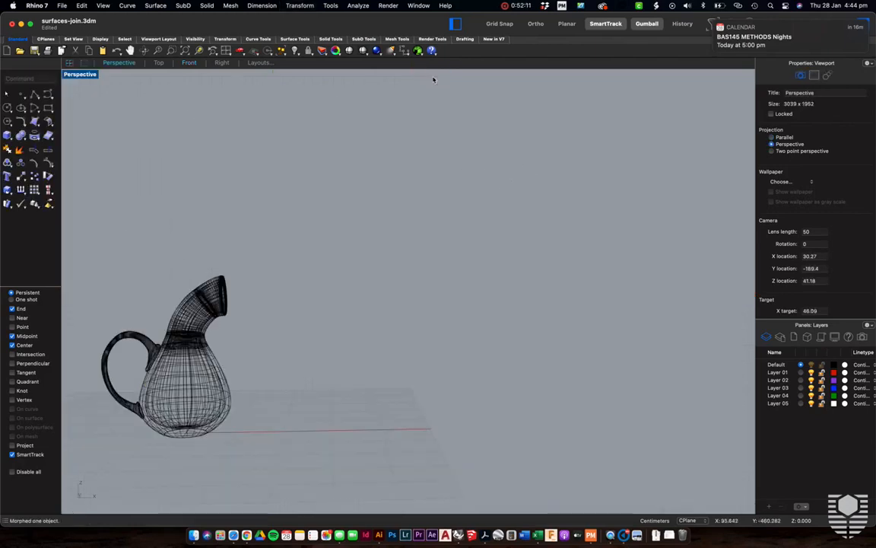
left_click(87, 75)
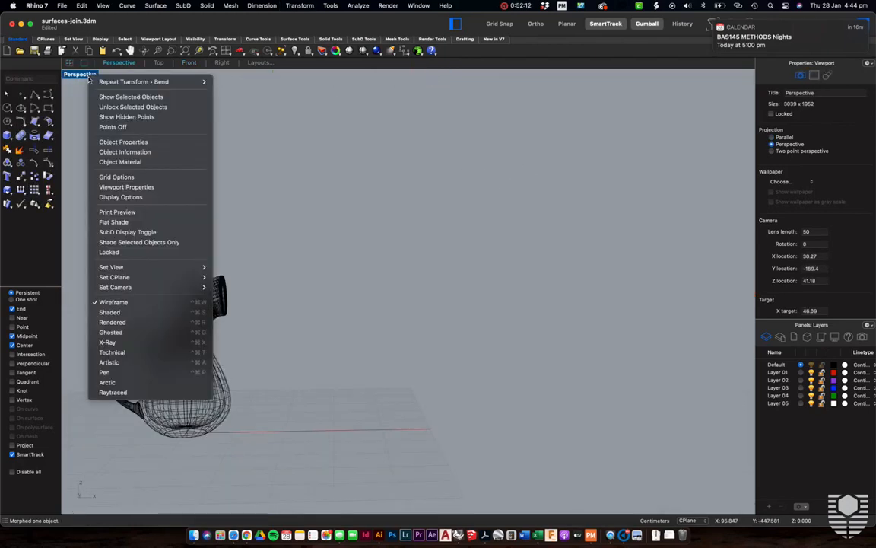
left_click(141, 312)
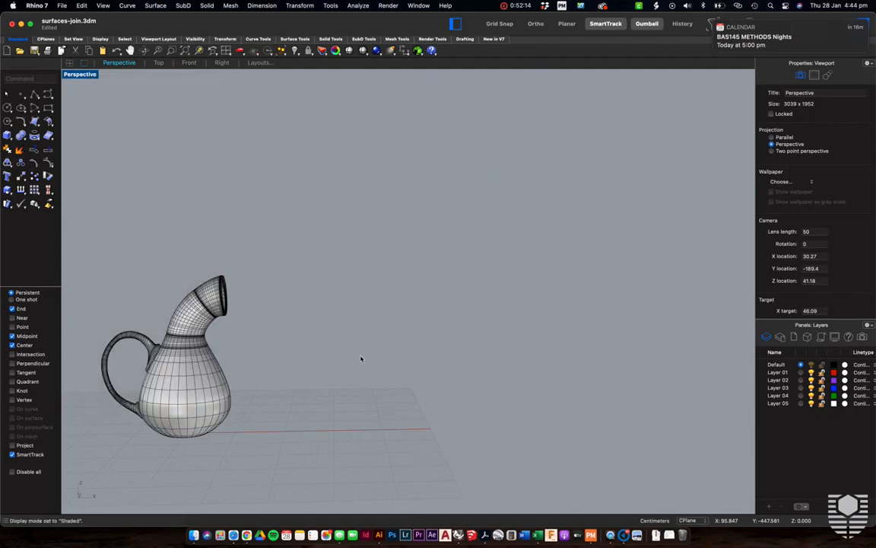
Examine the bent jug's neck and opening in the Perspective view from the spout end and from the side
right_click_drag(356, 353, 327, 361)
right_click_drag(356, 353, 380, 335, "shift")
scroll(364, 348, "up", 5)
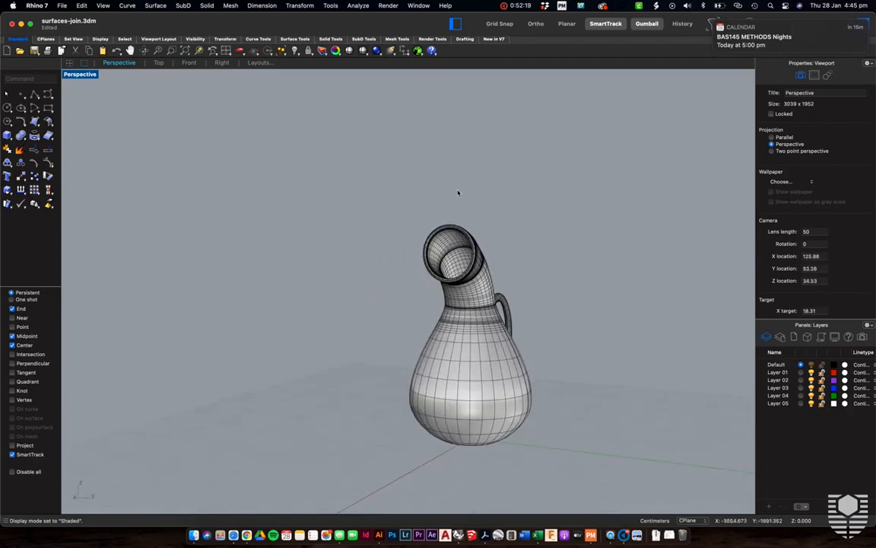
right_click_drag(368, 286, 352, 291)
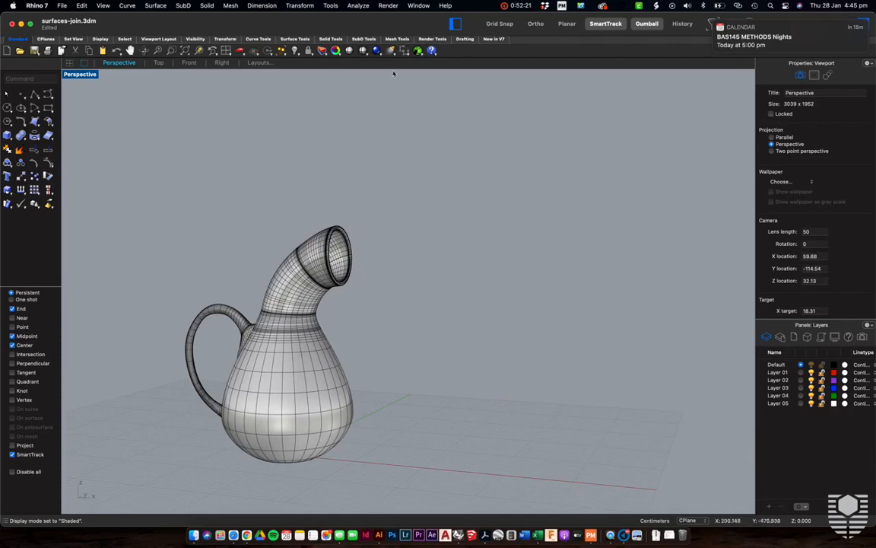
left_click(302, 7)
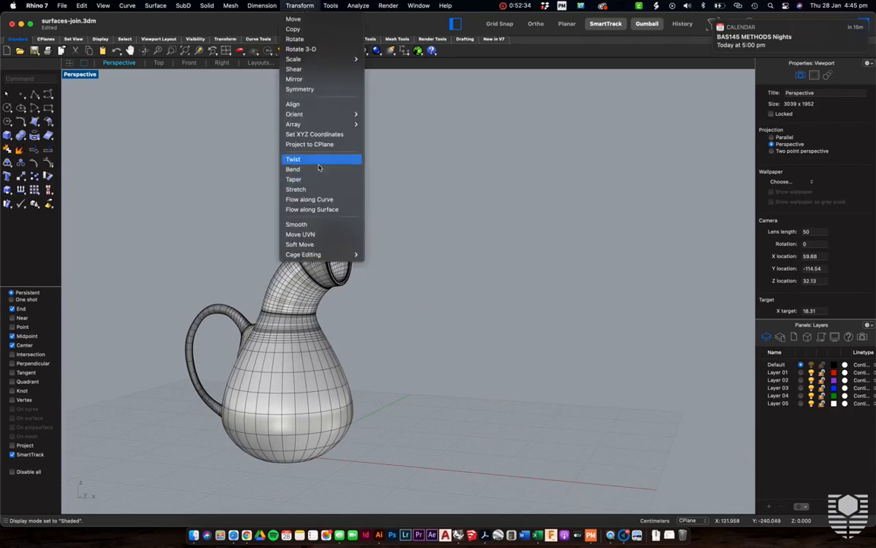
left_click(403, 218)
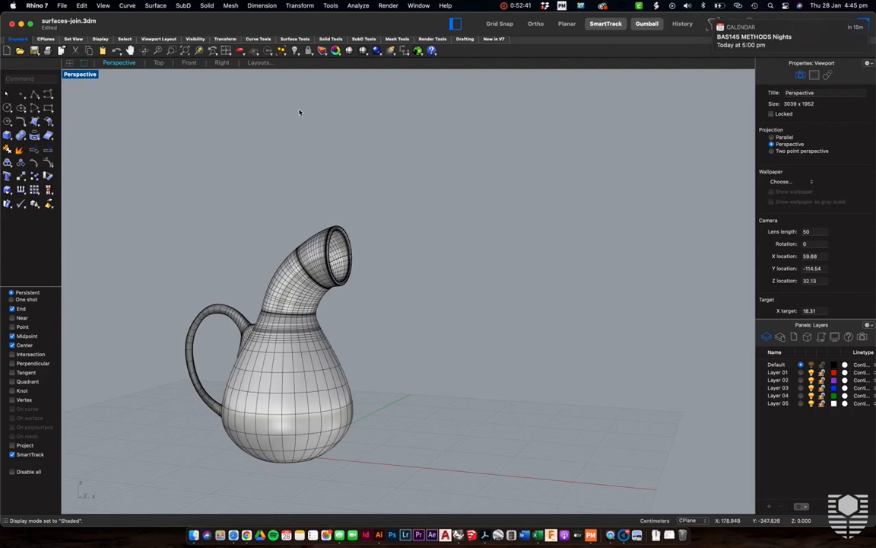
left_click(160, 6)
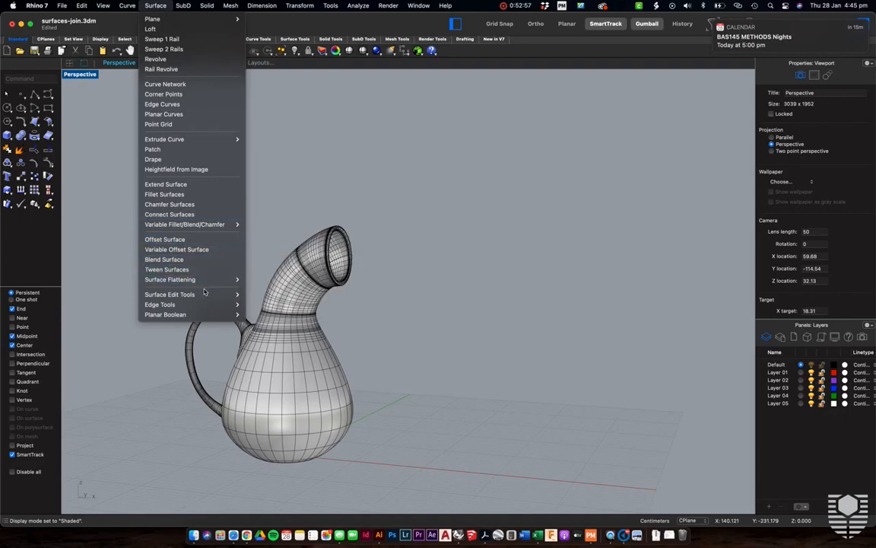
mouse_move(205, 295)
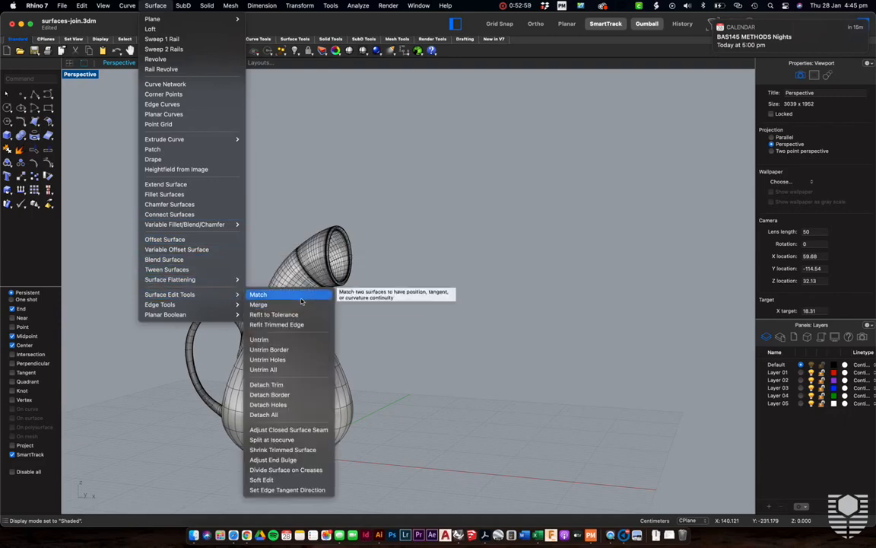
mouse_move(362, 5)
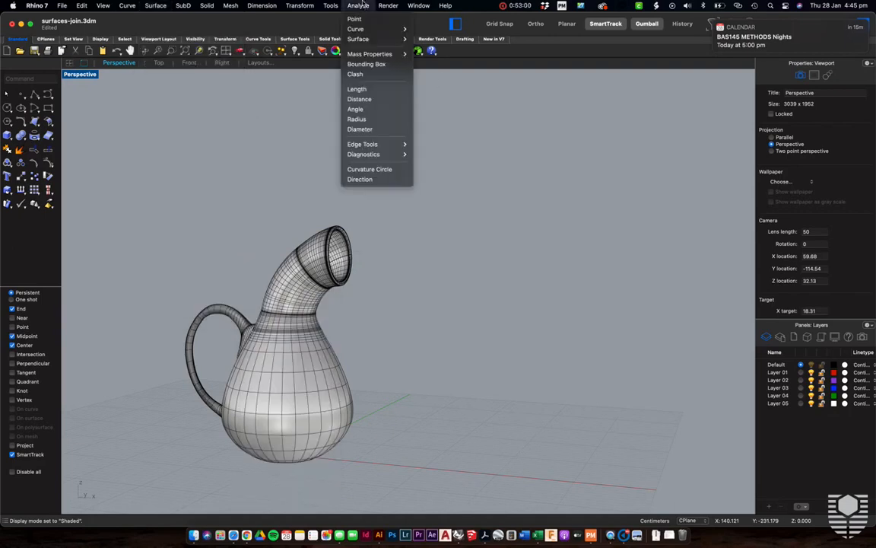
mouse_move(370, 148)
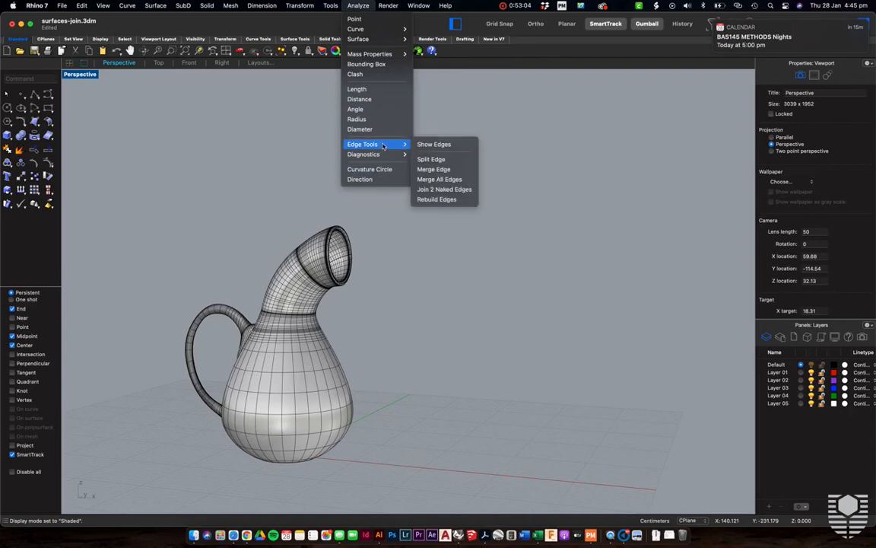
mouse_move(367, 28)
mouse_move(300, 6)
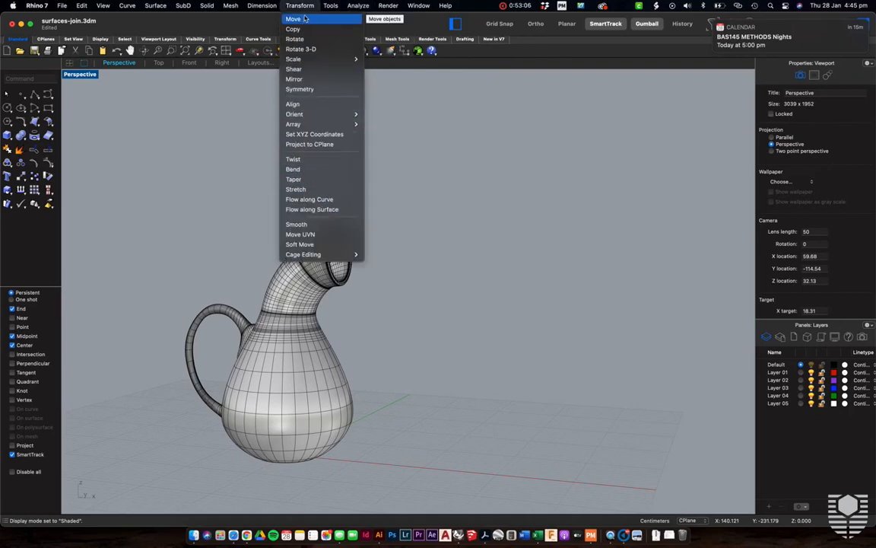
left_click(438, 215)
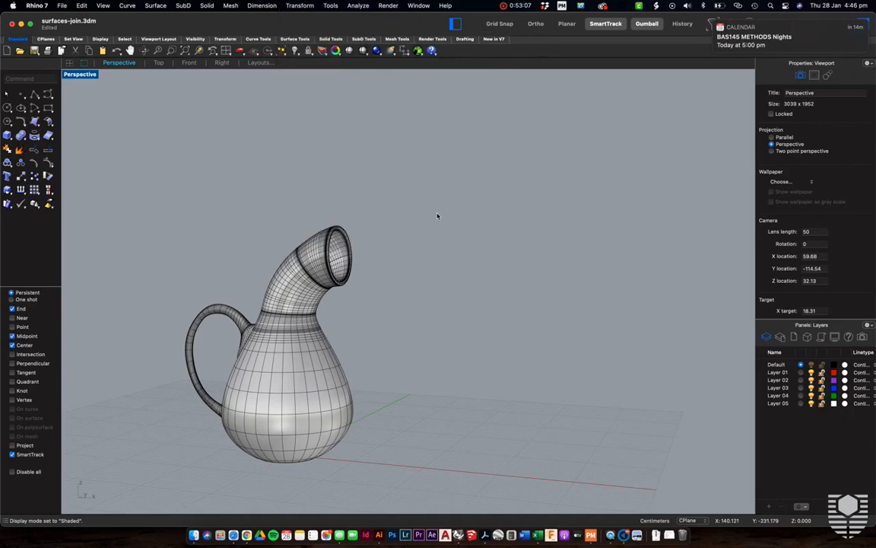
scroll(438, 215, "up", 5)
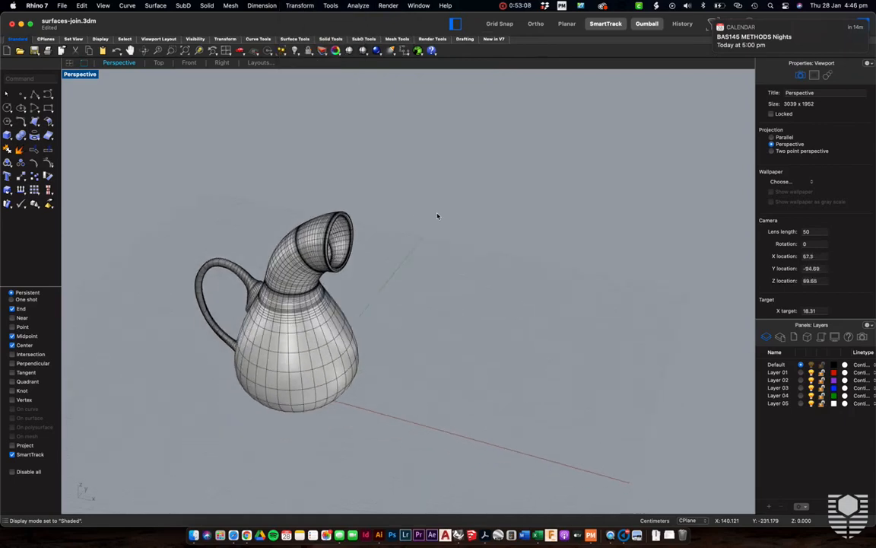